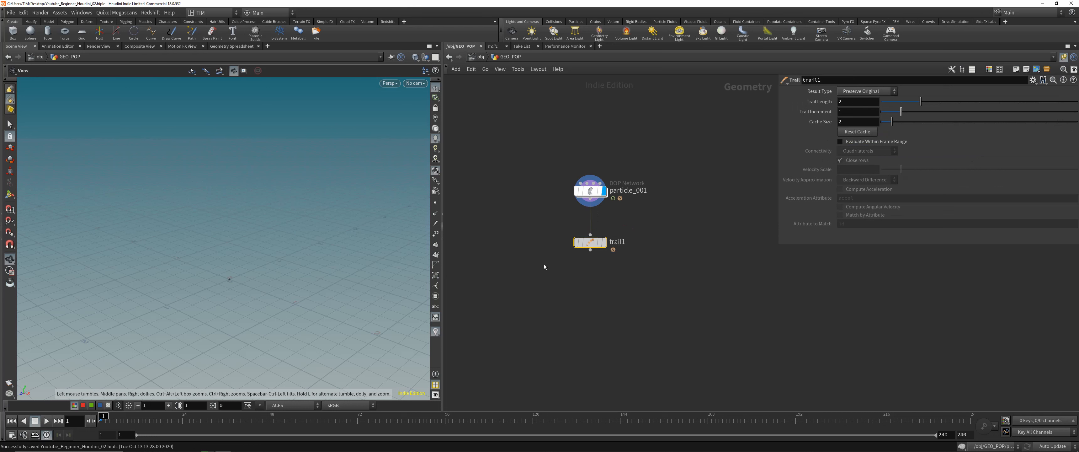
# Display the trail1 node and set it to Connect as Polygons with a trail length of 240 and Close Rows off.
pyautogui.click(604, 242)
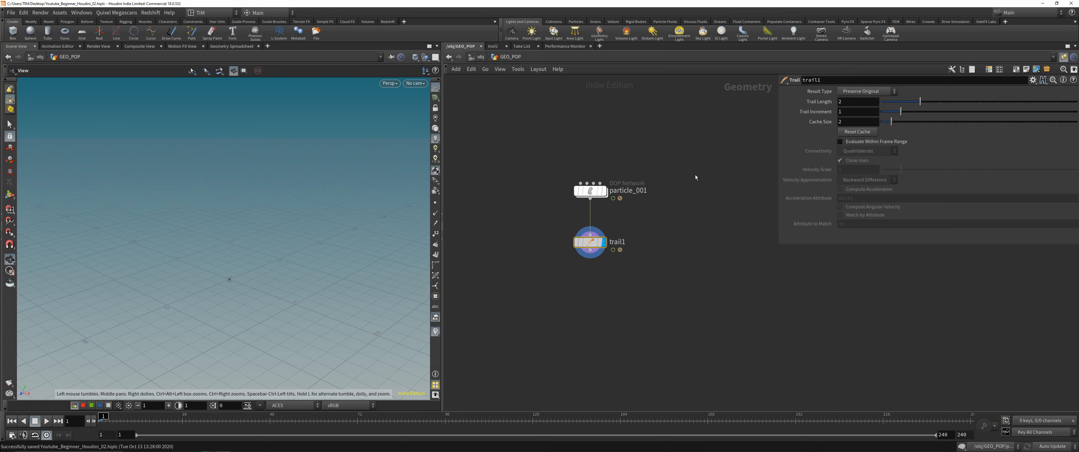
pyautogui.click(867, 93)
pyautogui.click(861, 106)
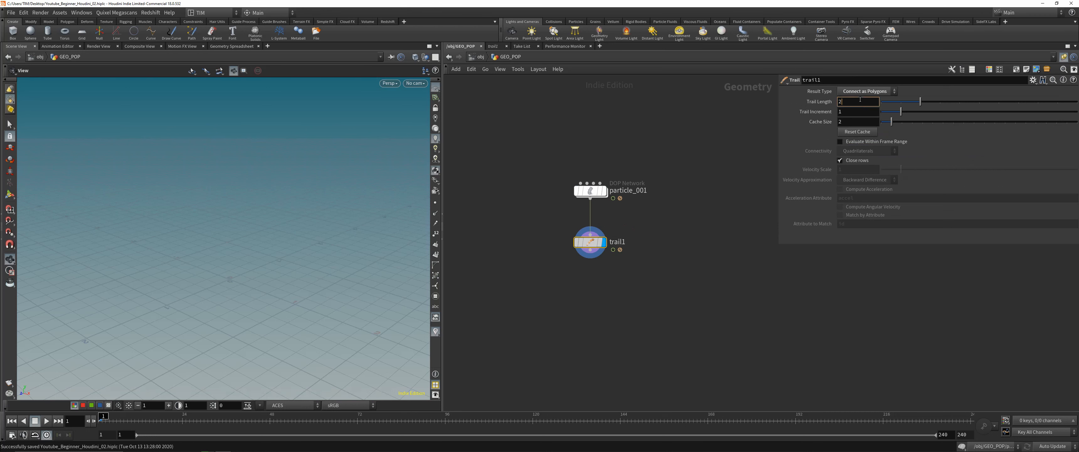
pyautogui.press('Return')
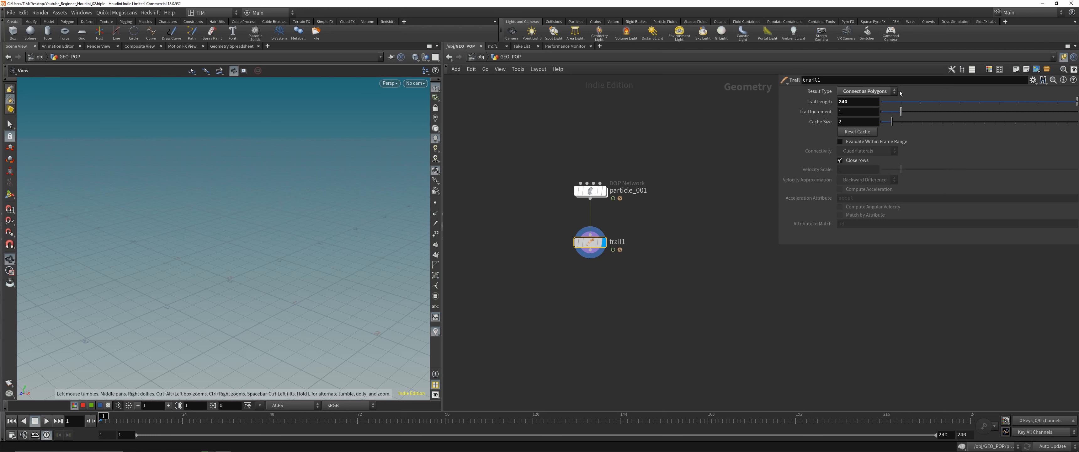
pyautogui.click(860, 92)
pyautogui.click(859, 120)
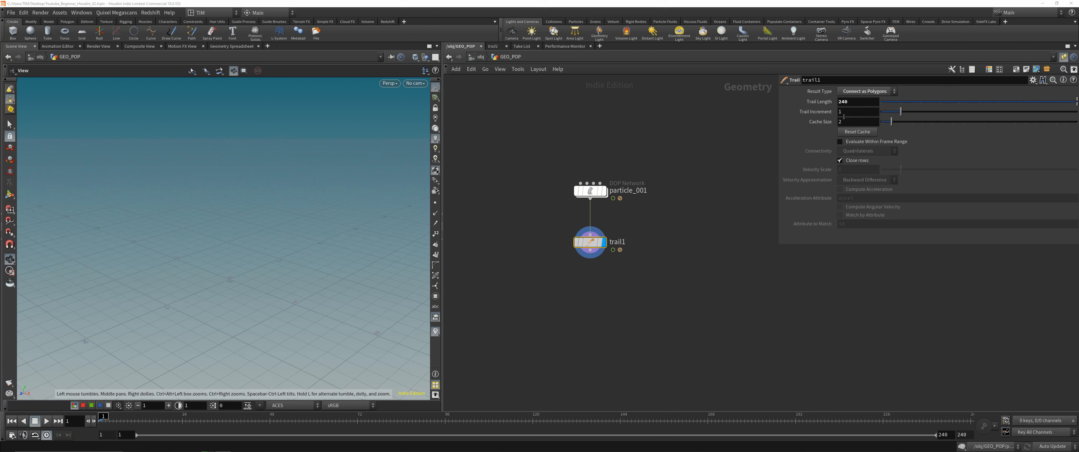
pyautogui.click(857, 161)
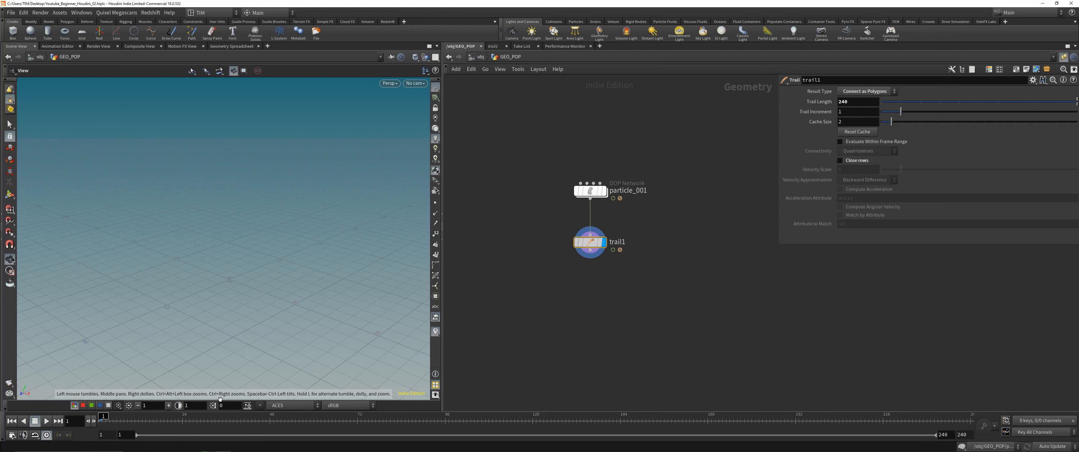
# Play the simulation through to frame 240 and examine the particle trails from different angles.
pyautogui.click(131, 416)
pyautogui.click(46, 420)
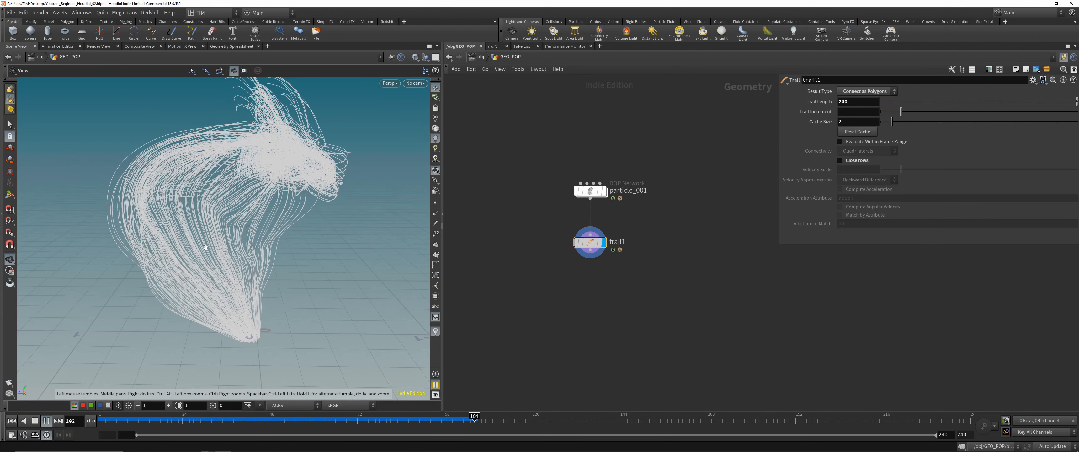
pyautogui.moveTo(184, 240); pyautogui.dragTo(265, 282)
pyautogui.moveTo(314, 217); pyautogui.dragTo(273, 225)
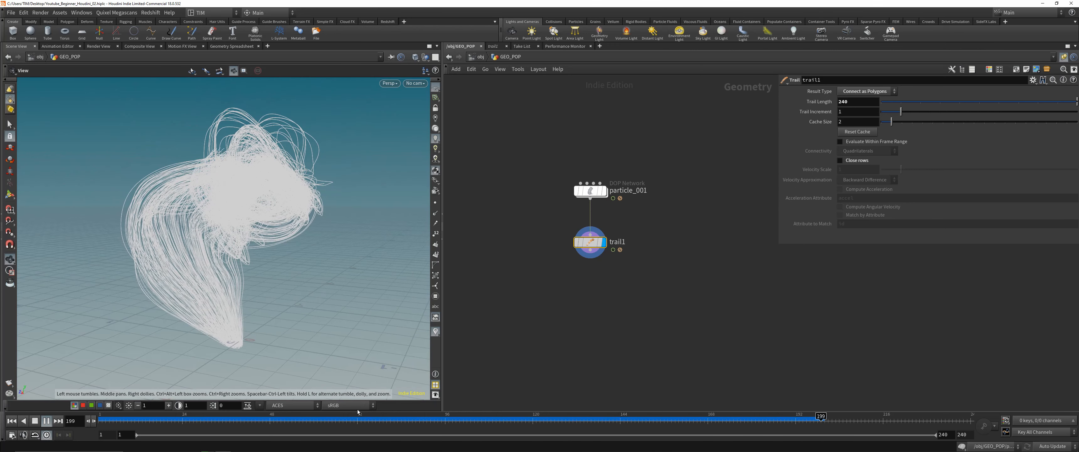
pyautogui.moveTo(107, 420); pyautogui.dragTo(977, 394)
# Add a Resample node below trail1, connected to its output, and display it.
pyautogui.press('Tab')
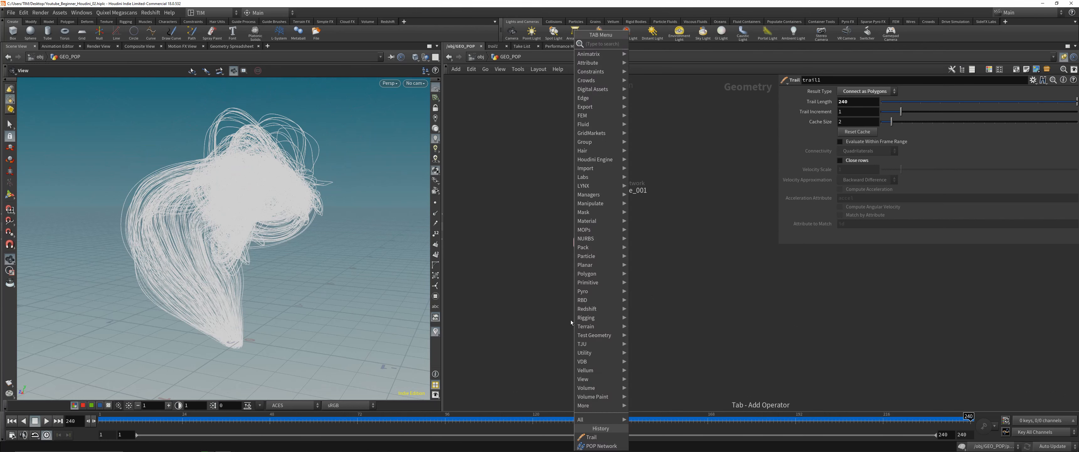
pyautogui.write('resa')
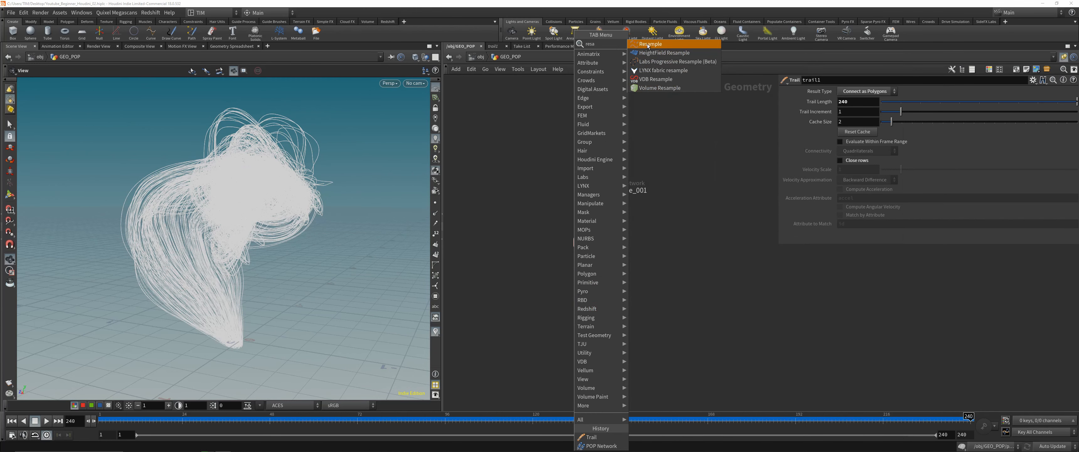
pyautogui.click(650, 45)
pyautogui.click(591, 290)
pyautogui.press('r')
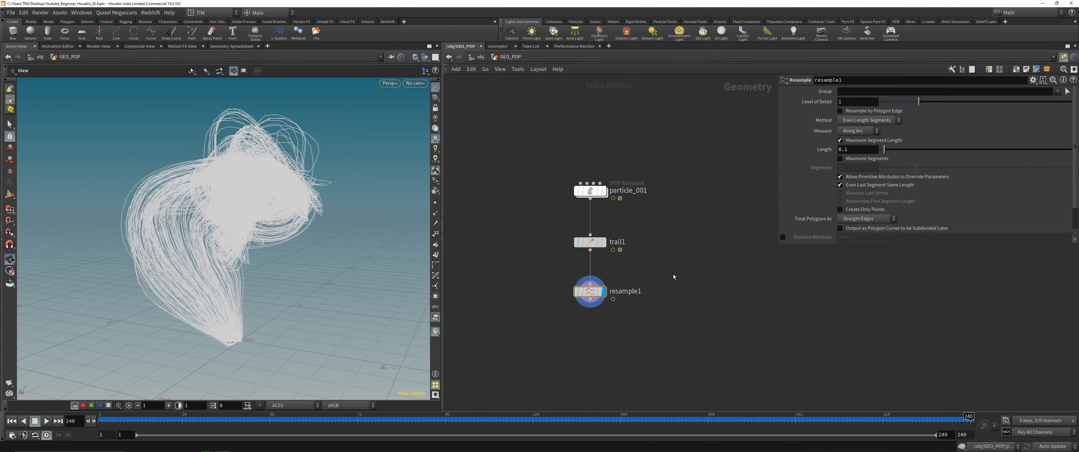
# Set the resample length to 0.01 and enable the Curve U Attribute output.
pyautogui.click(853, 149)
pyautogui.write('0.01')
pyautogui.press('Return')
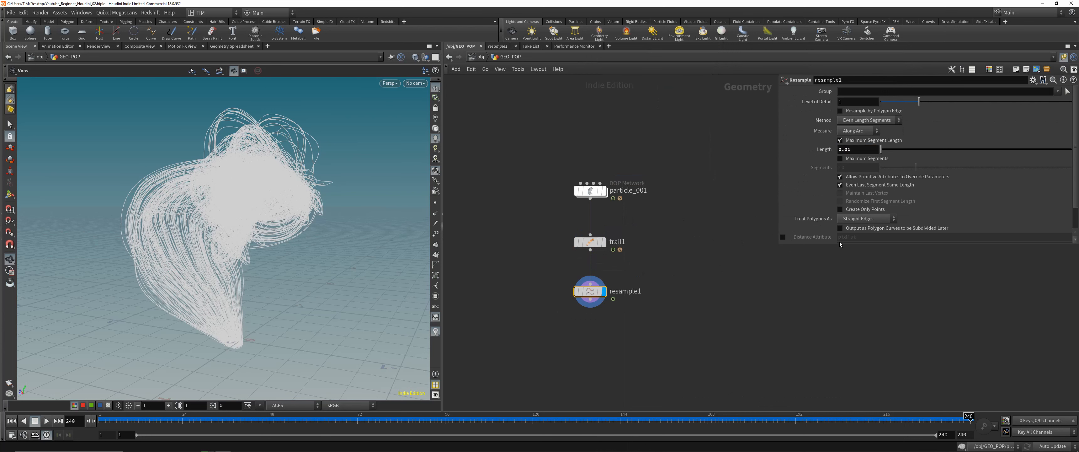
pyautogui.moveTo(840, 243); pyautogui.dragTo(831, 323)
pyautogui.click(783, 256)
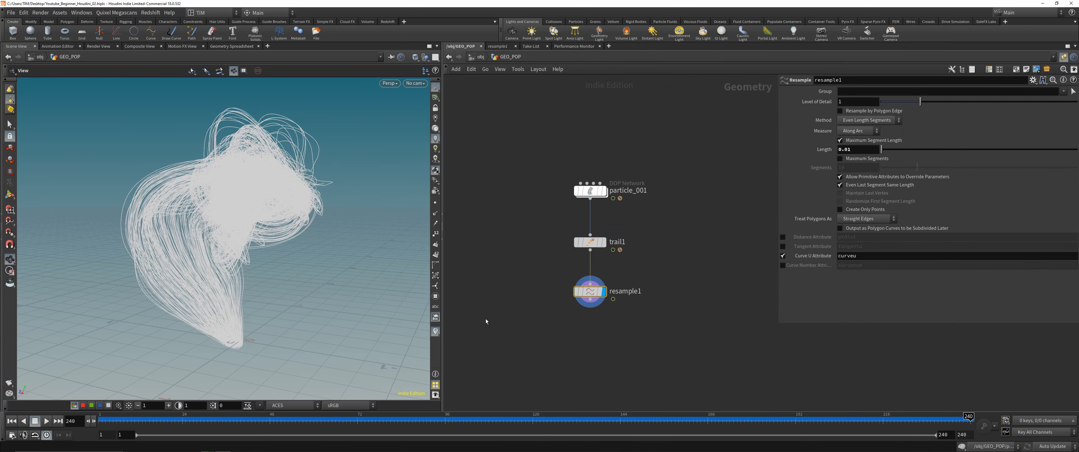
# Visualize the curveu point attribute on the resampled curves, check them at frame 53 and save the scene.
pyautogui.moveTo(570, 292)
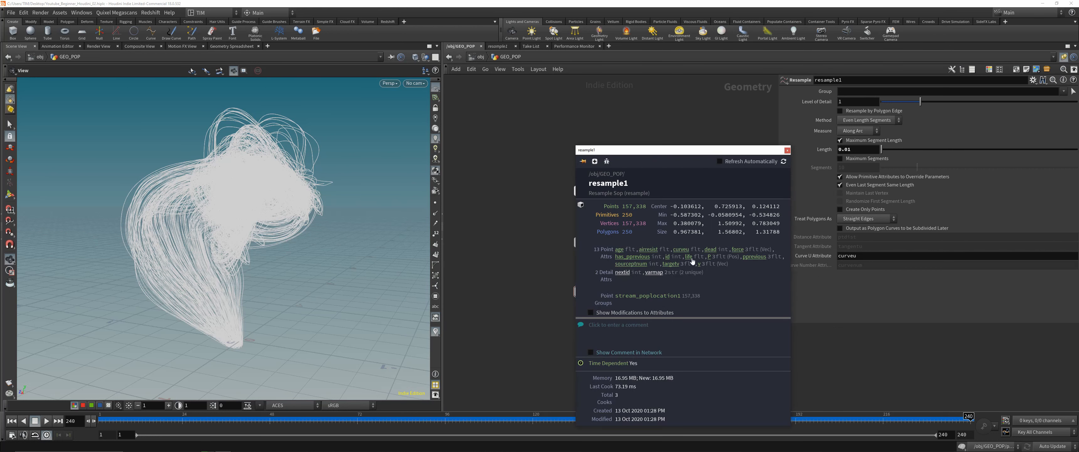
pyautogui.click(681, 250)
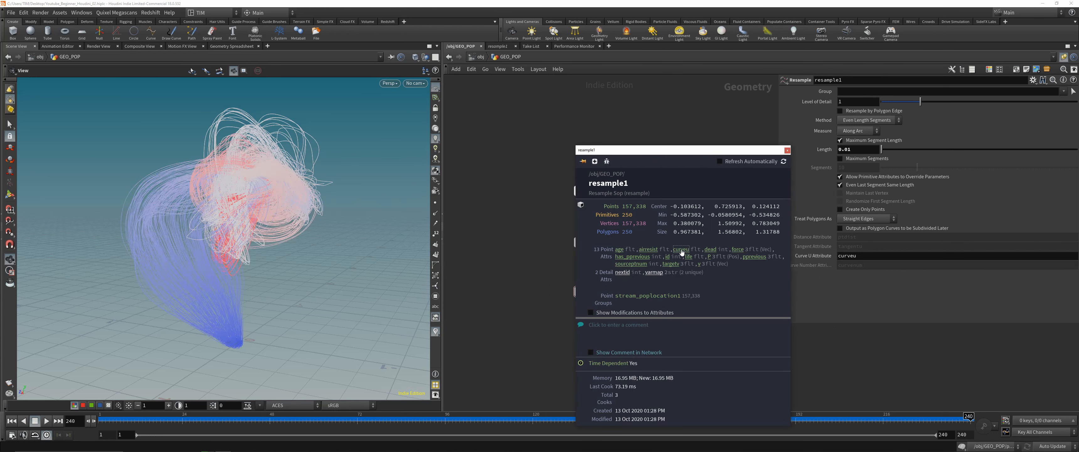
pyautogui.click(787, 151)
pyautogui.click(349, 406)
pyautogui.moveTo(212, 420); pyautogui.dragTo(291, 390)
pyautogui.moveTo(268, 281)
pyautogui.mouseDown()
pyautogui.moveTo(224, 264)
pyautogui.moveTo(97, 261)
pyautogui.moveTo(284, 272)
pyautogui.mouseUp()
pyautogui.hotkey('ctrl', 's')
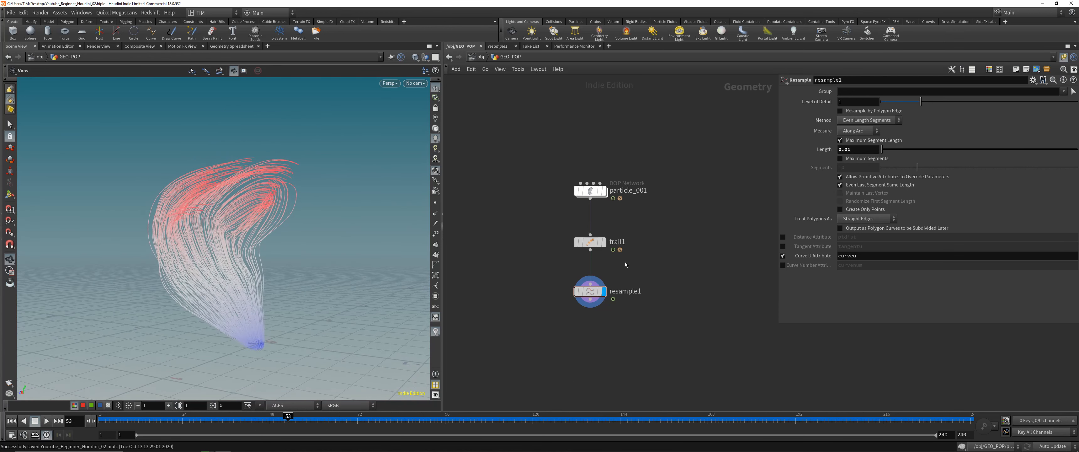
# Display particle_001 and scrub to frame 89 to review the bare particles.
pyautogui.click(589, 191)
pyautogui.click(603, 191)
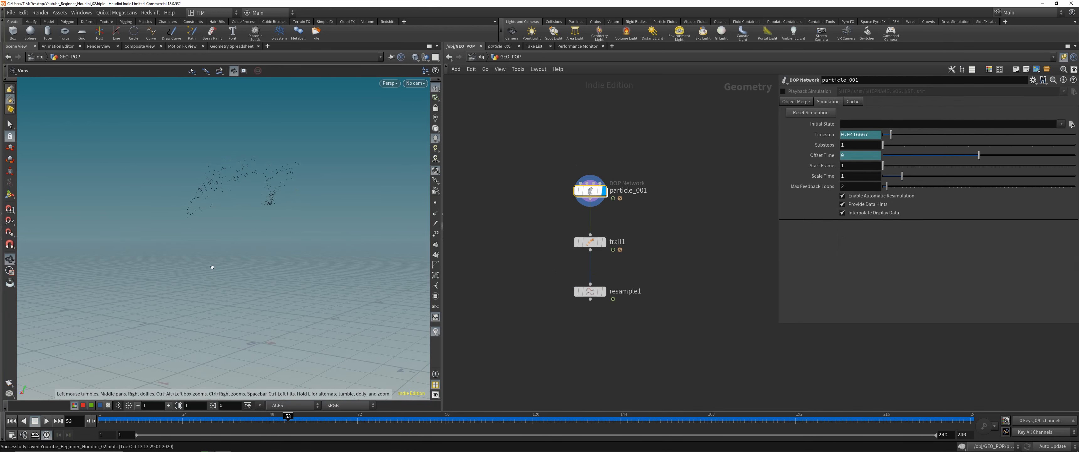
pyautogui.moveTo(221, 426); pyautogui.dragTo(420, 419)
# Inside particle_001, replace poplocation1 with source_first_input as the input of popattract1 and return to the geometry level.
pyautogui.doubleClick(591, 192)
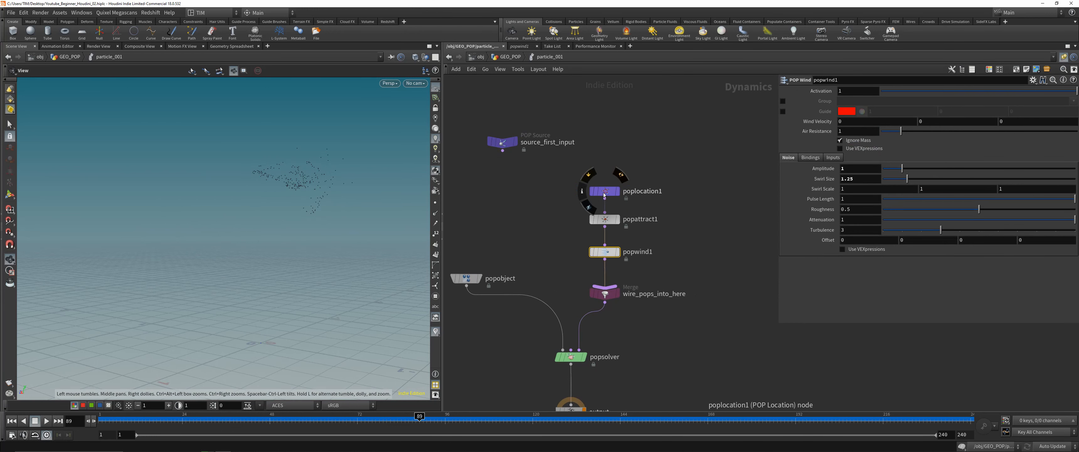
pyautogui.moveTo(604, 191); pyautogui.dragTo(714, 166)
pyautogui.moveTo(502, 150); pyautogui.dragTo(605, 214)
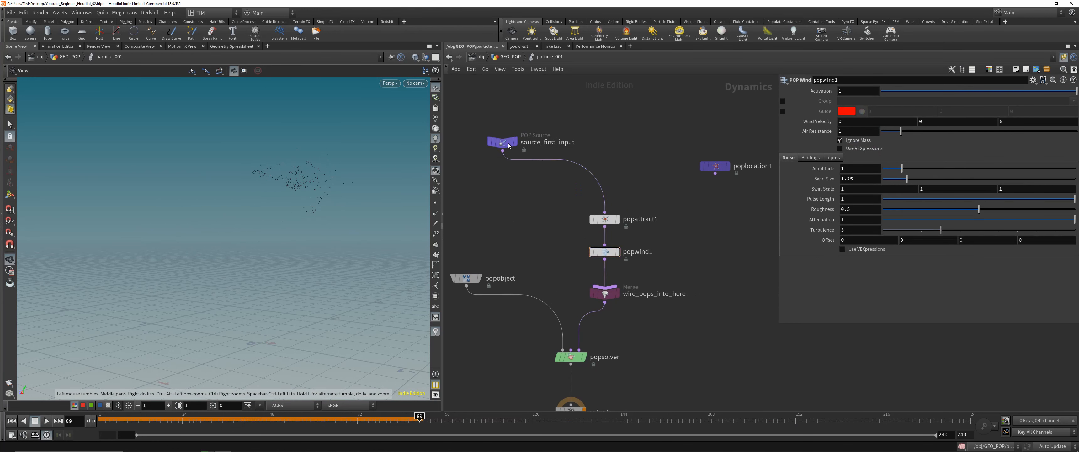
pyautogui.moveTo(502, 143); pyautogui.dragTo(605, 177)
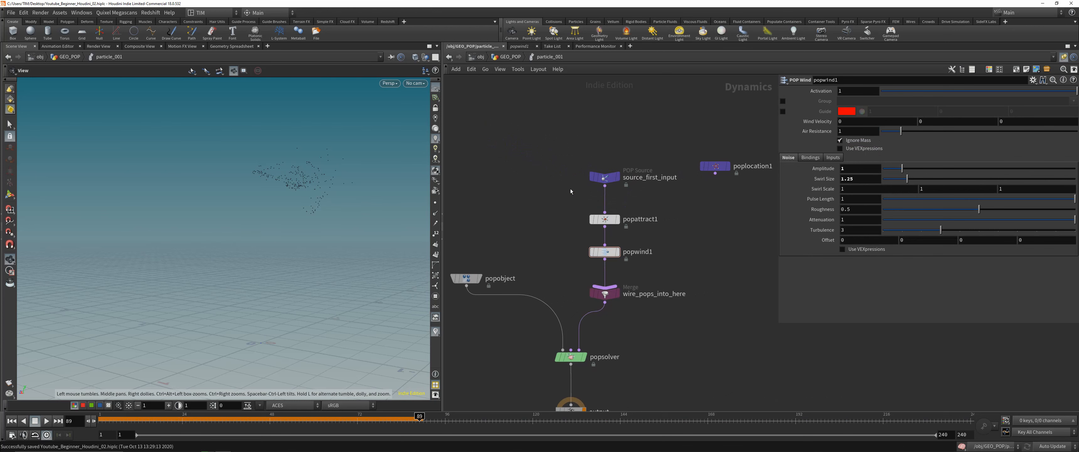
pyautogui.press('u')
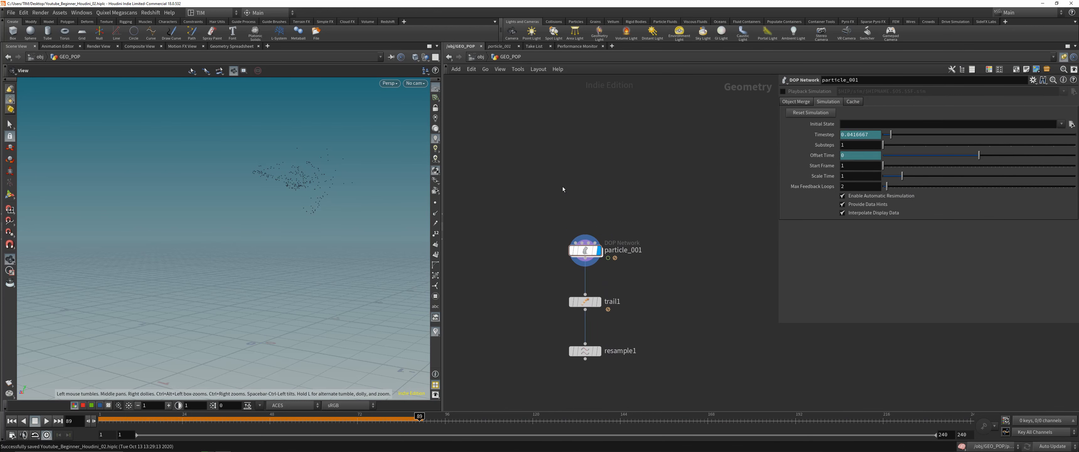
# Add a Grid node above particle_001 and wire it into the first input.
pyautogui.press('Tab')
pyautogui.write('gr')
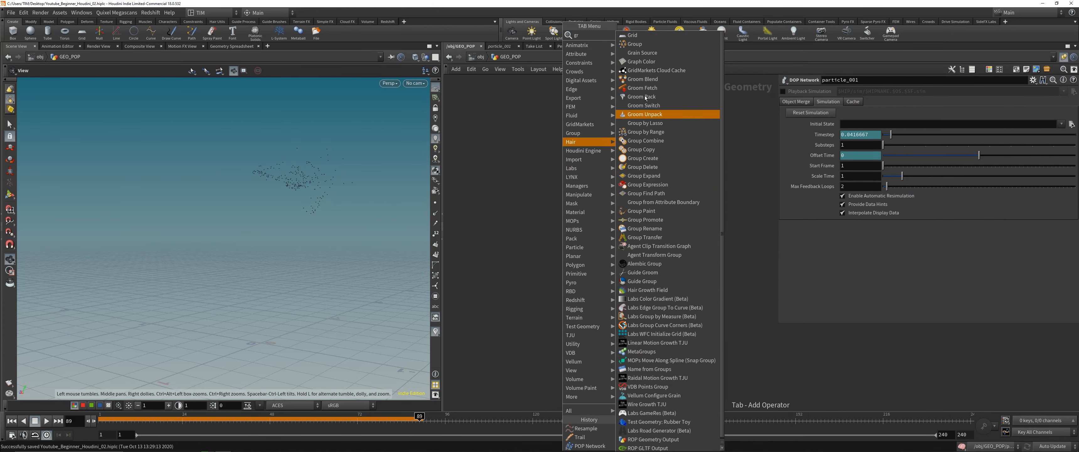
pyautogui.click(632, 35)
pyautogui.click(586, 162)
pyautogui.moveTo(587, 170); pyautogui.dragTo(586, 240)
# Play the simulation from the first frame and examine the particles emitted from the grid up to frame 90.
pyautogui.click(586, 250)
pyautogui.hotkey('ctrl', 'Up')
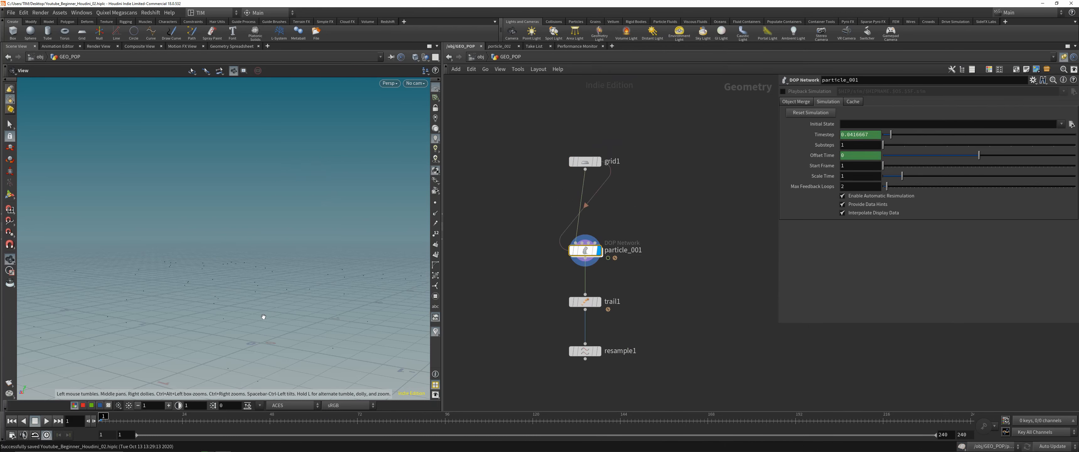
pyautogui.click(47, 421)
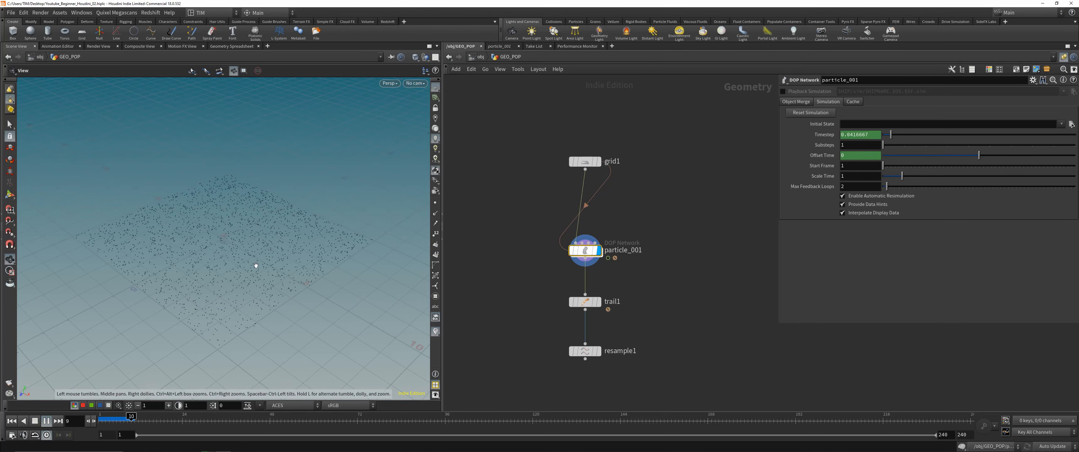
pyautogui.moveTo(257, 264); pyautogui.dragTo(224, 245)
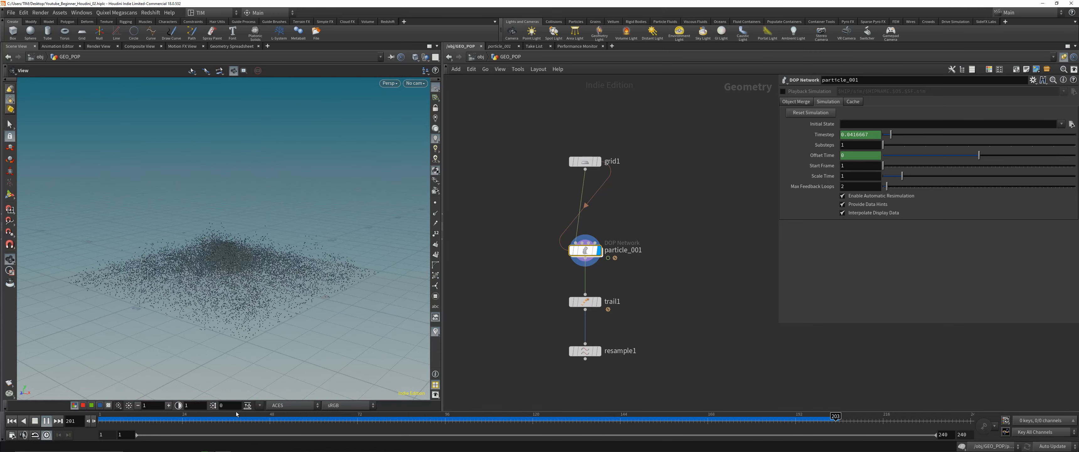
pyautogui.moveTo(111, 419); pyautogui.dragTo(424, 418)
# Set the grid size to 1 by 1.
pyautogui.click(585, 161)
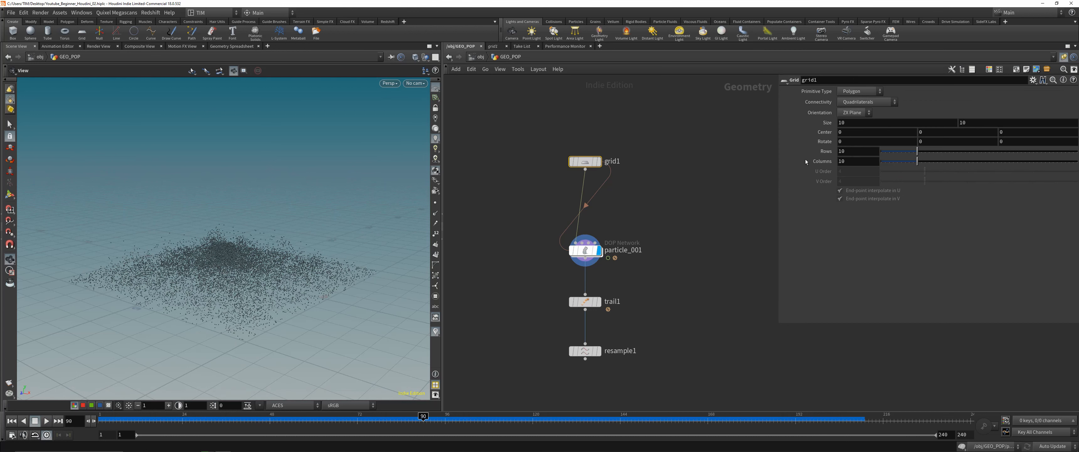
pyautogui.click(867, 124)
pyautogui.write('1')
pyautogui.press('Return')
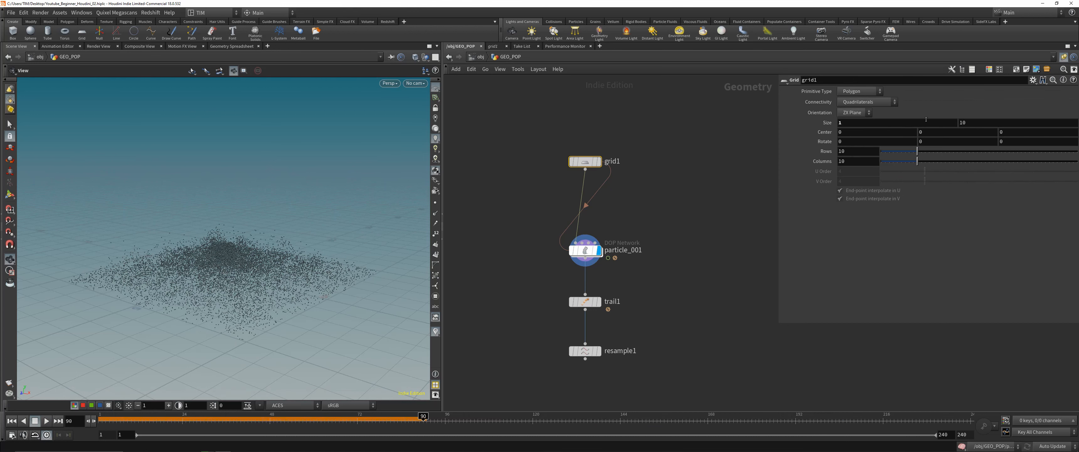
pyautogui.press('BackSpace')
pyautogui.press('Return')
# Review the particles from the smaller grid at frame 48 and save the scene.
pyautogui.moveTo(101, 417); pyautogui.dragTo(270, 415)
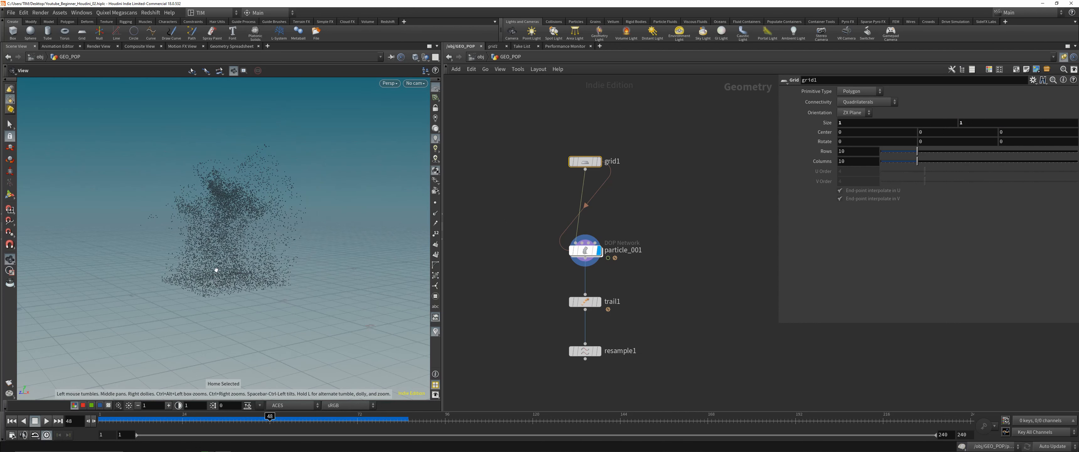
pyautogui.hotkey('ctrl', 's')
pyautogui.moveTo(247, 226); pyautogui.dragTo(238, 256, button='middle')
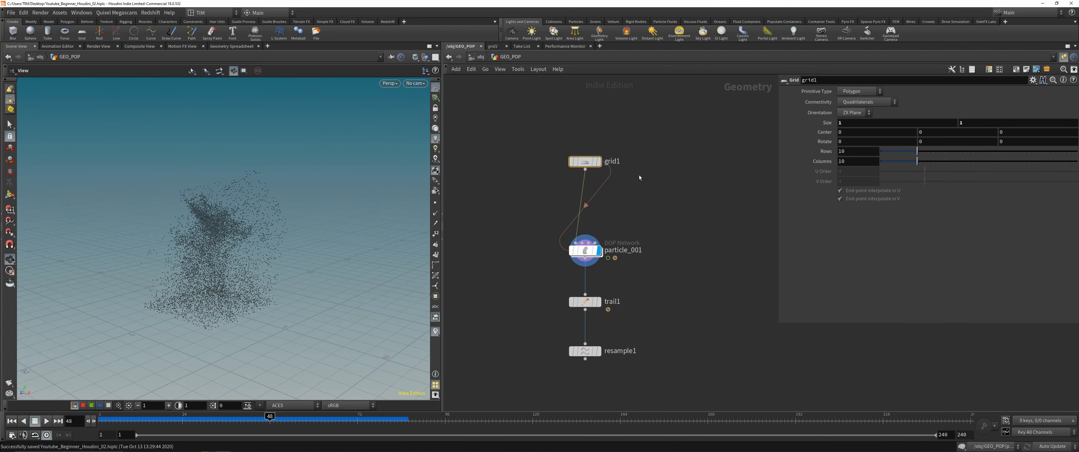
# Replace the grid node with a Circle node oriented in the ZX Plane.
pyautogui.press('Delete')
pyautogui.press('Tab')
pyautogui.write('cir')
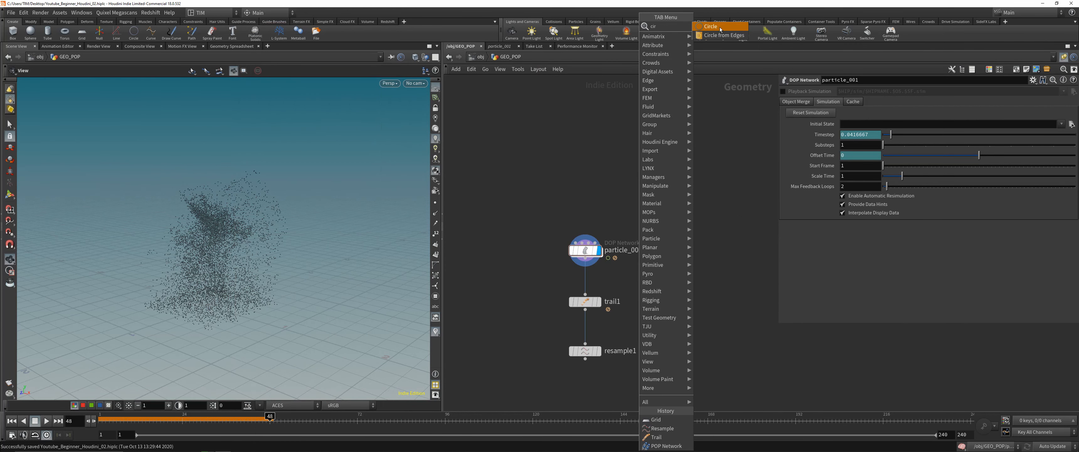
pyautogui.click(720, 28)
pyautogui.click(579, 155)
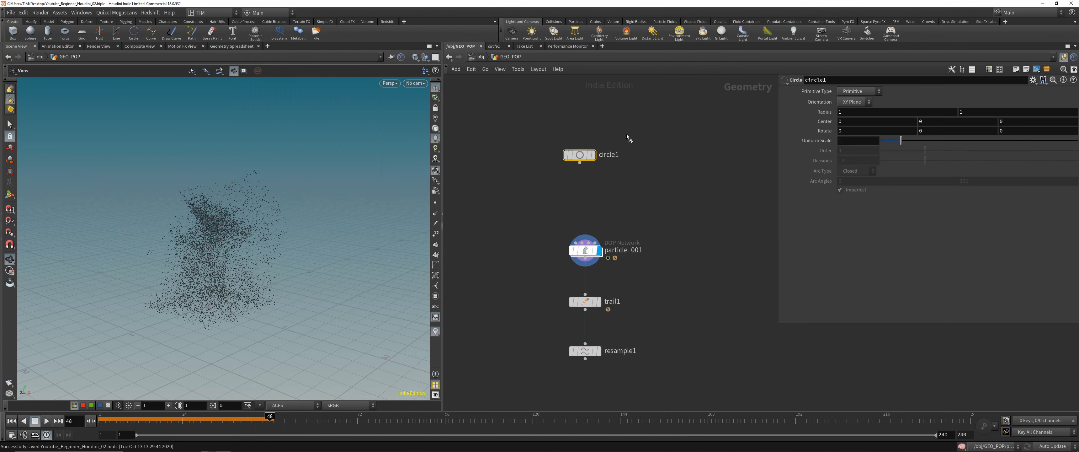
pyautogui.click(857, 103)
pyautogui.click(849, 130)
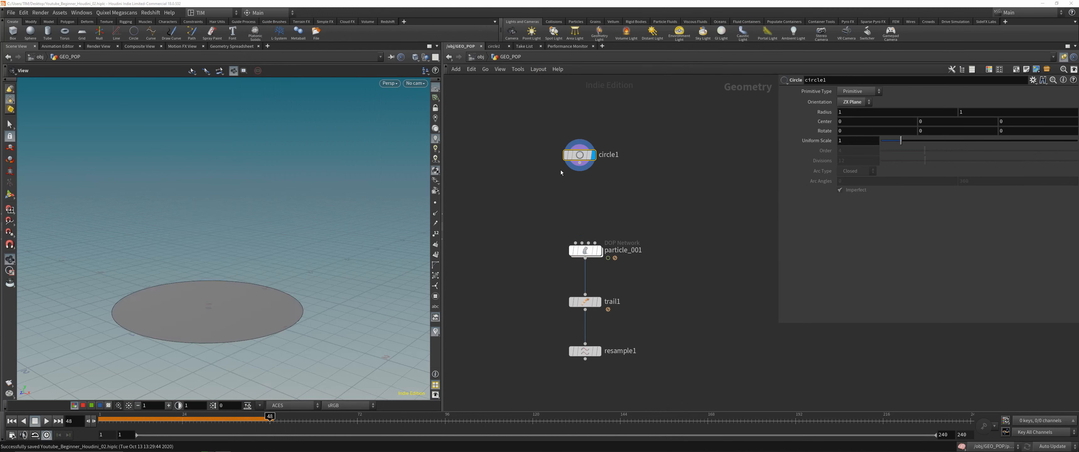
# Wire circle1 into the first input of particle_001 and make it a Polygon with more divisions.
pyautogui.moveTo(580, 164)
pyautogui.mouseDown()
pyautogui.moveTo(561, 239)
pyautogui.moveTo(533, 234)
pyautogui.moveTo(576, 242)
pyautogui.moveTo(592, 176)
pyautogui.mouseUp()
pyautogui.click(859, 91)
pyautogui.click(855, 99)
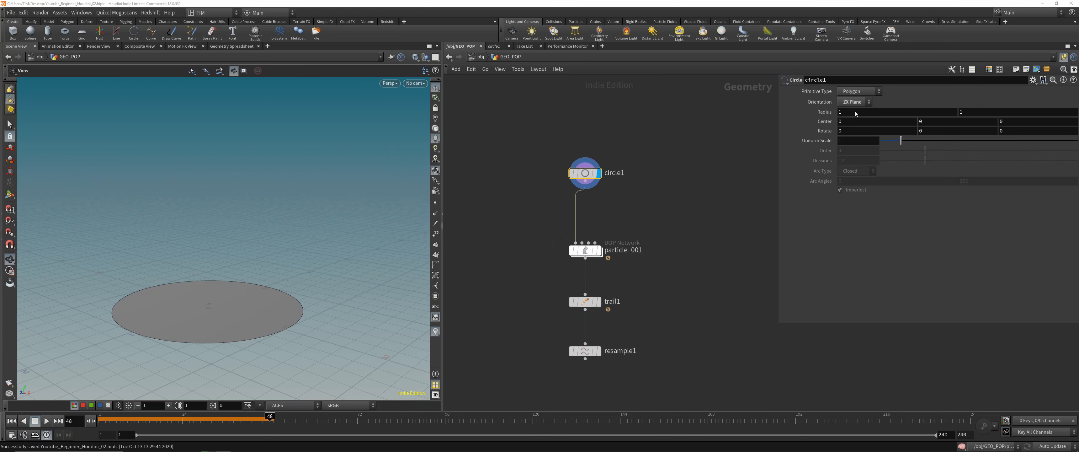
pyautogui.moveTo(924, 161); pyautogui.dragTo(1077, 160)
# Compare the displayed trail1 and particle_001 results, and scrub the particles emitted from the circle to frame 73.
pyautogui.click(585, 250)
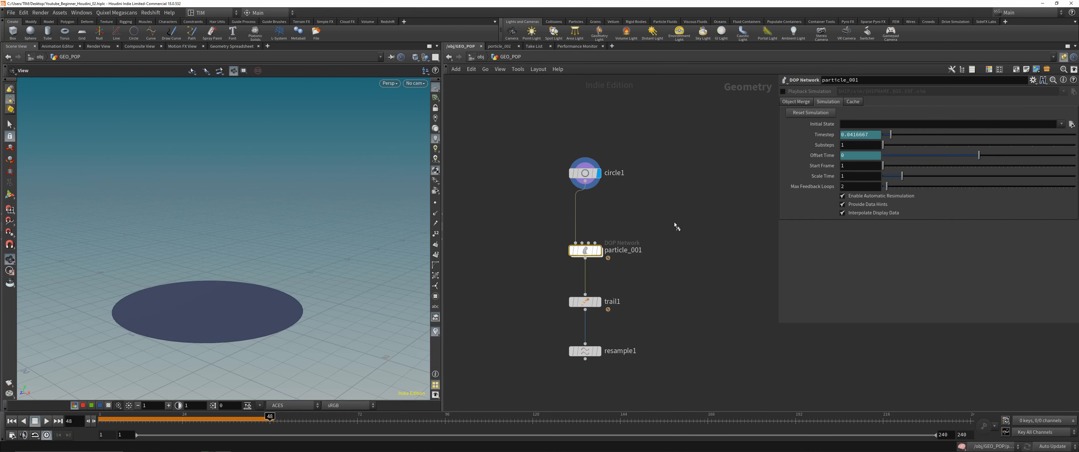
pyautogui.click(599, 250)
pyautogui.click(586, 301)
pyautogui.click(600, 301)
pyautogui.click(586, 250)
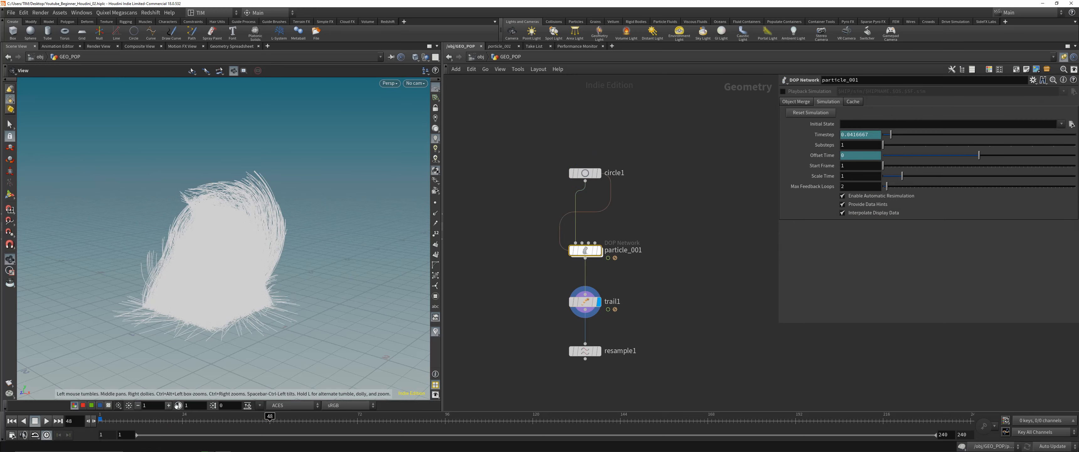
pyautogui.click(599, 250)
pyautogui.moveTo(101, 417); pyautogui.dragTo(361, 417)
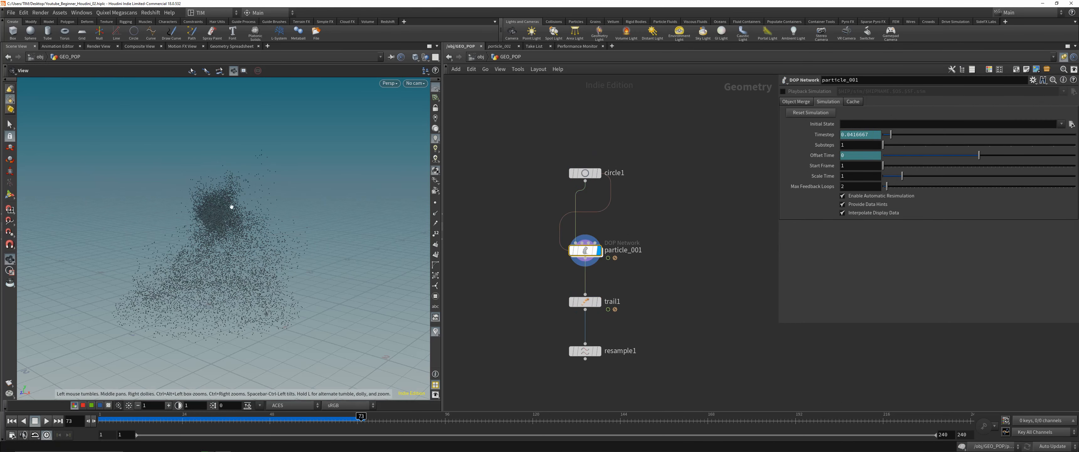
# Save the scene, then inside particle_001 rename popattract1 to pt_goal and set its Goal Y to 5.
pyautogui.hotkey('ctrl', 's')
pyautogui.doubleClick(579, 254)
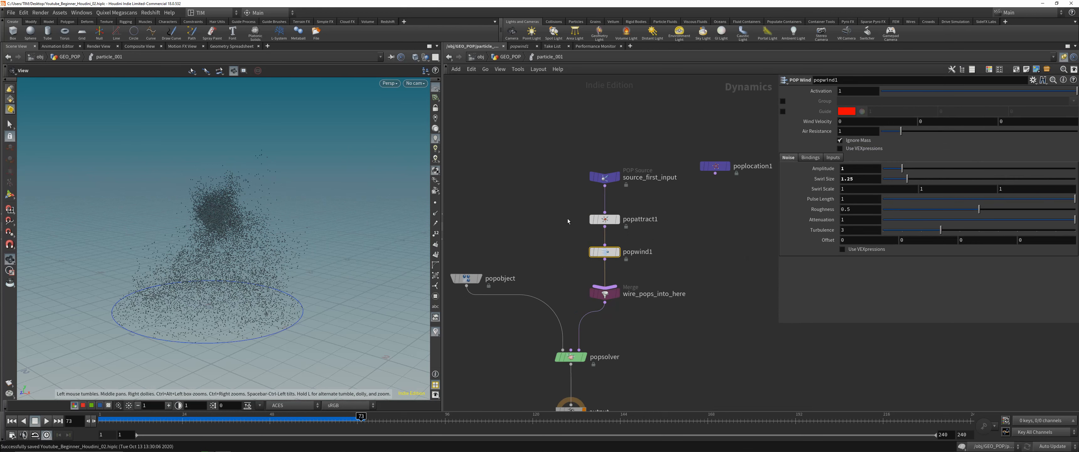
pyautogui.click(605, 219)
pyautogui.click(796, 111)
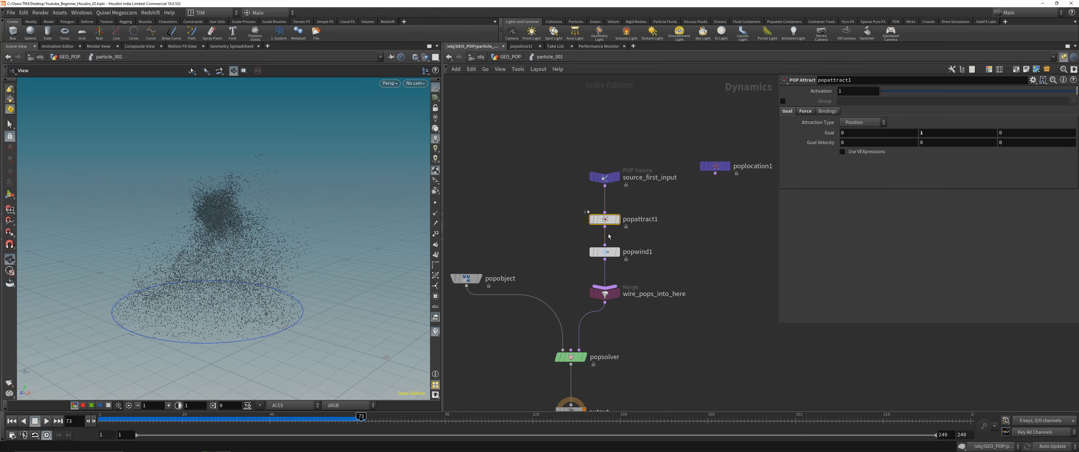
pyautogui.doubleClick(641, 220)
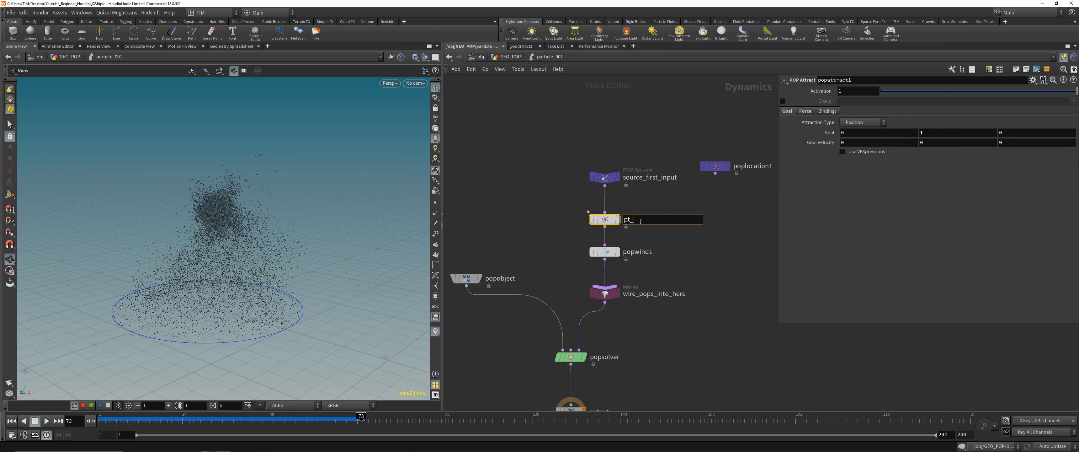
pyautogui.write('pt_goal')
pyautogui.press('Return')
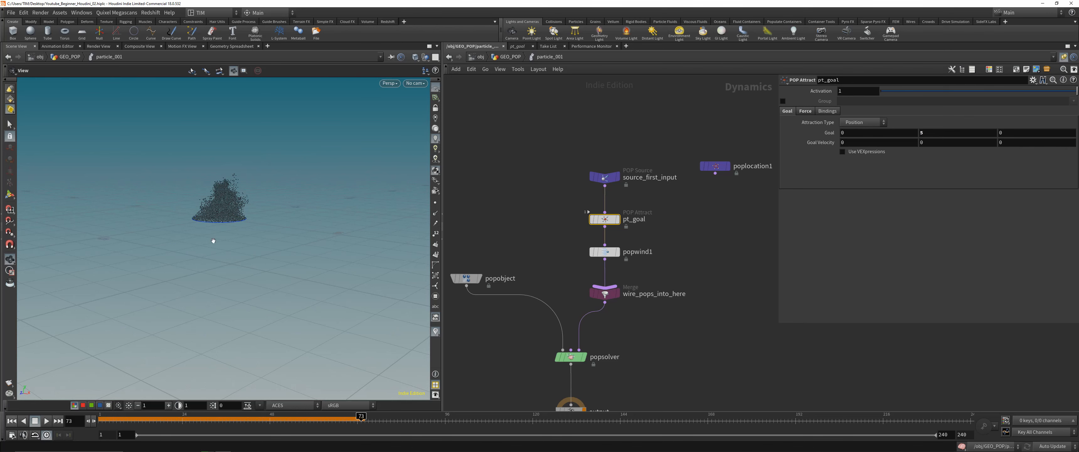
# Play the simulation from the start to check the particles rising toward the goal, and save the scene.
pyautogui.click(112, 413)
pyautogui.click(48, 421)
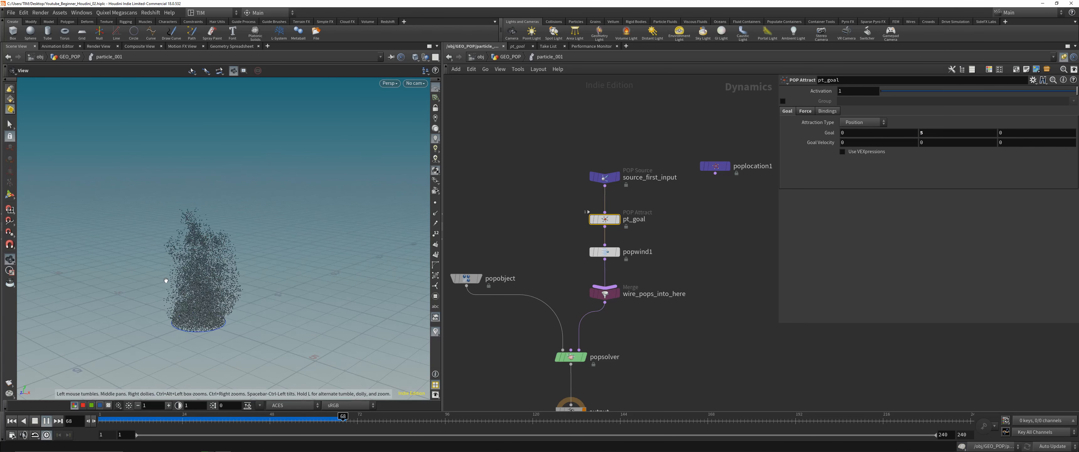
pyautogui.moveTo(206, 238); pyautogui.dragTo(220, 243, button='middle')
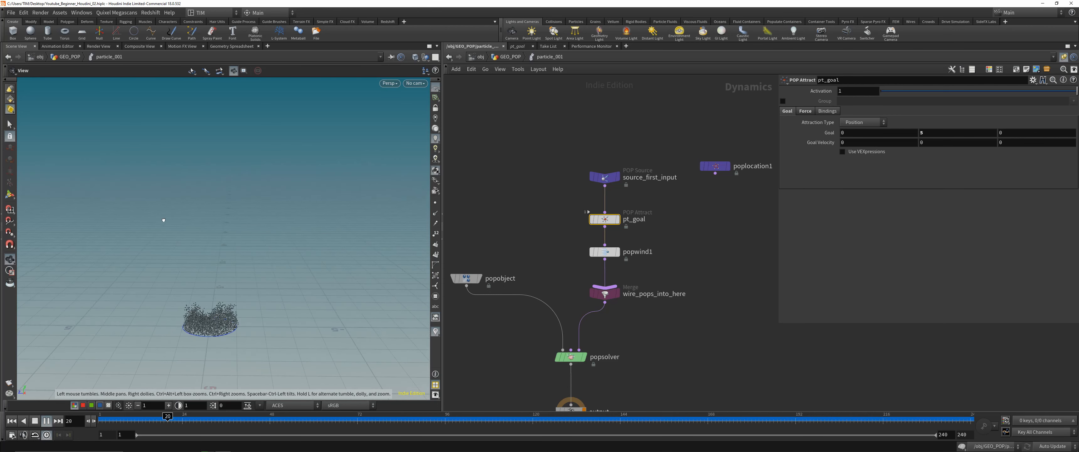
pyautogui.hotkey('ctrl', 's')
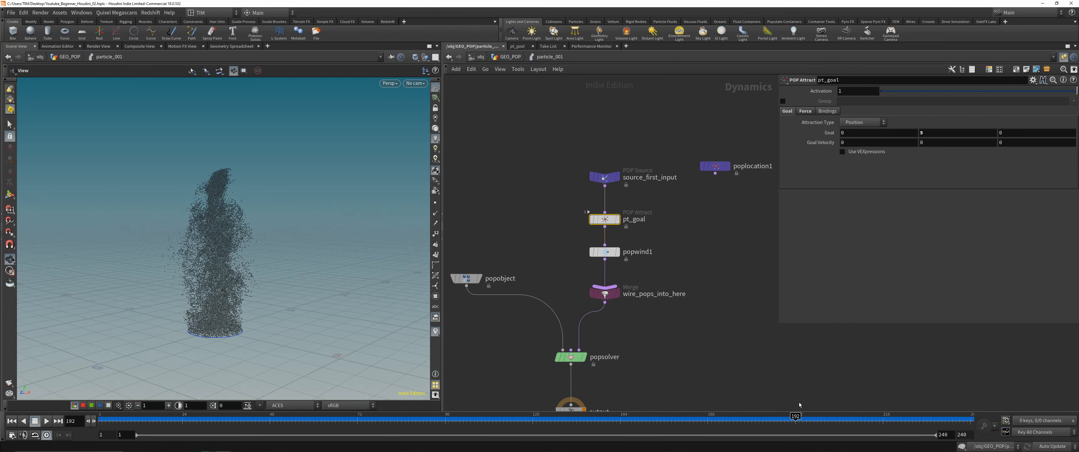
# Move the source_first_input and pt_goal nodes higher in the network to open space above popwind1.
pyautogui.moveTo(604, 177); pyautogui.dragTo(604, 127)
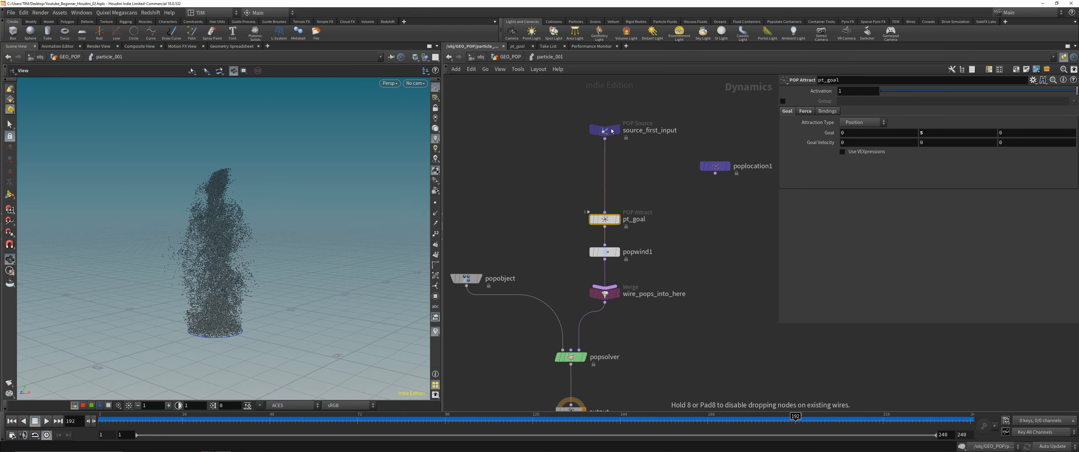
pyautogui.moveTo(613, 218); pyautogui.dragTo(613, 179)
pyautogui.middleClick(612, 179)
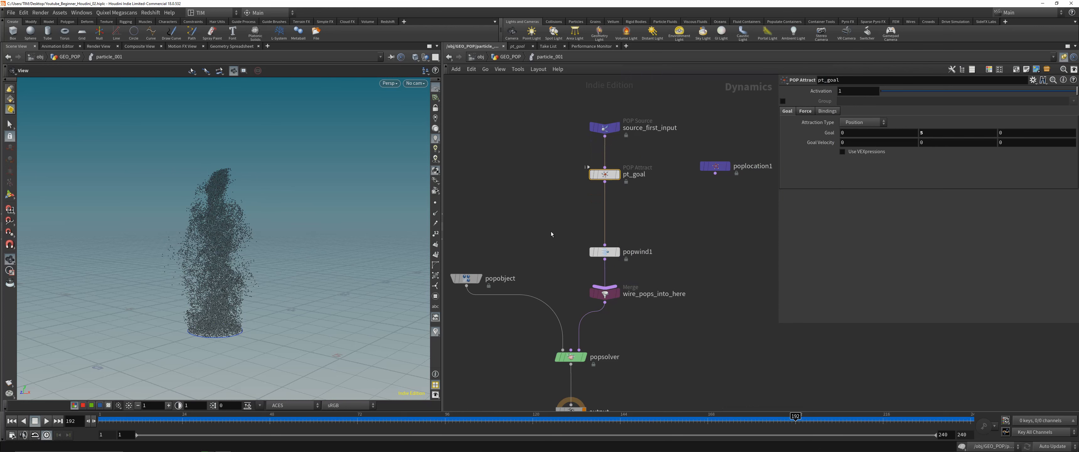
# Scrub the particles to frame 65 and show the birth settings of source_first_input.
pyautogui.moveTo(102, 419)
pyautogui.mouseDown()
pyautogui.moveTo(371, 428)
pyautogui.moveTo(750, 409)
pyautogui.moveTo(332, 419)
pyautogui.mouseUp()
pyautogui.click(605, 127)
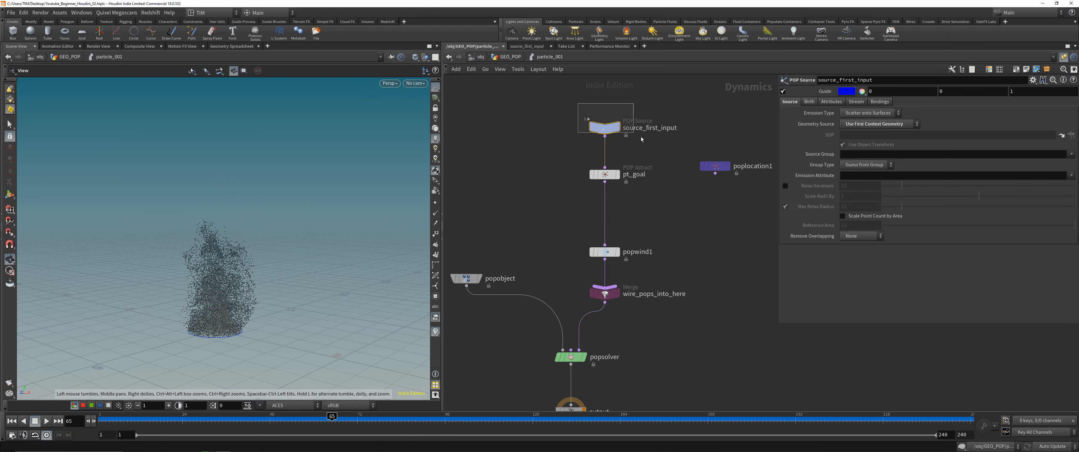
pyautogui.click(809, 102)
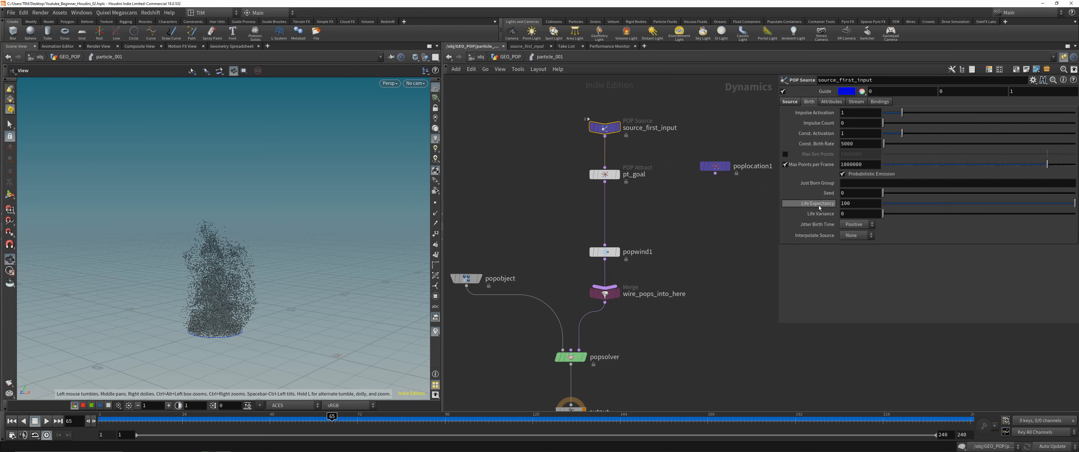
pyautogui.moveTo(821, 208)
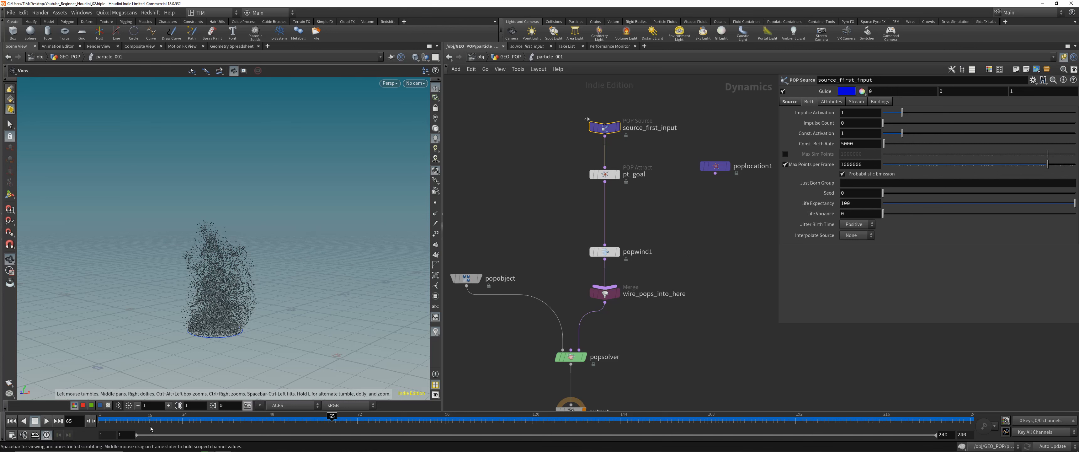
# Set the Life Expectancy of source_first_input to 1 and play back the particles from frame 1.
pyautogui.moveTo(126, 422); pyautogui.dragTo(183, 435)
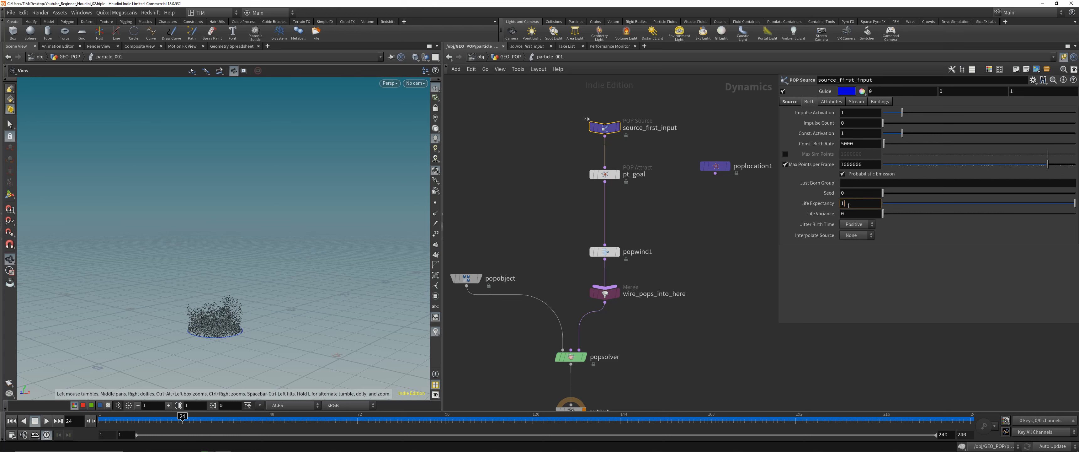
pyautogui.press('Return')
pyautogui.moveTo(100, 425); pyautogui.dragTo(95, 424)
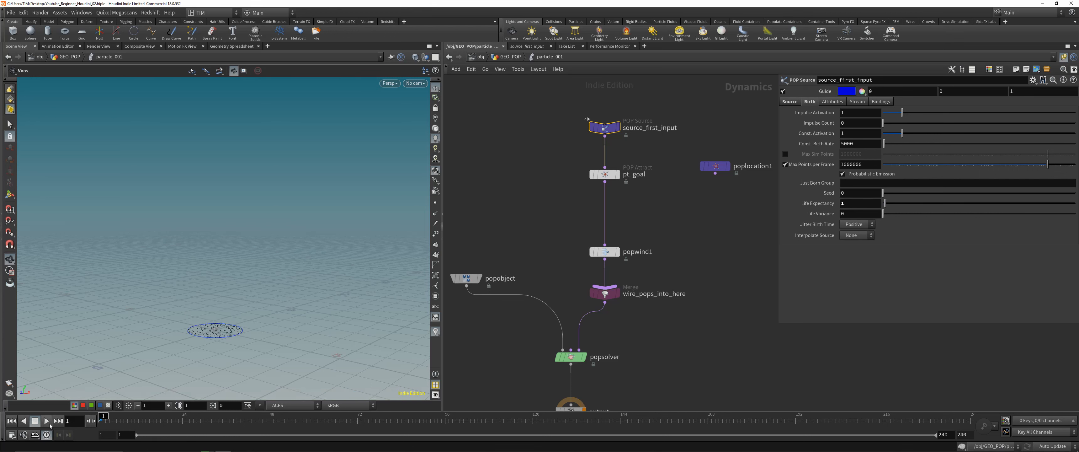
pyautogui.click(47, 421)
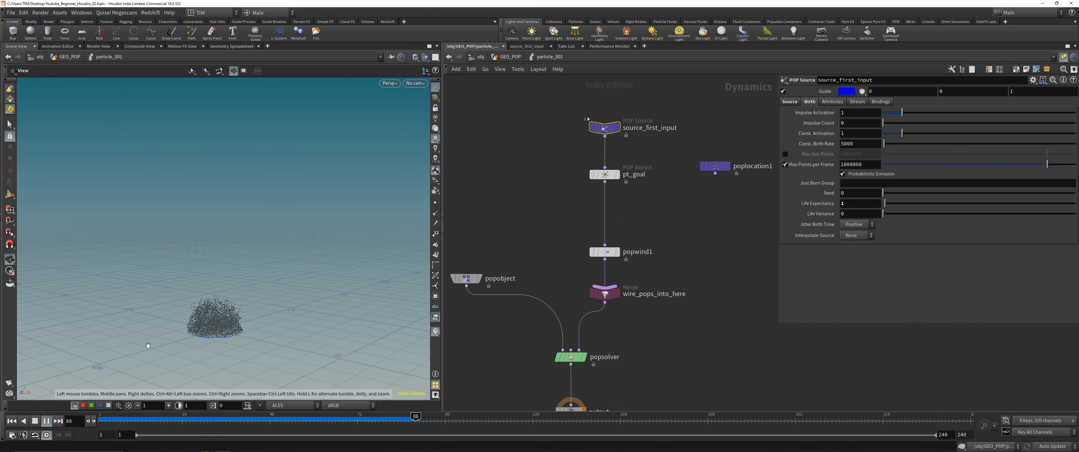
pyautogui.moveTo(214, 420); pyautogui.dragTo(116, 420)
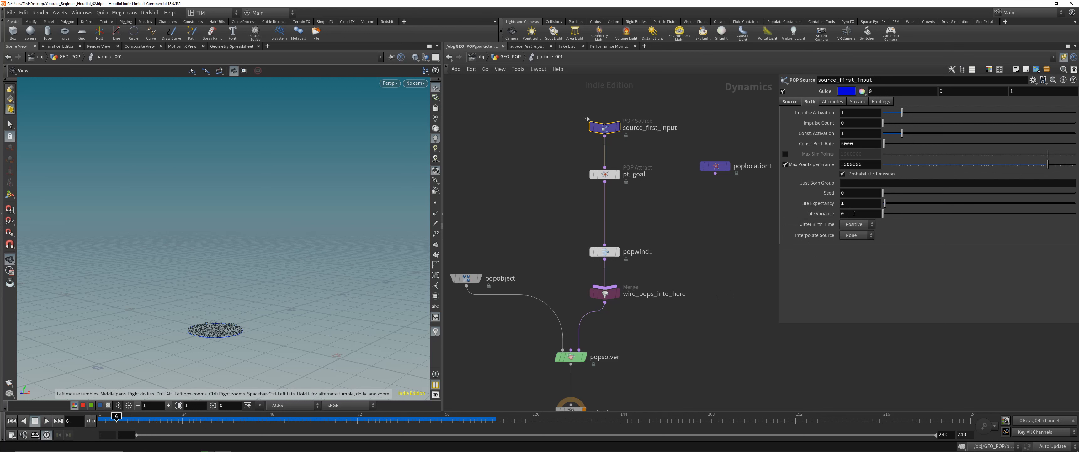
# Set the Life Expectancy to 3 and the Life Variance to 0.25, and replay the simulation from the first frame.
pyautogui.moveTo(835, 216)
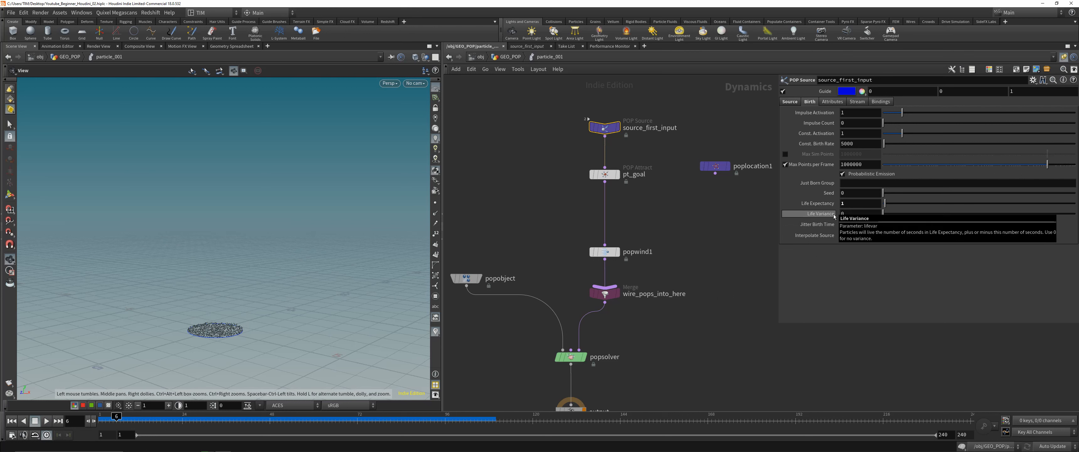
pyautogui.doubleClick(846, 203)
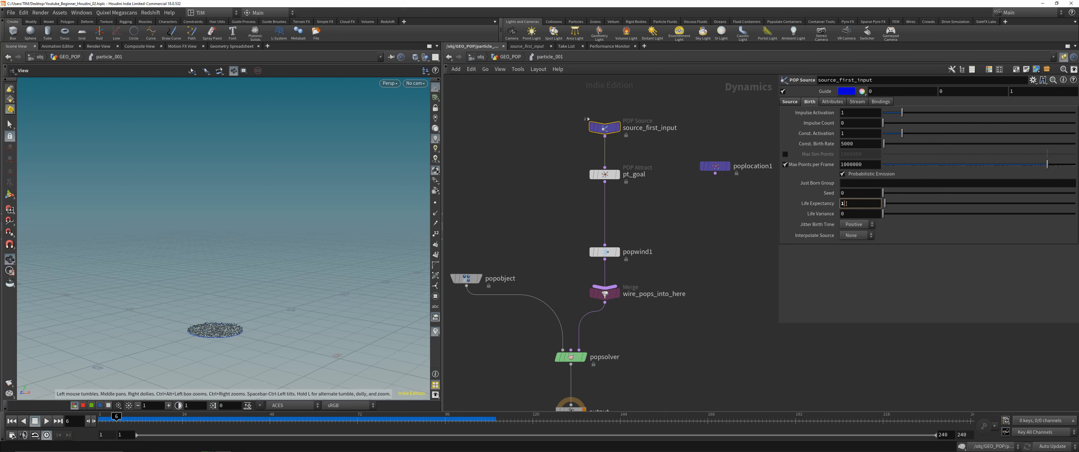
pyautogui.write('3')
pyautogui.press('Return')
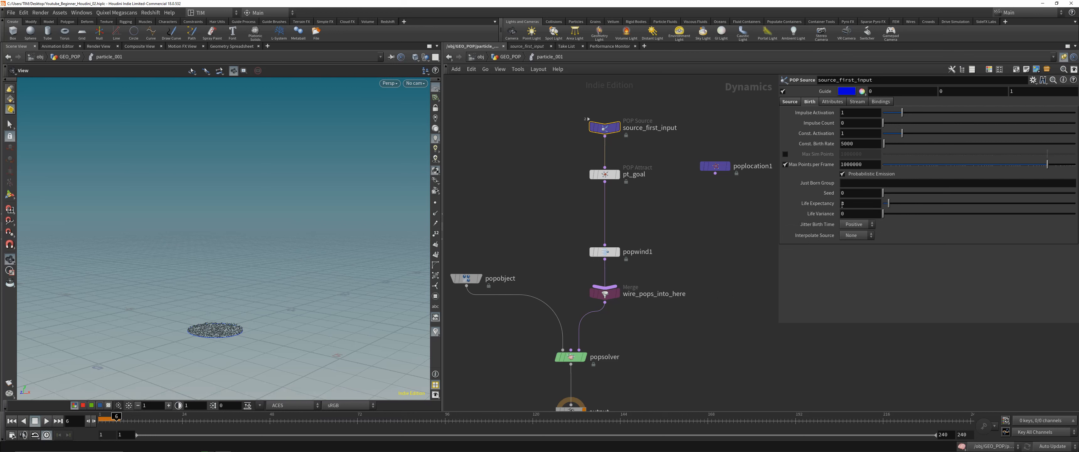
pyautogui.click(848, 213)
pyautogui.press('Return')
pyautogui.click(11, 421)
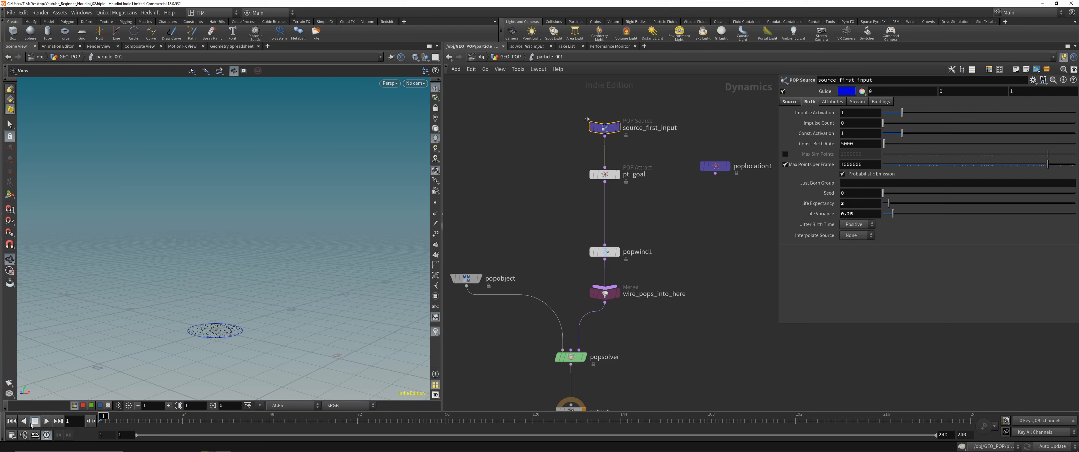
pyautogui.click(47, 421)
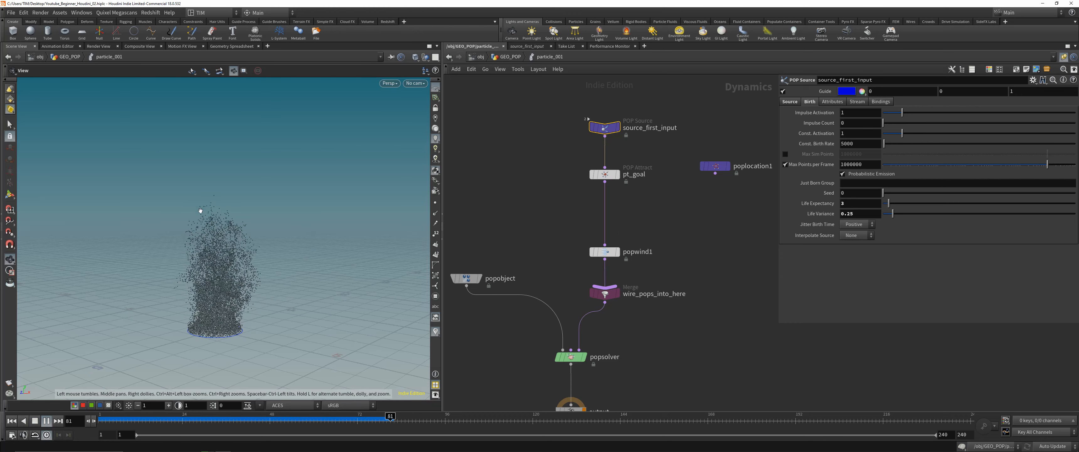
# Raise the Life Expectancy to 4 and replay the simulation from the first frame with real-time playback off.
pyautogui.click(861, 203)
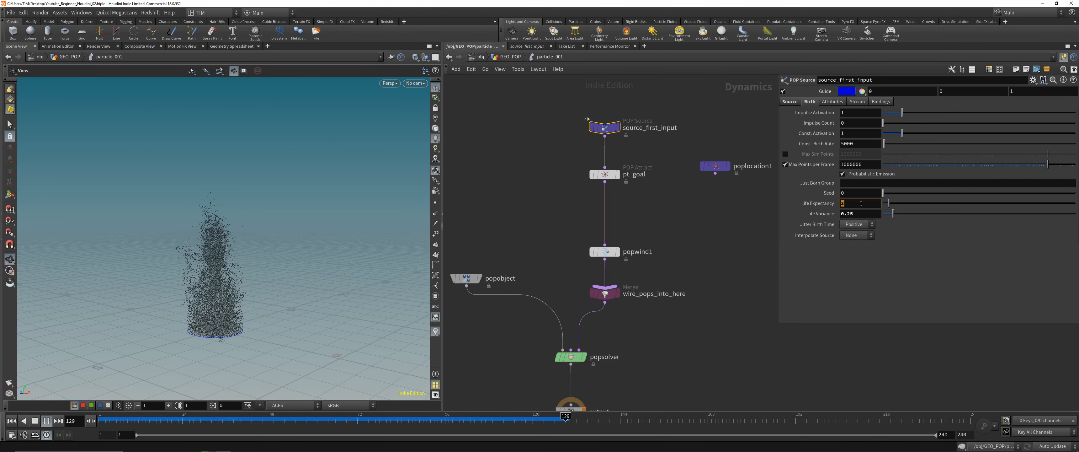
pyautogui.write('4')
pyautogui.press('Return')
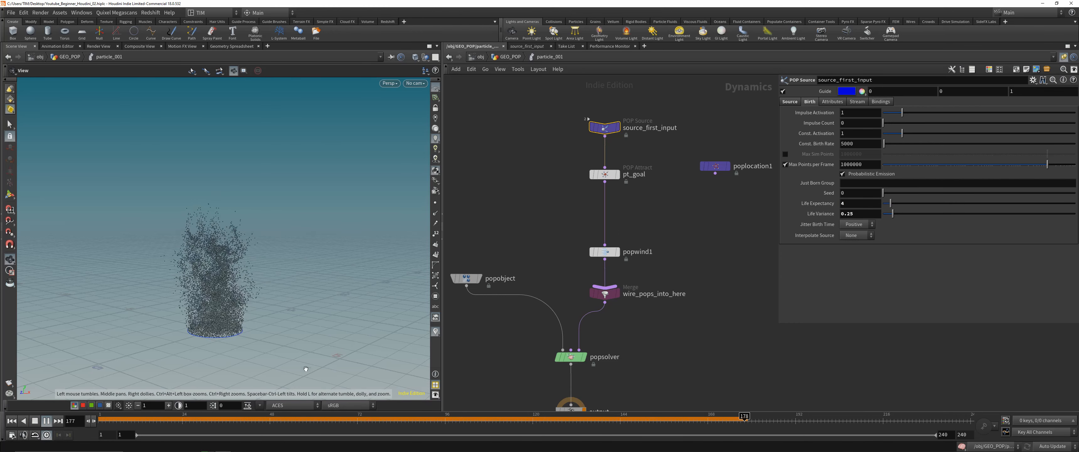
pyautogui.click(134, 417)
pyautogui.click(12, 421)
pyautogui.click(46, 421)
pyautogui.click(46, 434)
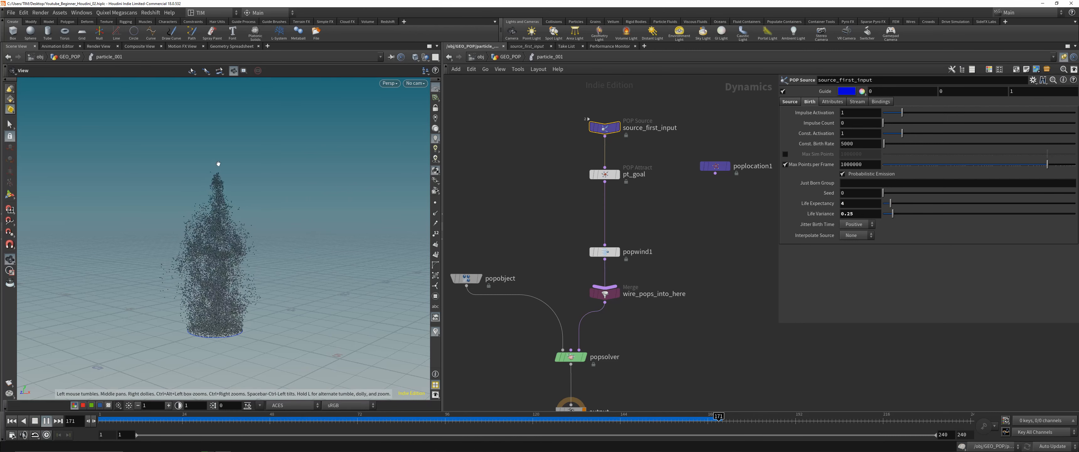
# Save the scene, turn real-time playback back on, and scrub the closer view of the particles to frame 143.
pyautogui.hotkey('ctrl', 's')
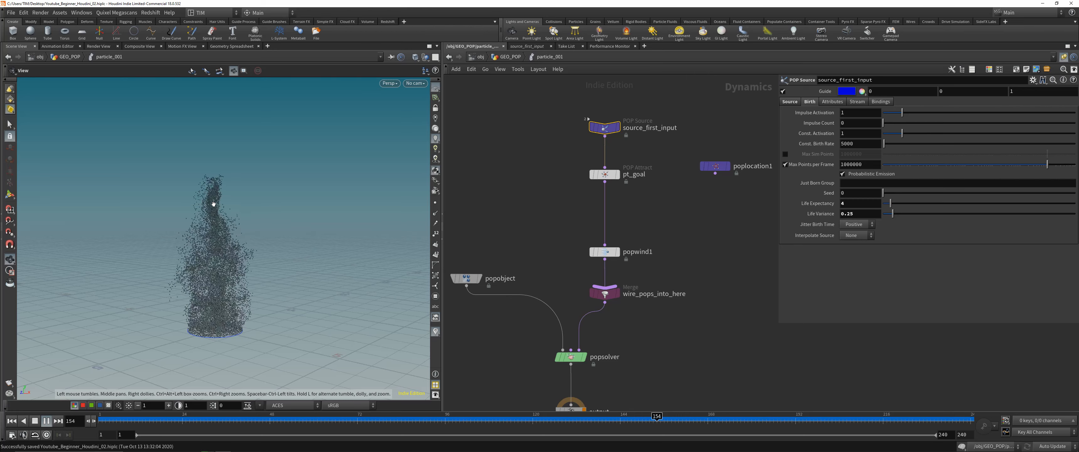
pyautogui.click(46, 435)
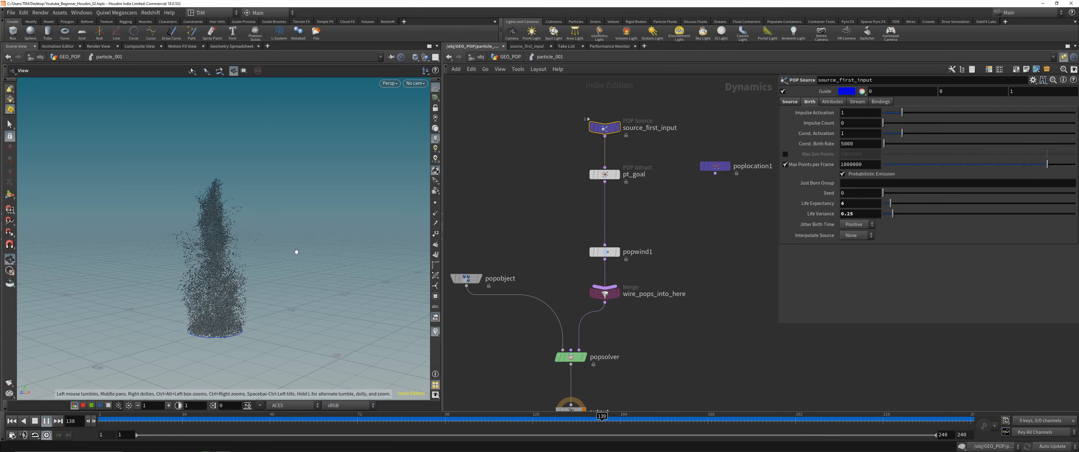
pyautogui.moveTo(296, 252); pyautogui.dragTo(236, 260)
pyautogui.scroll(3, 236, 258)
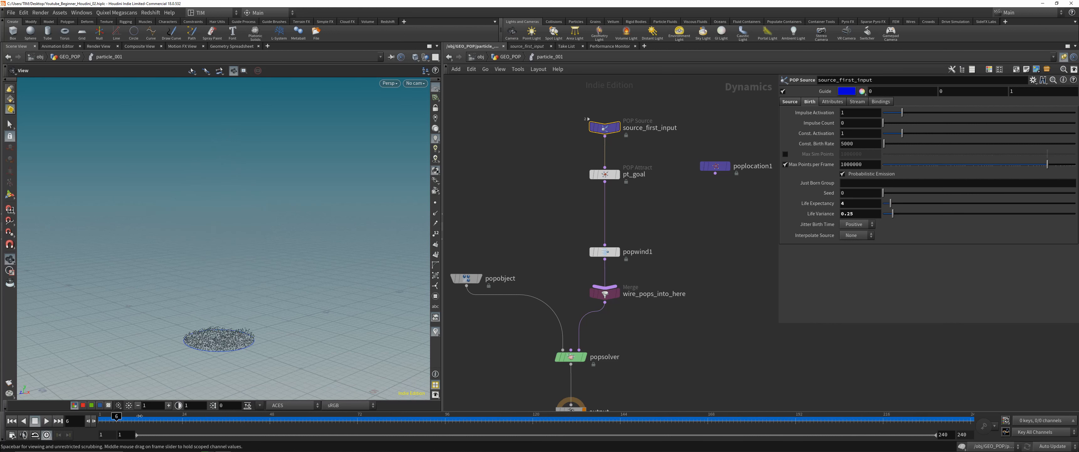
pyautogui.moveTo(309, 418); pyautogui.dragTo(263, 419)
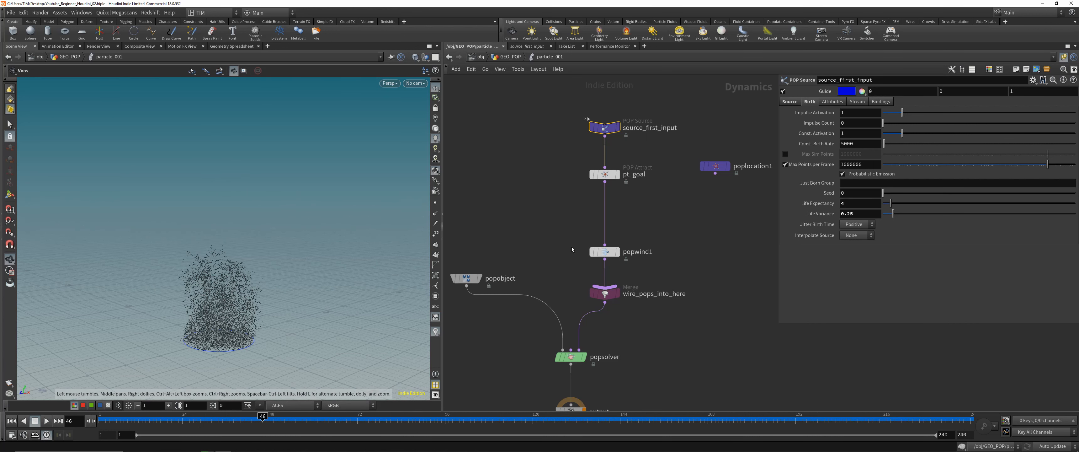
pyautogui.moveTo(572, 247); pyautogui.dragTo(574, 230, button='middle')
pyautogui.moveTo(262, 417); pyautogui.dragTo(617, 415)
# Set the Const. Birth Rate to 50000, replay the denser particles from the first frame, and return to the GEO_POP network.
pyautogui.click(858, 147)
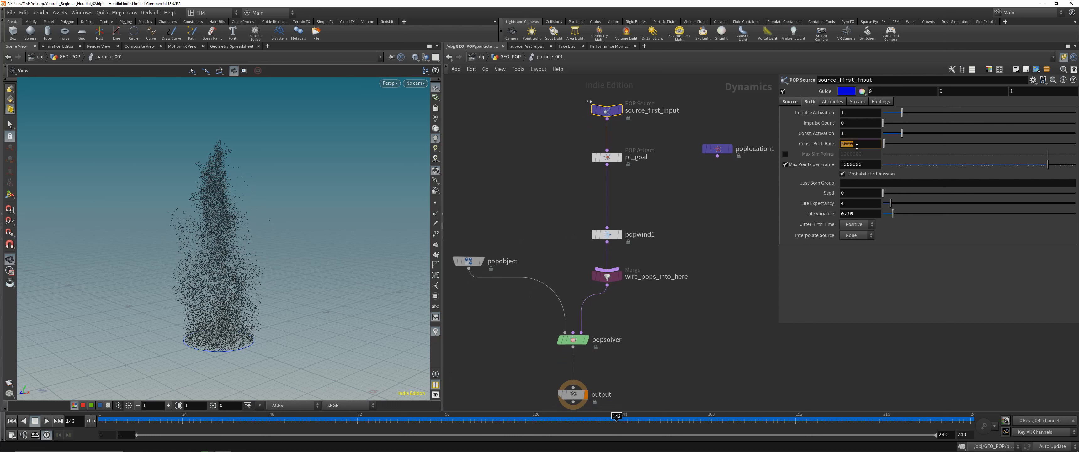
pyautogui.write('50000')
pyautogui.press('Return')
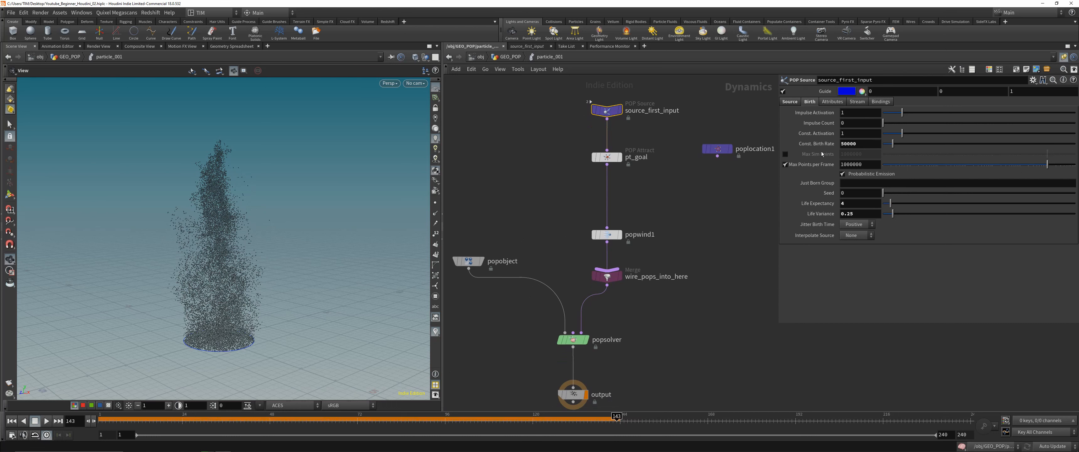
pyautogui.click(11, 421)
pyautogui.click(46, 420)
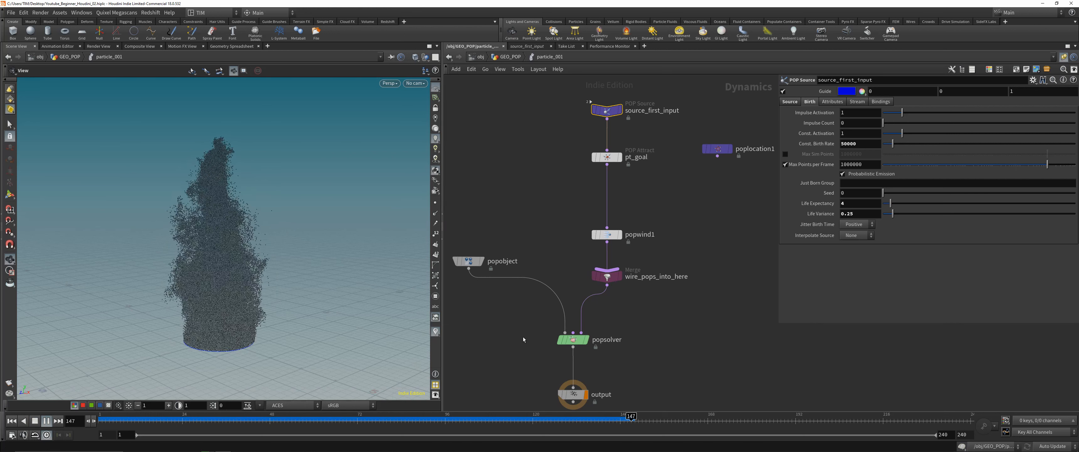
pyautogui.click(561, 422)
pyautogui.press('u')
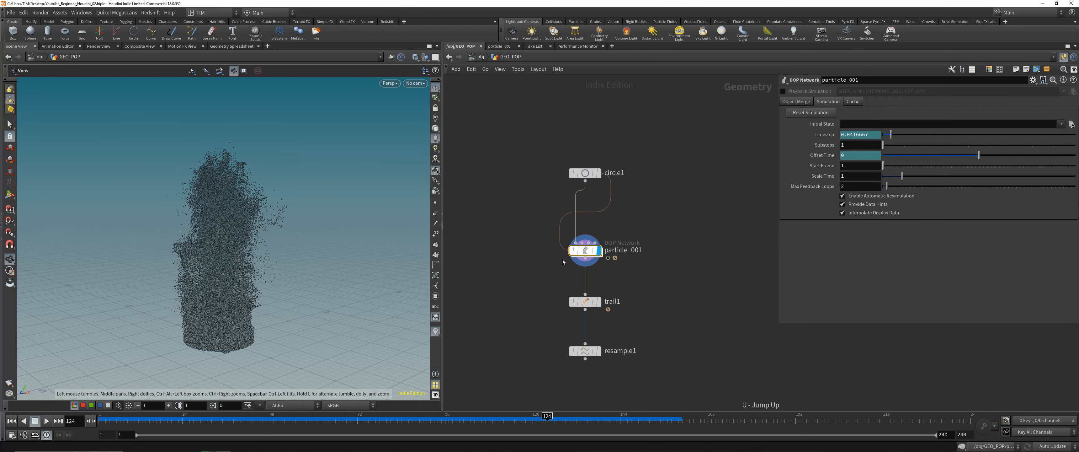
pyautogui.click(555, 230)
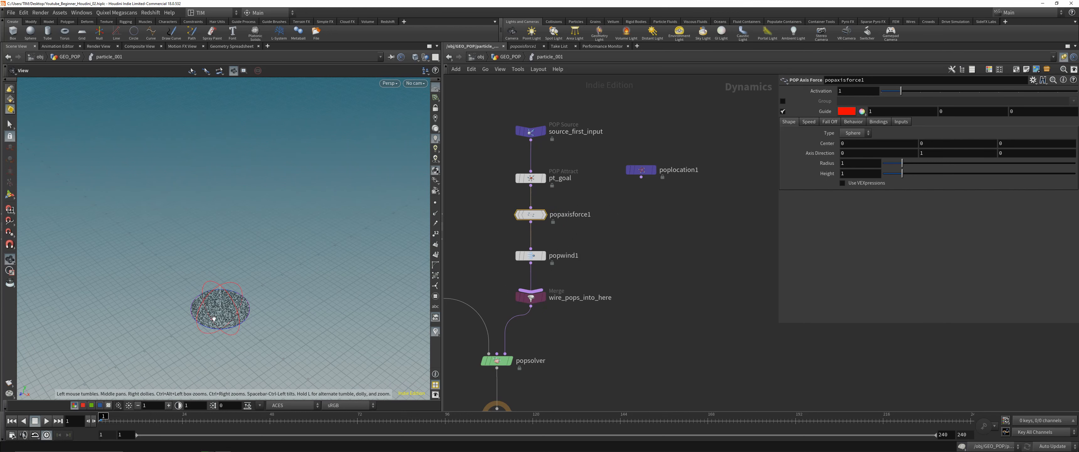
# Bypass the pt_goal attraction node and the popwind1 wind node, and save the scene.
pyautogui.moveTo(213, 318); pyautogui.dragTo(215, 299)
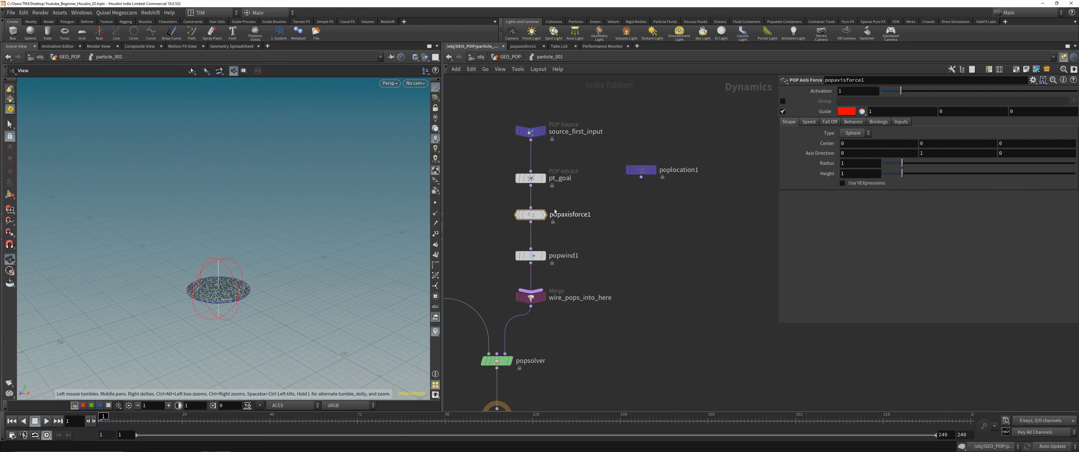
pyautogui.click(531, 177)
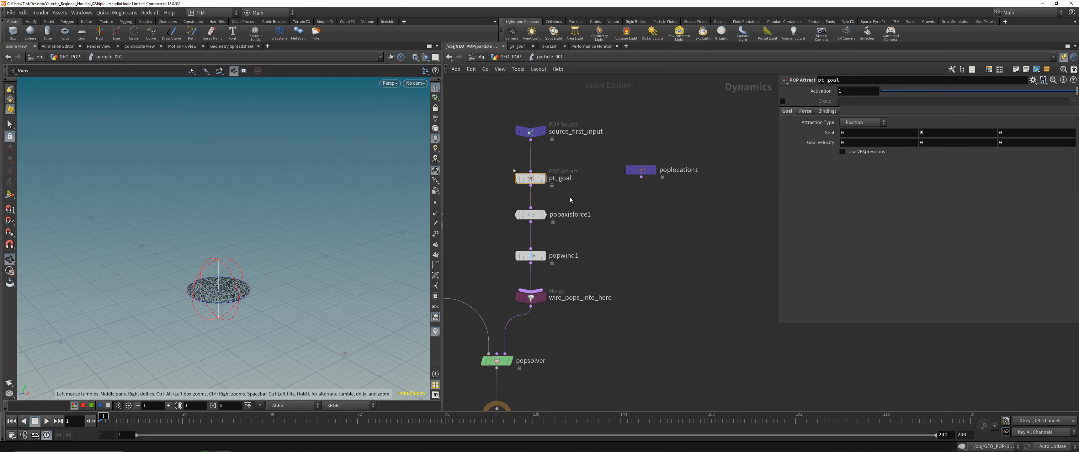
pyautogui.press('b')
pyautogui.click(531, 256)
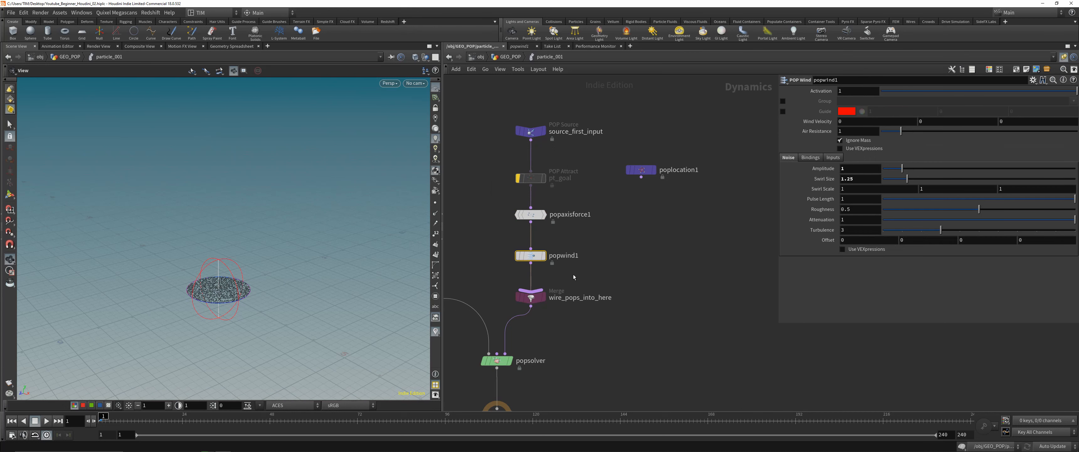
pyautogui.press('b')
pyautogui.hotkey('ctrl', 's')
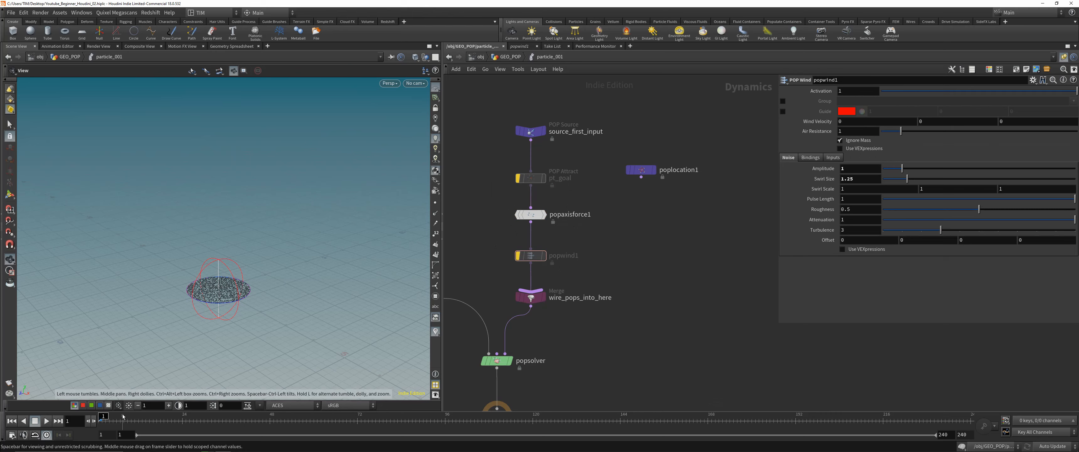
# Play the simulation with only the axis force active and examine the particle disc from above.
pyautogui.click(46, 421)
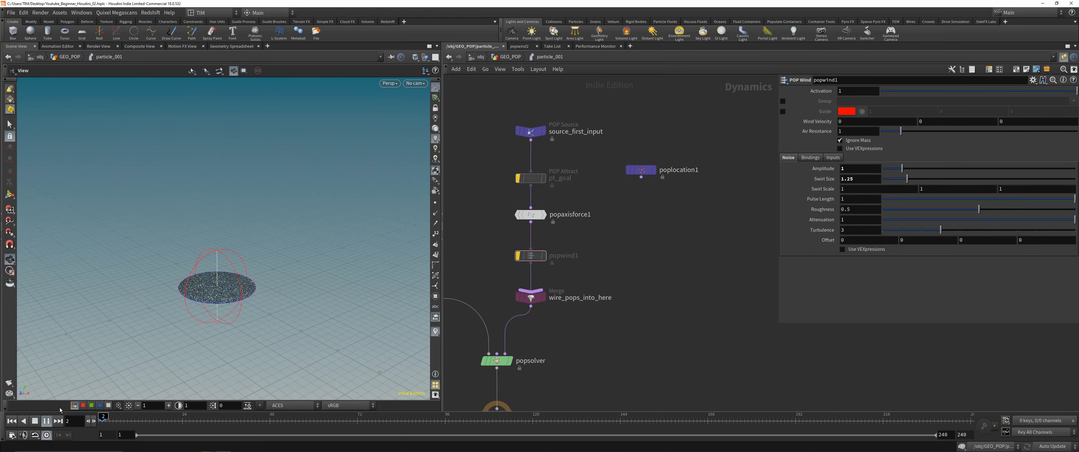
pyautogui.moveTo(235, 290); pyautogui.dragTo(233, 323)
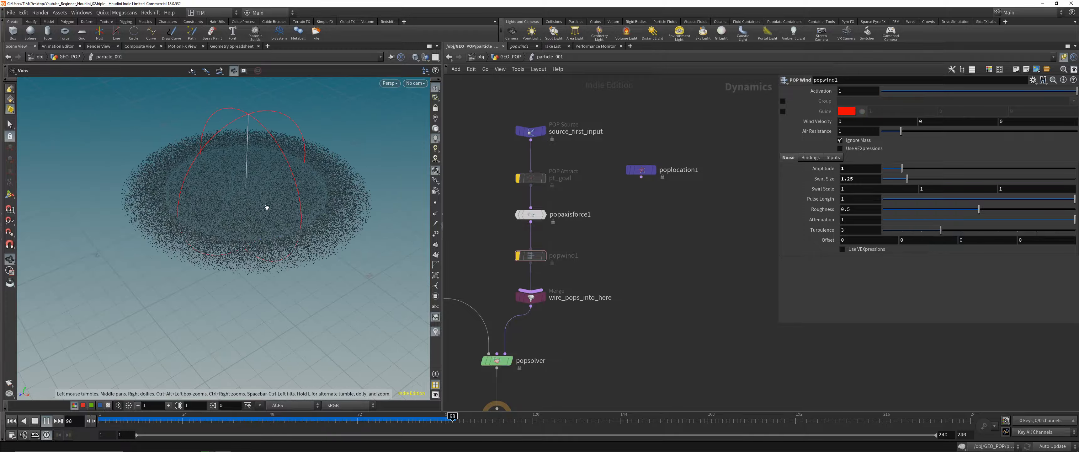
pyautogui.moveTo(255, 182); pyautogui.dragTo(258, 324)
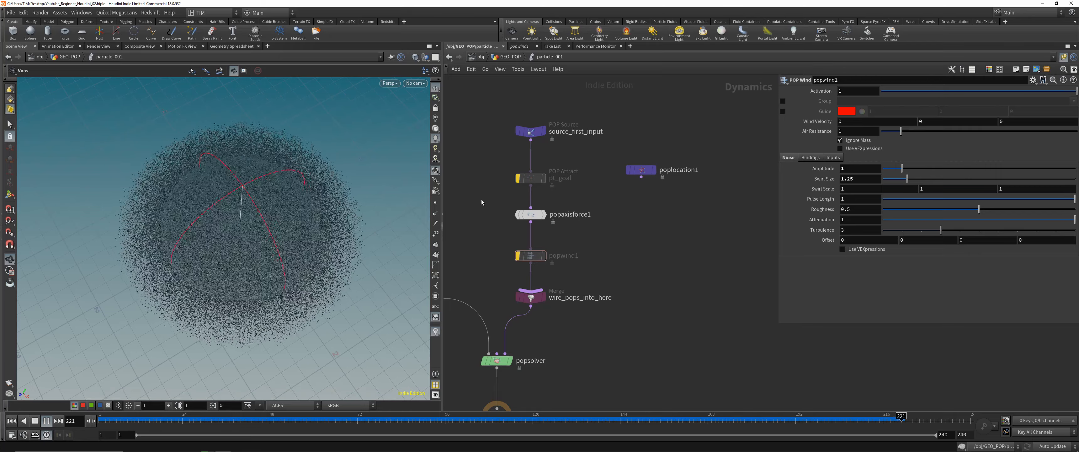
# Try a Radius of 2 on the popaxisforce1 sphere and set it back to 1.
pyautogui.click(530, 214)
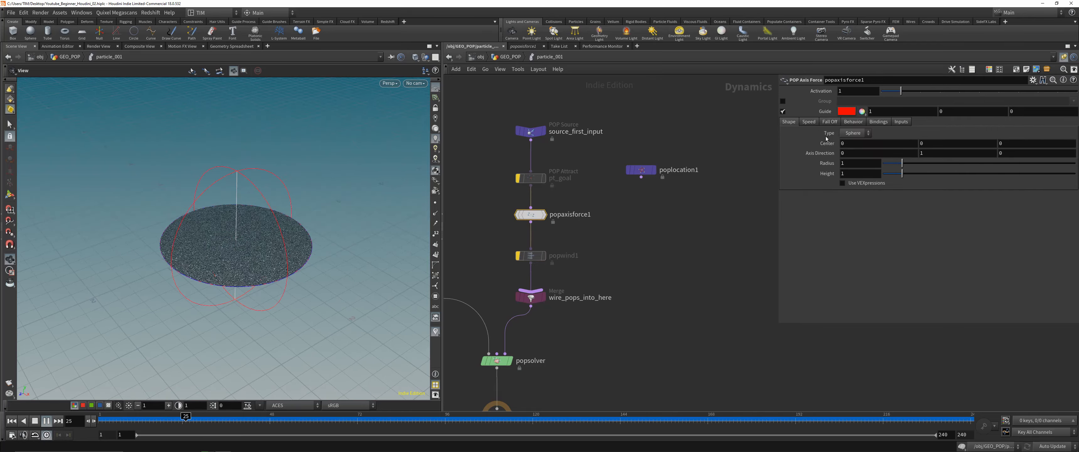
pyautogui.click(803, 122)
pyautogui.click(790, 122)
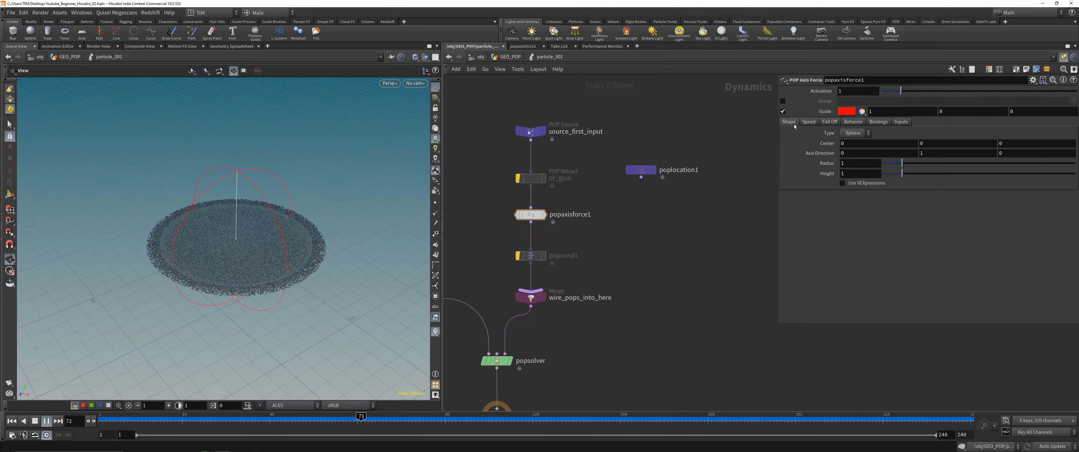
pyautogui.click(857, 162)
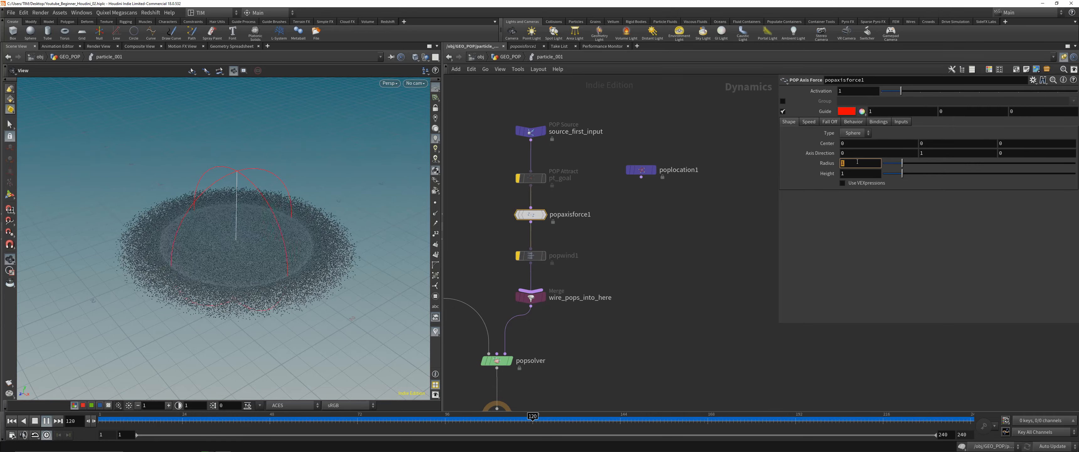
pyautogui.write('2')
pyautogui.press('Return')
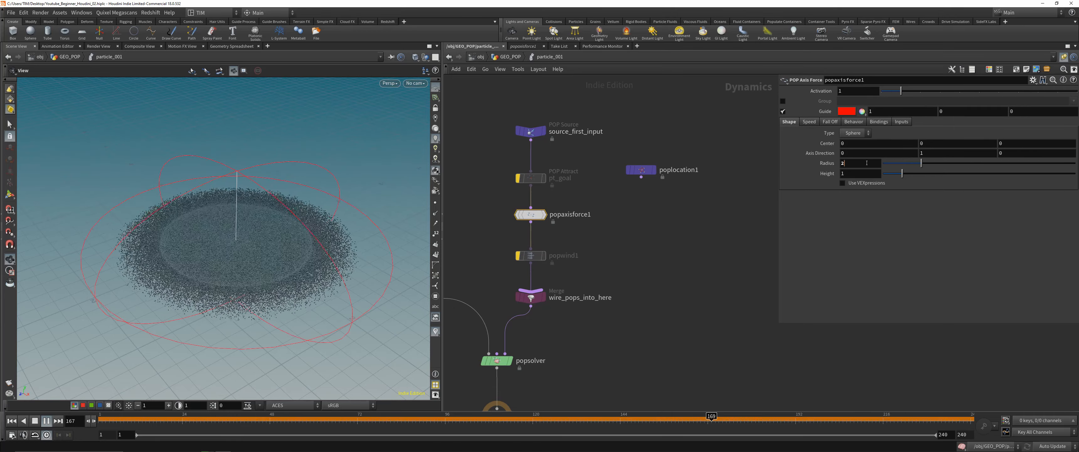
pyautogui.click(858, 163)
pyautogui.write('1')
pyautogui.press('Return')
# Set the Height of the popaxisforce1 sphere to 2.5 and view the stretched guide during playback.
pyautogui.click(867, 173)
pyautogui.write('2.5')
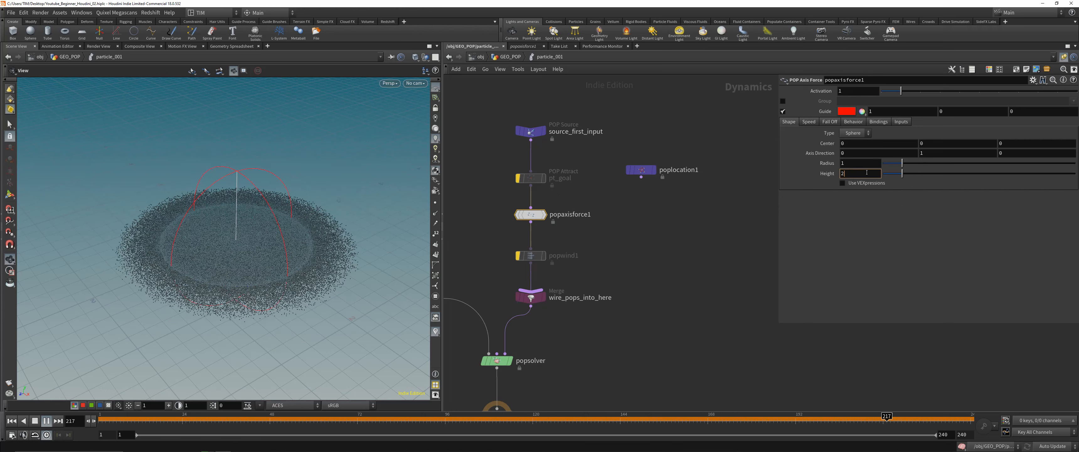
pyautogui.press('Return')
pyautogui.moveTo(297, 221); pyautogui.dragTo(298, 215)
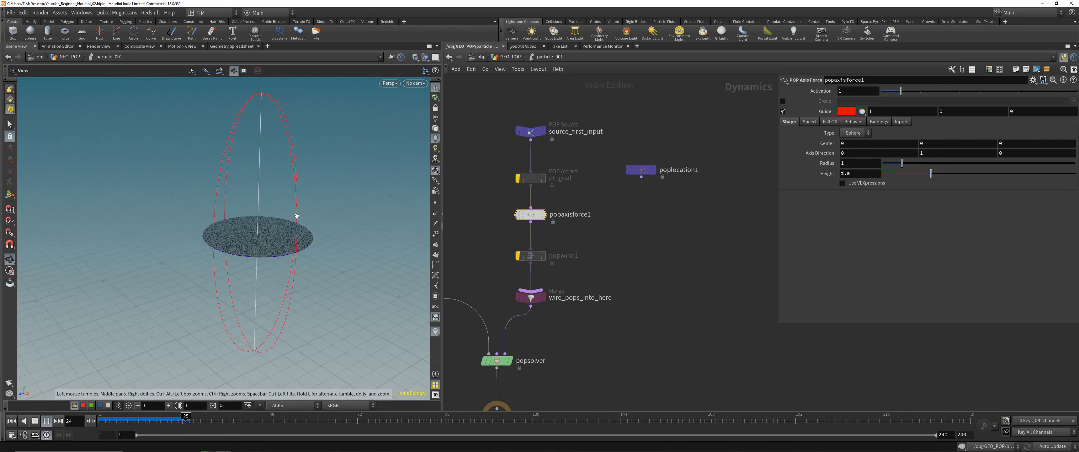
pyautogui.moveTo(289, 234); pyautogui.dragTo(285, 251, button='middle')
# Set the axis force's Orbit Speed to 1 and its Suction Speed to 5.
pyautogui.click(810, 121)
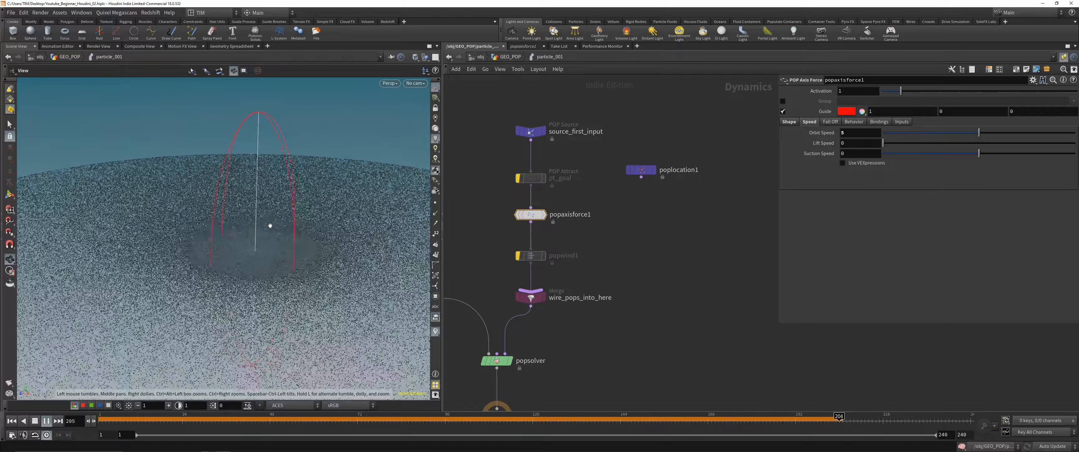
pyautogui.click(861, 133)
pyautogui.write('1')
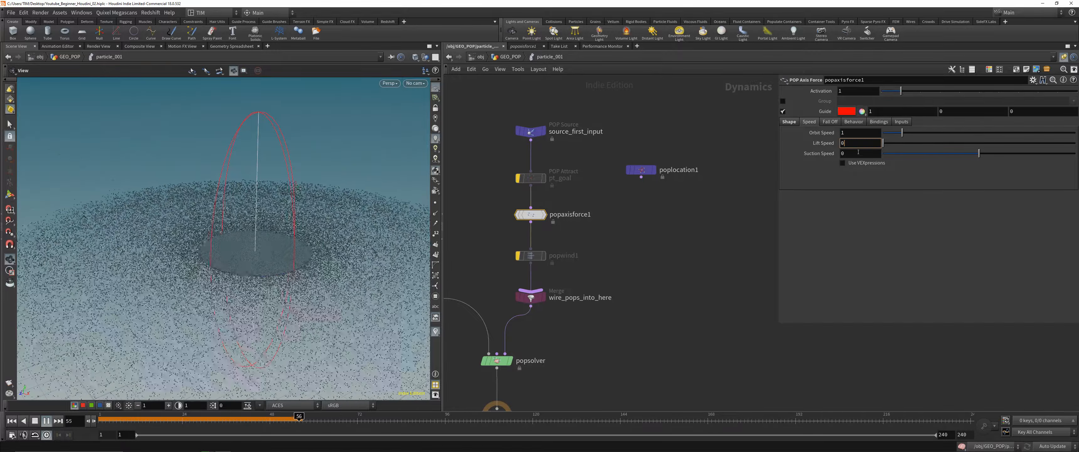
pyautogui.click(858, 153)
pyautogui.press('BackSpace')
pyautogui.write('5')
# Replay the simulation from the first frame in a closer view of the particle disc from above.
pyautogui.moveTo(269, 210); pyautogui.dragTo(282, 256)
pyautogui.scroll(5, 282, 256)
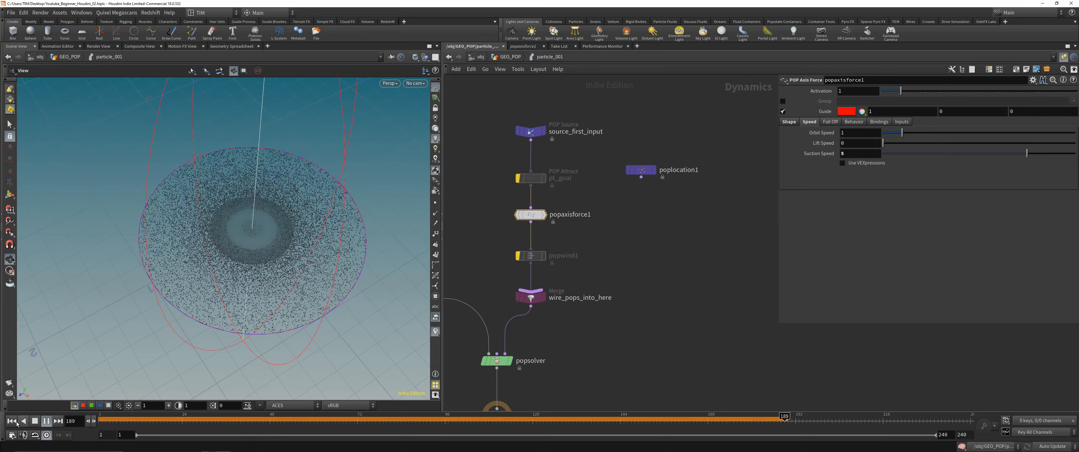
pyautogui.click(12, 421)
pyautogui.click(46, 422)
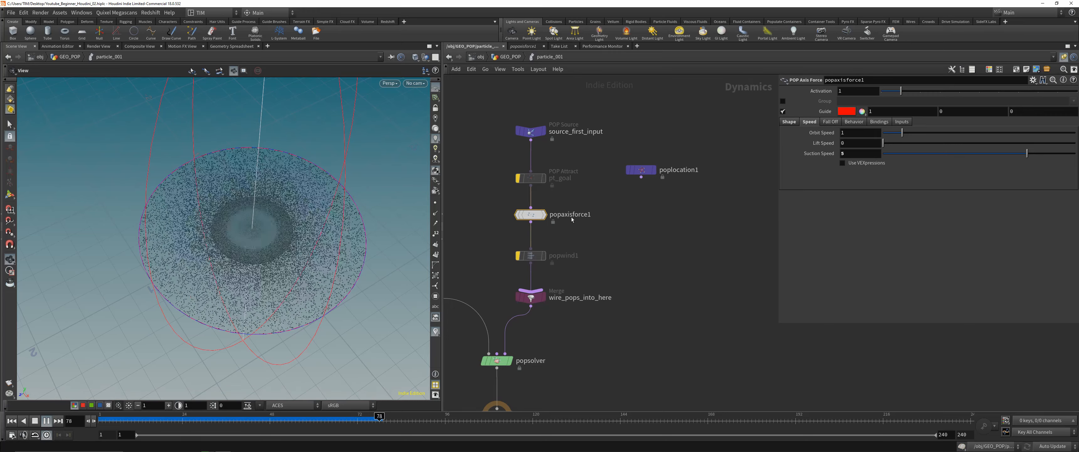
# Re-enable the bypassed pt_goal attraction node and inspect the rising particle column during playback.
pyautogui.click(531, 178)
pyautogui.click(518, 177)
pyautogui.moveTo(235, 201); pyautogui.dragTo(258, 253)
pyautogui.scroll(-5, 258, 253)
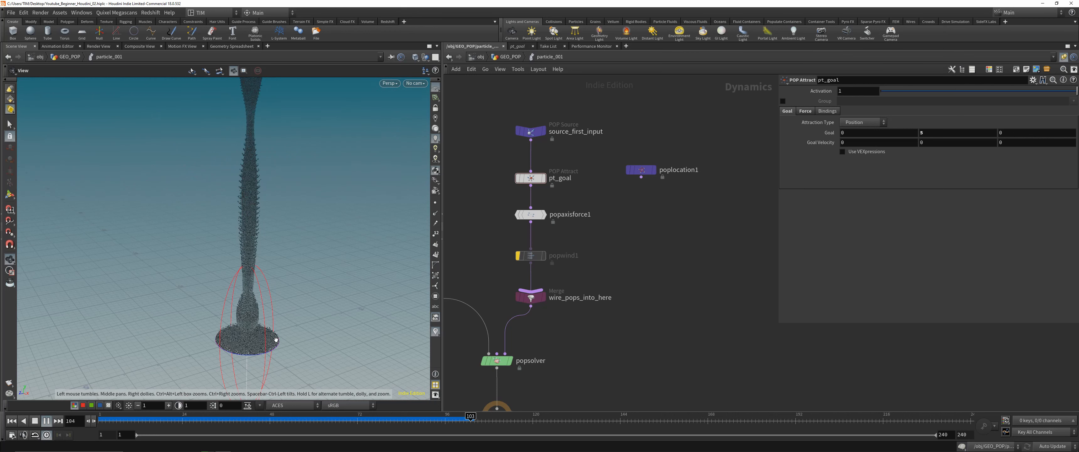
pyautogui.moveTo(276, 340); pyautogui.dragTo(232, 287)
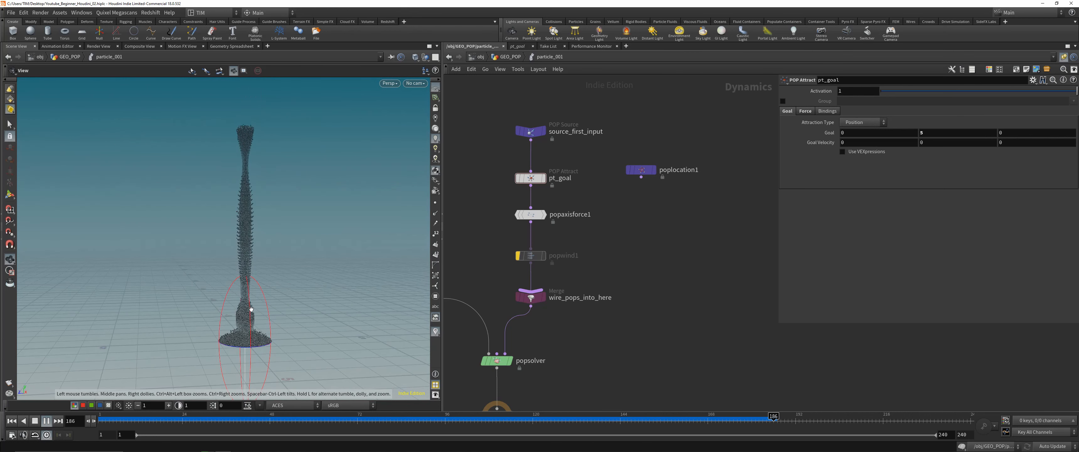
pyautogui.moveTo(235, 237); pyautogui.dragTo(277, 282, button='right')
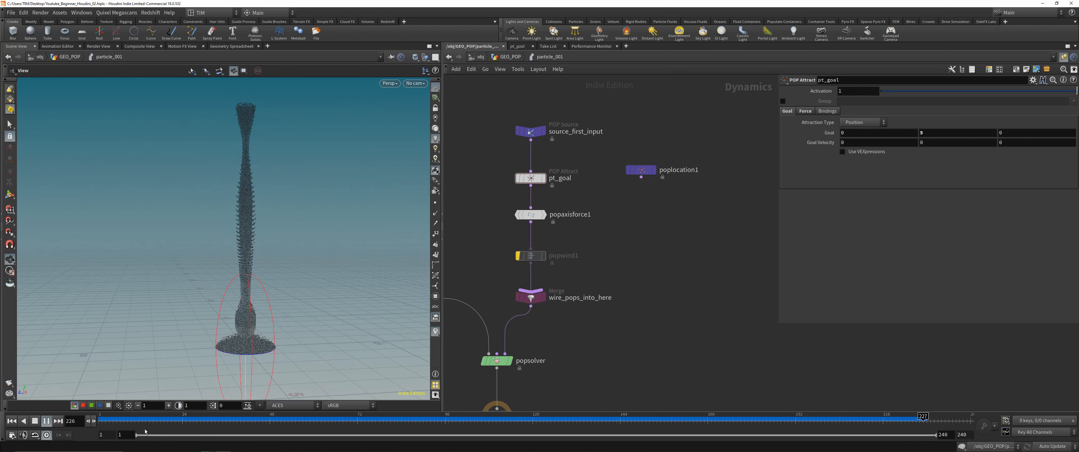
# Go back to the first frame, return to the GEO_POP network and set particle_001's Substeps to 5.
pyautogui.click(11, 421)
pyautogui.press('u')
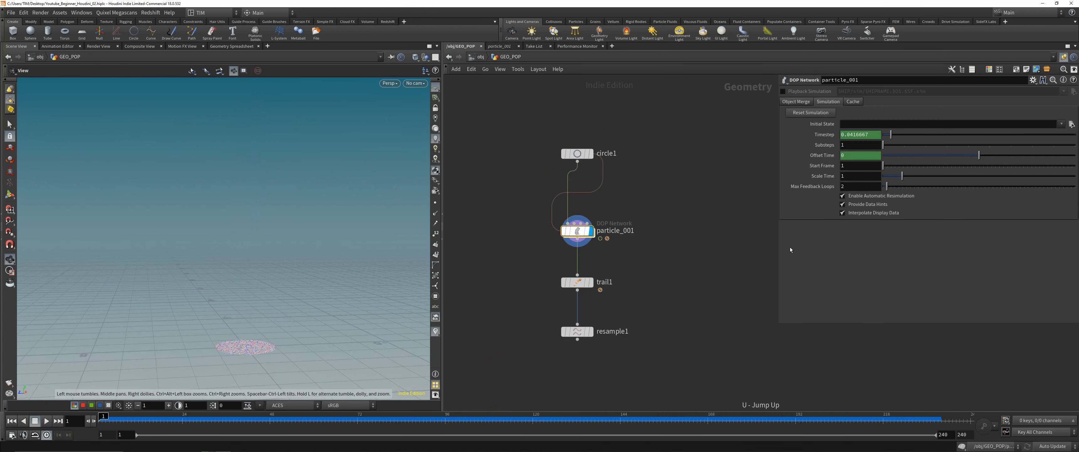
pyautogui.click(846, 145)
pyautogui.write('5')
pyautogui.press('Return')
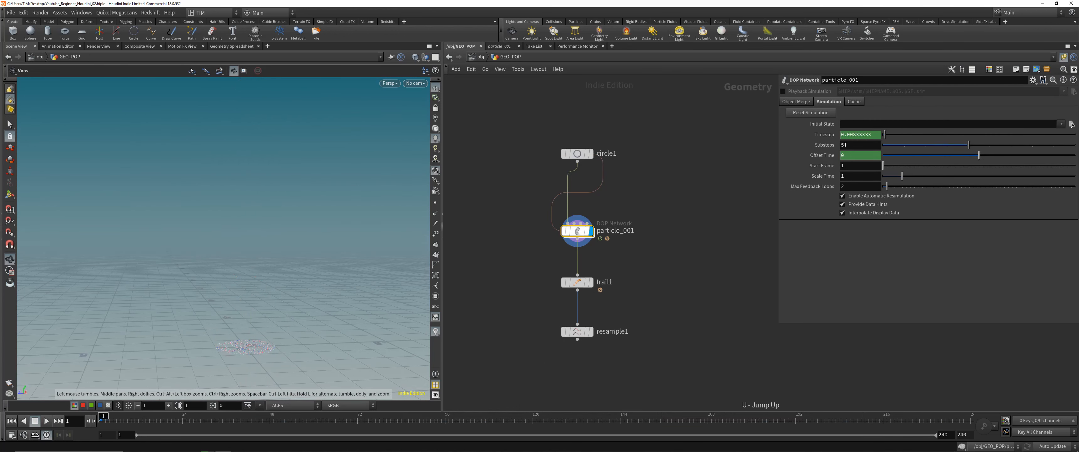
# Try Substeps of 2 on particle_001 and play the simulation.
pyautogui.doubleClick(845, 145)
pyautogui.write('2')
pyautogui.press('Return')
pyautogui.press('Up')
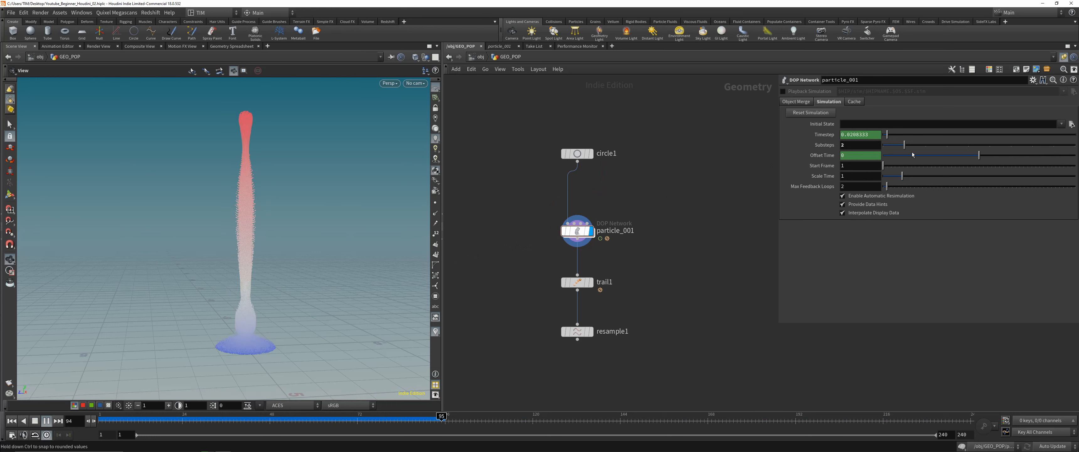
# Set particle_001's Substeps back to 5 during playback and scrub the timeline to frame 63.
pyautogui.click(873, 143)
pyautogui.write('5')
pyautogui.press('Return')
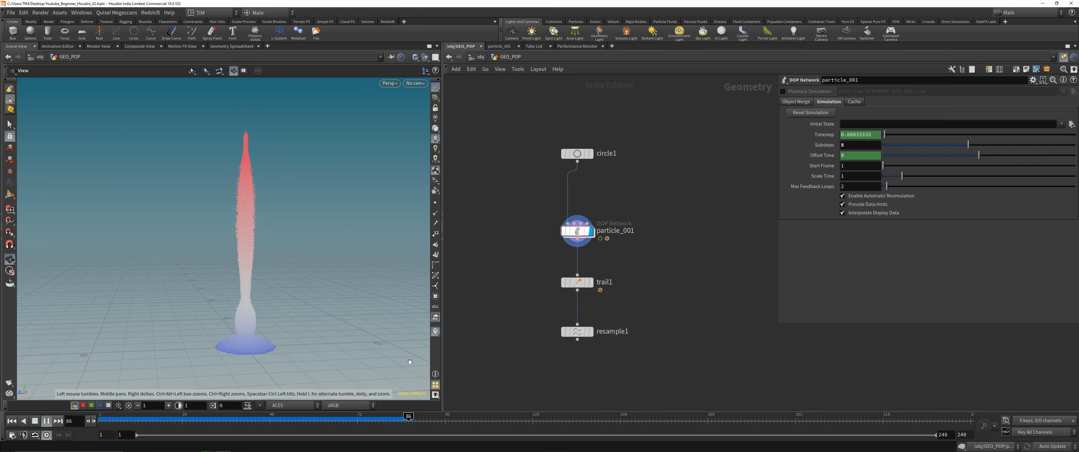
pyautogui.moveTo(321, 420); pyautogui.dragTo(139, 419)
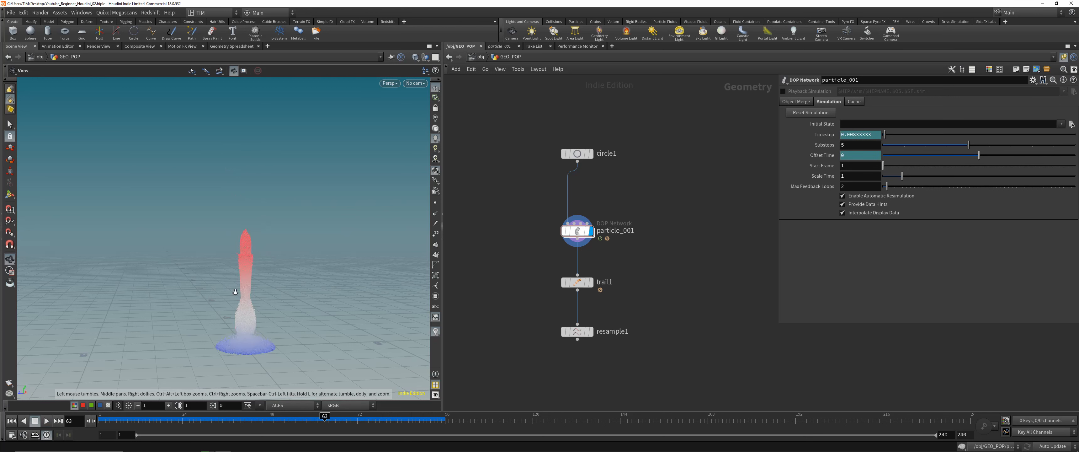
pyautogui.press('Return')
# Open the particle_001 network, return to the first frame and save the scene.
pyautogui.doubleClick(577, 230)
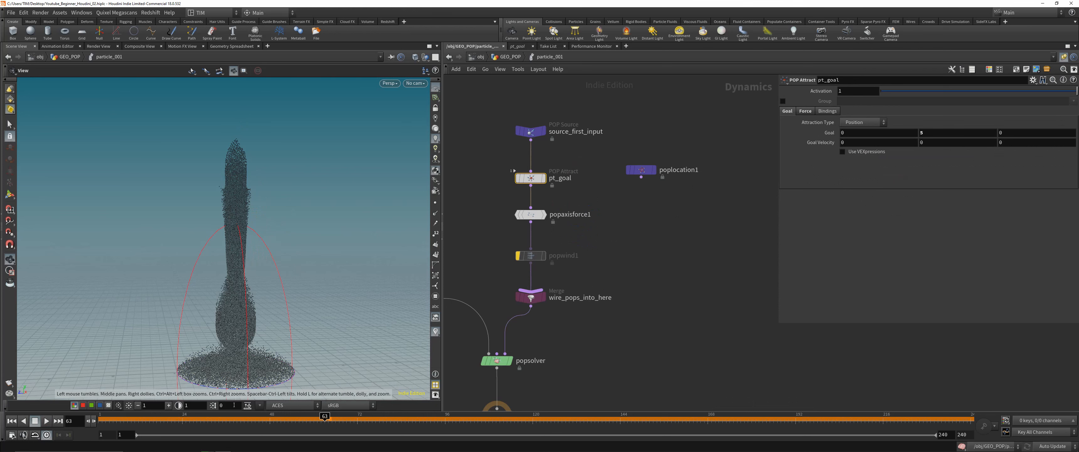
pyautogui.moveTo(180, 419); pyautogui.dragTo(88, 416)
pyautogui.press('Up')
pyautogui.scroll(-4, 244, 284)
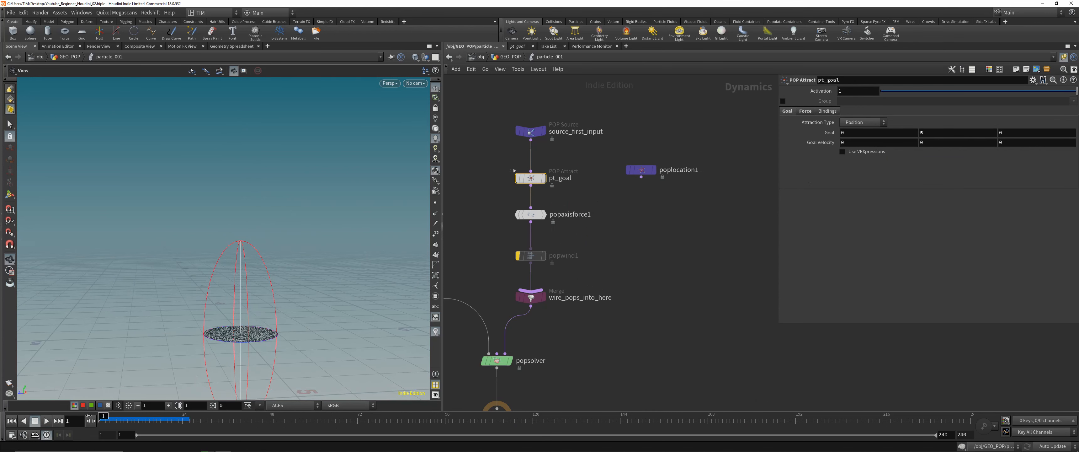
pyautogui.hotkey('ctrl', 's')
pyautogui.moveTo(280, 256); pyautogui.dragTo(309, 296)
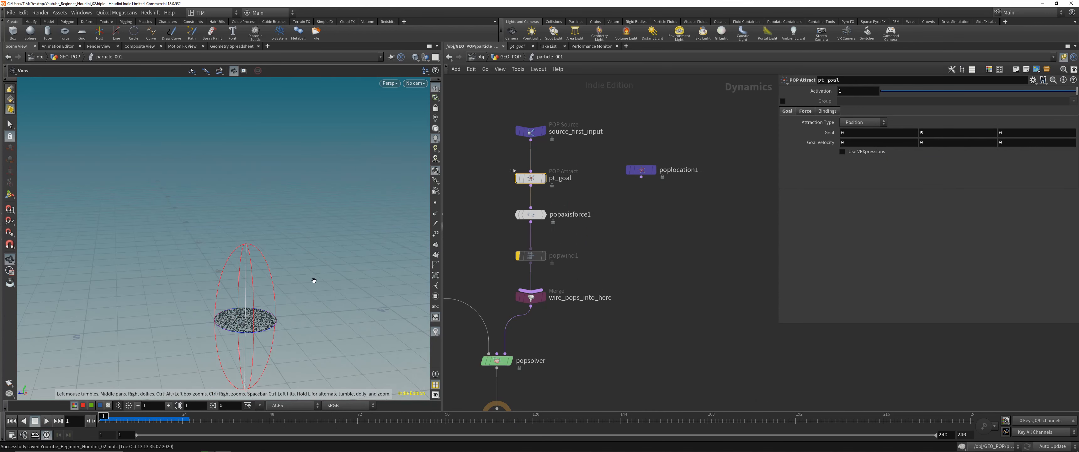
pyautogui.moveTo(313, 280); pyautogui.dragTo(294, 275, button='middle')
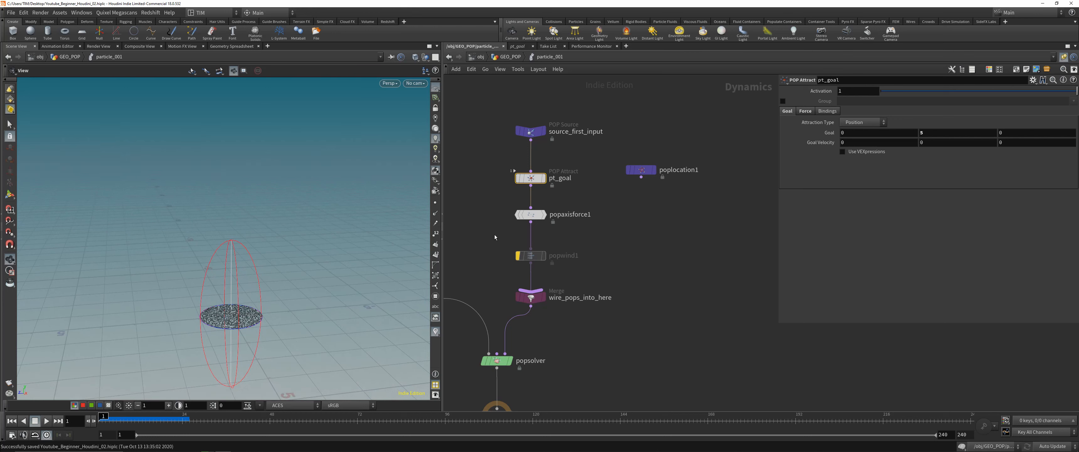
# Re-enable the bypassed popwind1 wind node and play the simulation in a lower view.
pyautogui.click(530, 256)
pyautogui.press('b')
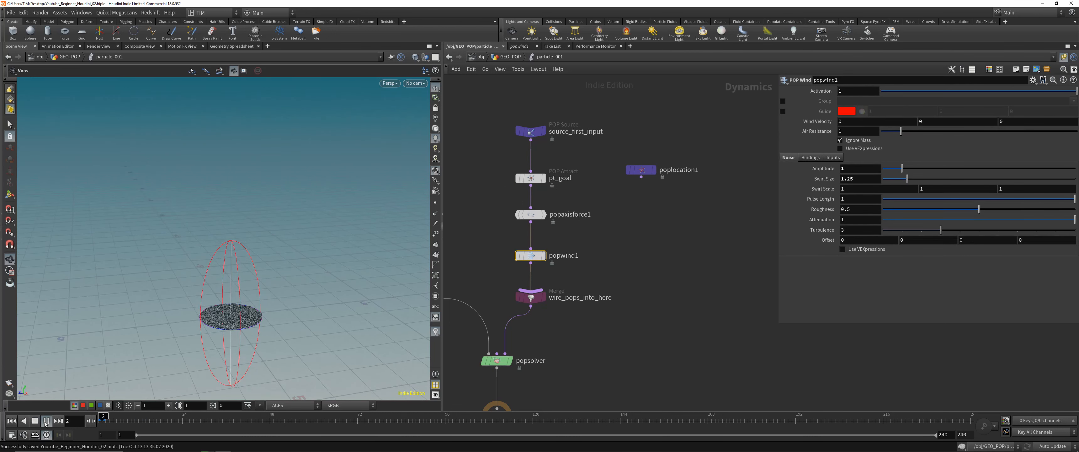
pyautogui.moveTo(255, 343); pyautogui.dragTo(265, 285)
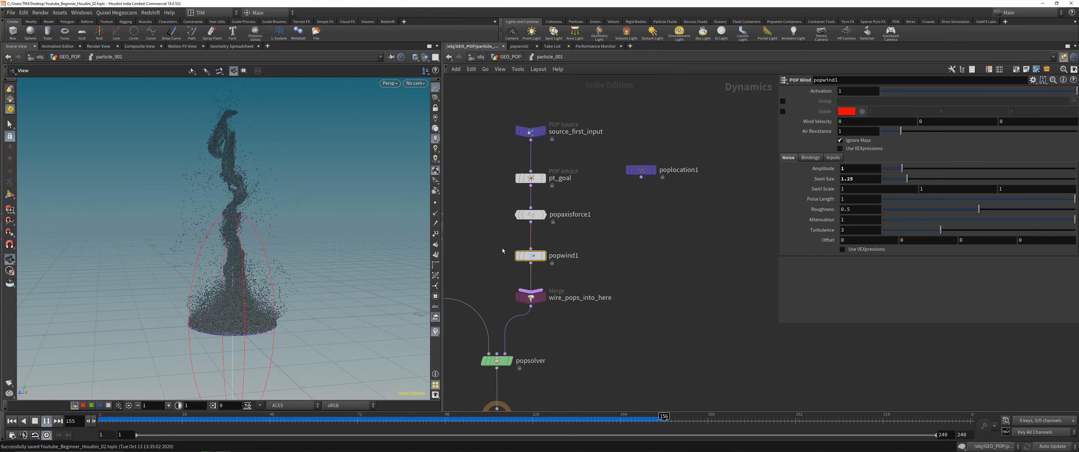
# Set popaxisforce1's Suction Speed to 0 and replay the simulation from the first frame.
pyautogui.click(530, 215)
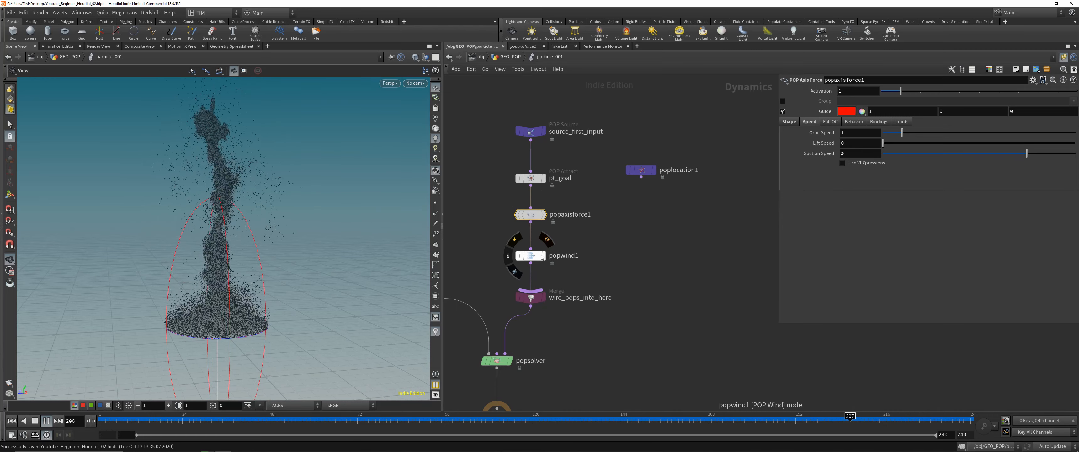
pyautogui.click(849, 155)
pyautogui.write('0')
pyautogui.press('Return')
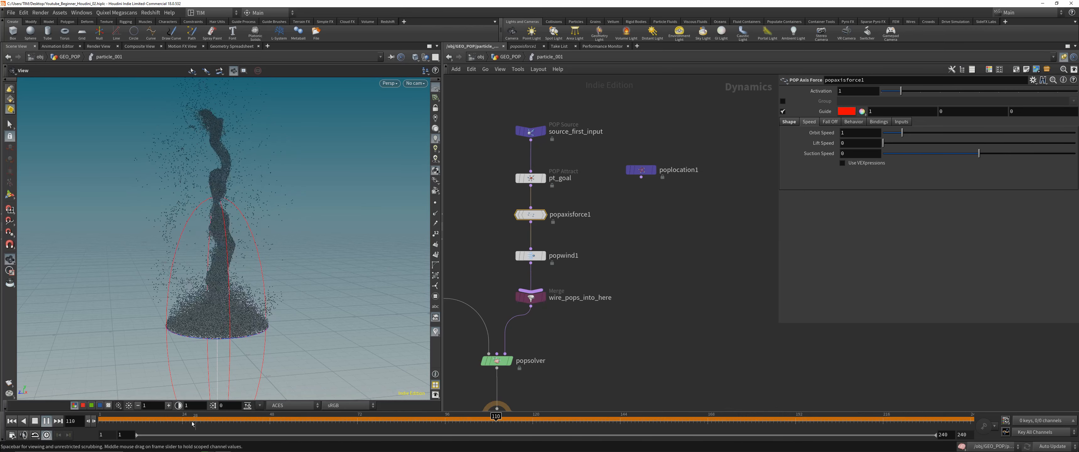
pyautogui.click(12, 421)
pyautogui.click(47, 422)
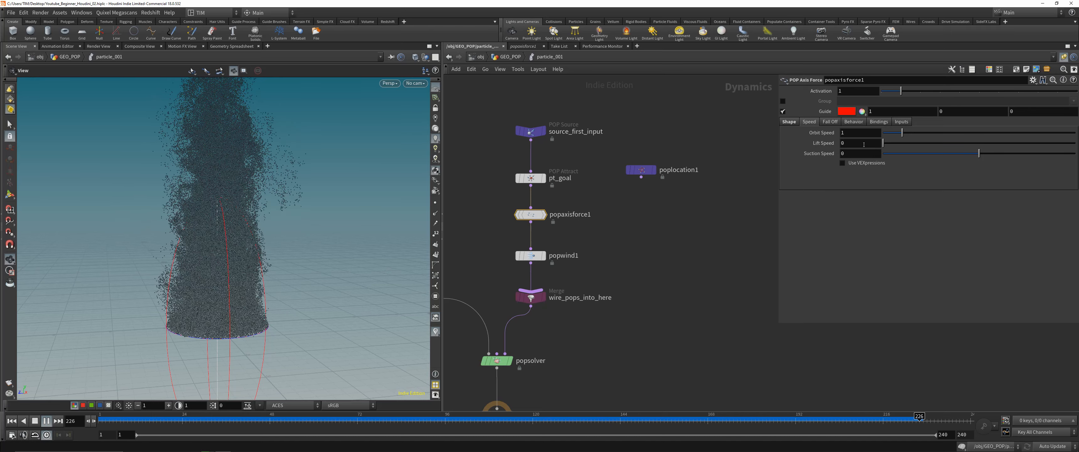
# Set the axis force's Lift Speed to -5 while the simulation plays.
pyautogui.click(864, 145)
pyautogui.write('-5')
pyautogui.press('Return')
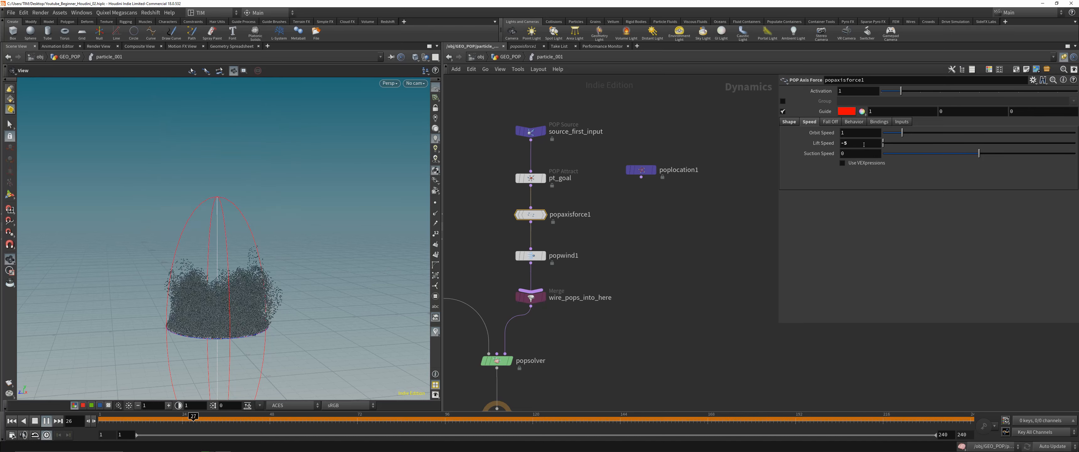
# Replay the simulation from the first frame while orbiting the view, and scrub back to frame 55.
pyautogui.click(11, 420)
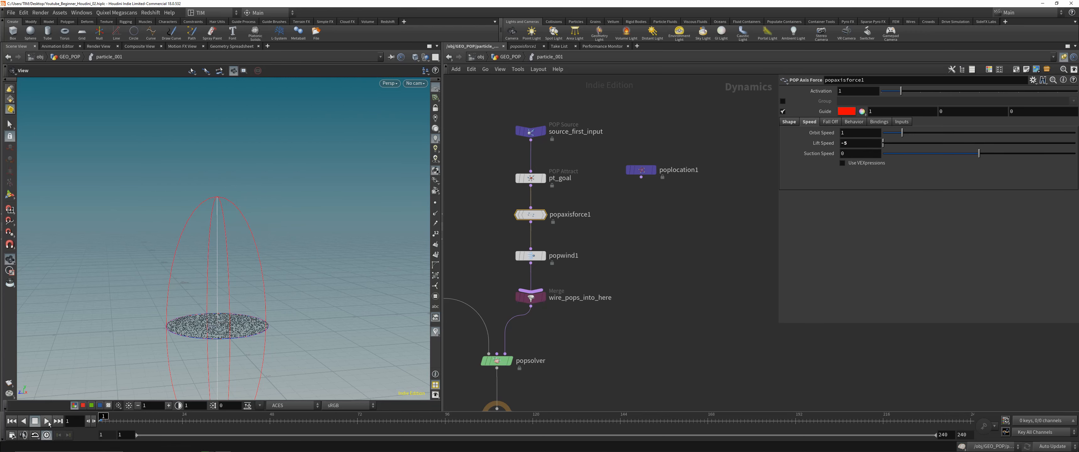
pyautogui.click(47, 422)
pyautogui.moveTo(179, 306); pyautogui.dragTo(186, 285)
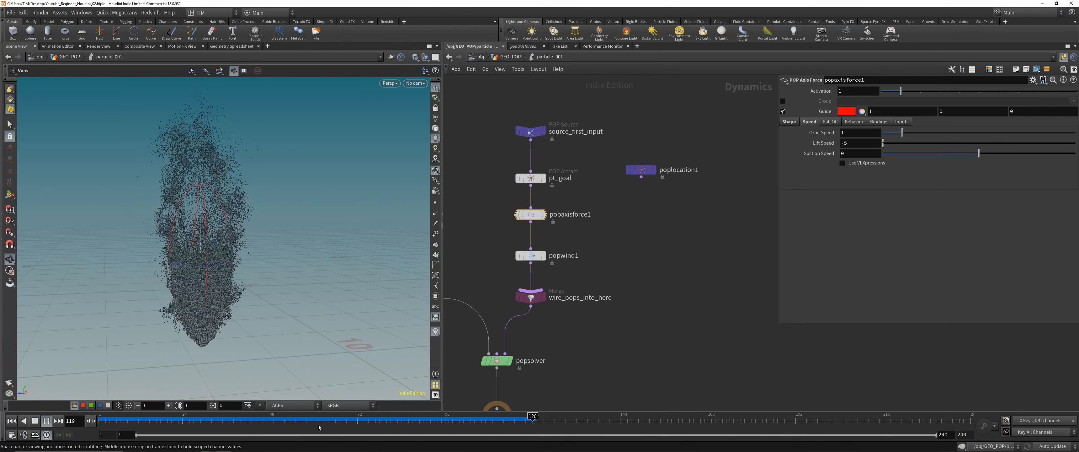
pyautogui.moveTo(299, 421); pyautogui.dragTo(139, 412)
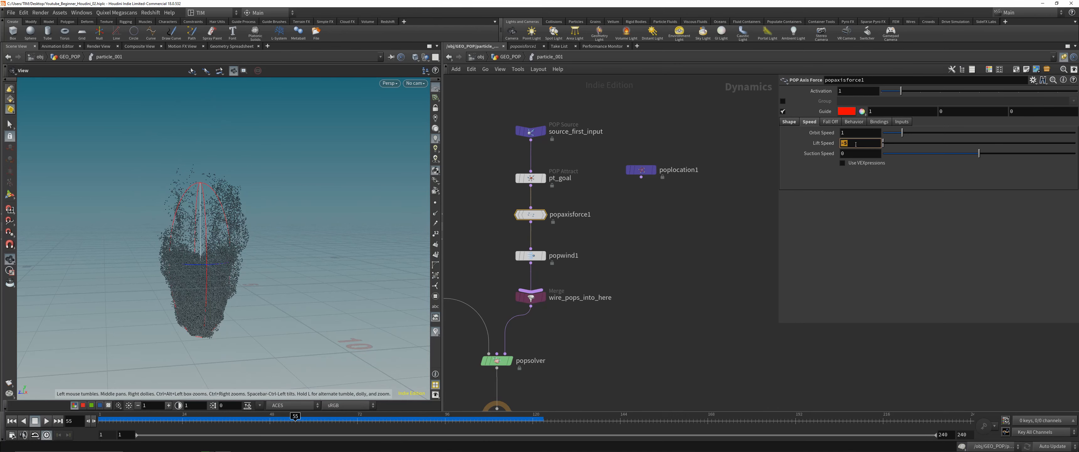
# Set popaxisforce1's Lift Speed to 0 and Suction Speed to 15, and replay the simulation from the first frame.
pyautogui.write('0')
pyautogui.press('Return')
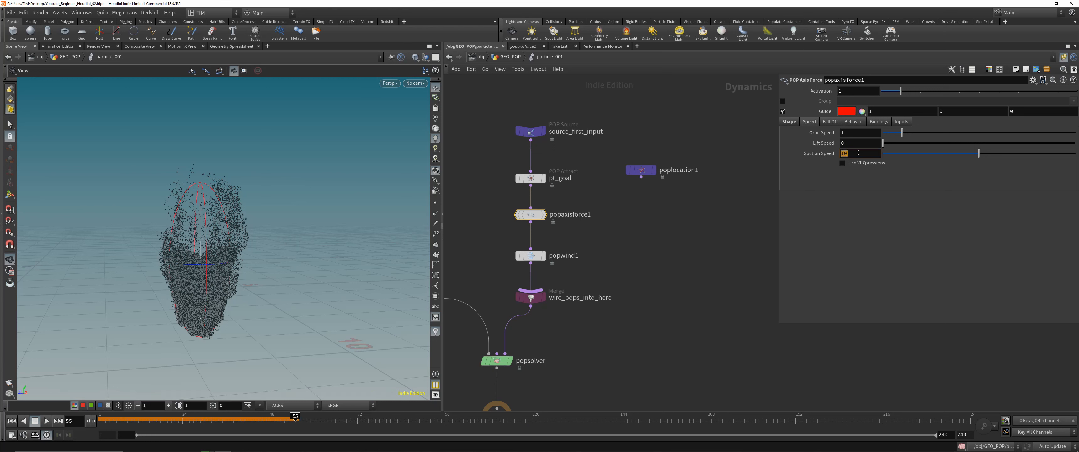
pyautogui.write('15')
pyautogui.press('Return')
pyautogui.click(11, 421)
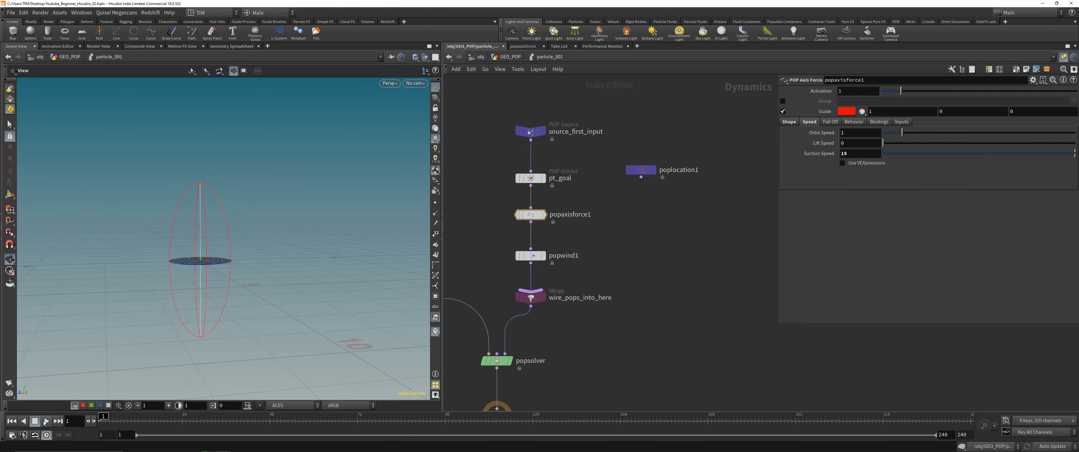
pyautogui.click(46, 421)
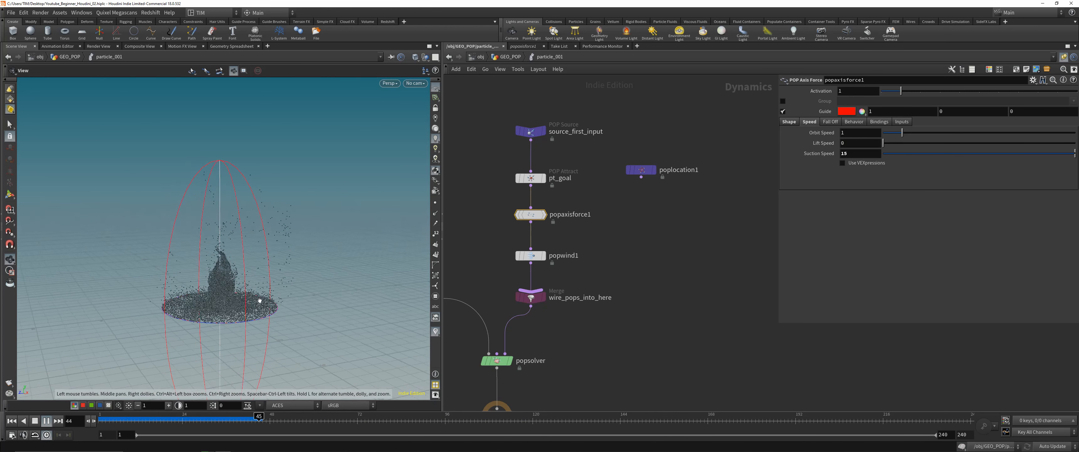
# Examine the playing particle column from several angles and scrub back to frame 65.
pyautogui.moveTo(250, 267); pyautogui.dragTo(246, 208)
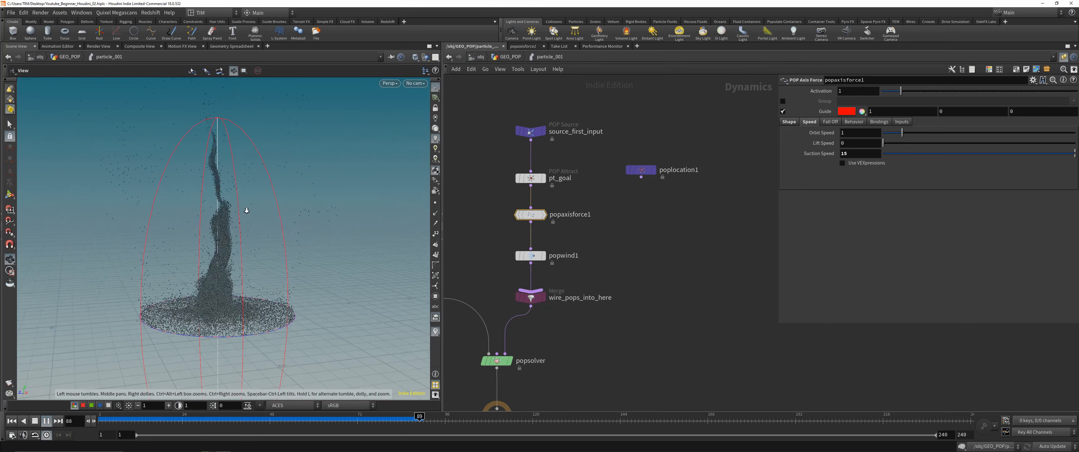
pyautogui.moveTo(246, 207); pyautogui.dragTo(239, 241, button='right')
pyautogui.moveTo(240, 270)
pyautogui.mouseDown()
pyautogui.moveTo(242, 359)
pyautogui.moveTo(237, 281)
pyautogui.mouseUp()
pyautogui.moveTo(237, 281); pyautogui.dragTo(244, 258, button='right')
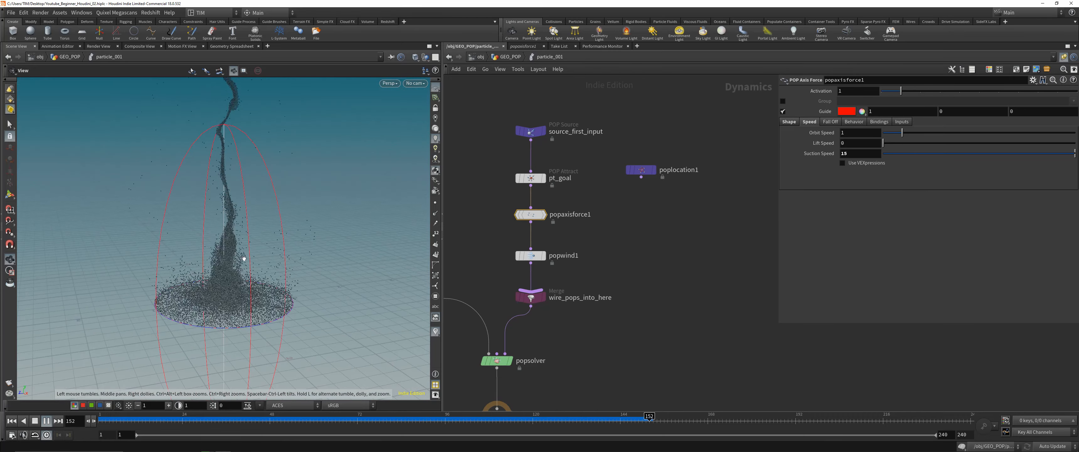
pyautogui.moveTo(244, 258); pyautogui.dragTo(212, 296, button='middle')
pyautogui.moveTo(212, 296); pyautogui.dragTo(216, 277)
pyautogui.moveTo(247, 416); pyautogui.dragTo(332, 416)
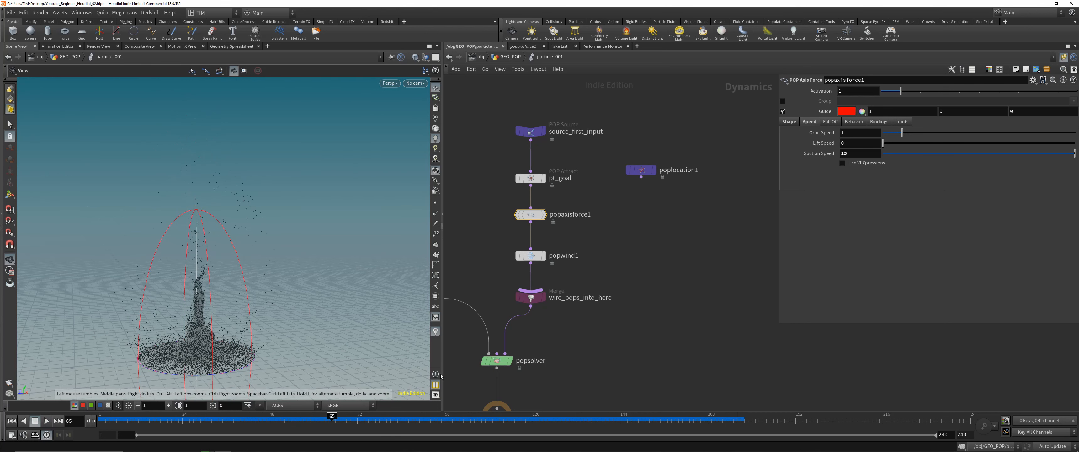
# Set the axis force's Suction Speed to 3.5, replay the simulation from the first frame and scrub to frame 100.
pyautogui.click(857, 151)
pyautogui.write('3.5')
pyautogui.press('Return')
pyautogui.click(12, 421)
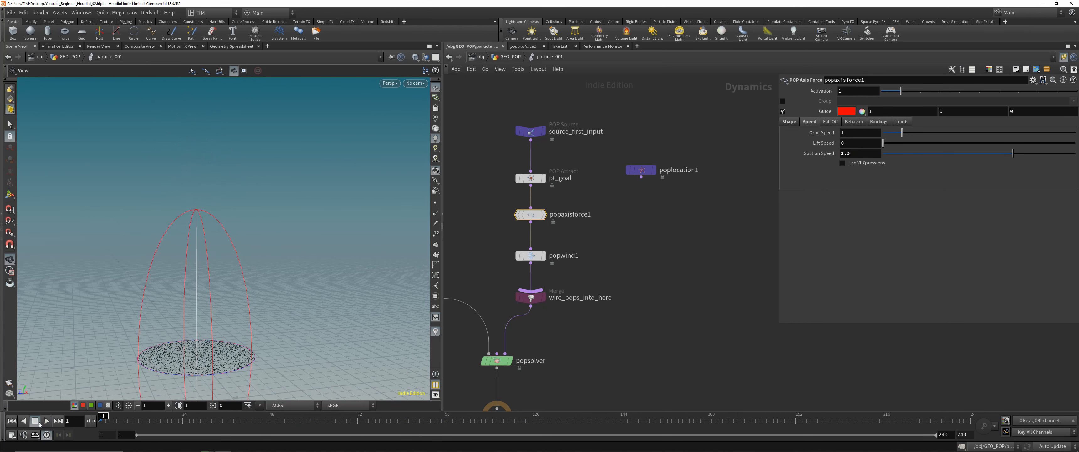
pyautogui.click(47, 421)
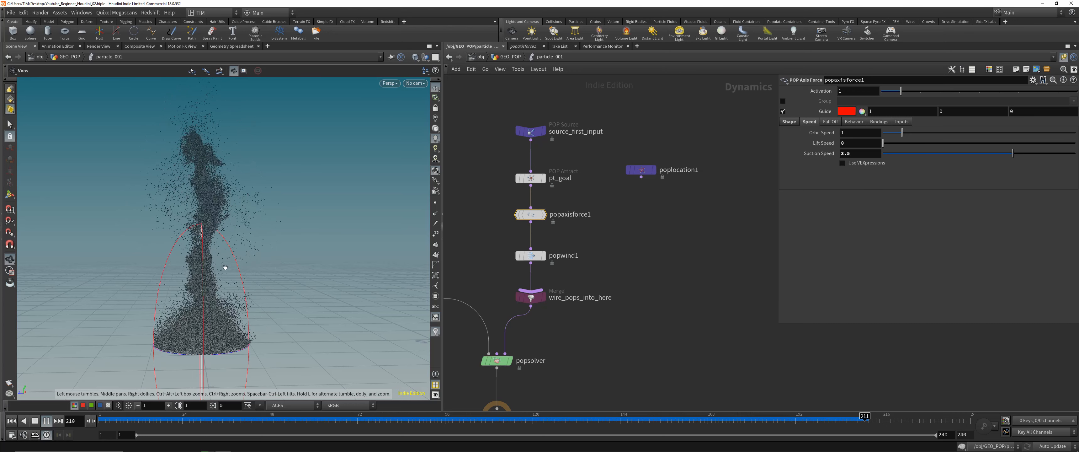
pyautogui.moveTo(102, 419); pyautogui.dragTo(457, 418)
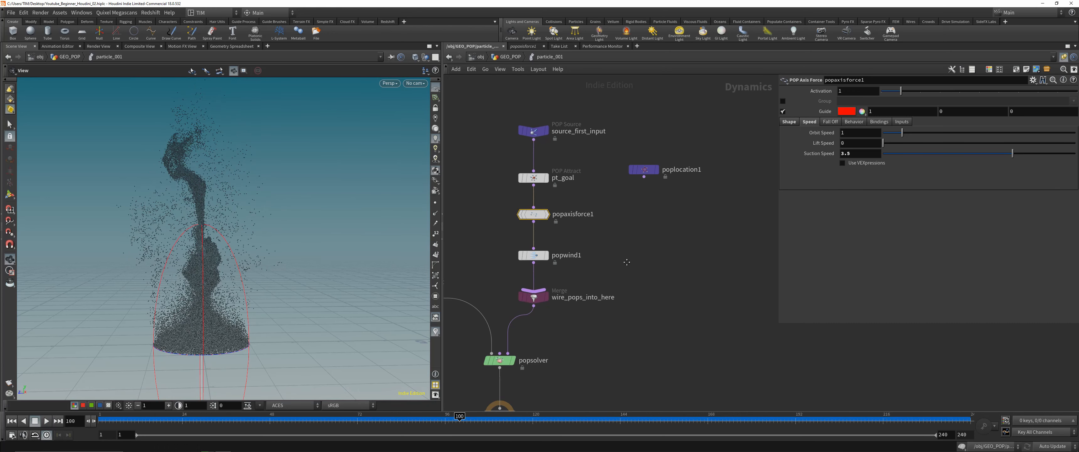
# Save the scene and add a POP Kill node in the empty area beside the particle chain.
pyautogui.moveTo(616, 278); pyautogui.dragTo(622, 277, button='middle')
pyautogui.hotkey('ctrl', 's')
pyautogui.press('Tab')
pyautogui.write('pop')
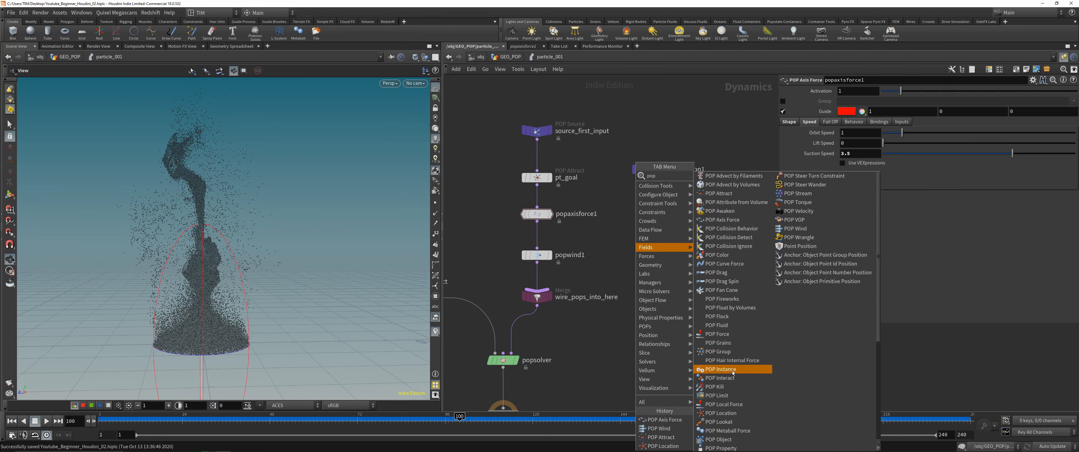
pyautogui.scroll(-1, 733, 373)
pyautogui.press('Escape')
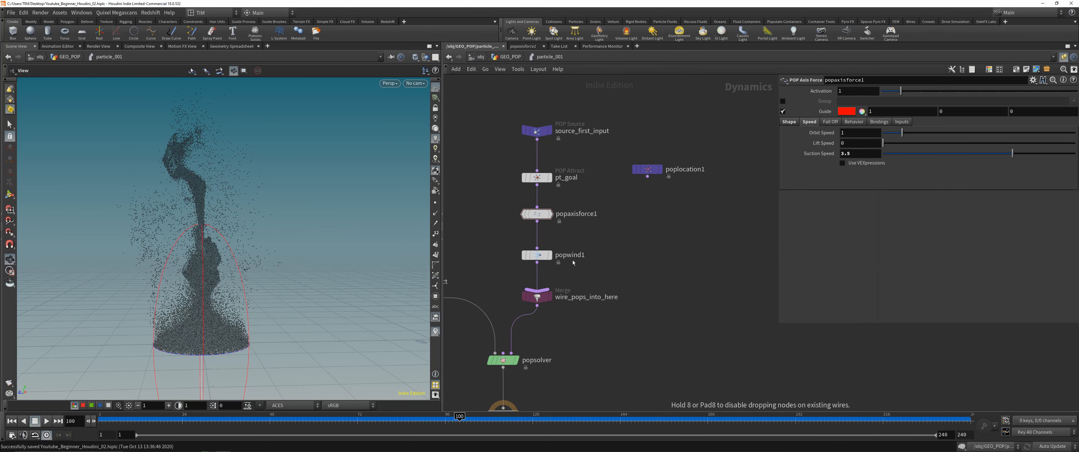
pyautogui.click(643, 272)
# Shift pt_goal, popaxisforce1 and popwind1 to the side and insert popkill1 between popwind1 and wire_pops_into_here.
pyautogui.moveTo(506, 227); pyautogui.dragTo(571, 233, button='middle')
pyautogui.moveTo(556, 283); pyautogui.dragTo(522, 173)
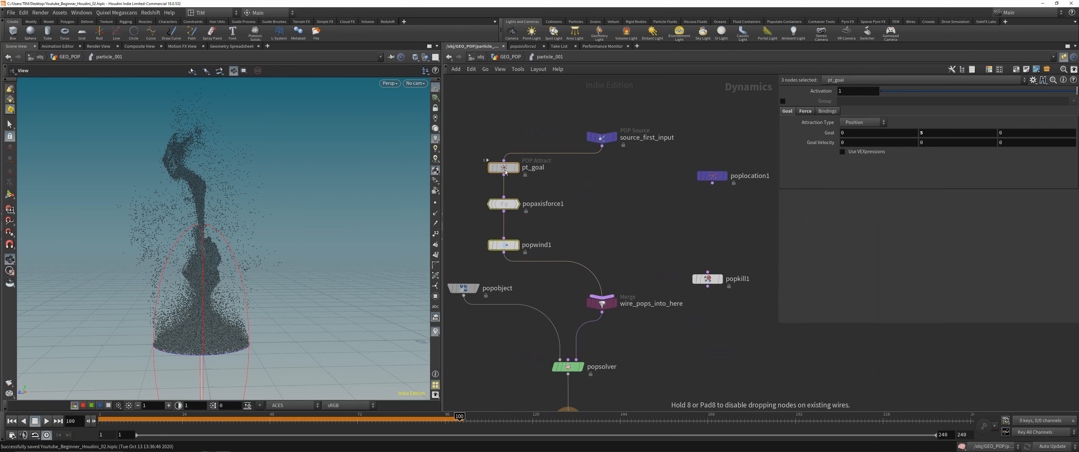
pyautogui.click(644, 245)
pyautogui.moveTo(707, 278); pyautogui.dragTo(602, 263)
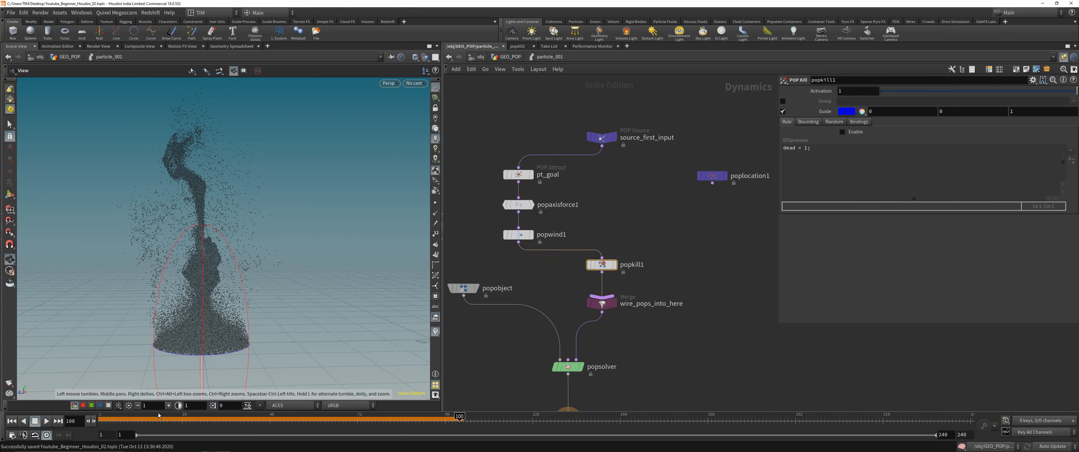
# Return to the first frame, try popkill1's Rule test, and enable its Bounding test with the Bounding Box type instead.
pyautogui.click(12, 421)
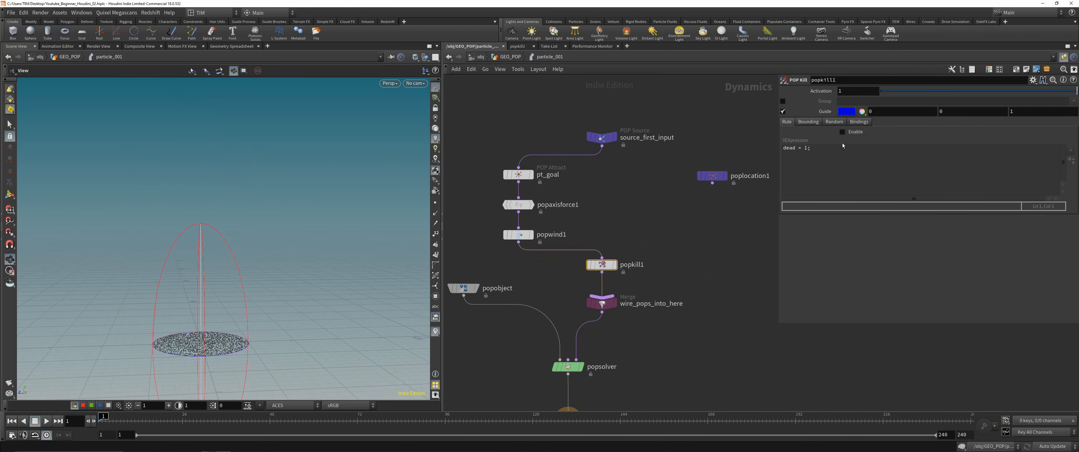
pyautogui.click(855, 134)
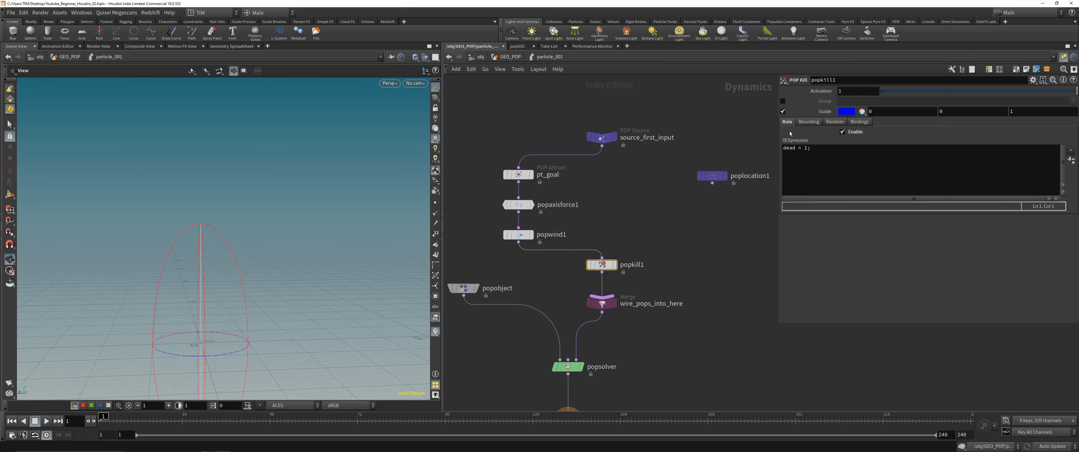
pyautogui.click(809, 122)
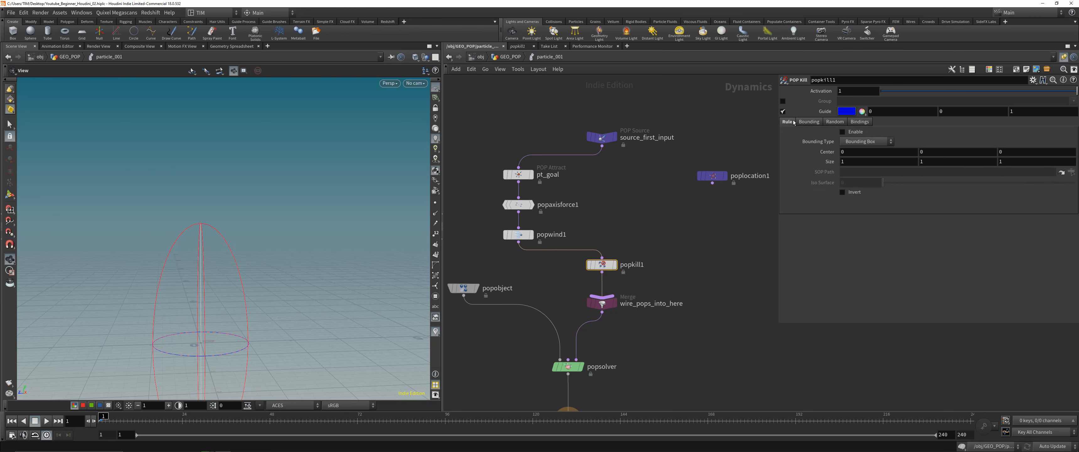
pyautogui.click(787, 122)
pyautogui.click(842, 132)
pyautogui.click(808, 122)
pyautogui.click(843, 131)
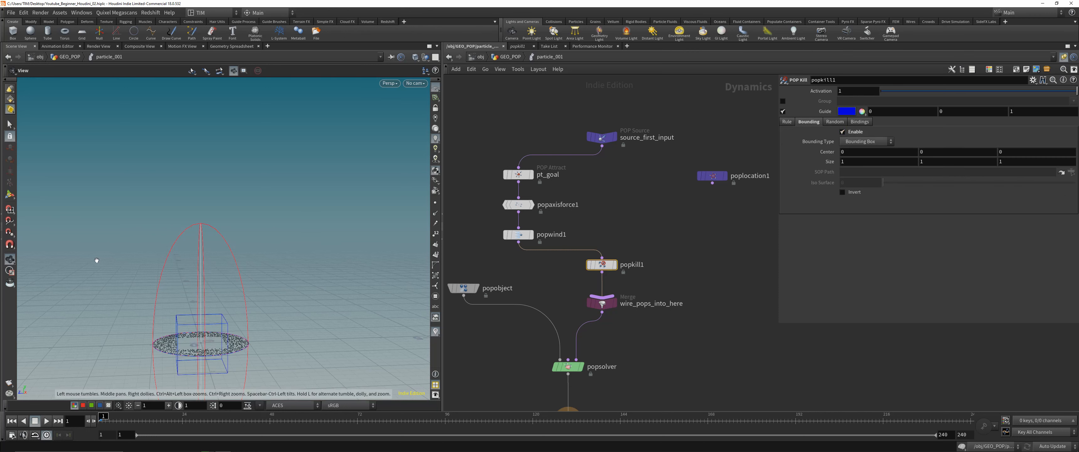
# Activate popkill1's viewport editing, play the simulation around the kill box, scrub to frame 37 and save the scene.
pyautogui.click(9, 193)
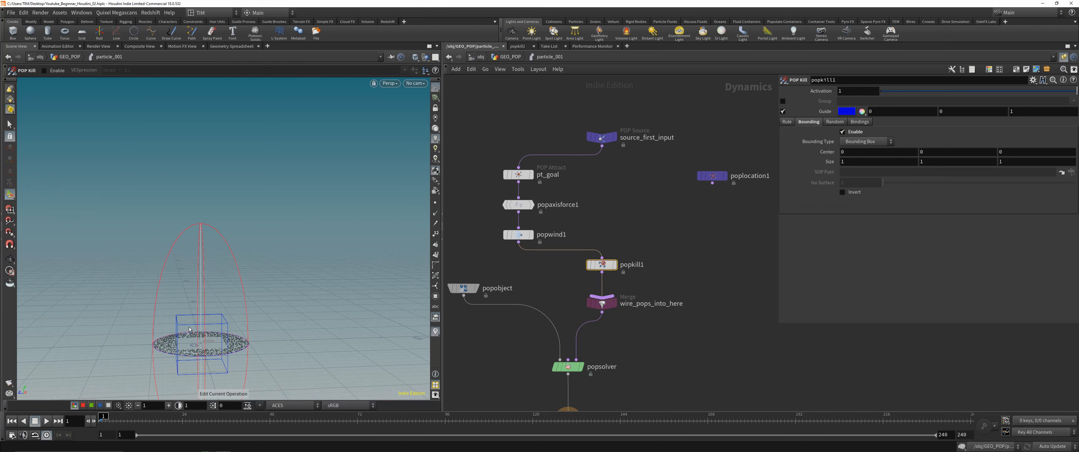
pyautogui.moveTo(648, 274); pyautogui.dragTo(649, 274)
pyautogui.keyDown('alt'); pyautogui.moveTo(265, 332); pyautogui.dragTo(293, 333); pyautogui.keyUp('alt')
pyautogui.keyDown('alt'); pyautogui.moveTo(294, 333); pyautogui.dragTo(291, 310, button='middle'); pyautogui.keyUp('alt')
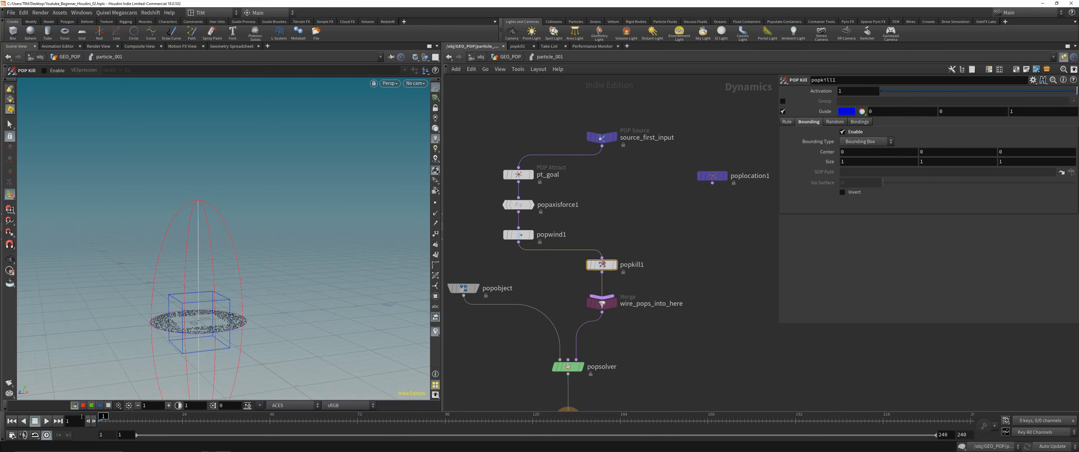
pyautogui.press('Up')
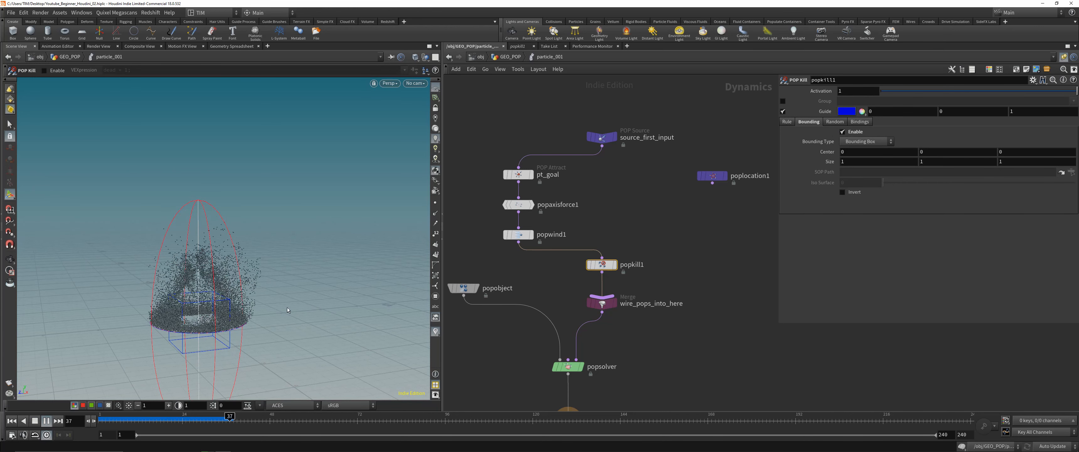
pyautogui.moveTo(104, 417); pyautogui.dragTo(230, 416)
pyautogui.hotkey('ctrl', 's')
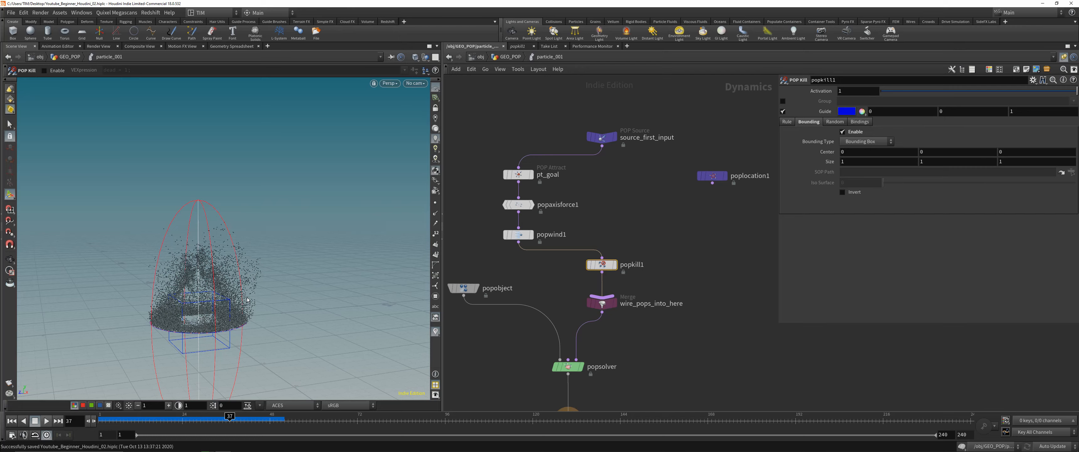
# Frame the particles closer, go up to the object level, create a new camera from this view and lay out the nodes.
pyautogui.press('Escape')
pyautogui.scroll(6, 176, 258)
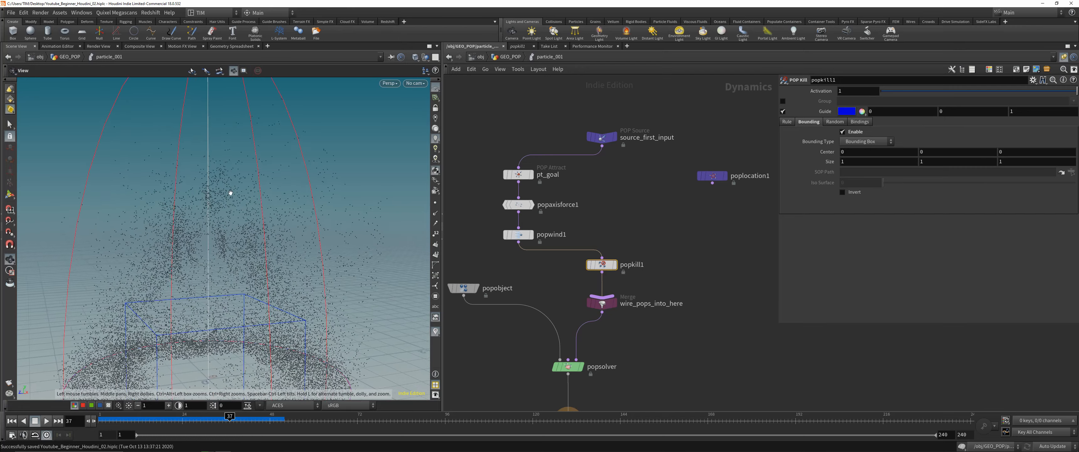
pyautogui.scroll(-4, 231, 192)
pyautogui.moveTo(245, 199); pyautogui.dragTo(230, 206)
pyautogui.press('u')
pyautogui.press('u')
pyautogui.click(415, 83)
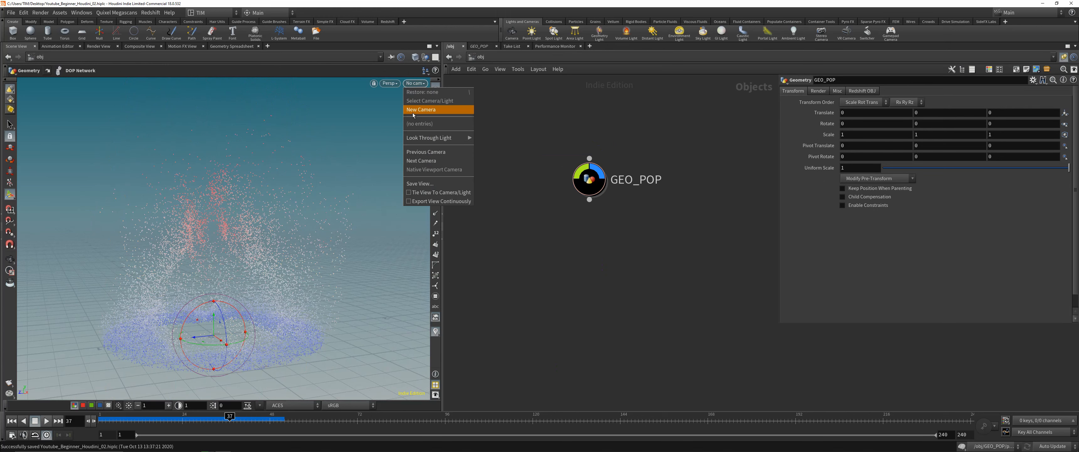
pyautogui.click(416, 112)
pyautogui.click(425, 83)
pyautogui.click(419, 109)
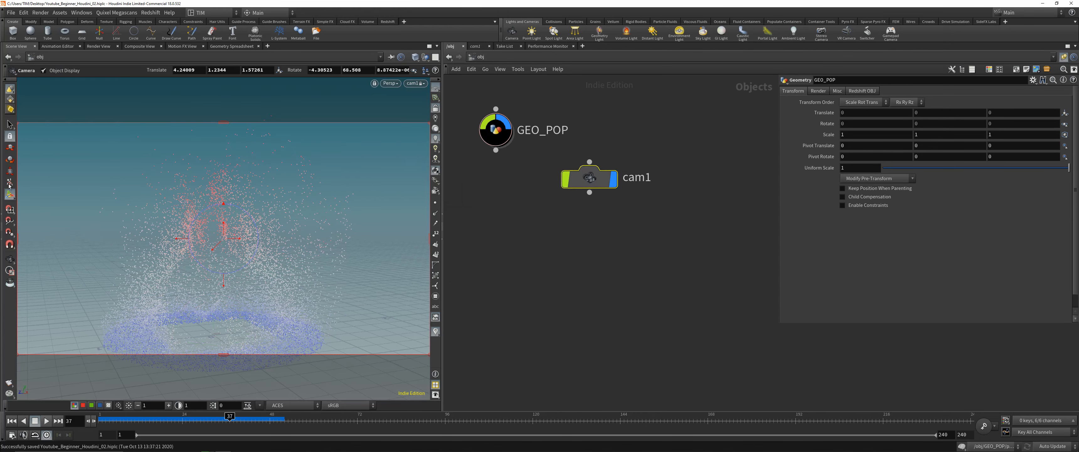
pyautogui.press('l')
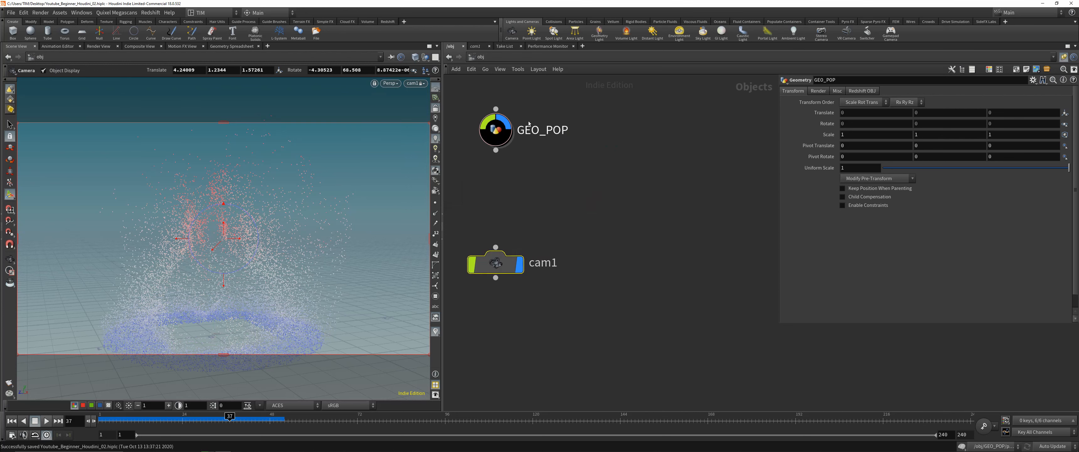
# Reopen particle_001, raise popkill1's bounding box Center Y to 2.6 and replay the simulation from the first frame.
pyautogui.doubleClick(496, 130)
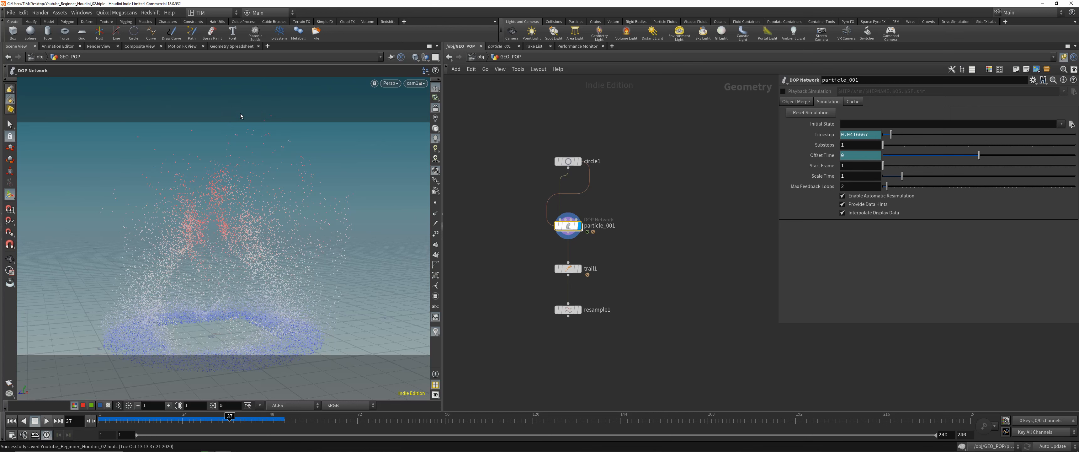
pyautogui.doubleClick(577, 226)
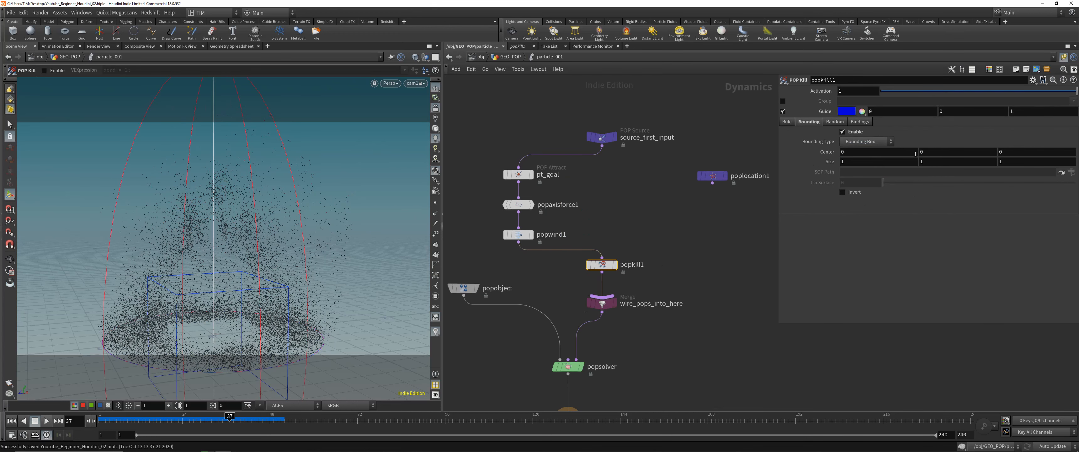
pyautogui.moveTo(927, 159); pyautogui.dragTo(1047, 136, button='middle')
pyautogui.click(12, 420)
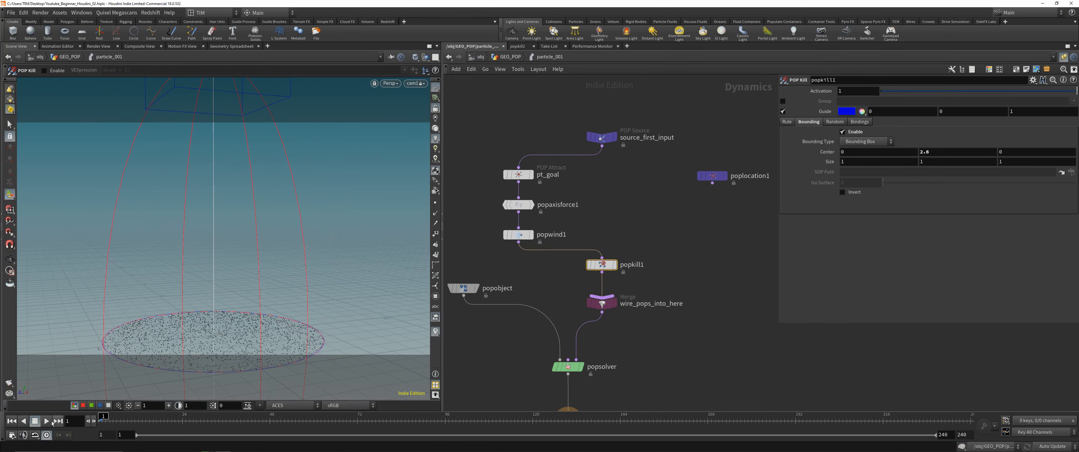
pyautogui.click(46, 421)
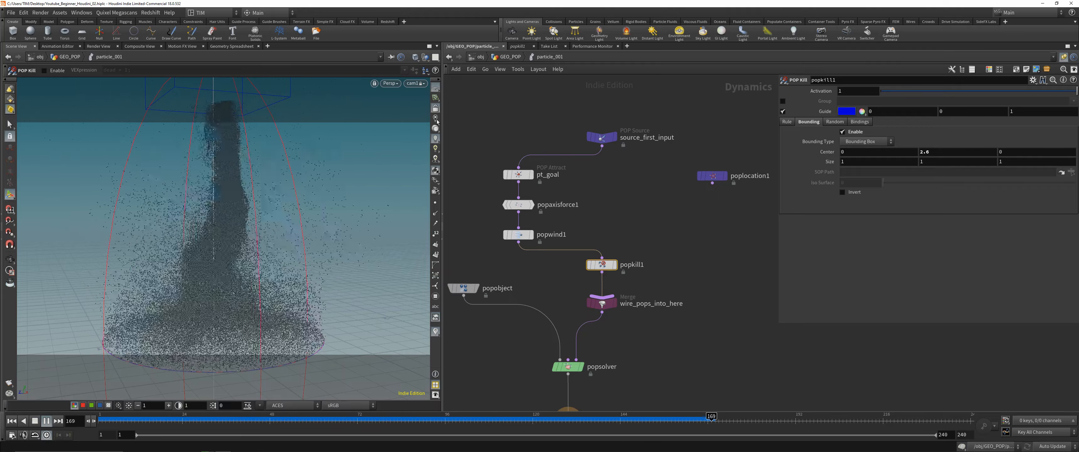
pyautogui.press('Escape')
pyautogui.moveTo(245, 205); pyautogui.dragTo(246, 232)
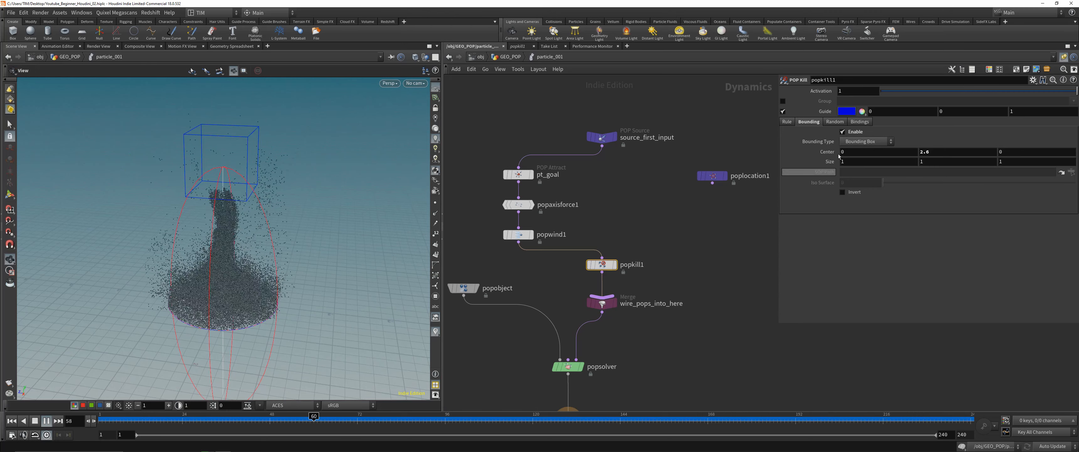
# Try popkill1's Random test and its Behavior options, turn the test off again and disable the Bounding test.
pyautogui.click(835, 121)
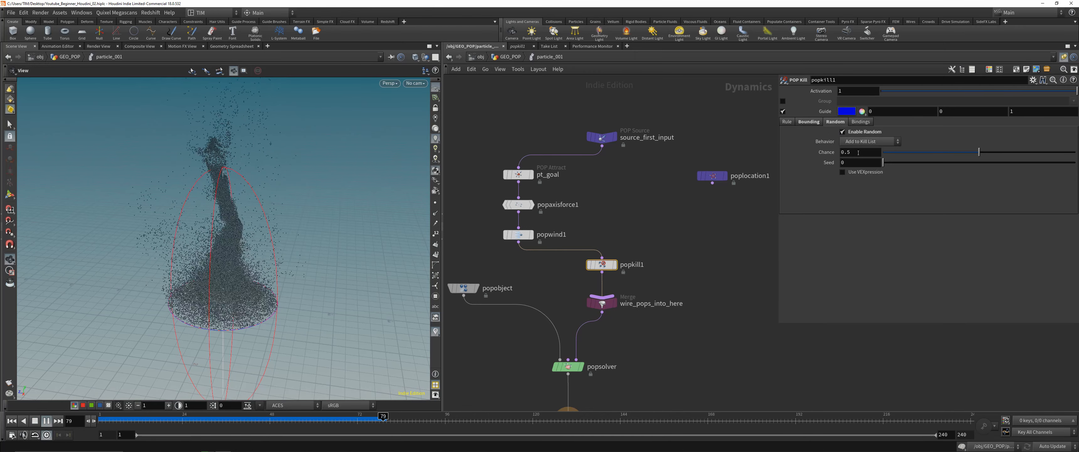
pyautogui.click(862, 142)
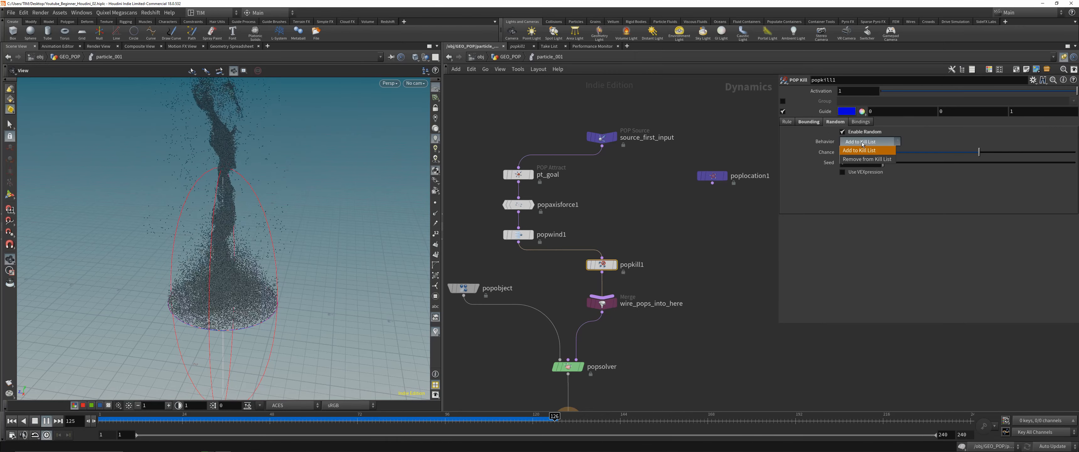
pyautogui.click(862, 143)
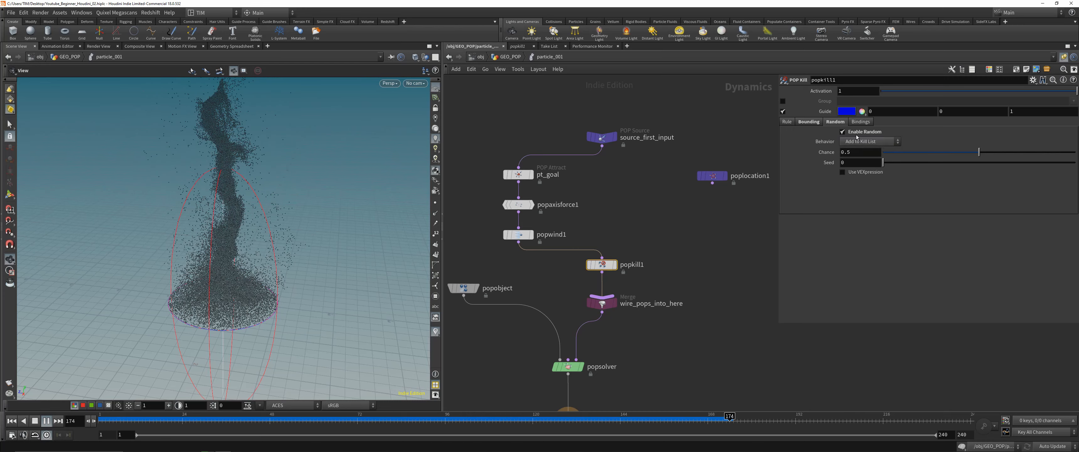
pyautogui.click(857, 133)
pyautogui.click(860, 122)
pyautogui.click(810, 122)
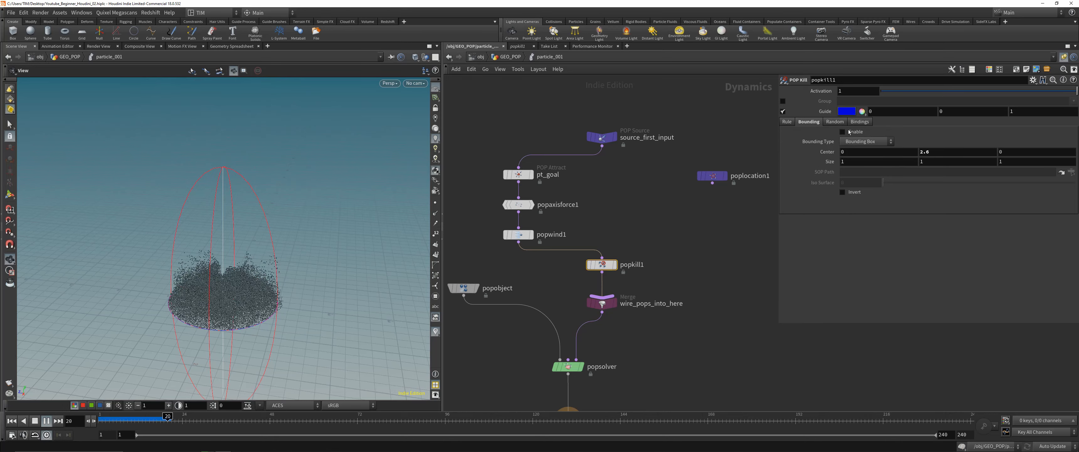
# Check popkill1's Rule settings, delete the node from the network and return playback to the first frame.
pyautogui.click(788, 122)
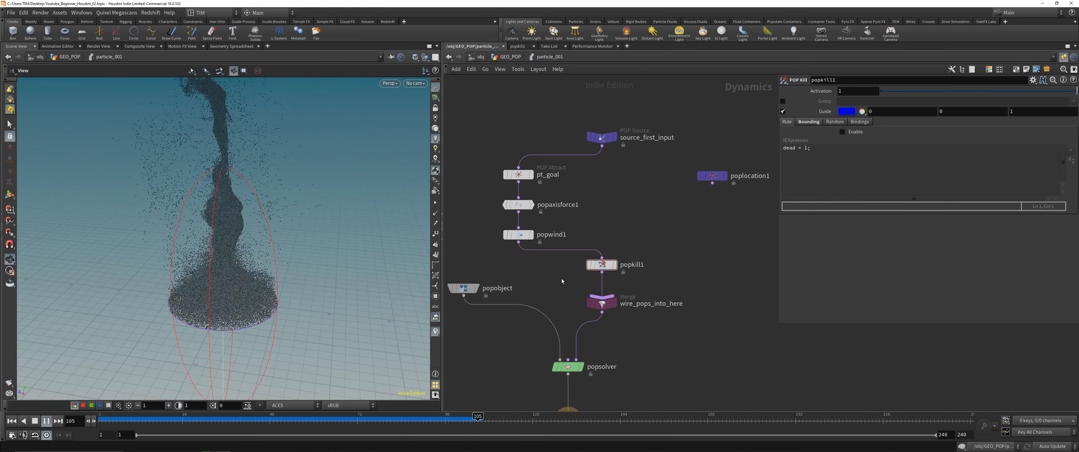
pyautogui.press('Delete')
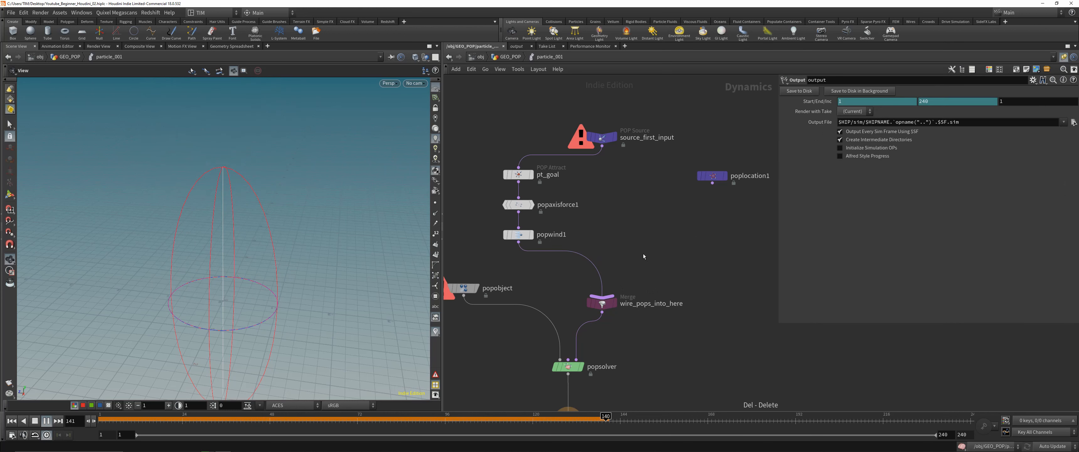
pyautogui.click(34, 421)
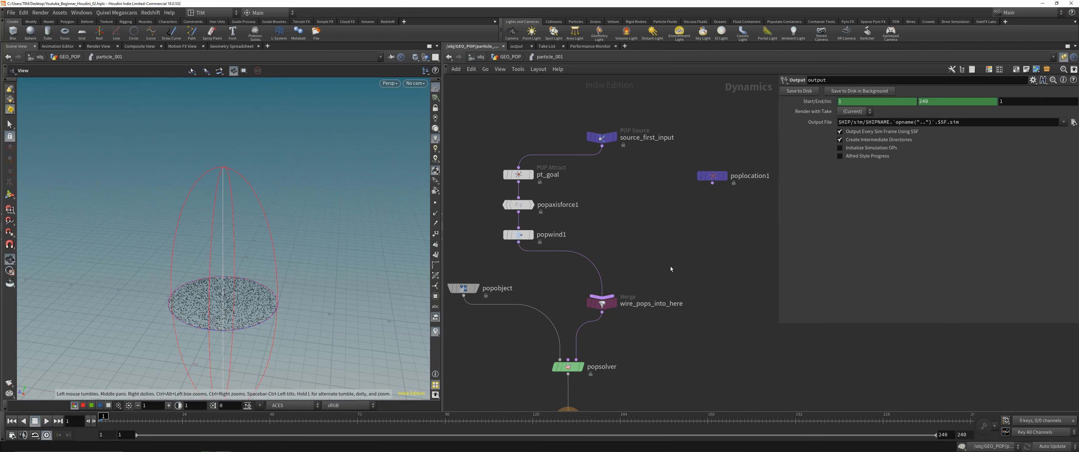
pyautogui.press('Tab')
pyautogui.write('pop')
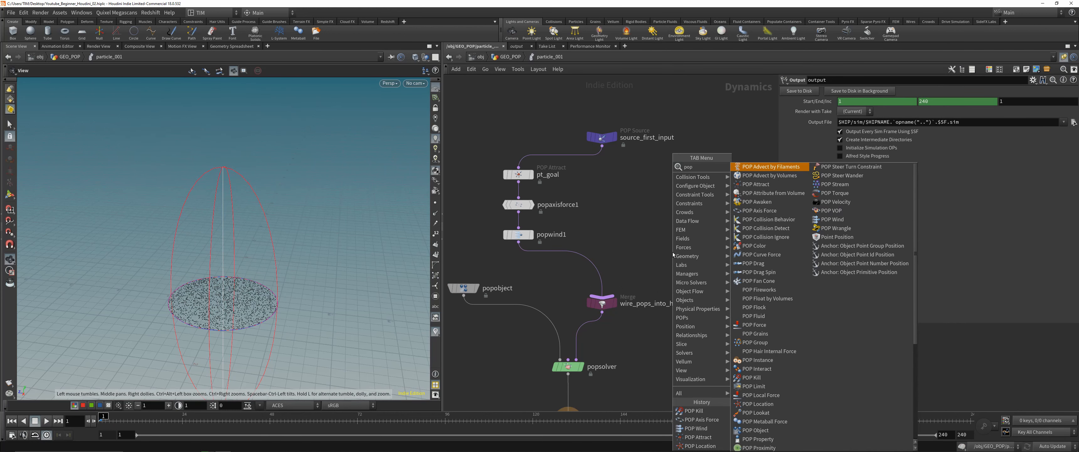
pyautogui.scroll(-3, 771, 273)
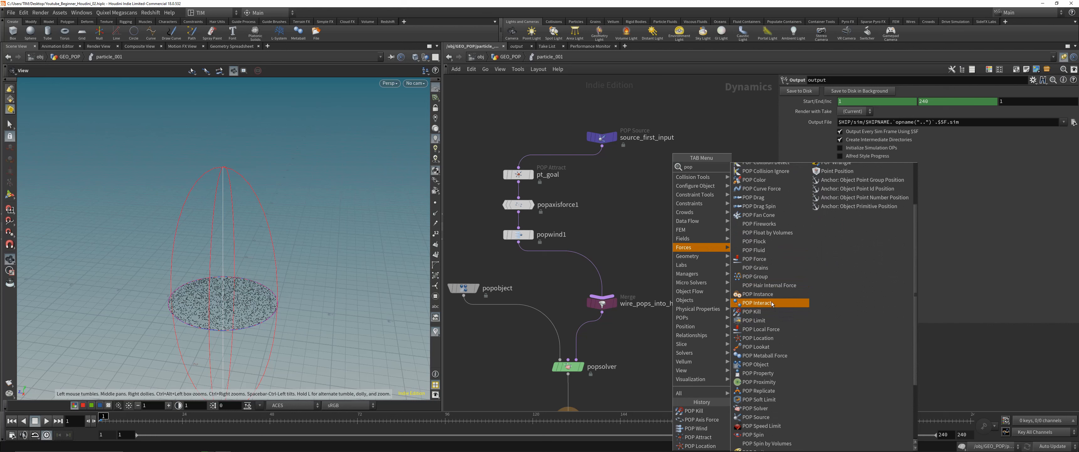
# Line up pt_goal, popaxisforce1 and popwind1 in a straight column beneath source_first_input.
pyautogui.click(615, 235)
pyautogui.moveTo(498, 269); pyautogui.dragTo(599, 199)
# Enable Color Hits in popsolver's collision behavior, expand its hit attributes and save the scene.
pyautogui.click(568, 366)
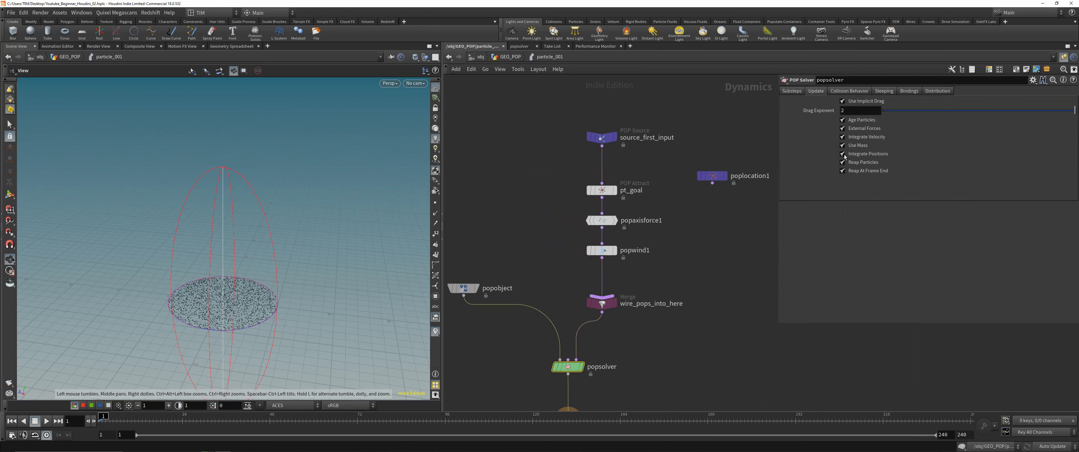
pyautogui.click(851, 92)
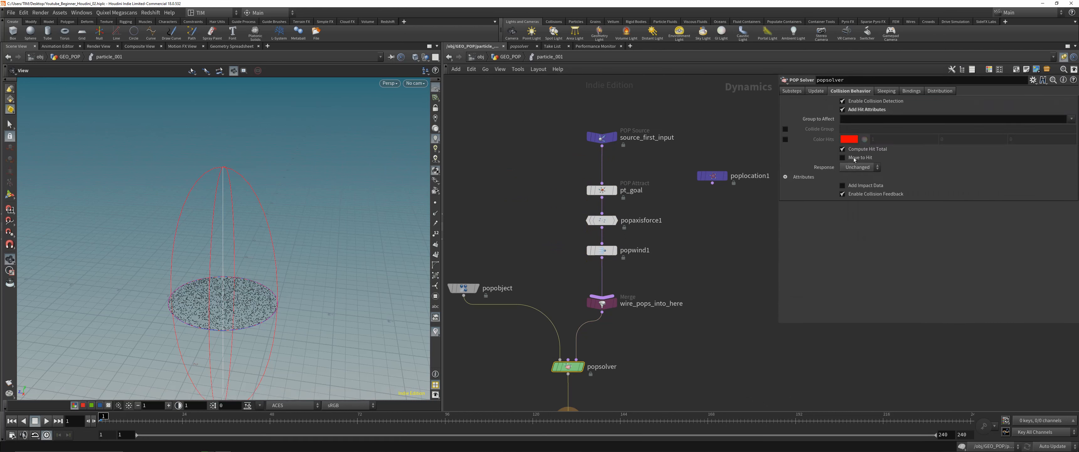
pyautogui.click(786, 177)
pyautogui.click(786, 139)
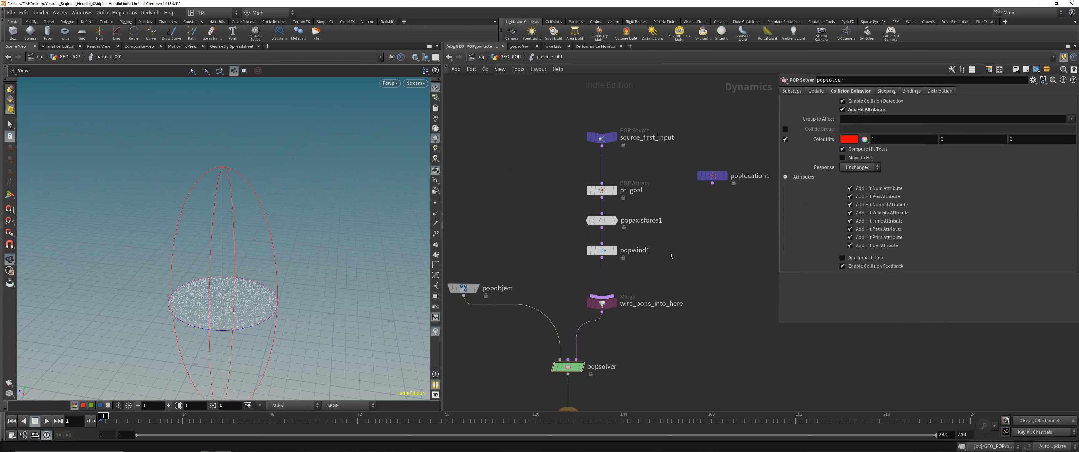
pyautogui.hotkey('ctrl', 's')
# Go up to GEO_POP, add a Sphere node and wire it into particle_001's second input.
pyautogui.press('u')
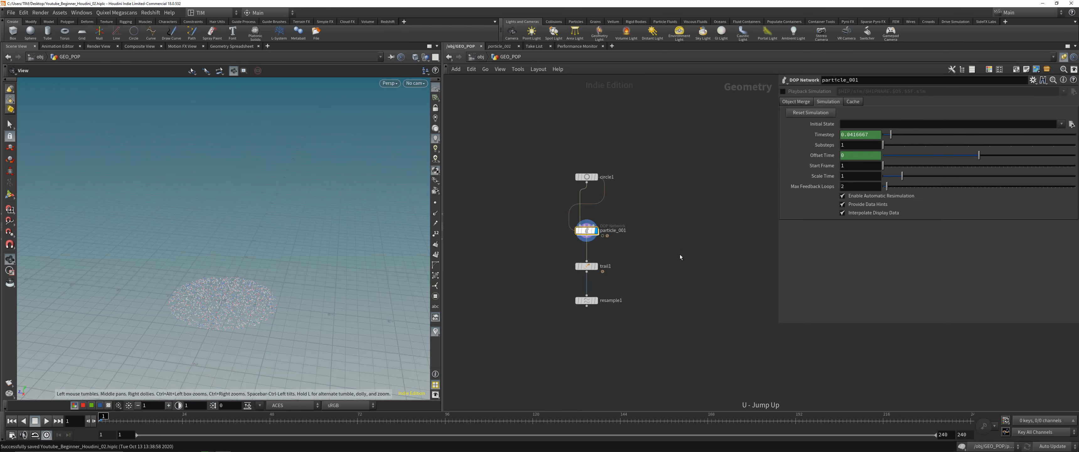
pyautogui.moveTo(565, 236); pyautogui.dragTo(520, 204)
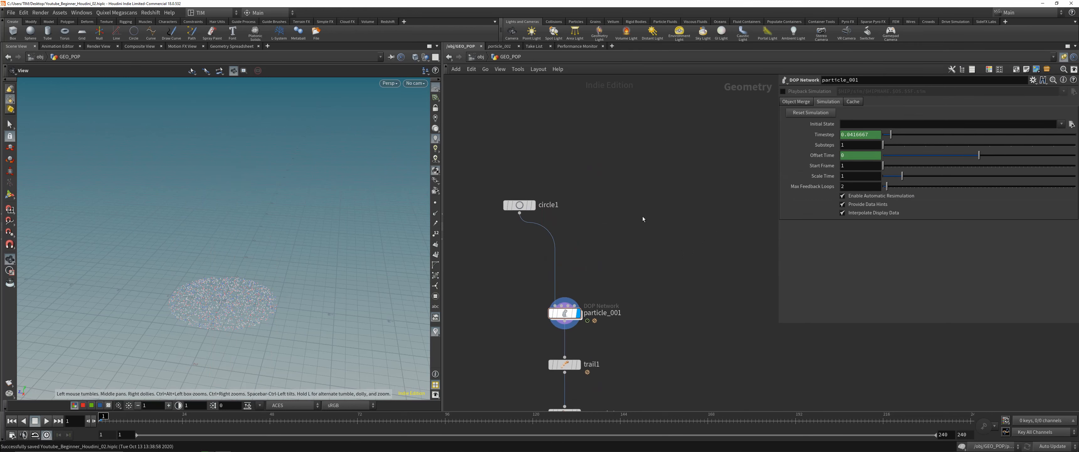
pyautogui.press('Tab')
pyautogui.write('sp')
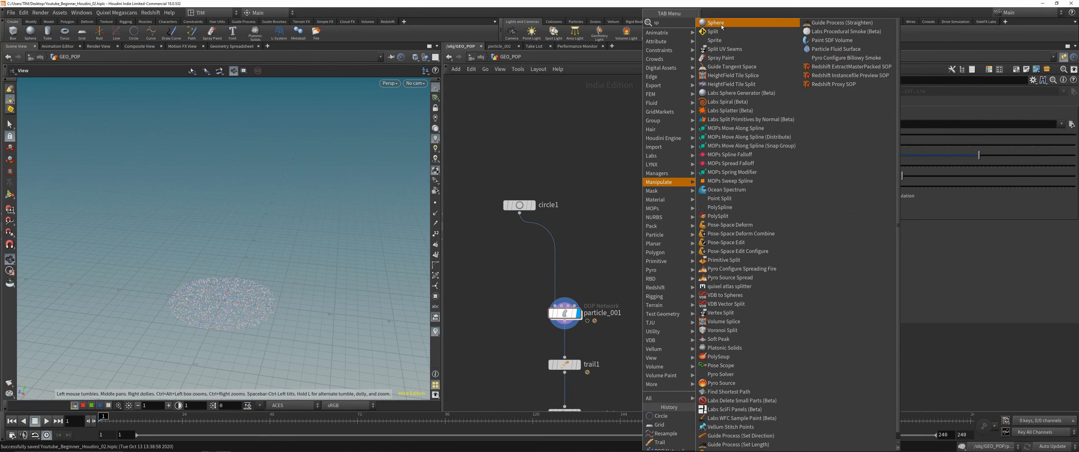
pyautogui.press('Return')
pyautogui.click(645, 193)
pyautogui.moveTo(645, 197); pyautogui.dragTo(568, 292)
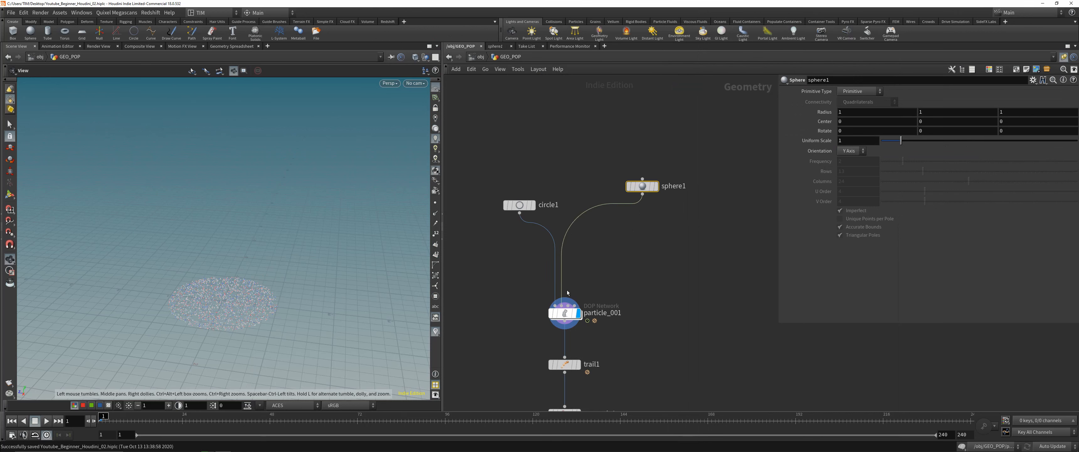
# Insert a Transform node between sphere1 and particle_001.
pyautogui.press('Tab')
pyautogui.moveTo(646, 154)
pyautogui.click(729, 43)
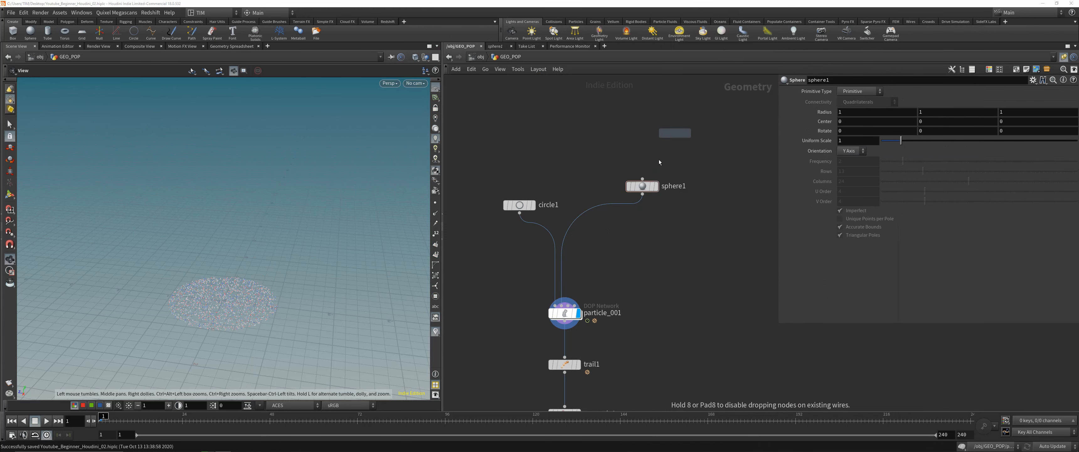
pyautogui.click(622, 216)
pyautogui.moveTo(622, 216); pyautogui.dragTo(643, 230)
# Set sphere1's primitive type to Polygon with a frequency of 25.
pyautogui.click(642, 186)
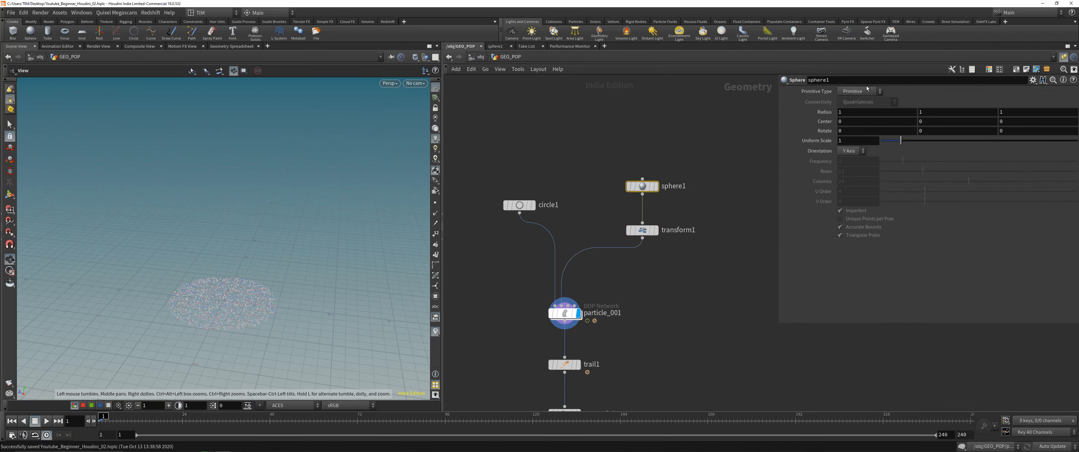
pyautogui.click(859, 91)
pyautogui.click(862, 109)
pyautogui.click(849, 161)
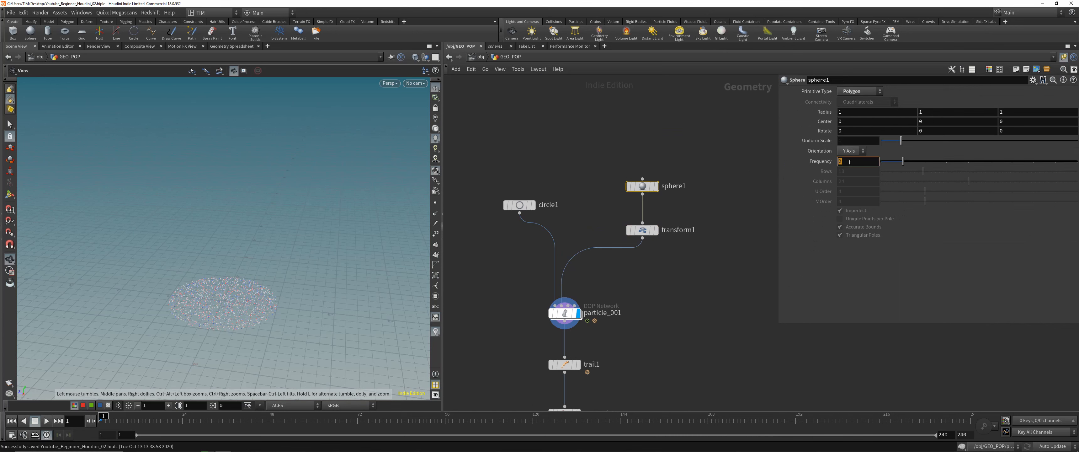
pyautogui.write('25')
pyautogui.press('Return')
# Raise the sphere to about 3.1 in Y with transform1, play the simulation and scrub back to frame 44.
pyautogui.click(642, 229)
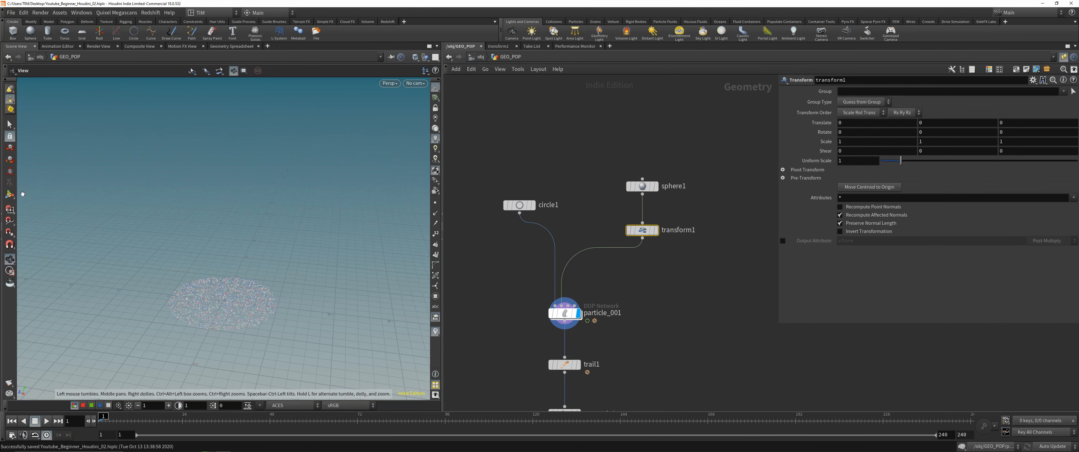
pyautogui.press('Return')
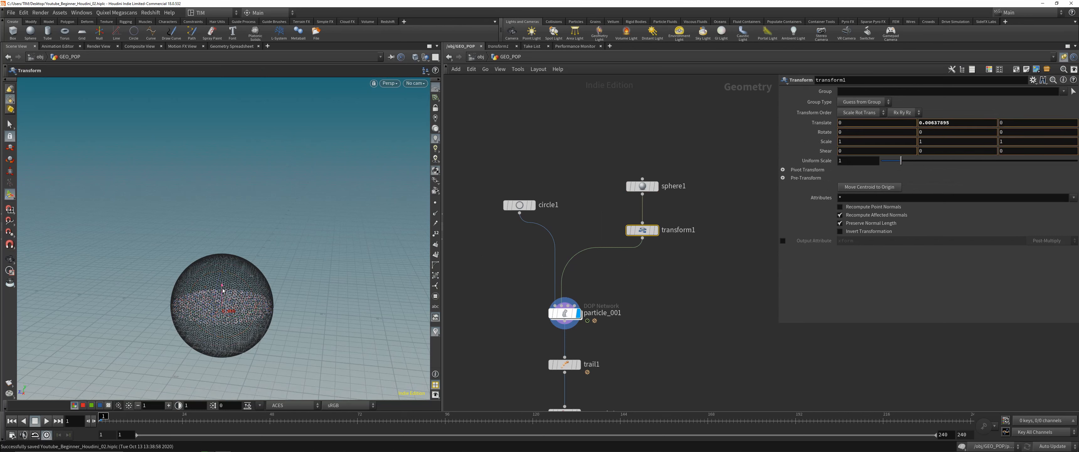
pyautogui.moveTo(225, 286); pyautogui.dragTo(226, 132)
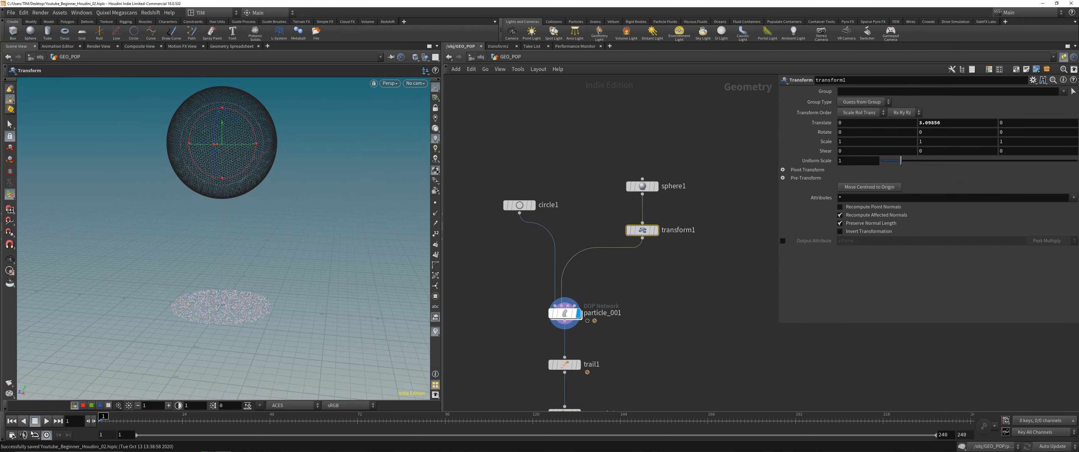
pyautogui.click(47, 421)
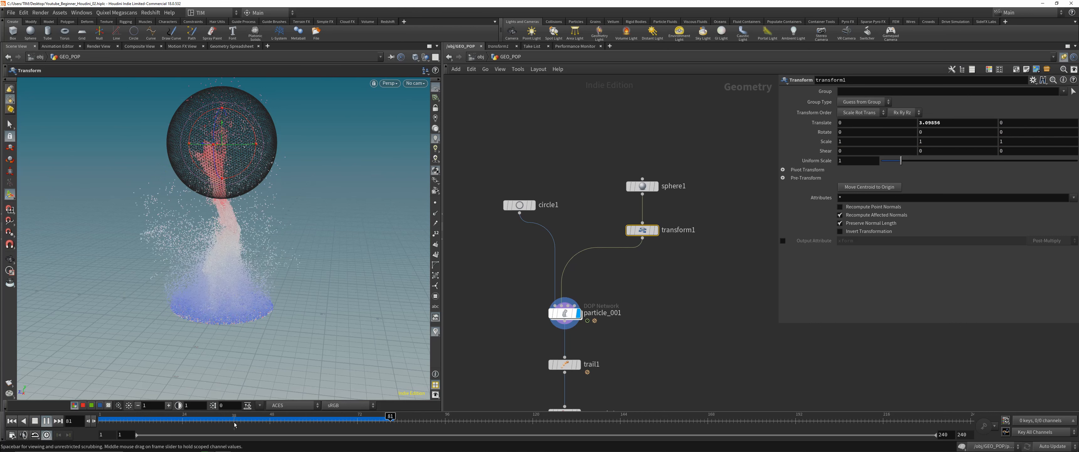
pyautogui.moveTo(233, 422); pyautogui.dragTo(163, 411)
# Open particle_001 and add a Static Object node beside the popsolver branch.
pyautogui.click(565, 313)
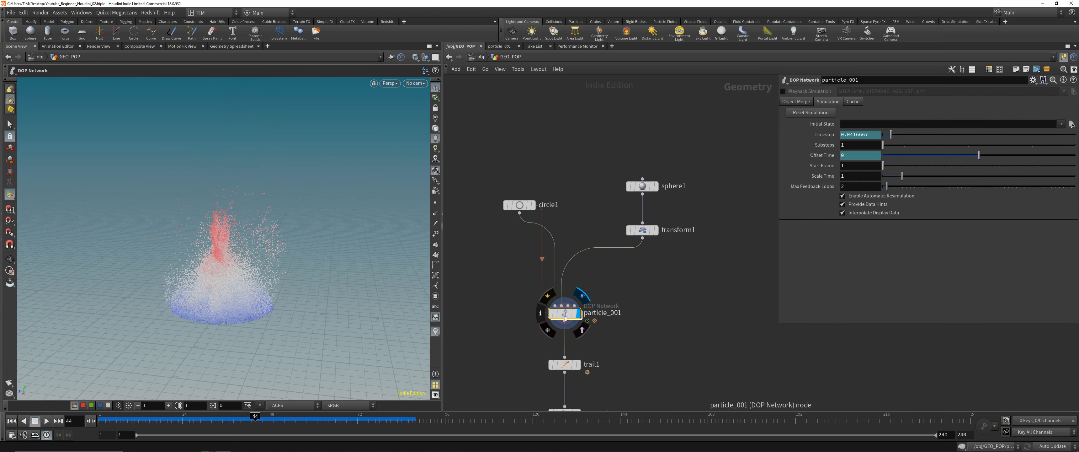
pyautogui.doubleClick(565, 313)
pyautogui.moveTo(620, 275); pyautogui.dragTo(618, 319)
pyautogui.press('Tab')
pyautogui.write('sta')
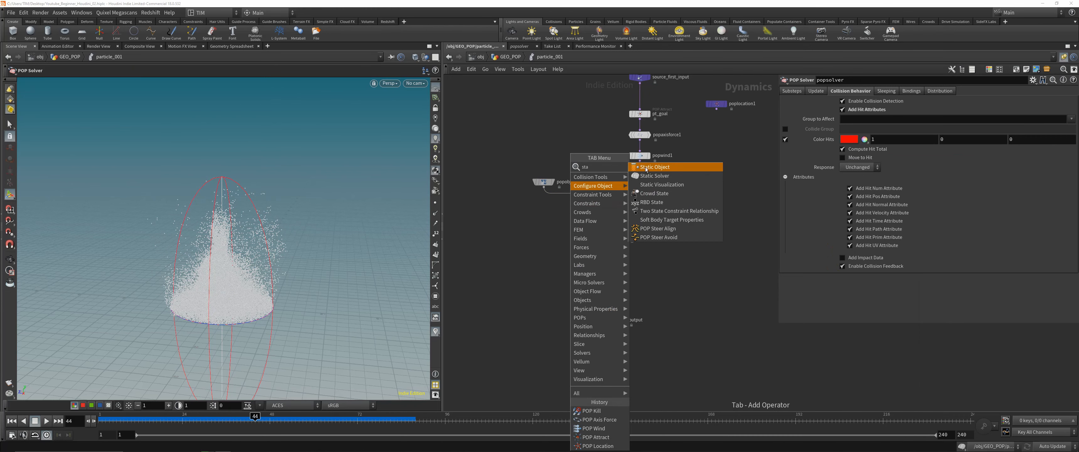
pyautogui.press('Return')
pyautogui.click(496, 227)
# Insert a Merge node between popsolver and output, and wire staticobject1 in as its second input.
pyautogui.press('Tab')
pyautogui.write('mer')
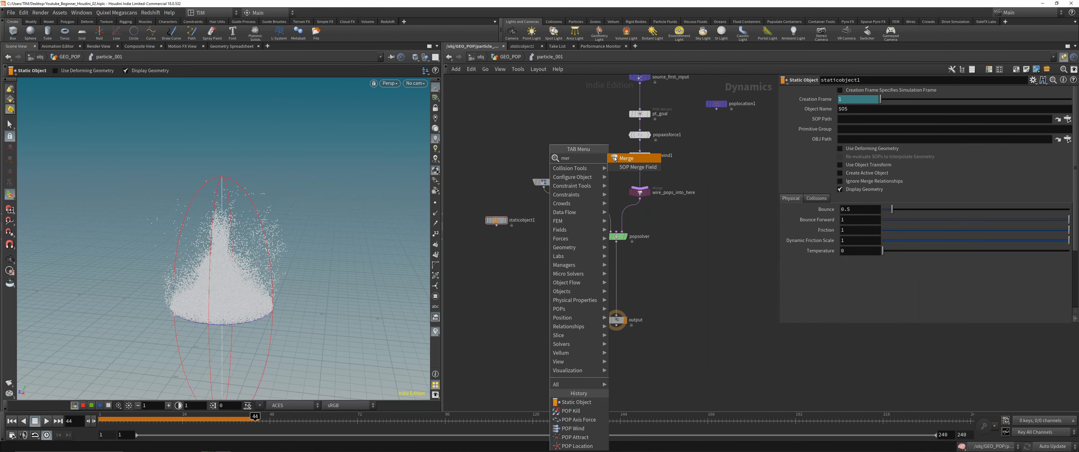
pyautogui.press('Return')
pyautogui.click(616, 278)
pyautogui.scroll(3, 544, 294)
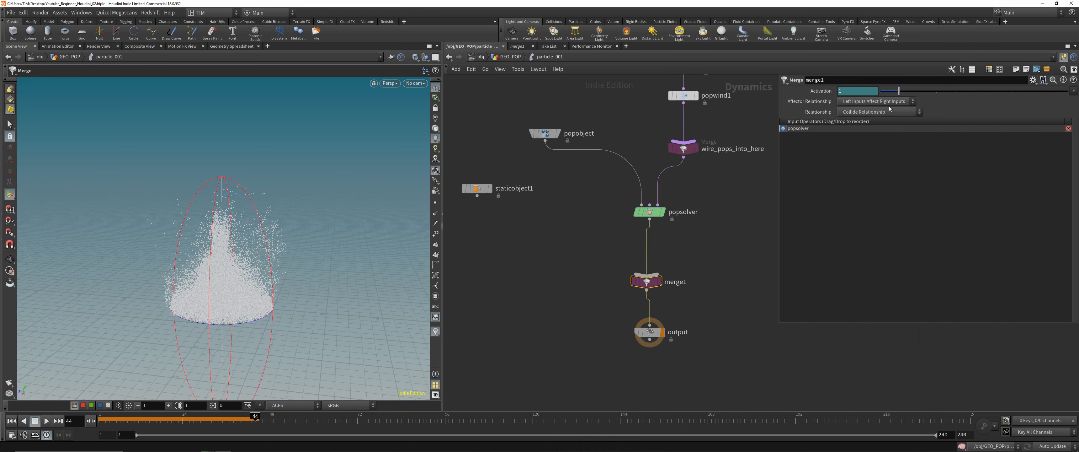
pyautogui.moveTo(477, 196); pyautogui.dragTo(647, 273)
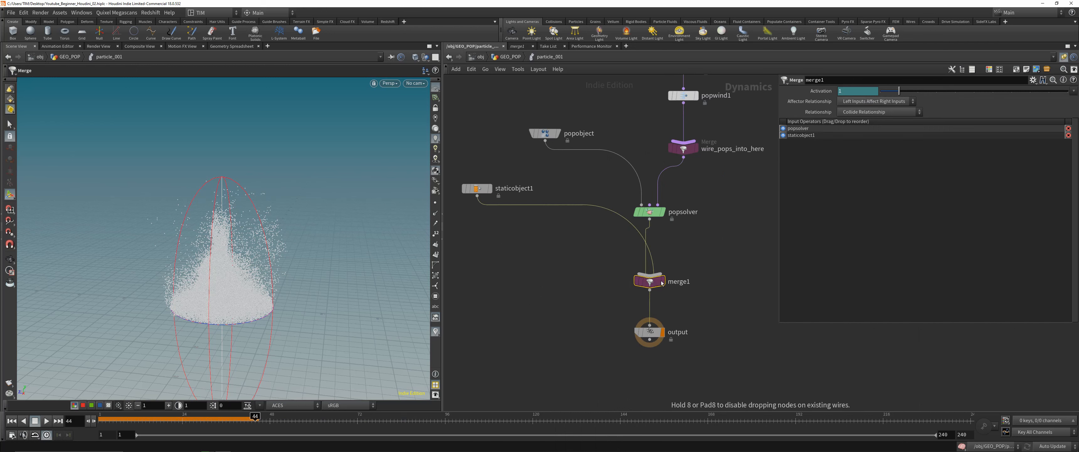
pyautogui.moveTo(597, 295); pyautogui.dragTo(691, 264)
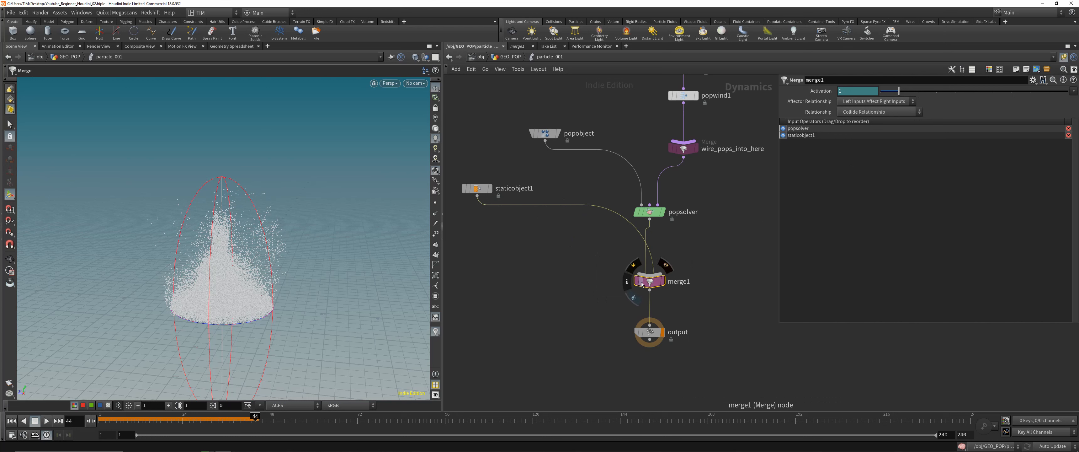
pyautogui.scroll(-3, 580, 332)
# Return to GEO_POP and add a Null node fed by transform1, replacing the direct connection to particle_001.
pyautogui.click(509, 232)
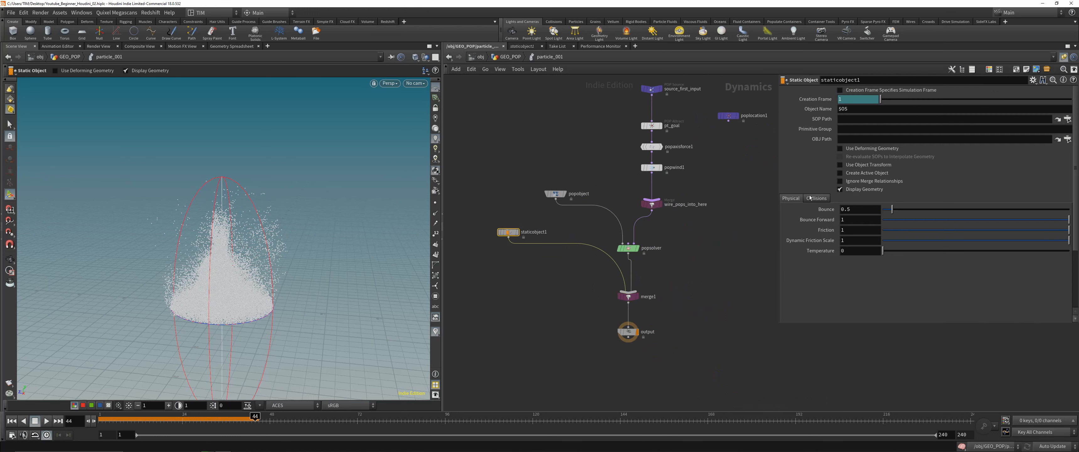
pyautogui.click(495, 58)
pyautogui.press('Tab')
pyautogui.write('nul')
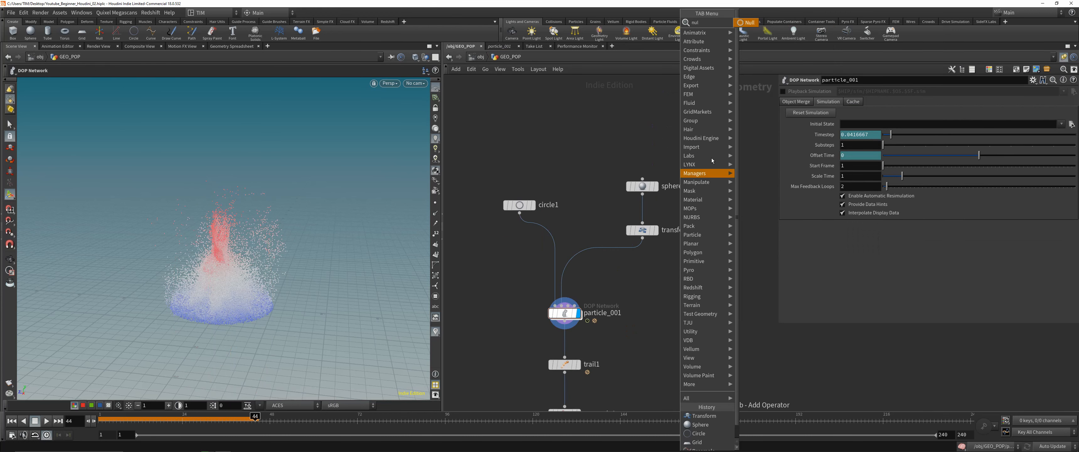
pyautogui.press('Return')
pyautogui.click(643, 273)
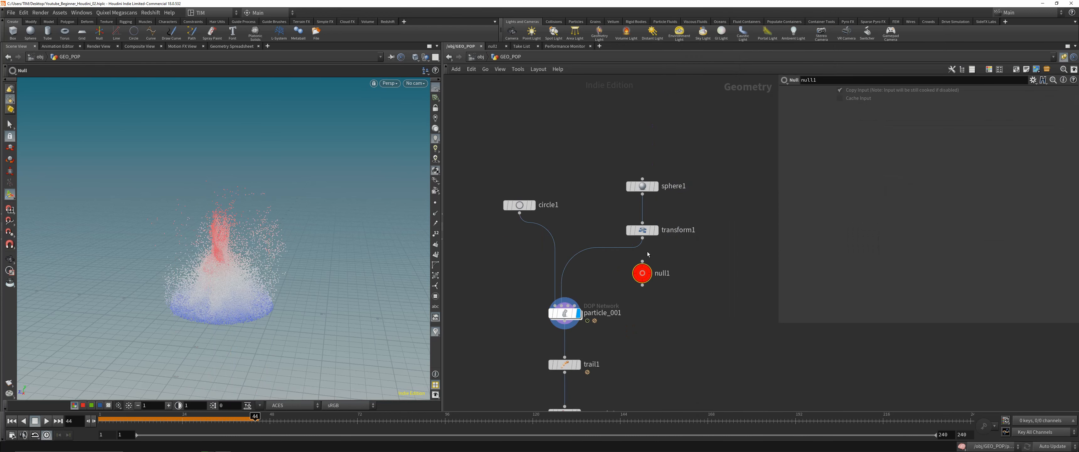
pyautogui.click(643, 260)
# Rename the null as OUT_COLLIDER, copy the node and reopen particle_001.
pyautogui.doubleClick(666, 273)
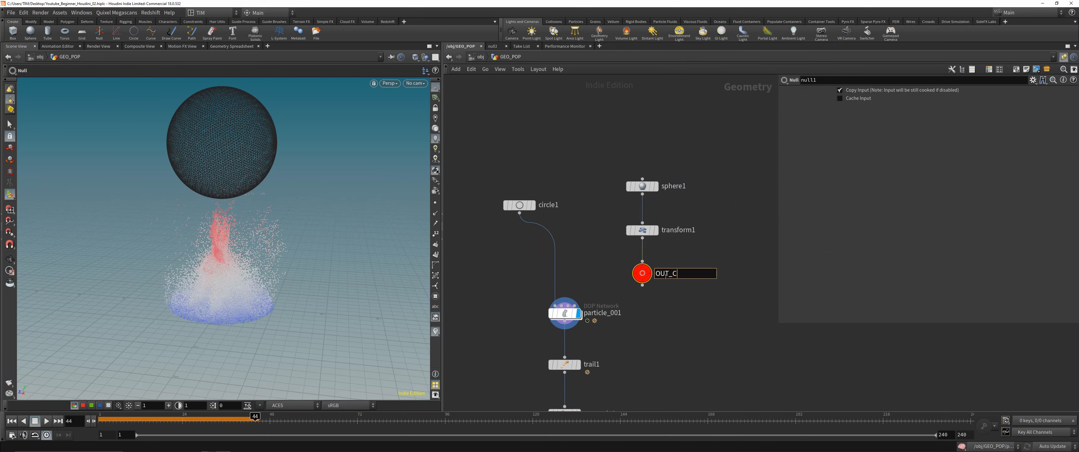
pyautogui.press('Return')
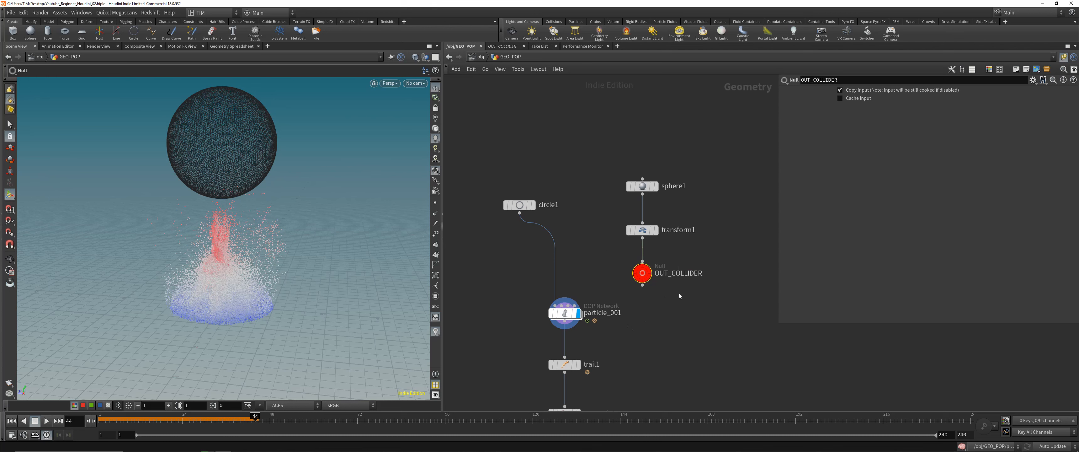
pyautogui.hotkey('ctrl', 'c')
pyautogui.doubleClick(565, 312)
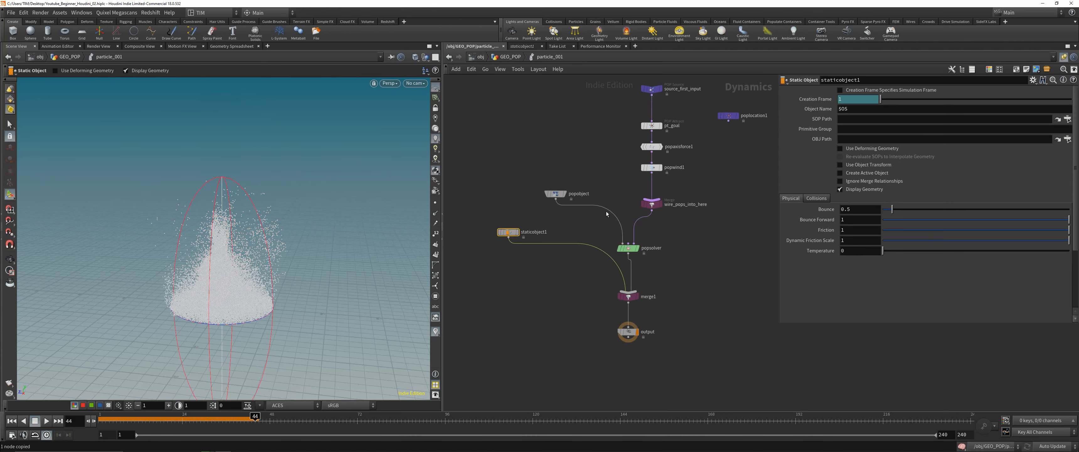
# Set staticobject1's SOP Path to /obj/GEO_POP/OUT_COLLIDER and return to the first frame.
pyautogui.hotkey('ctrl', 'v')
pyautogui.moveTo(751, 198); pyautogui.dragTo(746, 212, button='middle')
pyautogui.click(11, 421)
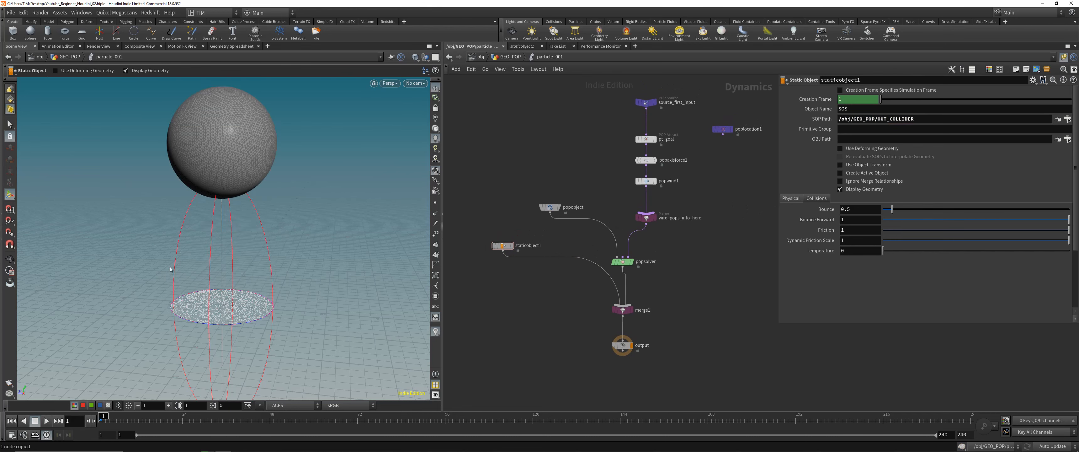
# Check the static object's volume collision guide with its display geometry hidden, and restore both display settings.
pyautogui.click(857, 190)
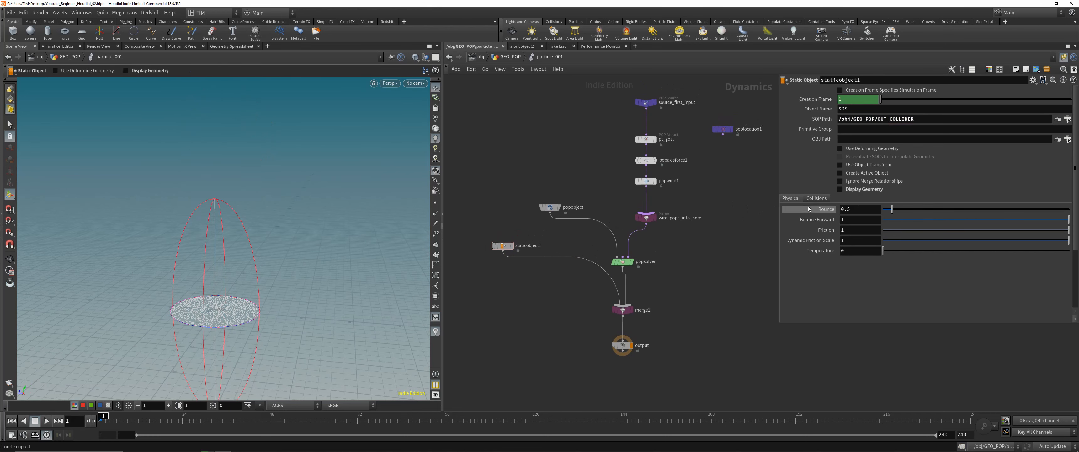
pyautogui.click(816, 198)
pyautogui.click(788, 240)
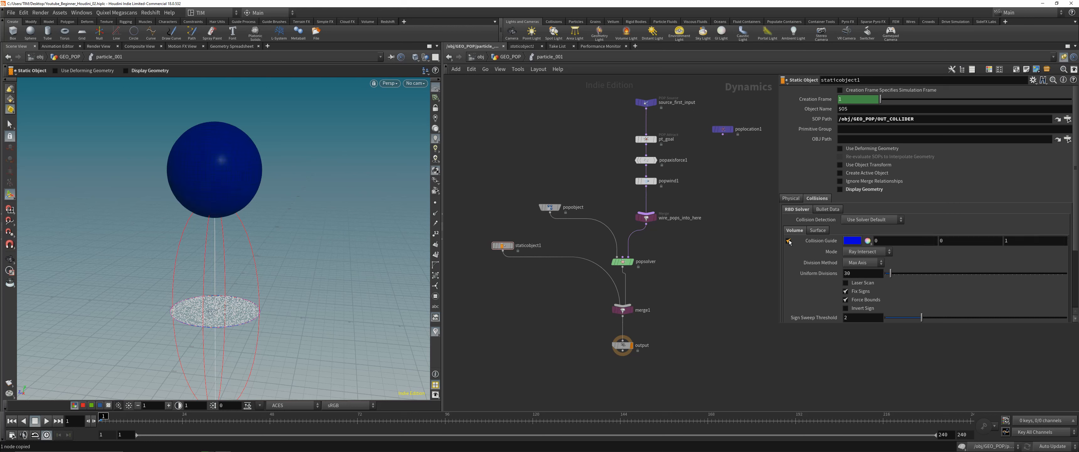
pyautogui.click(788, 241)
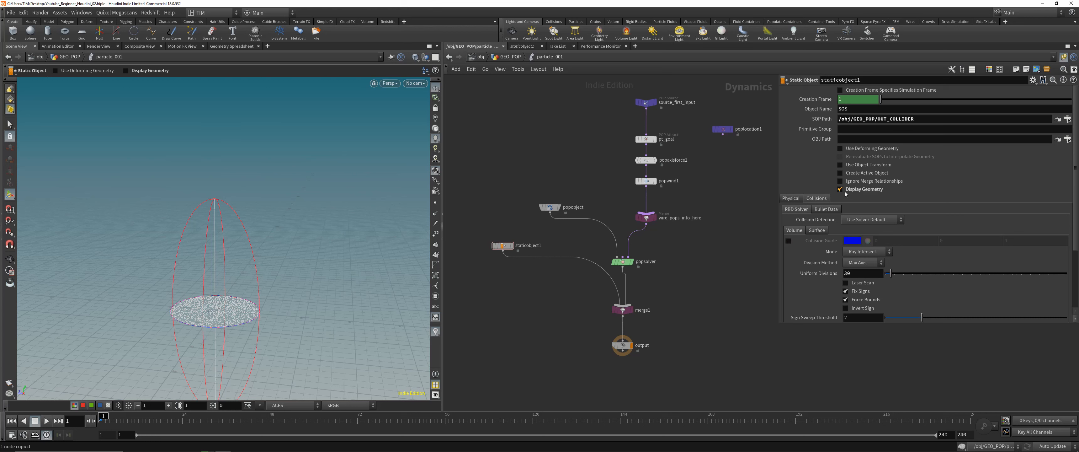
pyautogui.click(840, 189)
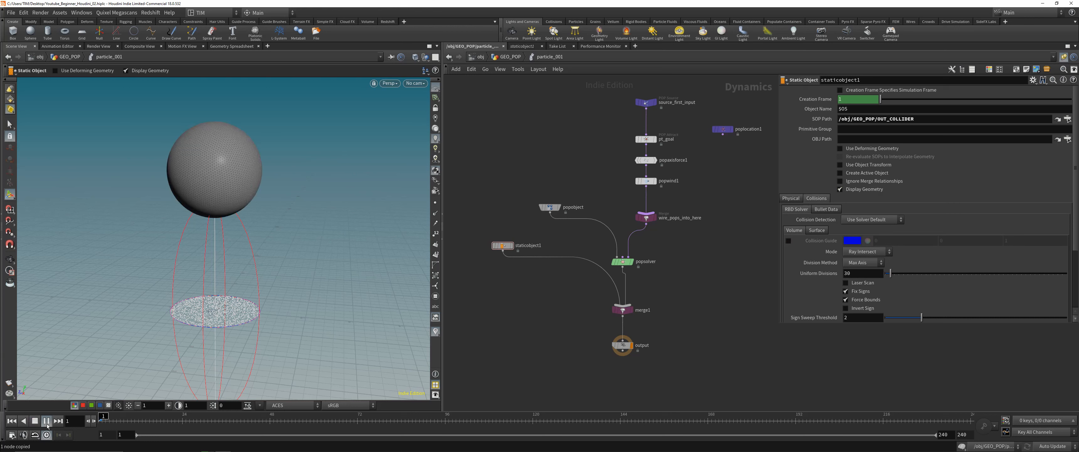
# Play the simulation to examine how the particles collide with the sphere, and save the scene.
pyautogui.press('Escape')
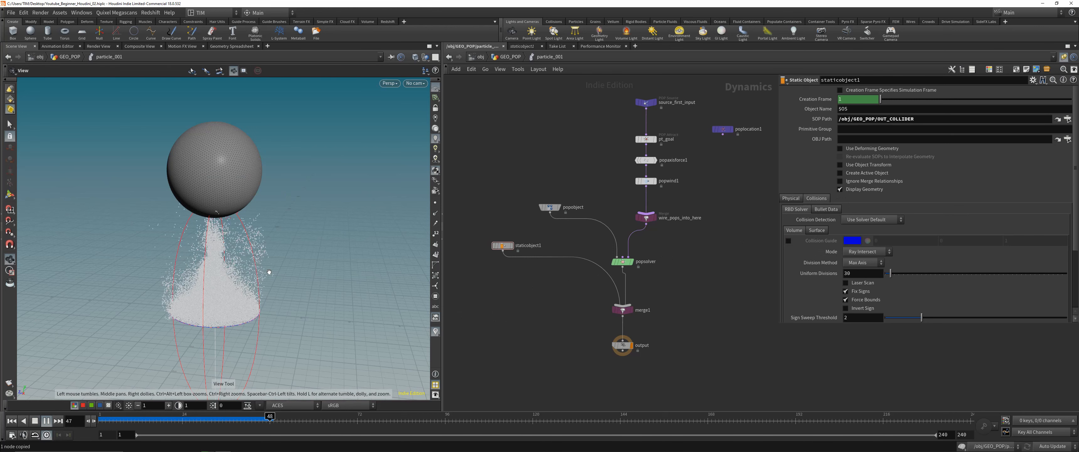
pyautogui.scroll(3, 227, 197)
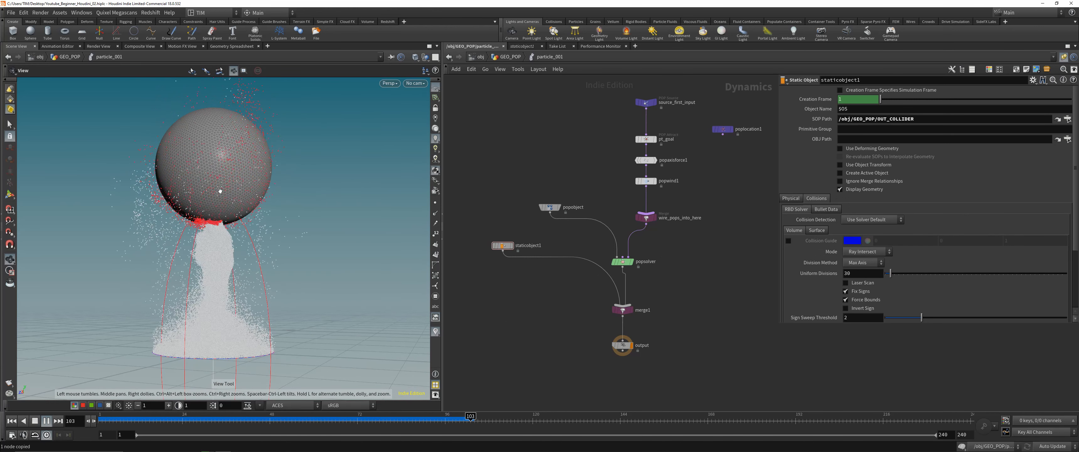
pyautogui.moveTo(220, 191); pyautogui.dragTo(179, 221)
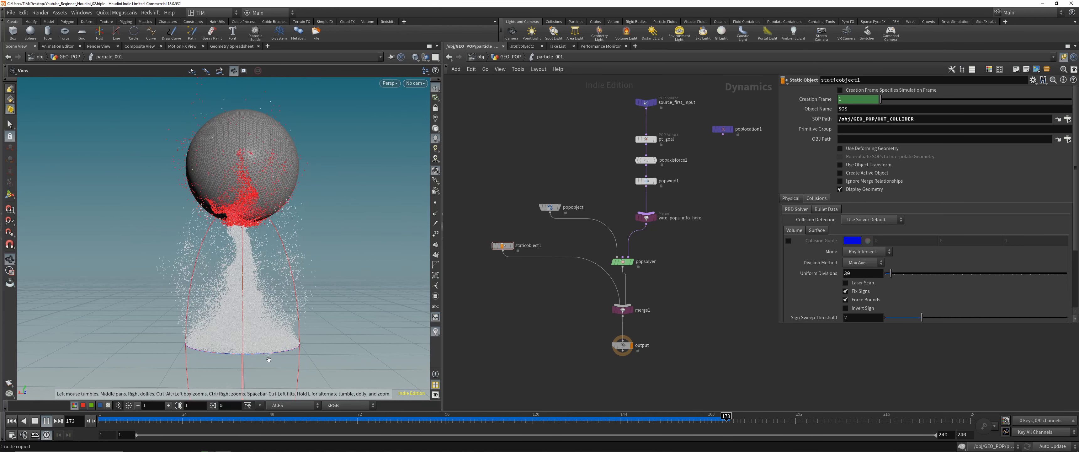
pyautogui.click(128, 419)
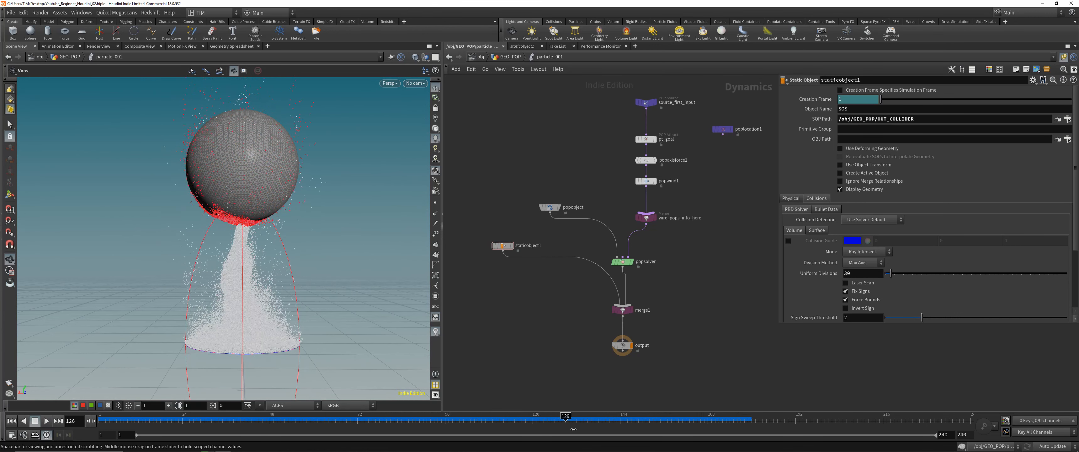
pyautogui.hotkey('ctrl', 's')
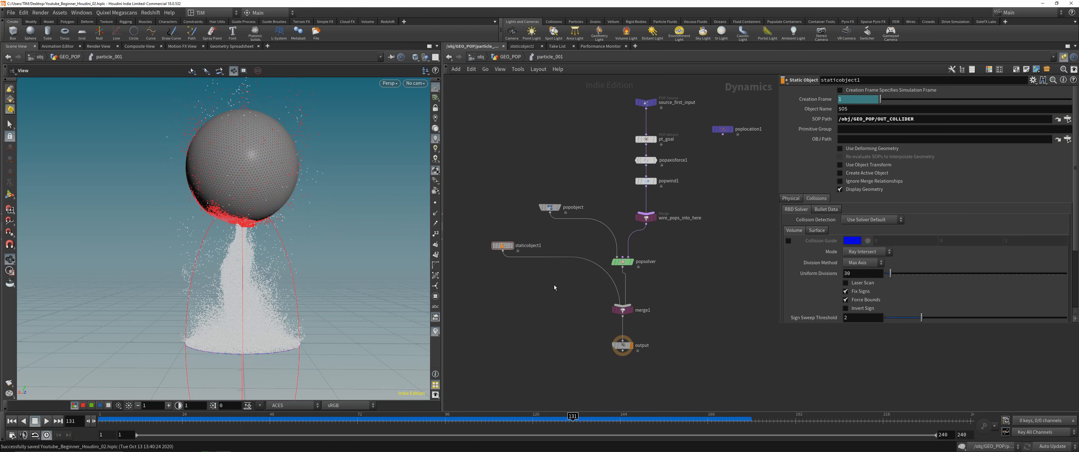
# Look up the POP object's name, return to GEO_POP and set particle_001's Object Merge object to popobject.
pyautogui.click(549, 206)
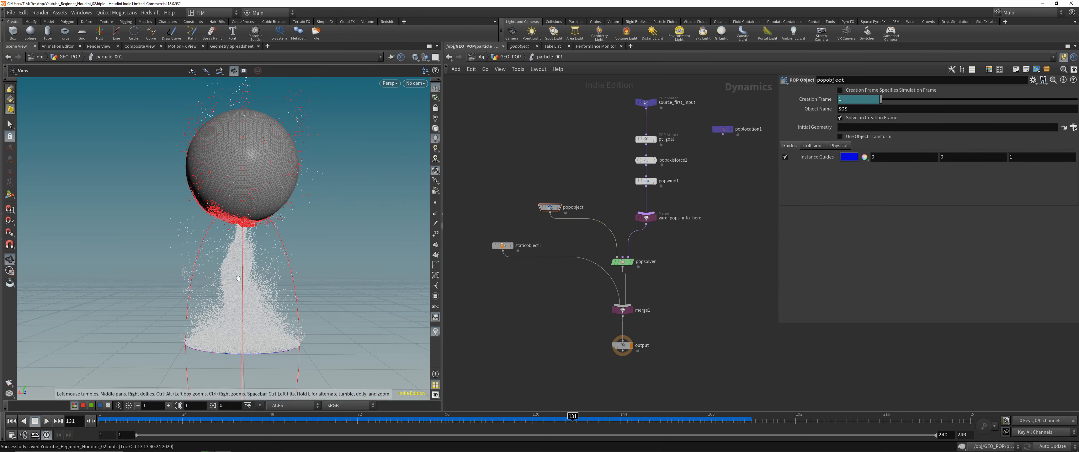
pyautogui.press('u')
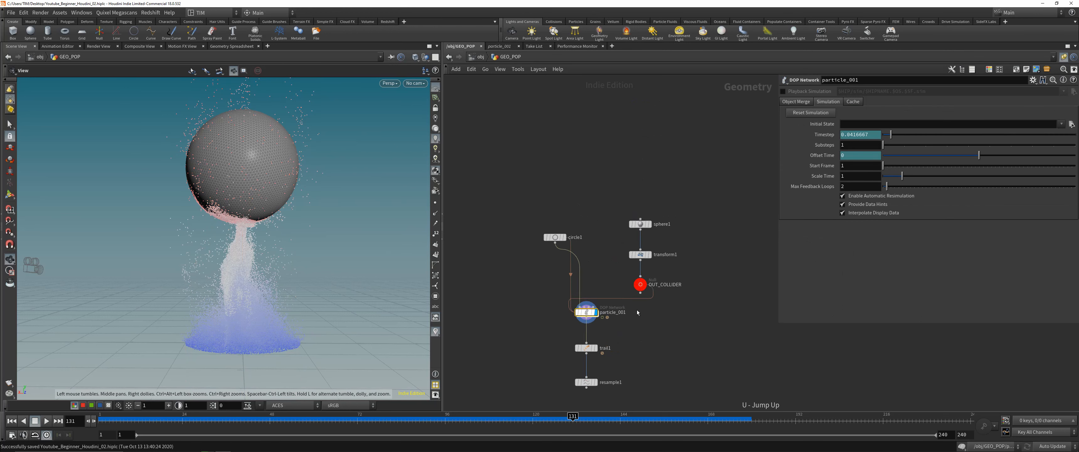
pyautogui.scroll(3, 666, 281)
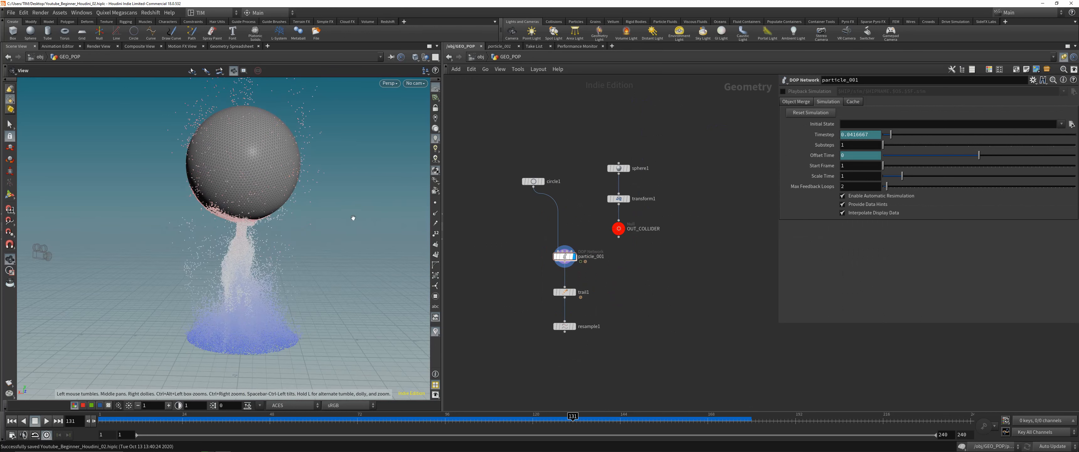
pyautogui.moveTo(205, 176); pyautogui.dragTo(232, 186)
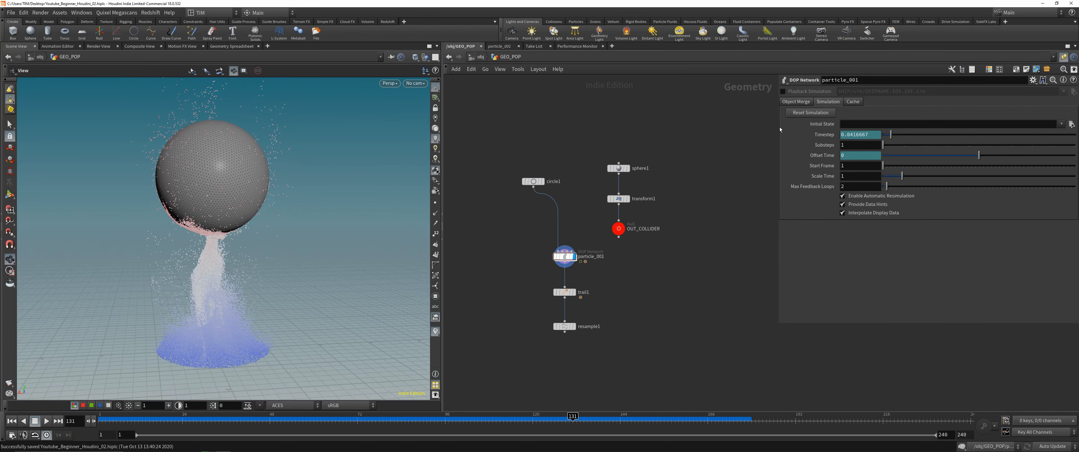
pyautogui.click(796, 101)
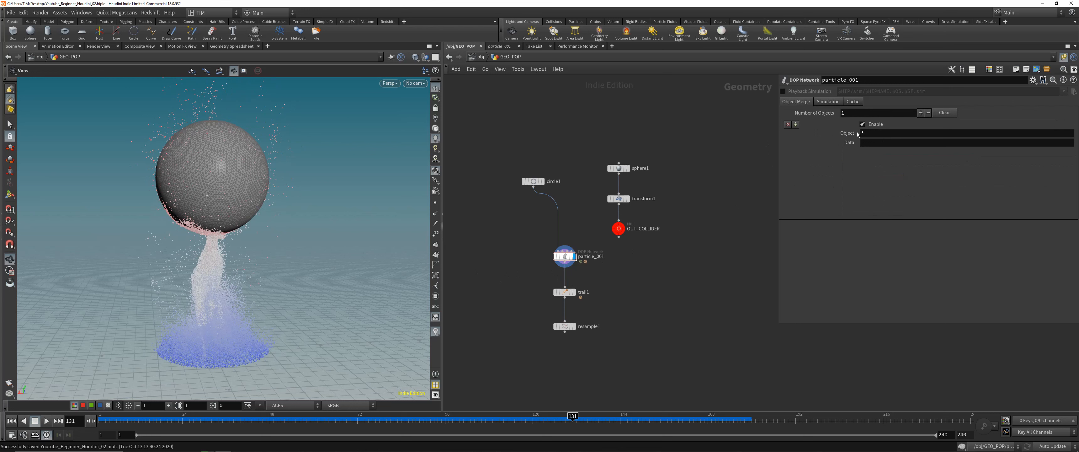
pyautogui.click(868, 133)
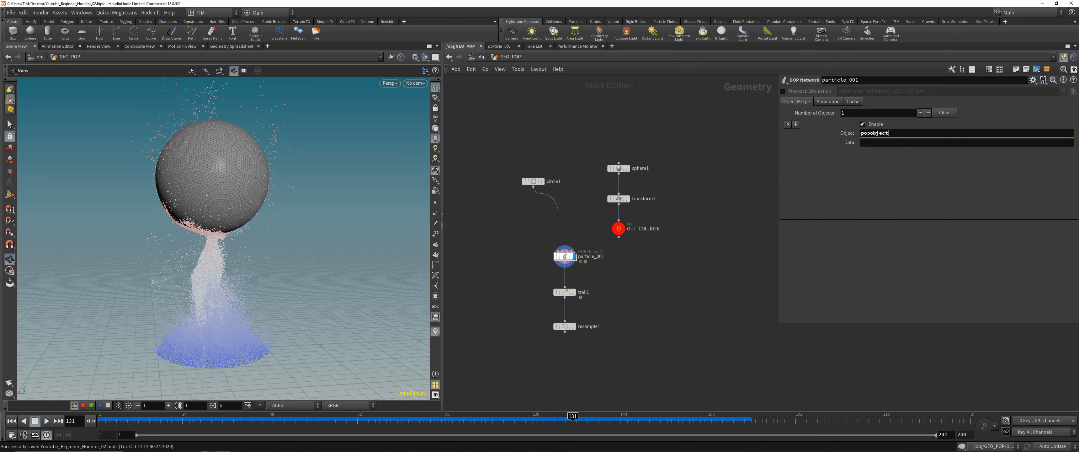
pyautogui.press('Return')
# Replay the simulation from the first frame to examine the particles without the collider, and rewind it.
pyautogui.click(11, 421)
pyautogui.click(48, 421)
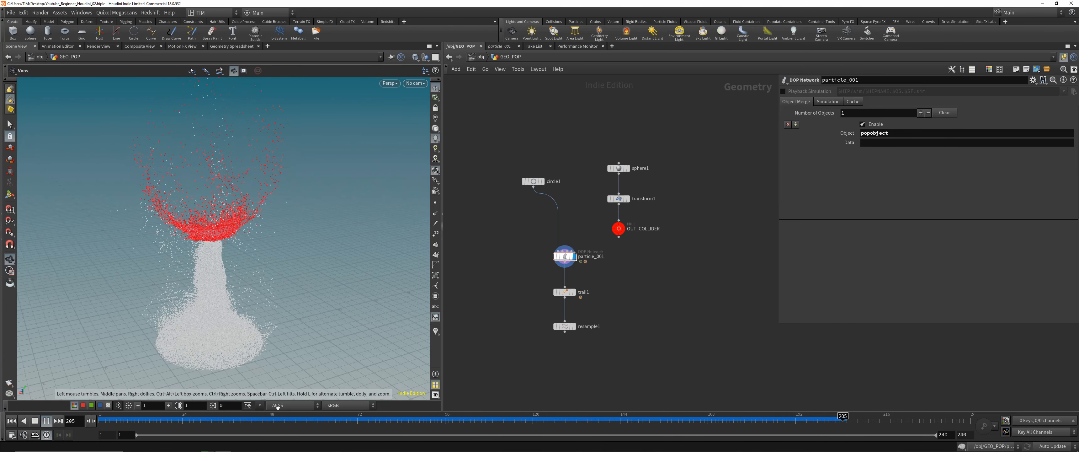
pyautogui.moveTo(228, 418); pyautogui.dragTo(184, 418)
pyautogui.press('Up')
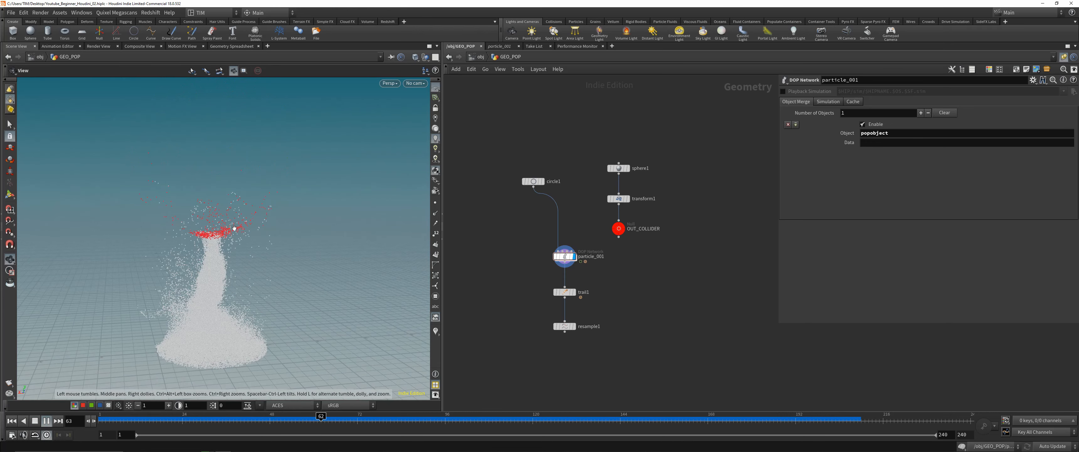
pyautogui.moveTo(237, 186)
pyautogui.mouseDown()
pyautogui.moveTo(321, 236)
pyautogui.moveTo(318, 201)
pyautogui.moveTo(263, 172)
pyautogui.moveTo(215, 182)
pyautogui.moveTo(234, 217)
pyautogui.moveTo(140, 225)
pyautogui.moveTo(128, 259)
pyautogui.moveTo(143, 250)
pyautogui.moveTo(98, 224)
pyautogui.moveTo(89, 231)
pyautogui.mouseUp()
pyautogui.click(12, 420)
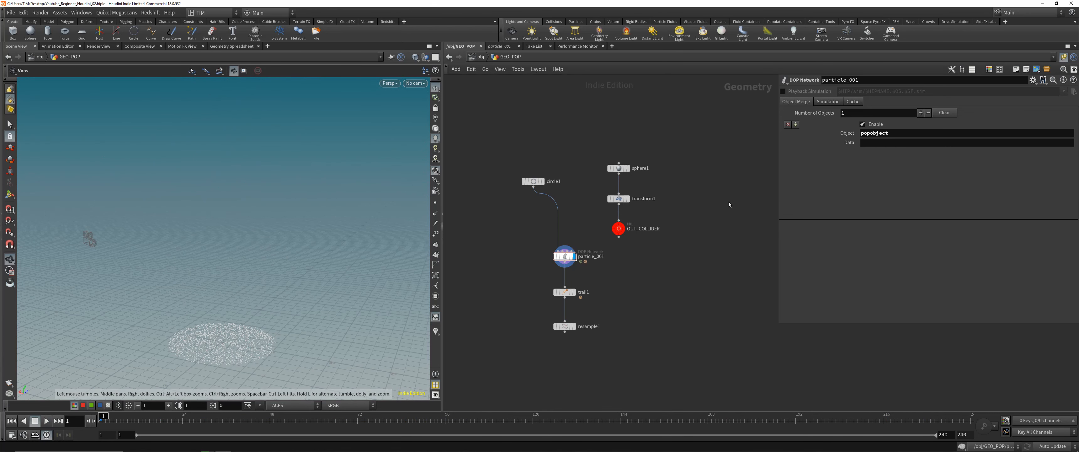
# Set particle_001's cache memory to 50000 MB and replay the simulation up to frame 65.
pyautogui.click(831, 103)
pyautogui.click(853, 103)
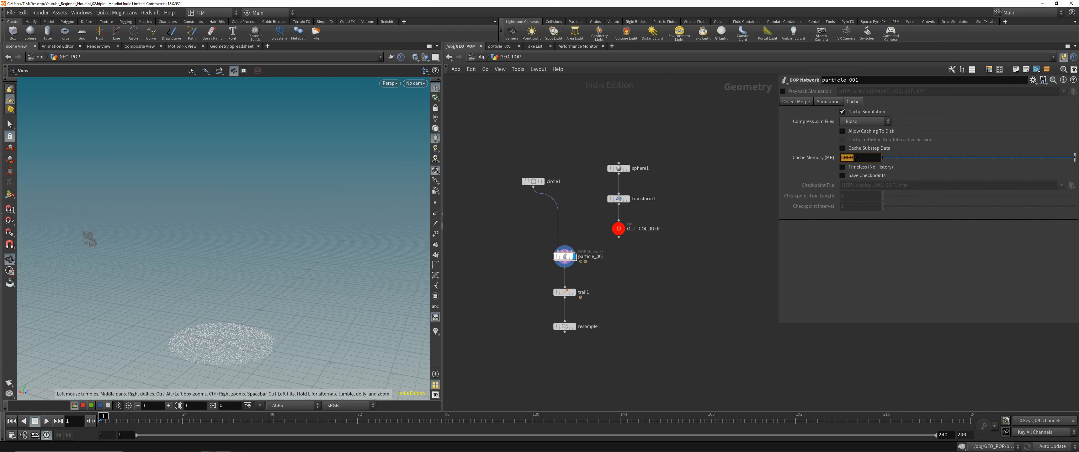
pyautogui.press('Return')
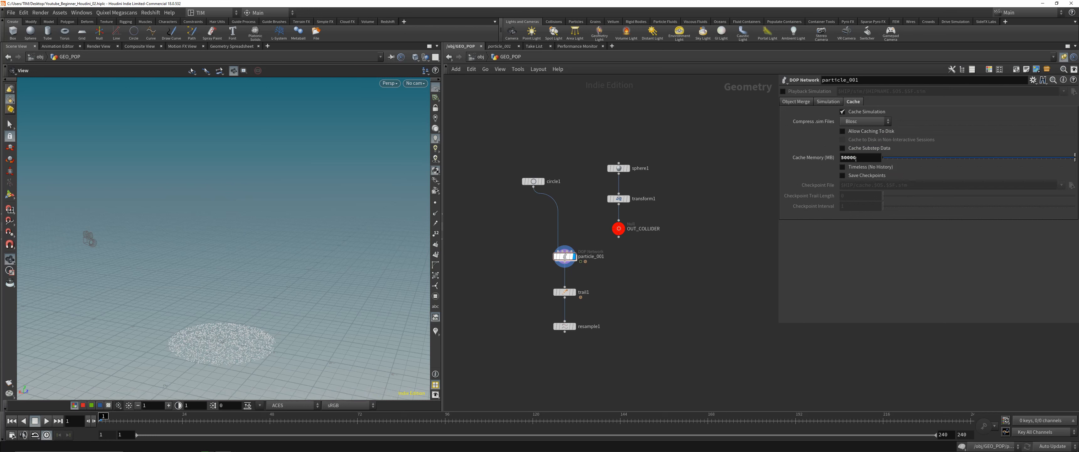
pyautogui.click(46, 421)
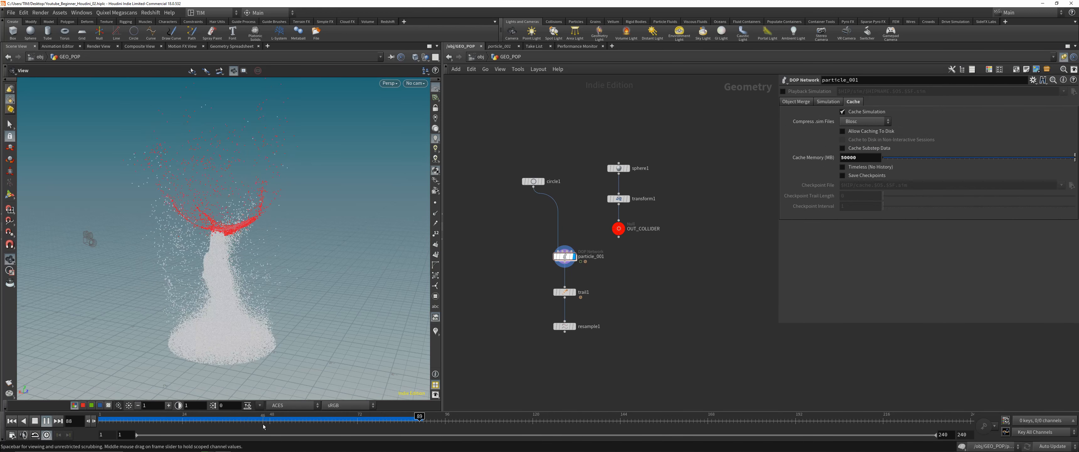
pyautogui.moveTo(265, 422); pyautogui.dragTo(332, 420)
pyautogui.scroll(2, 526, 285)
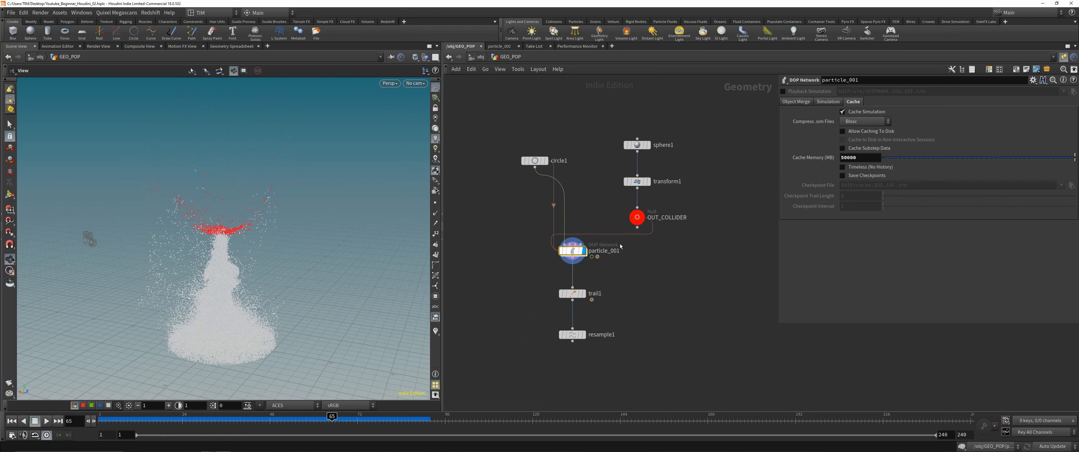
# Set particle_001's Object Merge object back to * and save the scene.
pyautogui.click(791, 102)
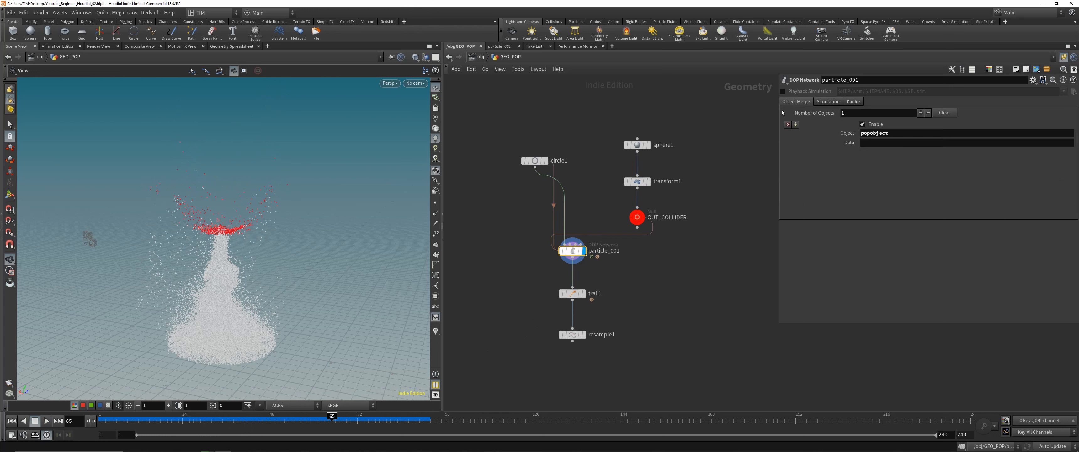
pyautogui.doubleClick(889, 132)
pyautogui.write('*')
pyautogui.press('Return')
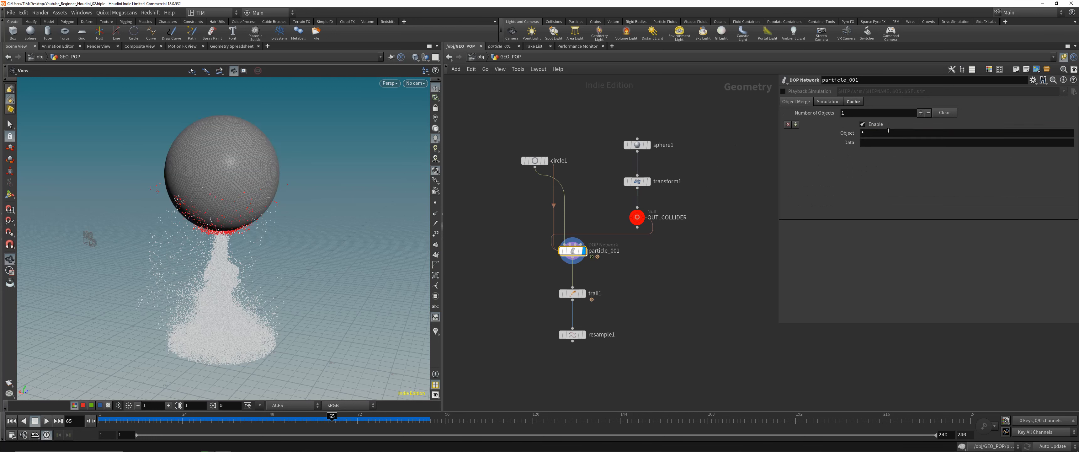
pyautogui.hotkey('ctrl', 's')
# Add a Dop Import node below the particle network and reference particle_001 as its DOP Network.
pyautogui.moveTo(606, 340); pyautogui.dragTo(640, 297, button='middle')
pyautogui.press('Tab')
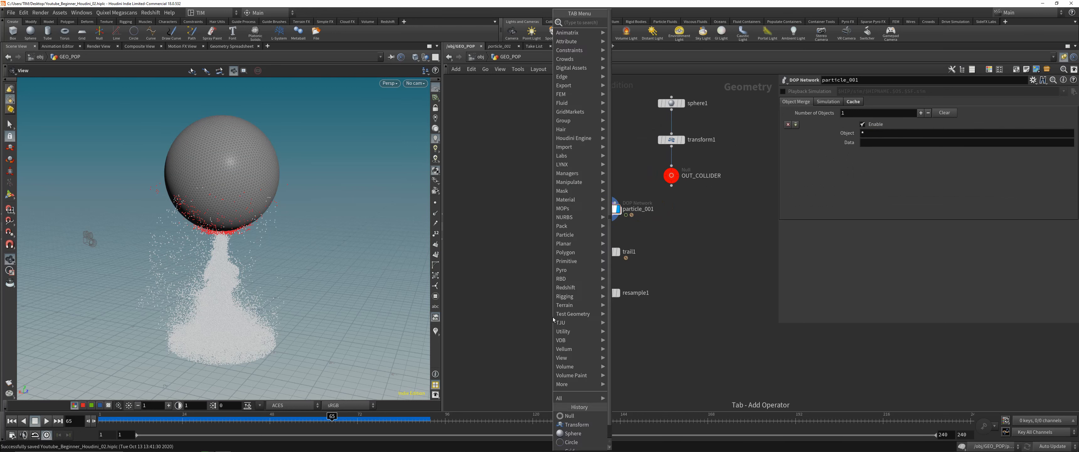
pyautogui.write('dop')
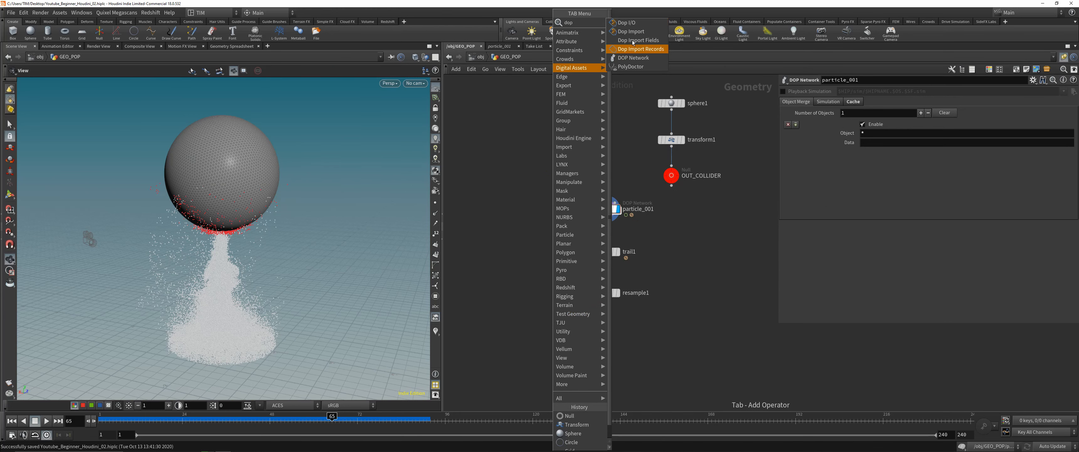
pyautogui.click(624, 32)
pyautogui.click(547, 259)
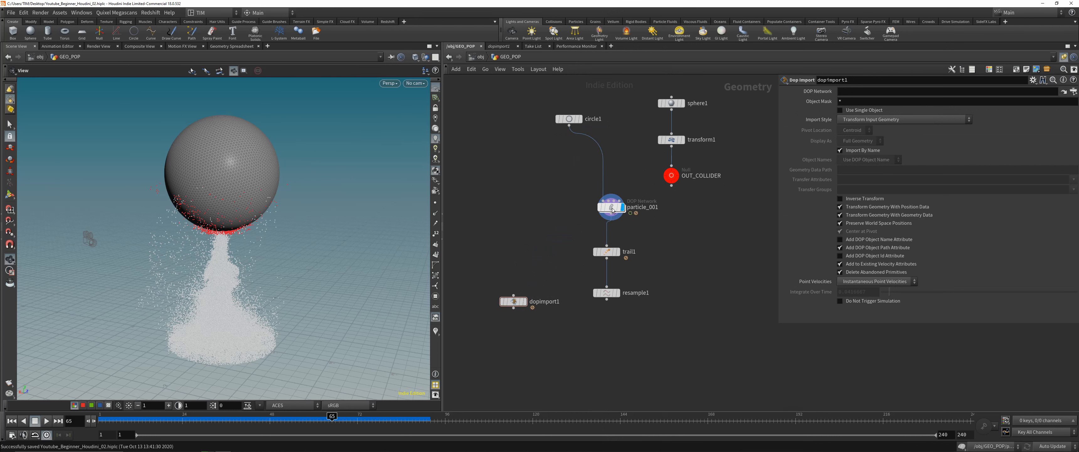
pyautogui.moveTo(607, 208); pyautogui.dragTo(853, 92)
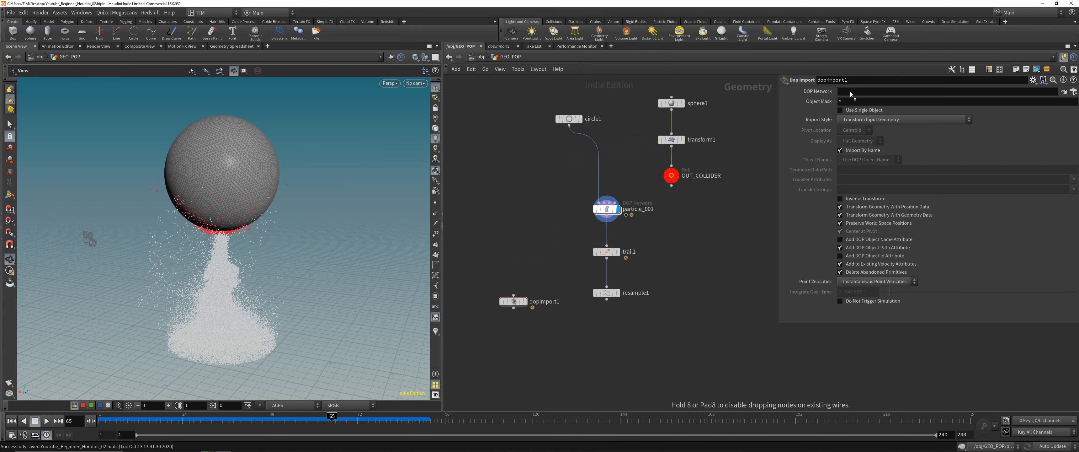
# Check the POP object's name inside particle_001, set dopimport1's Object Mask to popobject and display the node.
pyautogui.click(850, 101)
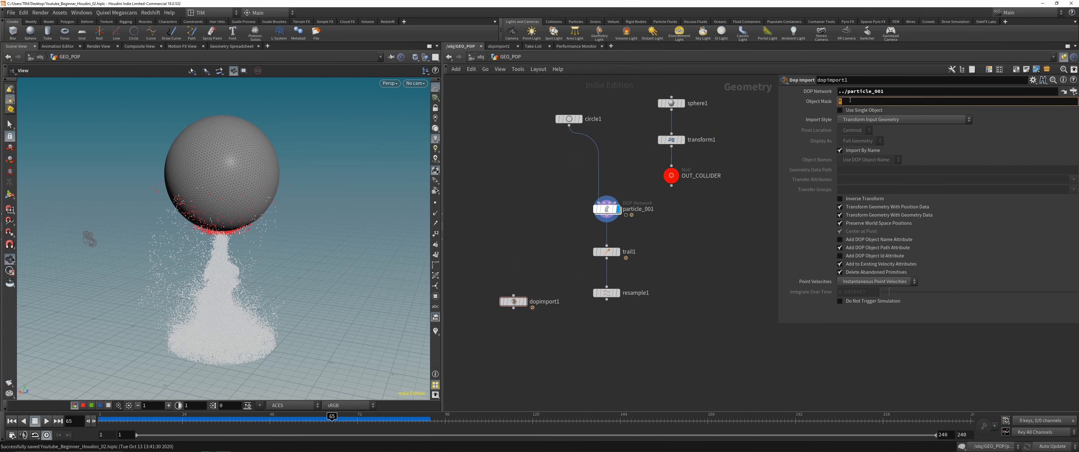
pyautogui.doubleClick(607, 209)
pyautogui.doubleClick(569, 205)
pyautogui.press('Escape')
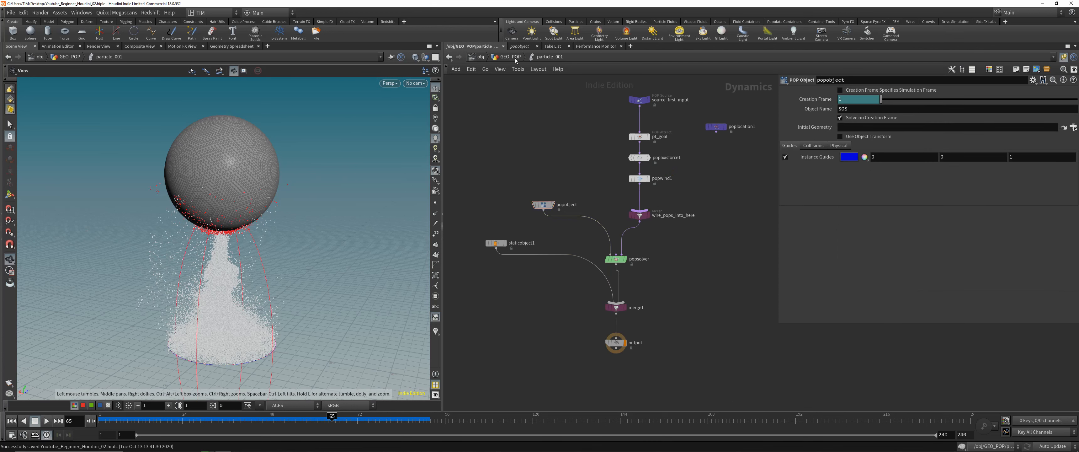
pyautogui.press('u')
pyautogui.click(514, 301)
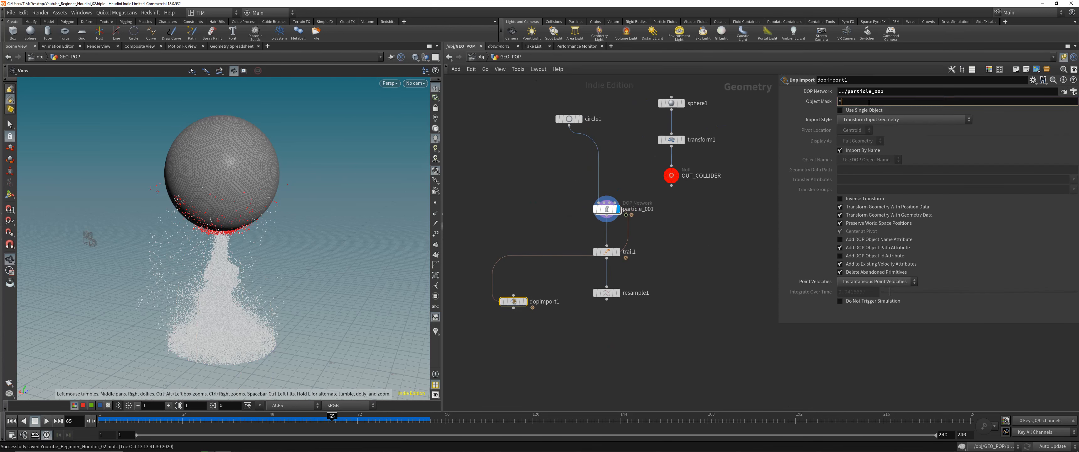
pyautogui.click(524, 302)
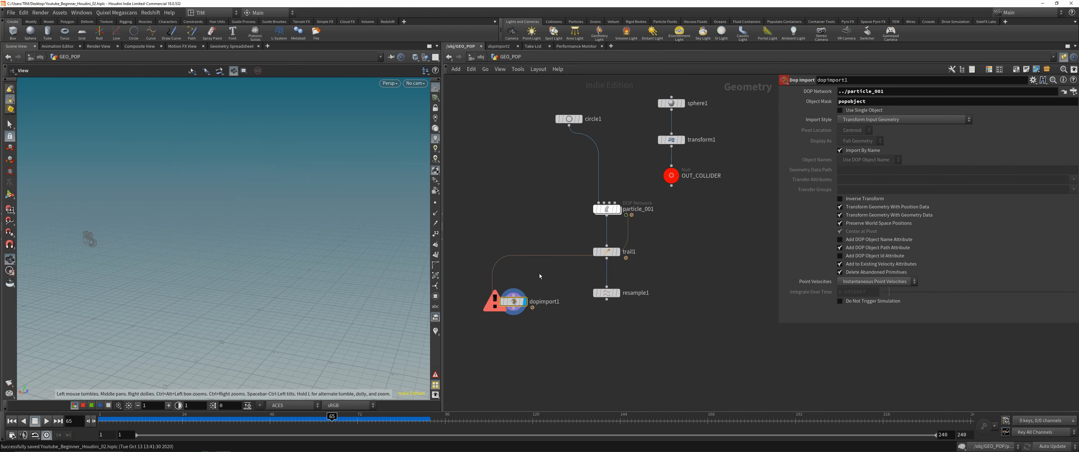
# Return to the first frame and set dopimport1's Import Style to Fetch Geometry from DOP Network.
pyautogui.click(98, 414)
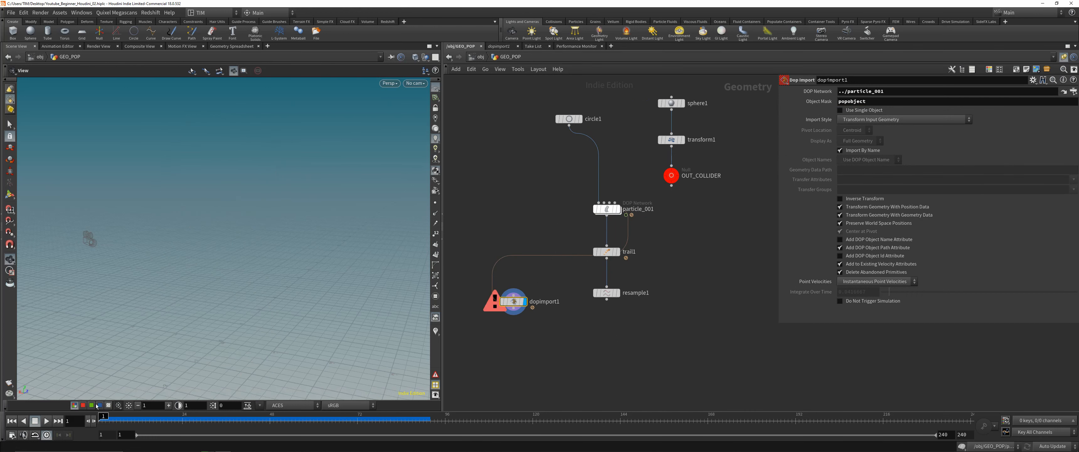
pyautogui.click(857, 120)
pyautogui.click(844, 139)
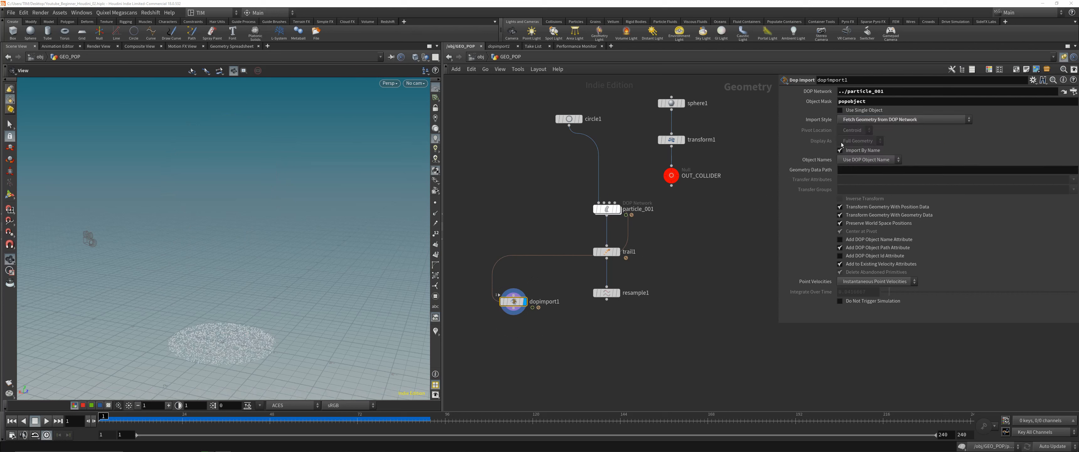
# Play and scrub the dopimport1 simulation, and turn on the viewport visualizer that colours the particles.
pyautogui.click(46, 420)
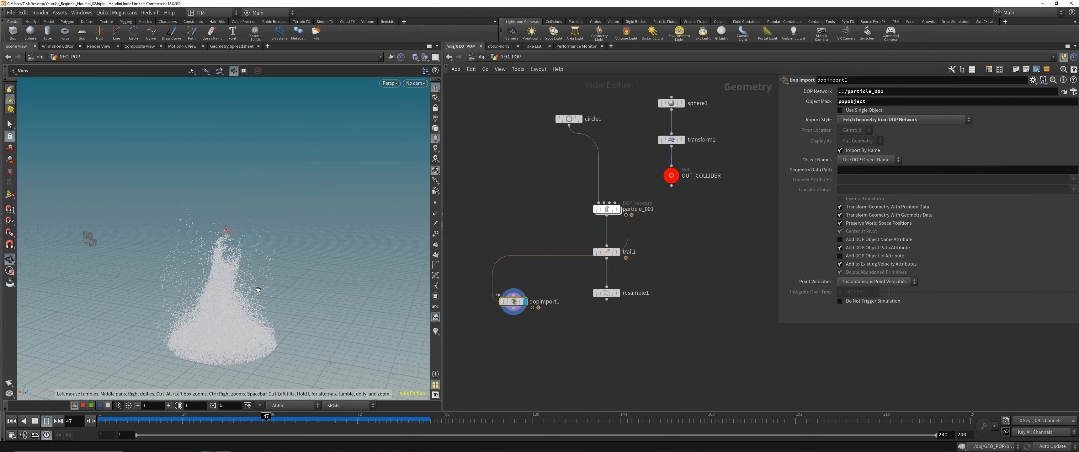
pyautogui.click(282, 416)
pyautogui.moveTo(283, 416); pyautogui.dragTo(334, 416)
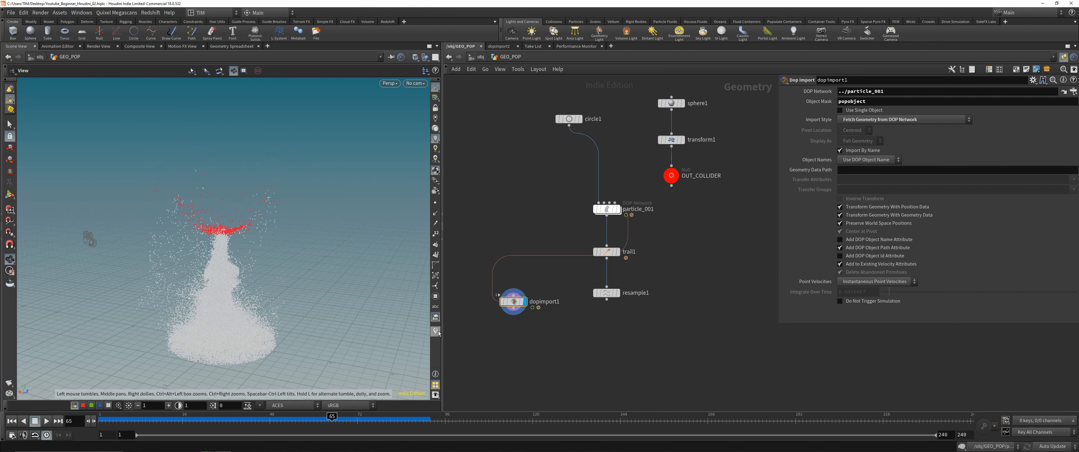
pyautogui.click(436, 331)
pyautogui.moveTo(294, 270); pyautogui.dragTo(253, 265)
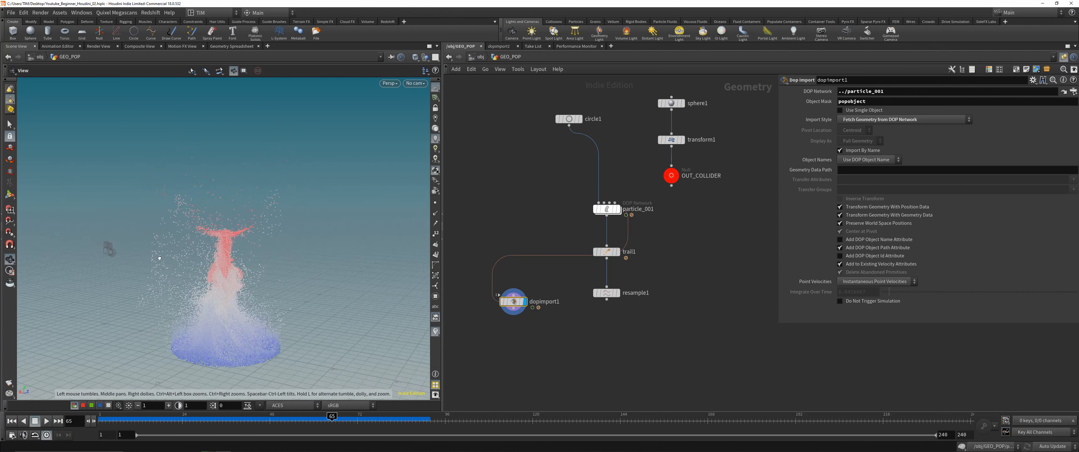
# Look inside particle_001, return to GEO_POP, replay the coloured particles from the first frame and scrub to frame 74.
pyautogui.doubleClick(609, 211)
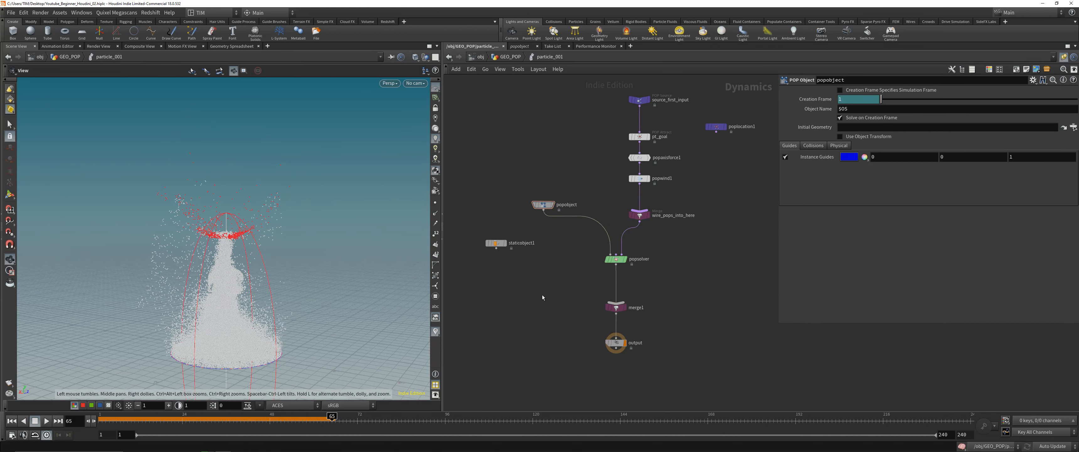
pyautogui.press('u')
pyautogui.click(12, 421)
pyautogui.click(46, 421)
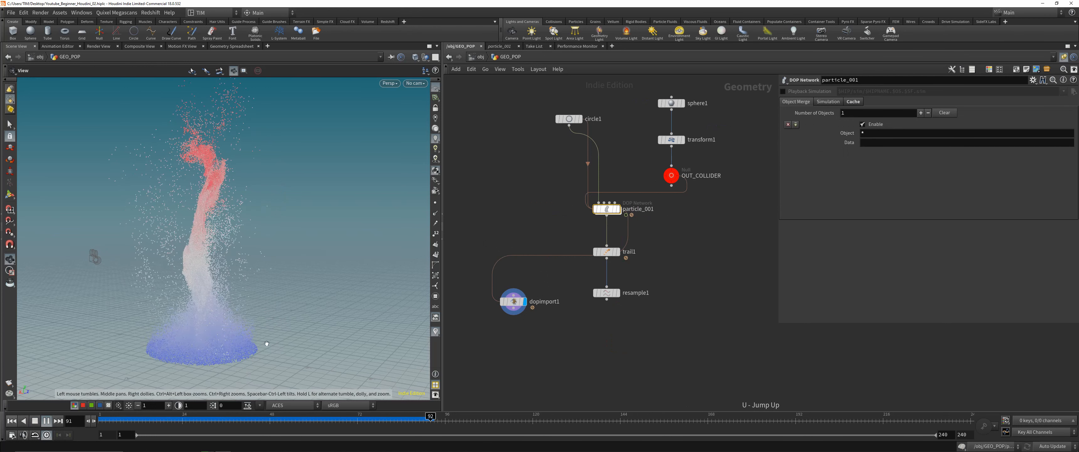
pyautogui.moveTo(255, 420); pyautogui.dragTo(364, 420)
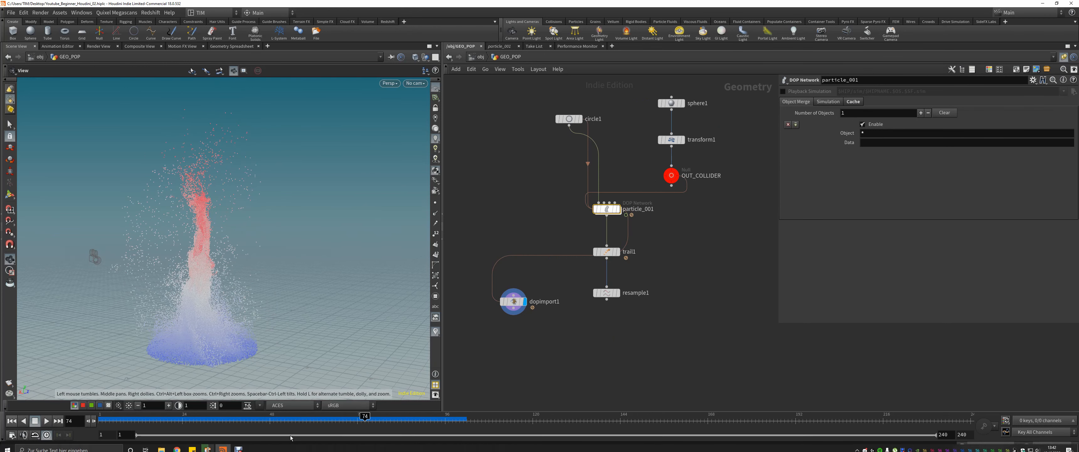
pyautogui.click(238, 449)
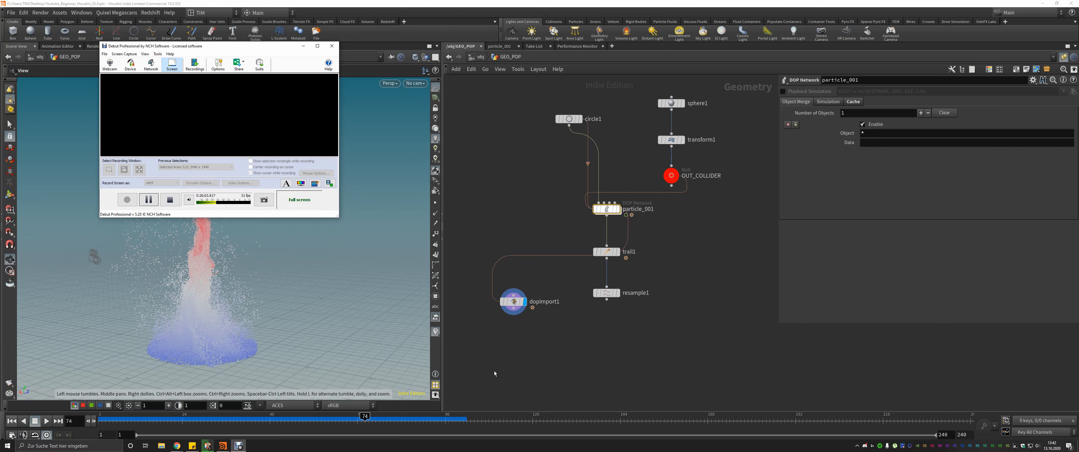
pyautogui.click(303, 46)
# Set the Const. Birth Rate of source_first_input inside particle_001 to 150000.
pyautogui.moveTo(608, 213)
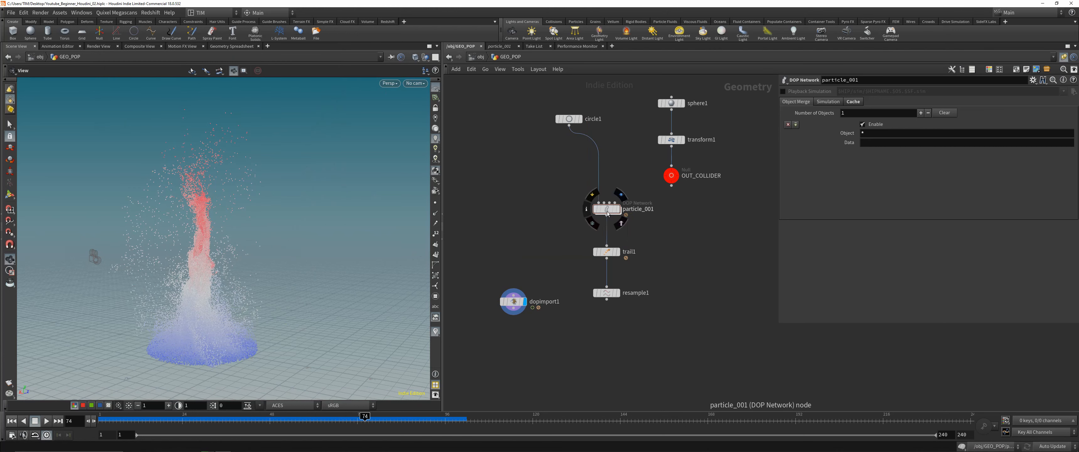
pyautogui.doubleClick(608, 213)
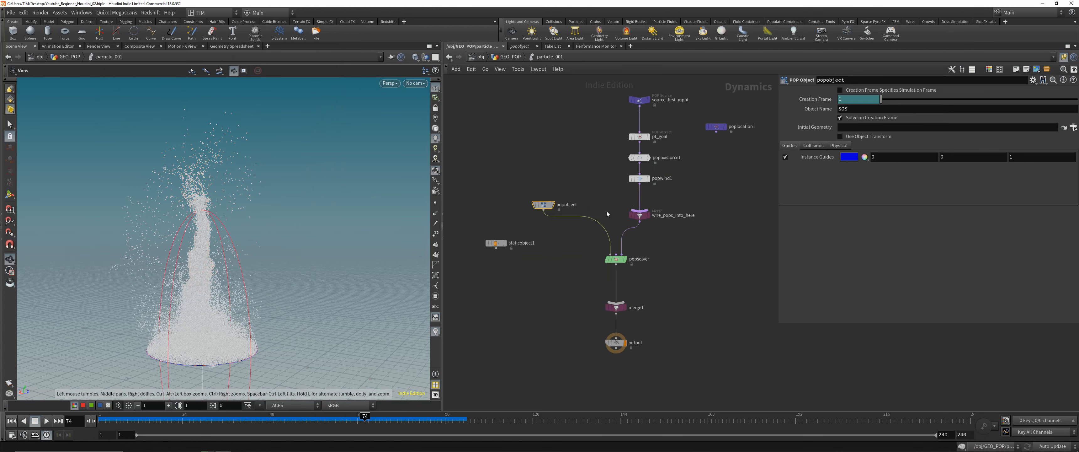
pyautogui.moveTo(842, 144); pyautogui.dragTo(872, 143)
pyautogui.write('1')
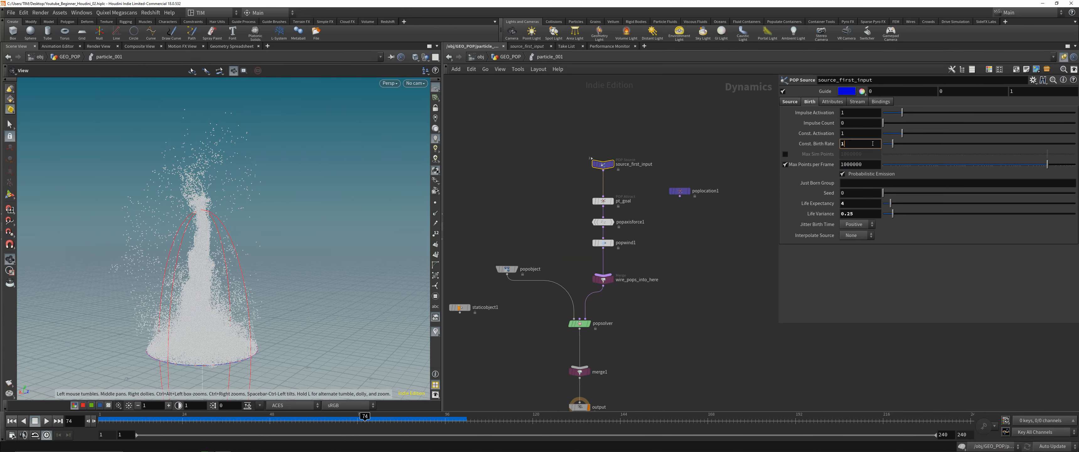
pyautogui.write('50000')
pyautogui.press('Return')
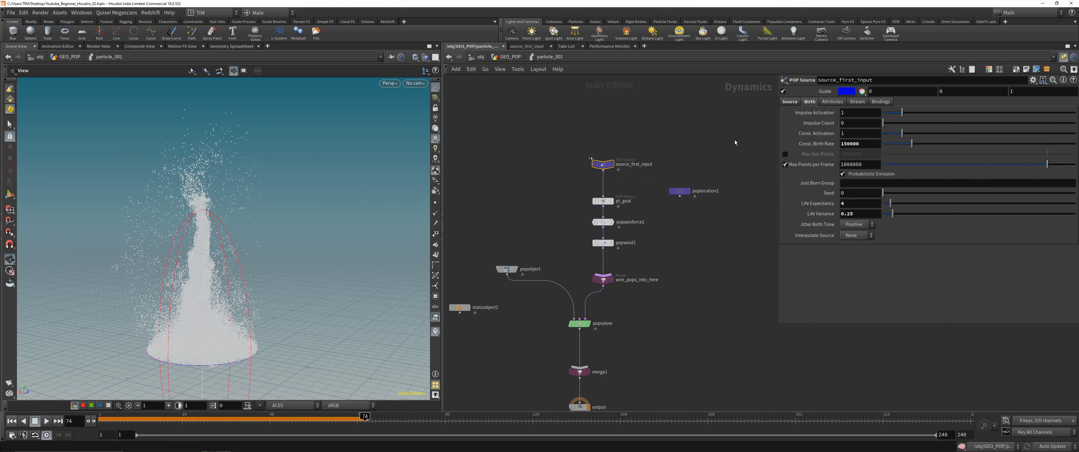
# Replay the denser simulation from the first frame and check the point count in dopimport1's node info.
pyautogui.click(12, 420)
pyautogui.click(47, 421)
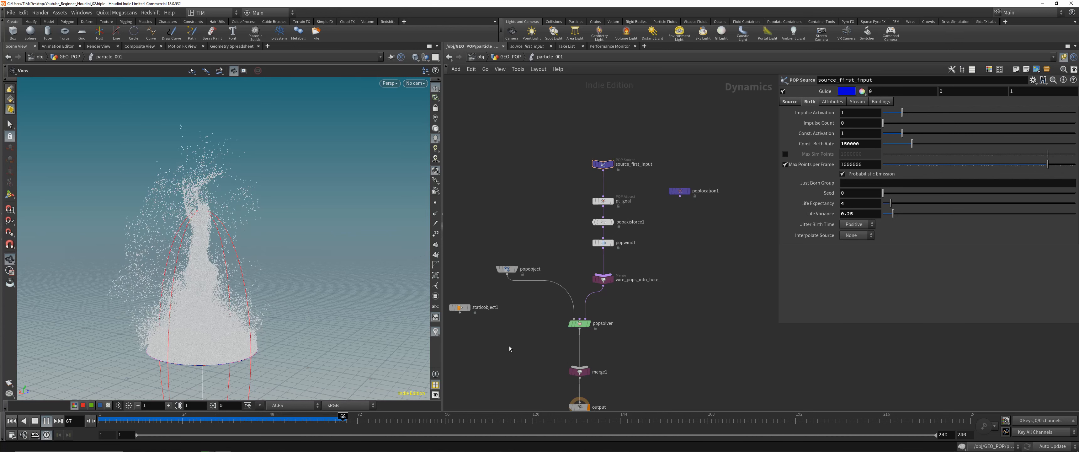
pyautogui.press('u')
pyautogui.middleClick(516, 305)
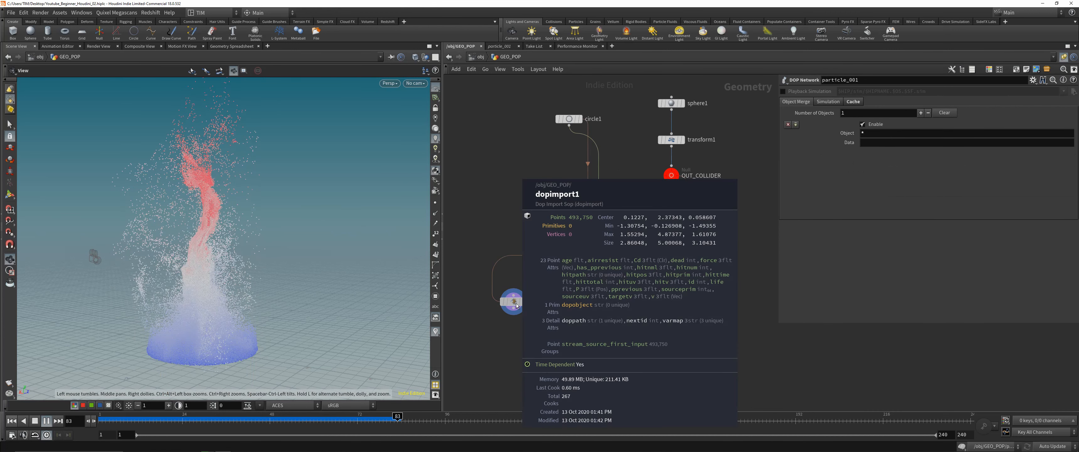
pyautogui.middleClick(523, 303)
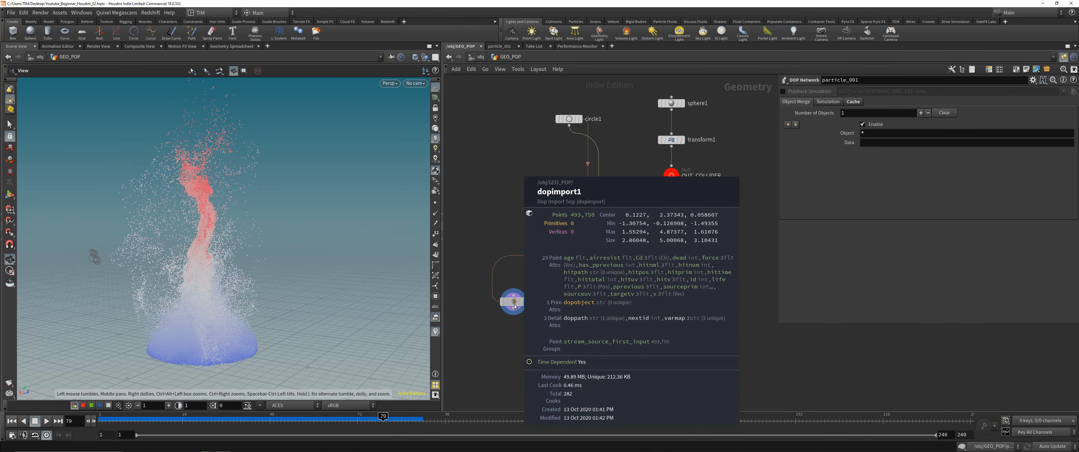
pyautogui.click(520, 295)
pyautogui.middleClick(518, 302)
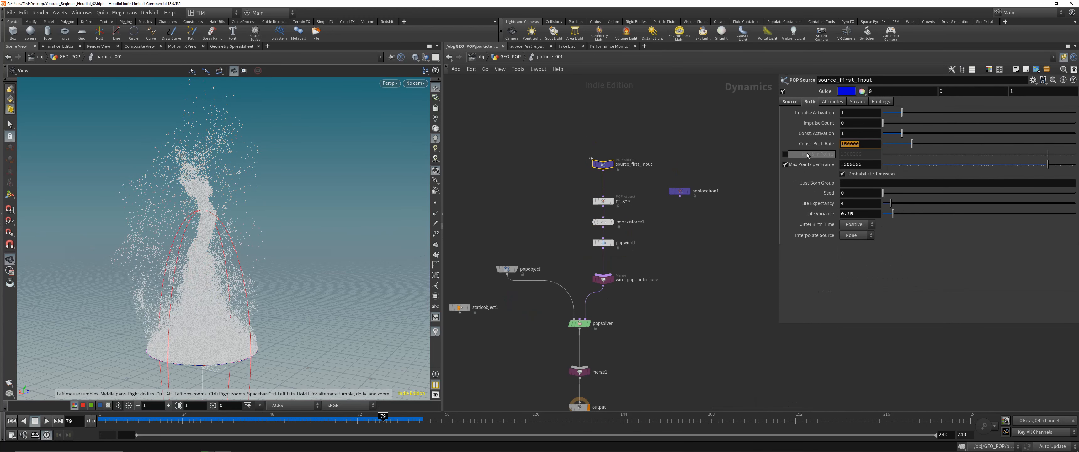
# Set source_first_input's Const. Birth Rate to 350000 and Life Expectancy to 4.5, with the timeline at the first frame.
pyautogui.write('3')
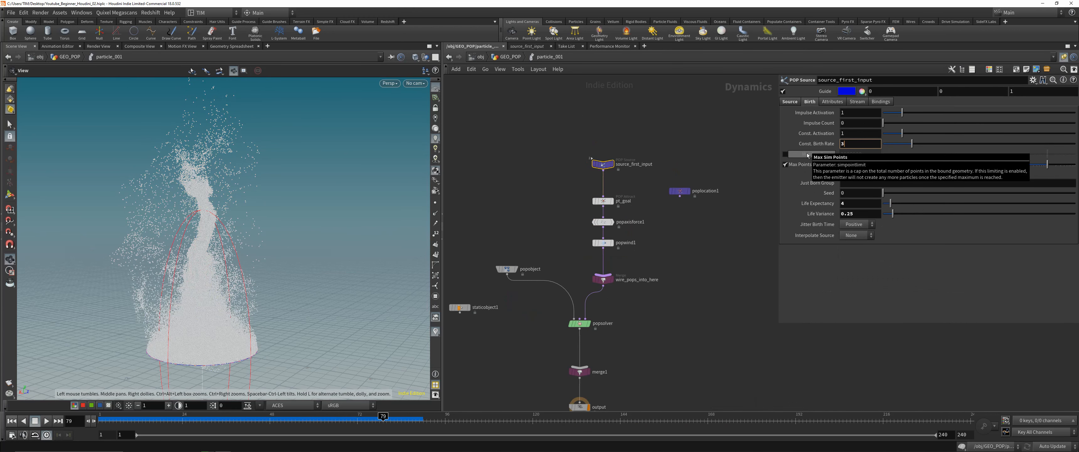
pyautogui.write('50000')
pyautogui.press('Return')
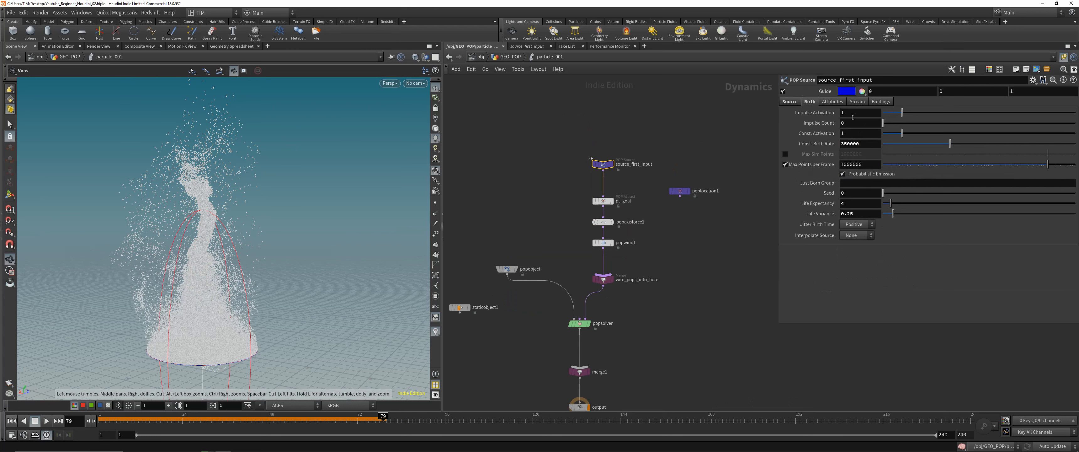
pyautogui.click(12, 420)
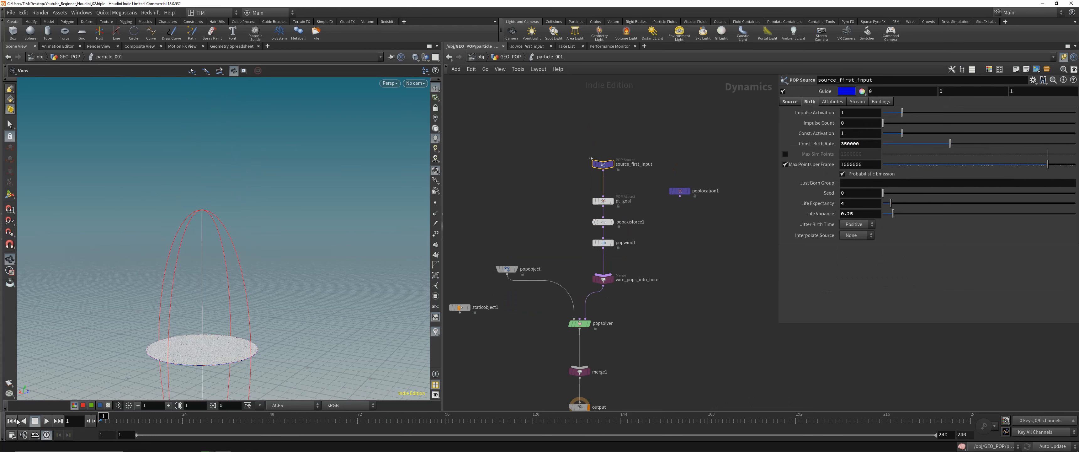
pyautogui.click(854, 204)
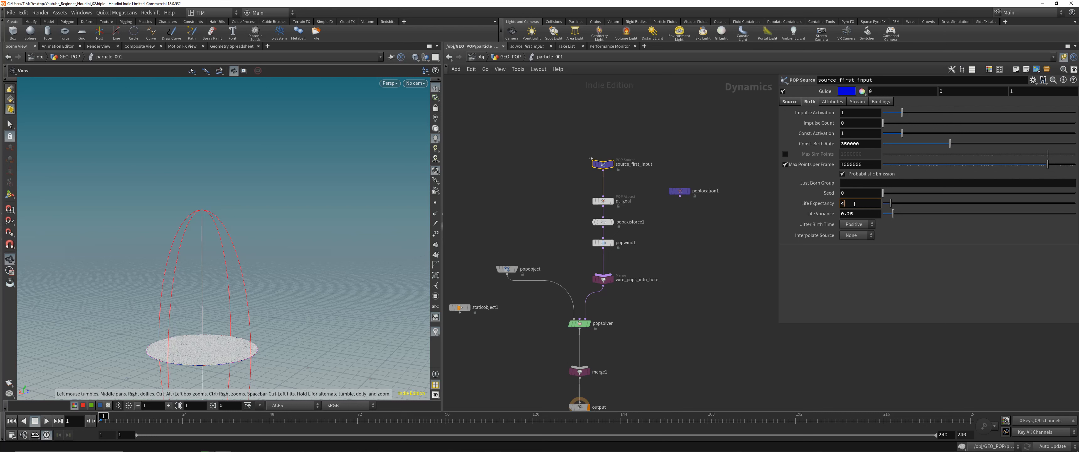
pyautogui.press('Return')
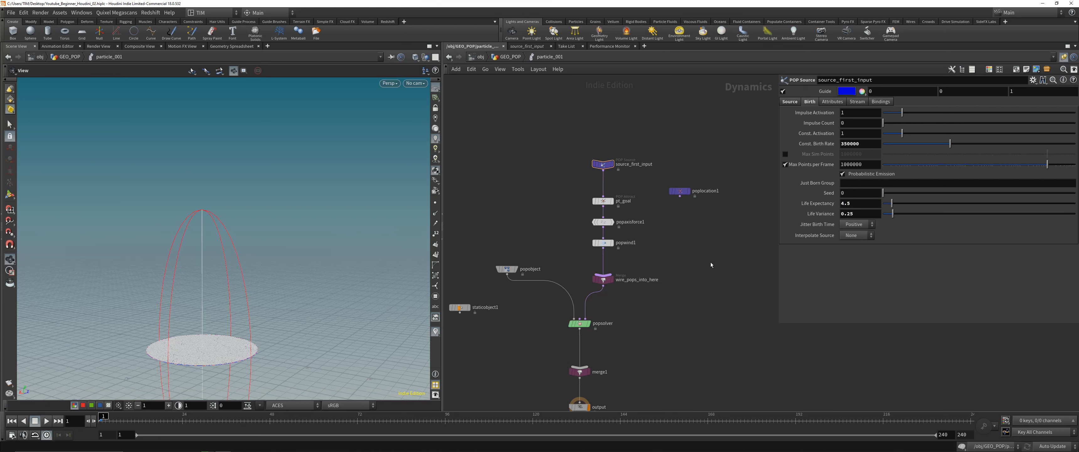
# Align dopimport1 level with resample1 in the GEO_POP network and display resample1.
pyautogui.press('u')
pyautogui.moveTo(515, 299); pyautogui.dragTo(506, 290)
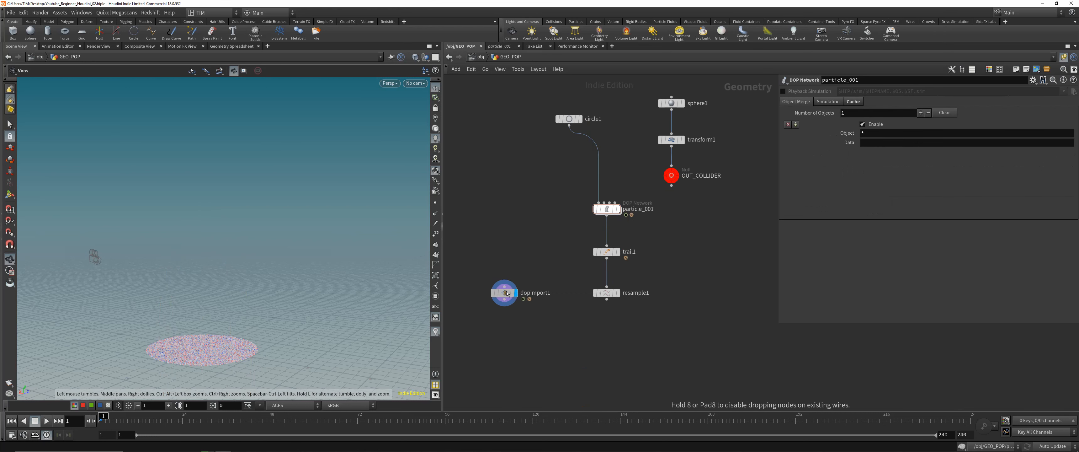
pyautogui.moveTo(546, 303); pyautogui.dragTo(544, 276, button='middle')
pyautogui.click(599, 277)
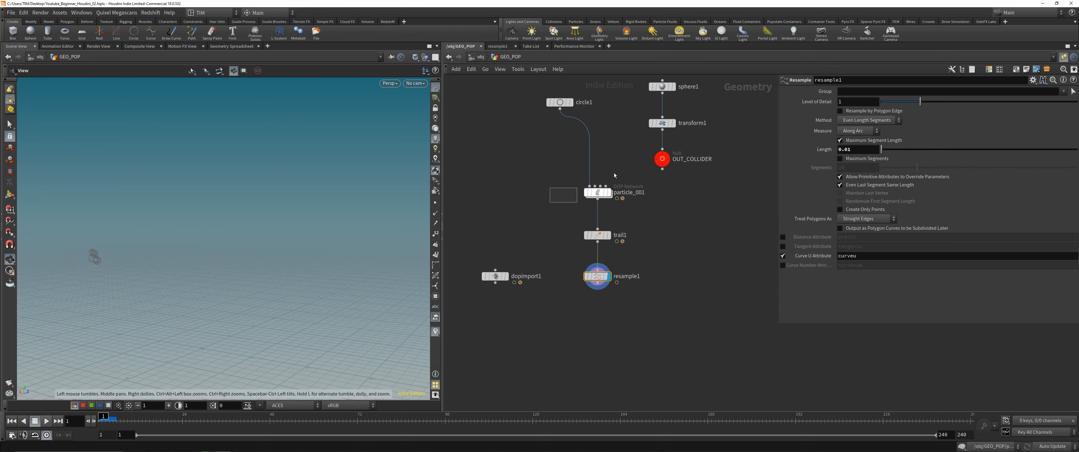
# Lower source_first_input's Const. Birth Rate inside particle_001 to 15000.
pyautogui.click(598, 192)
pyautogui.doubleClick(598, 192)
pyautogui.click(872, 144)
pyautogui.doubleClick(872, 144)
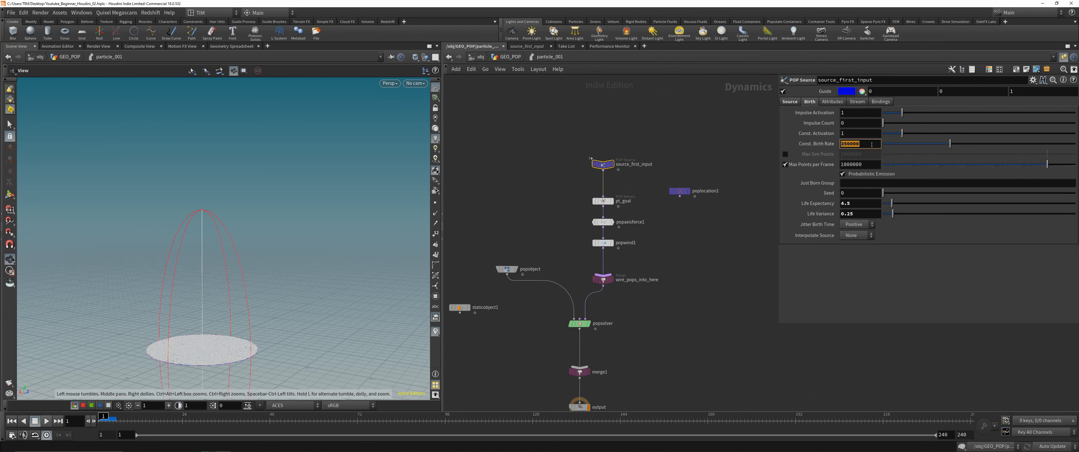
pyautogui.write('15000')
pyautogui.press('Return')
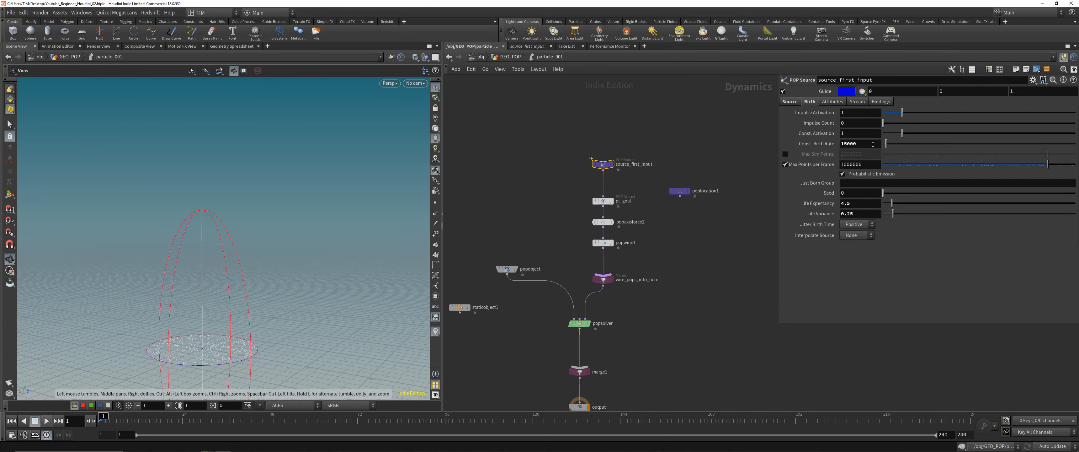
# Go back up to GEO_POP and play the particle_001 simulation, viewing the whole particle column.
pyautogui.press('u')
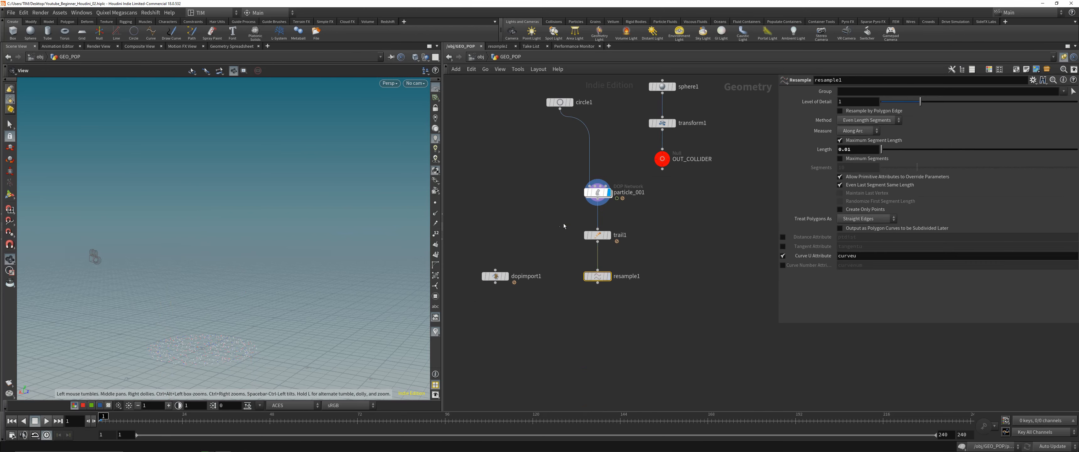
pyautogui.click(46, 421)
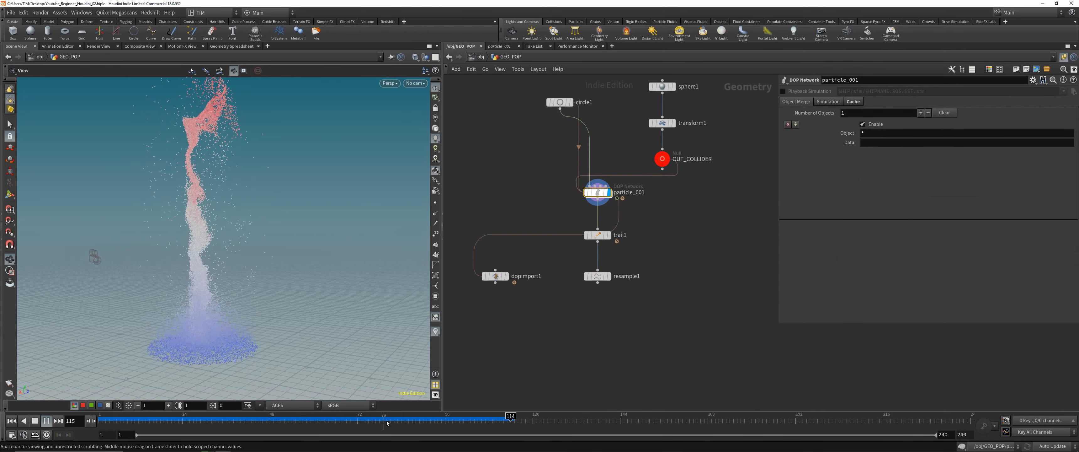
pyautogui.moveTo(213, 349); pyautogui.dragTo(215, 287)
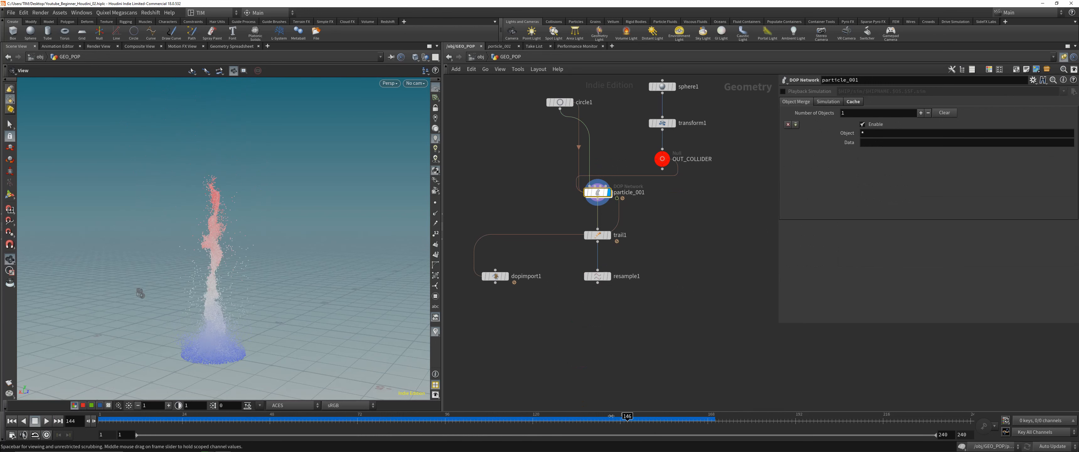
# Display resample1 at frame 131 and examine the resampled trail lines up close.
pyautogui.click(598, 276)
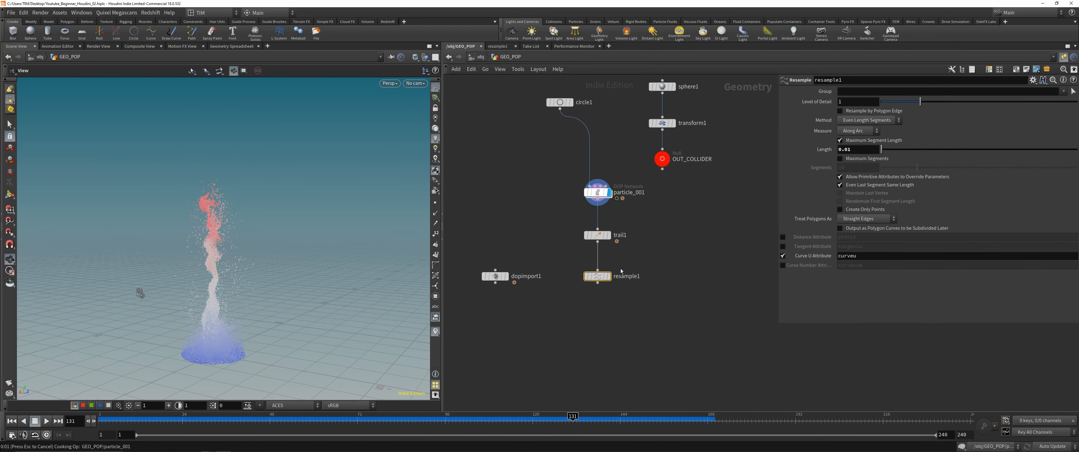
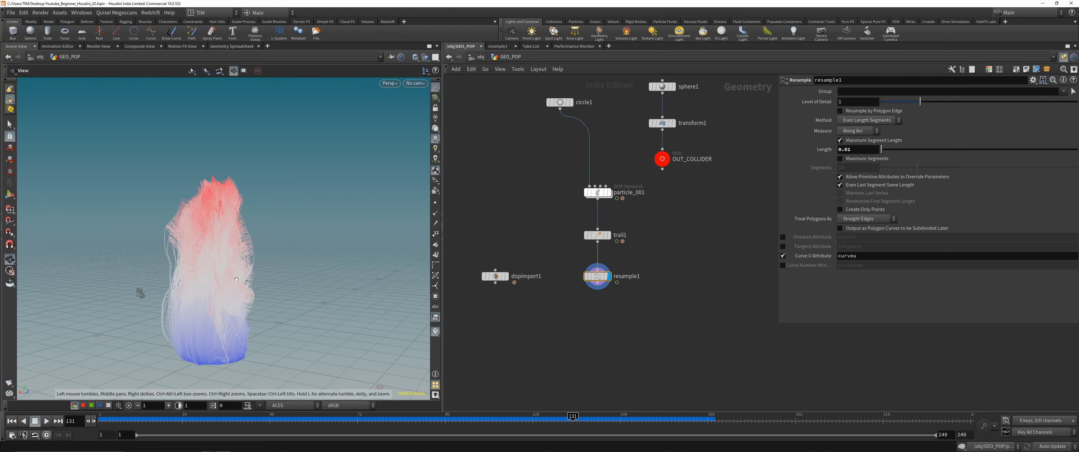
pyautogui.moveTo(229, 341); pyautogui.dragTo(245, 344)
pyautogui.scroll(5, 245, 344)
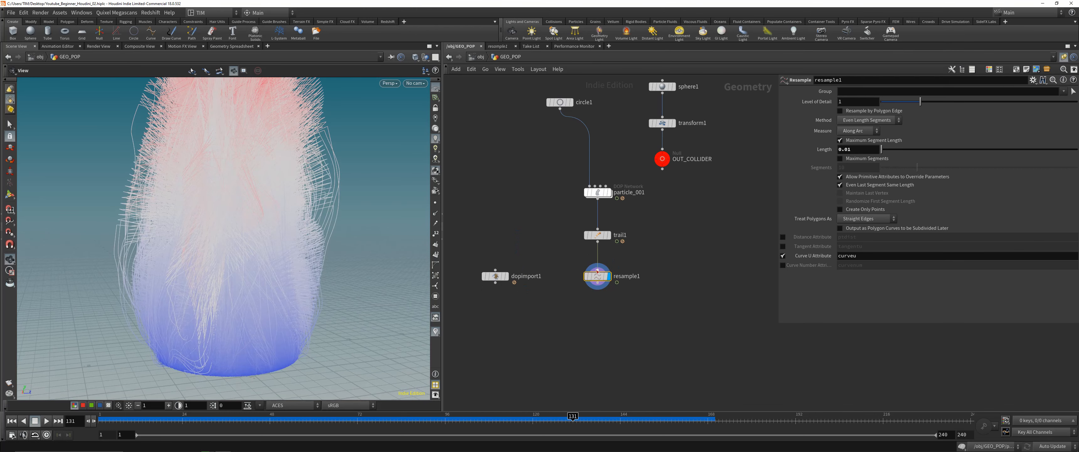
pyautogui.middleClick(597, 235)
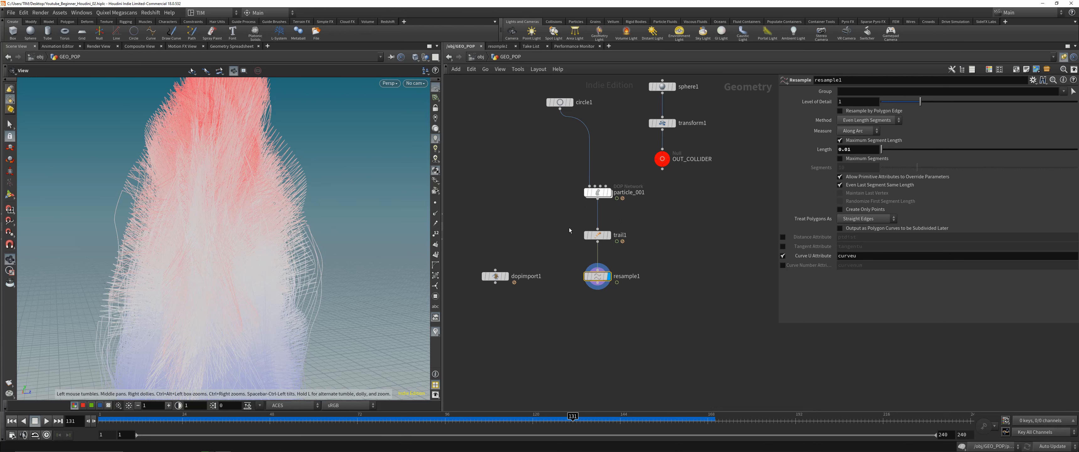
# Return to the first frame and set source_first_input's Const. Birth Rate inside particle_001 to 1000.
pyautogui.hotkey('ctrl', 'Up')
pyautogui.doubleClick(599, 192)
pyautogui.click(855, 145)
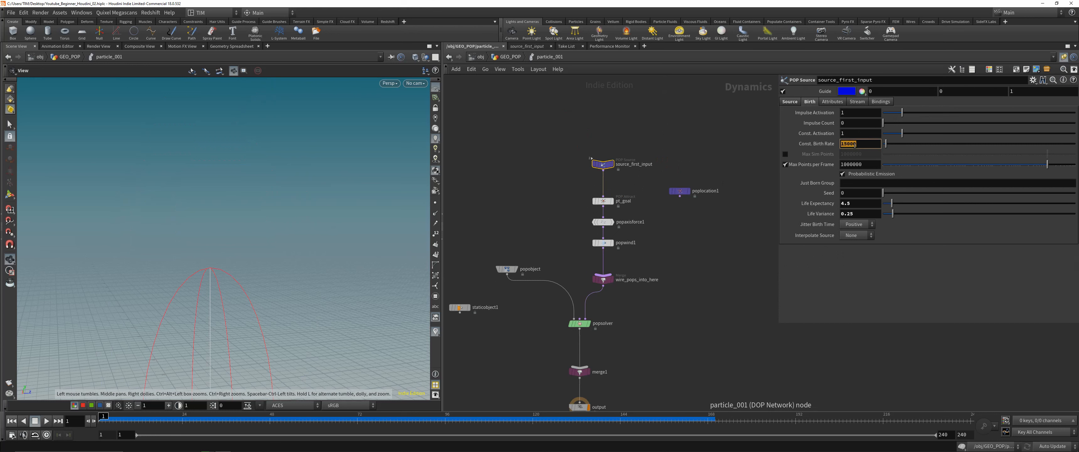
pyautogui.write('1000')
pyautogui.press('Return')
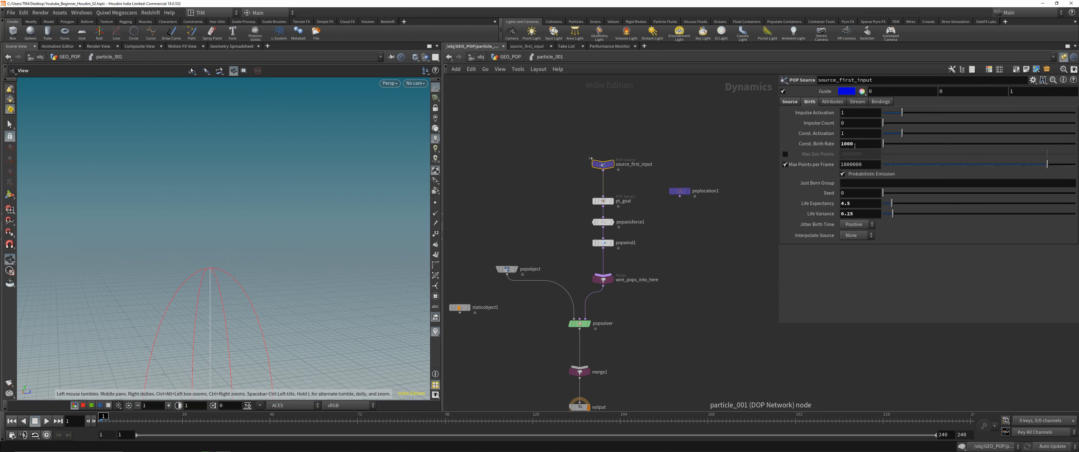
# Display particle_001 in GEO_POP and play the simulation with the reduced birth rate.
pyautogui.press('u')
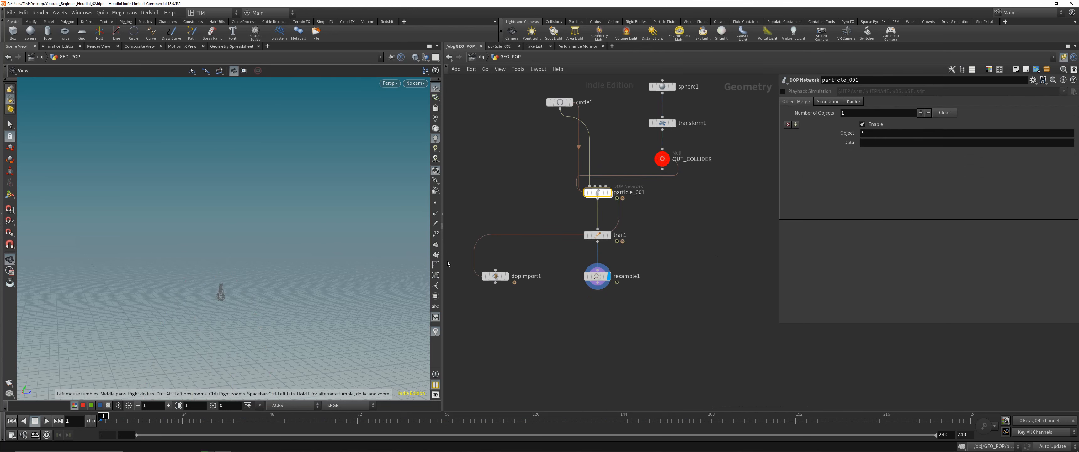
pyautogui.click(608, 192)
pyautogui.click(46, 421)
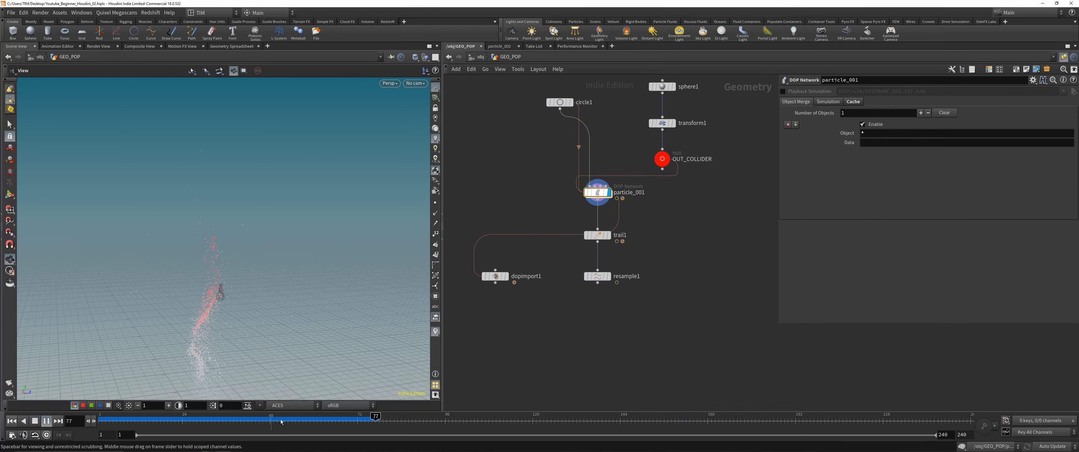
# Scrub the particle_001 simulation to frame 133, then display resample1 and view the trail lines.
pyautogui.moveTo(285, 417); pyautogui.dragTo(519, 414)
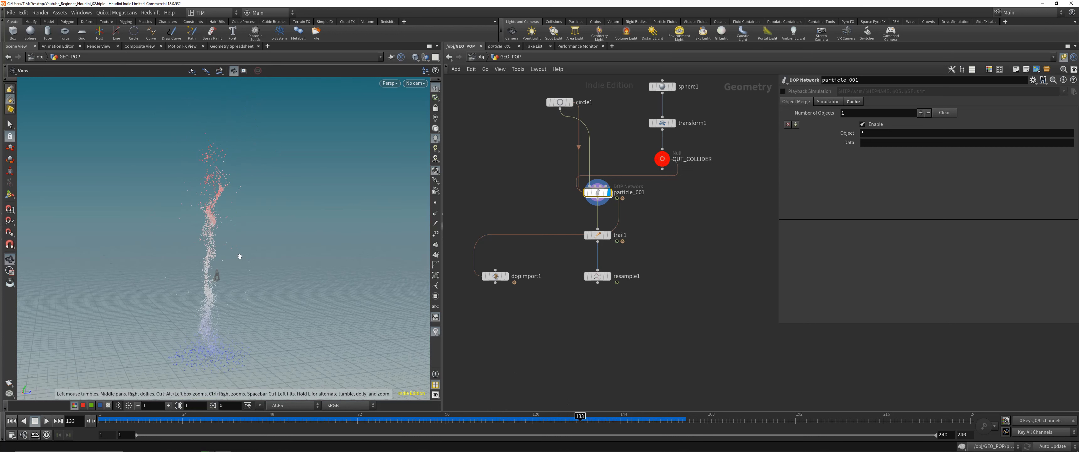
pyautogui.click(615, 275)
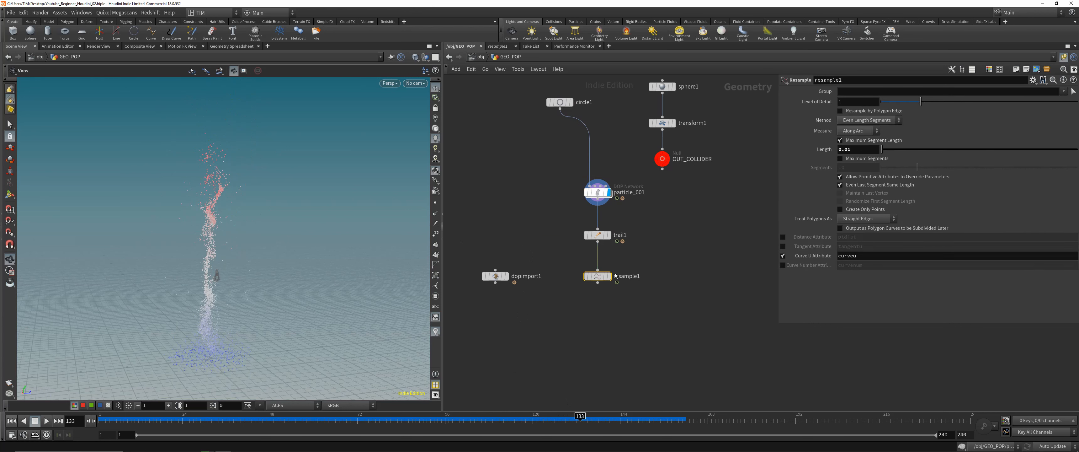
pyautogui.press('r')
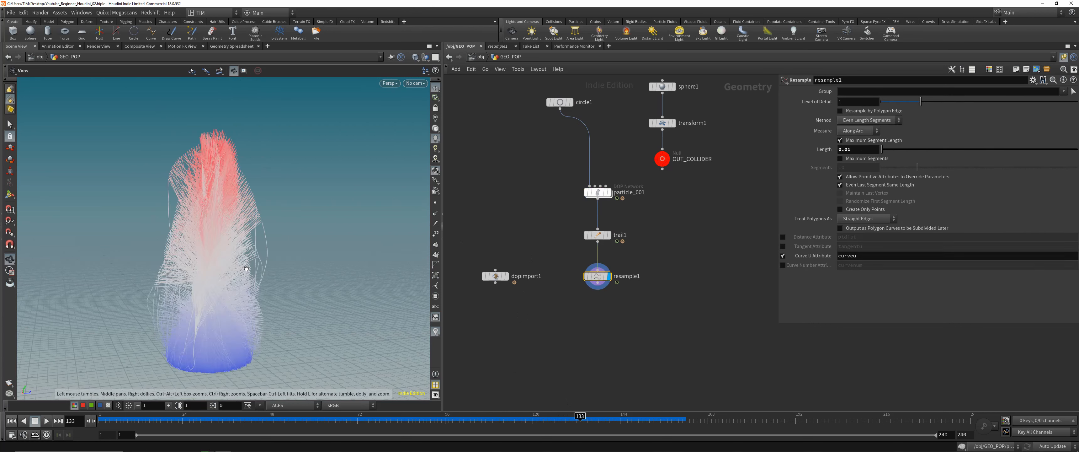
pyautogui.moveTo(247, 268); pyautogui.dragTo(300, 274)
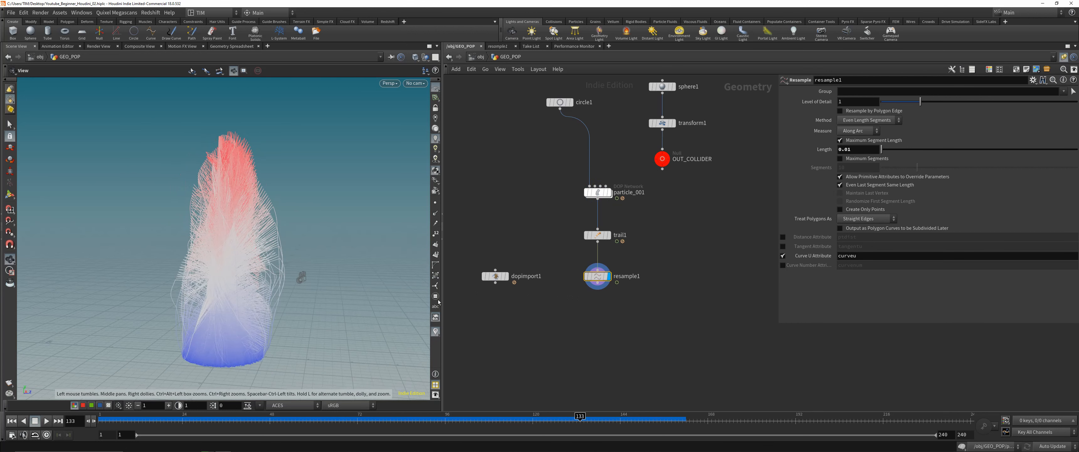
# Return to the first frame and, inside particle_001, duplicate source_first_input and wire the copy into pt_goal.
pyautogui.click(11, 421)
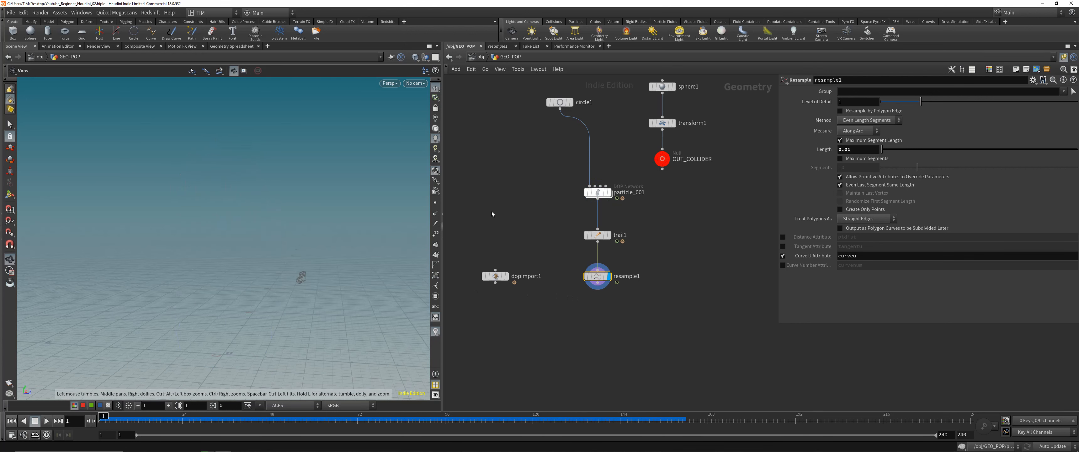
pyautogui.click(597, 193)
pyautogui.doubleClick(595, 193)
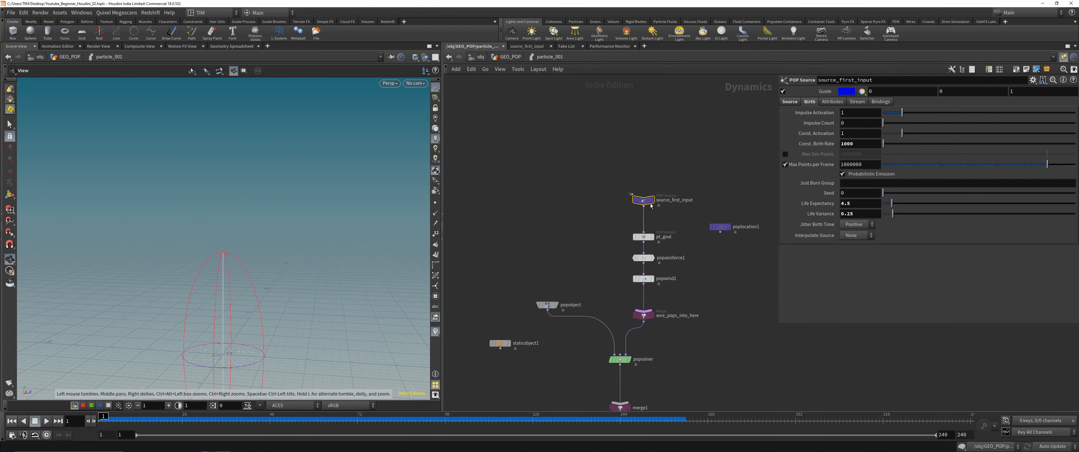
pyautogui.scroll(5, 614, 205)
pyautogui.keyDown('alt'); pyautogui.moveTo(640, 202); pyautogui.dragTo(681, 208); pyautogui.keyUp('alt')
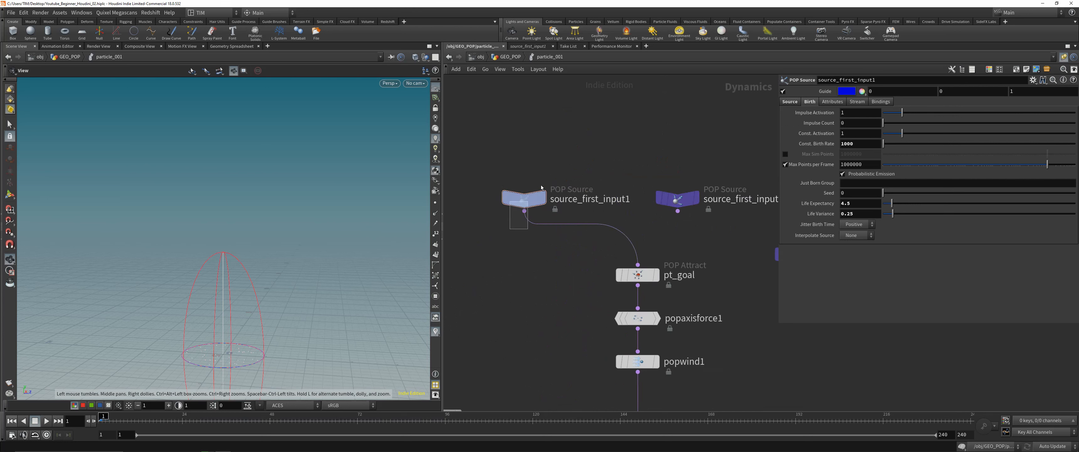
# Set the Impulse Count of source_first_input1 to 2500.
pyautogui.doubleClick(856, 124)
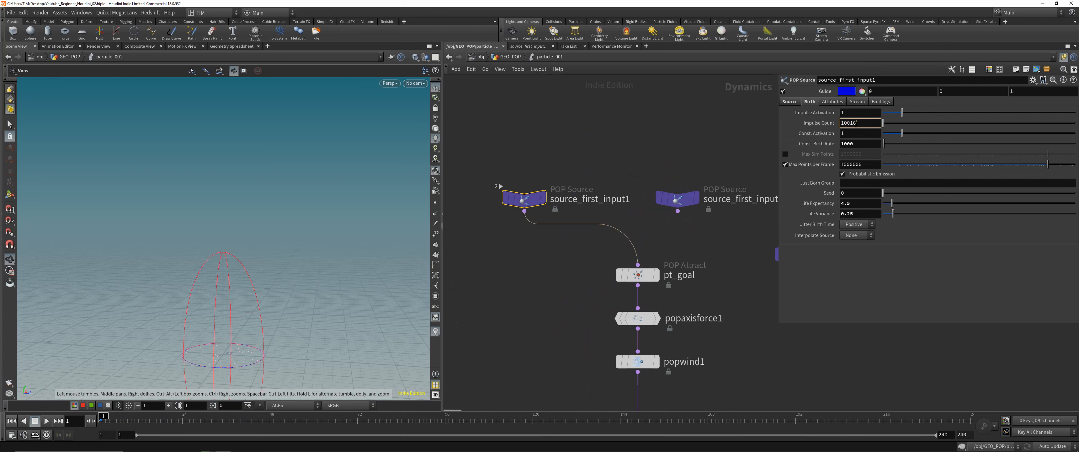
pyautogui.press('Return')
pyautogui.write('2')
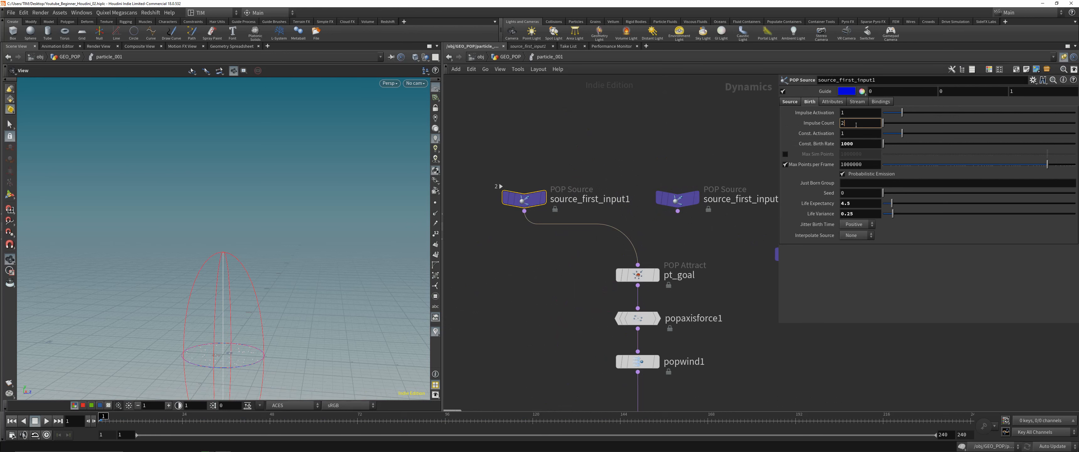
pyautogui.write('5000')
pyautogui.press('BackSpace')
pyautogui.press('BackSpace')
# Set both Const. Birth Rate and Const. Activation of source_first_input1 to 0.
pyautogui.doubleClick(857, 143)
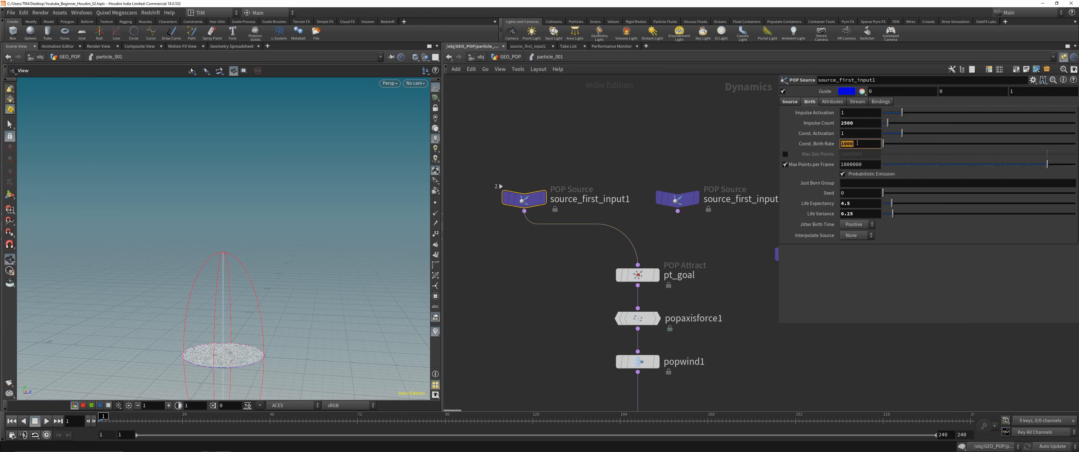
pyautogui.write('0')
pyautogui.doubleClick(857, 133)
pyautogui.write('0')
# Set the Impulse Activation of source_first_input1 to the expression $FF == 1.
pyautogui.click(858, 125)
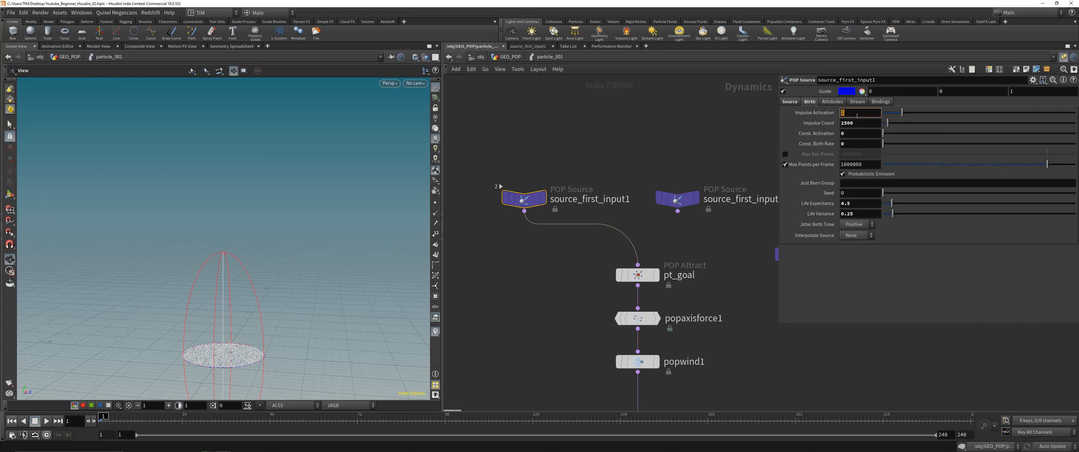
pyautogui.write('$F')
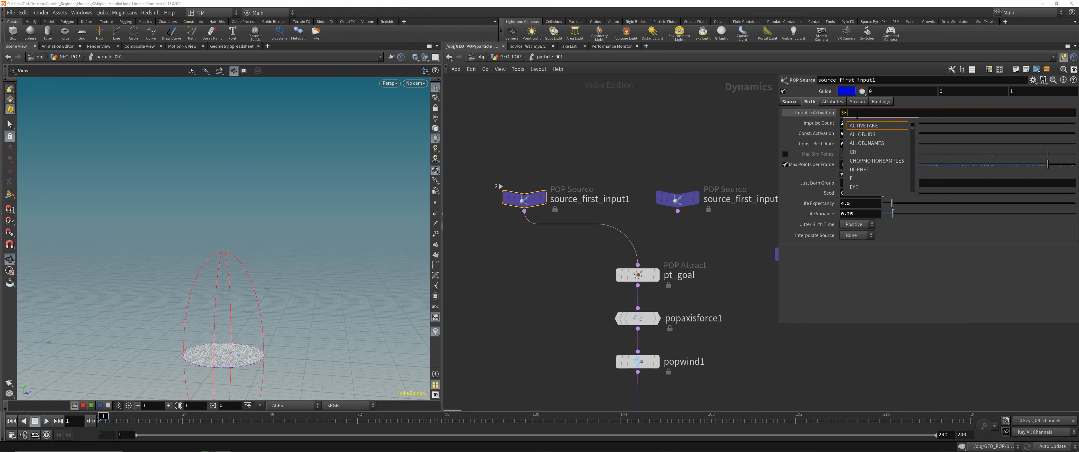
pyautogui.write('F == 1')
pyautogui.press('Return')
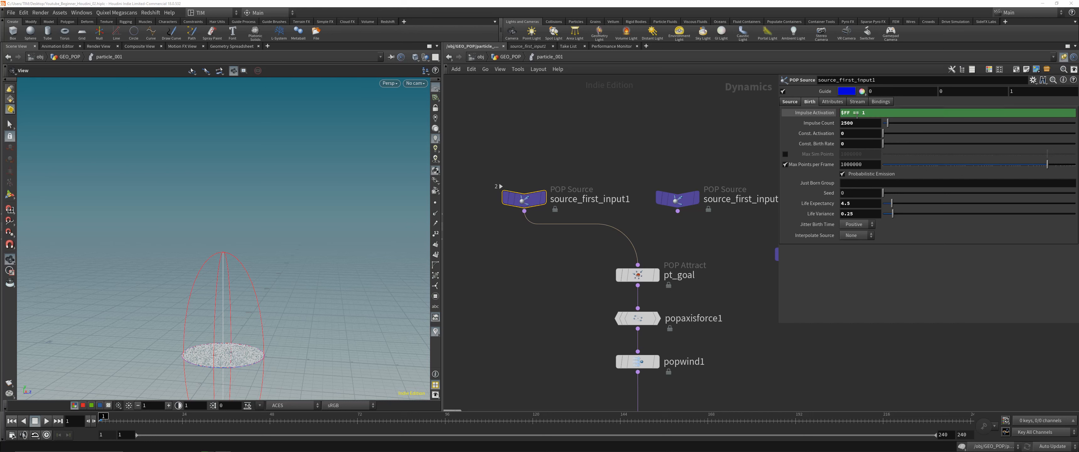
# Play the single-burst simulation, scrub to frame 103 and save the scene.
pyautogui.press('Up')
pyautogui.scroll(-3, 237, 303)
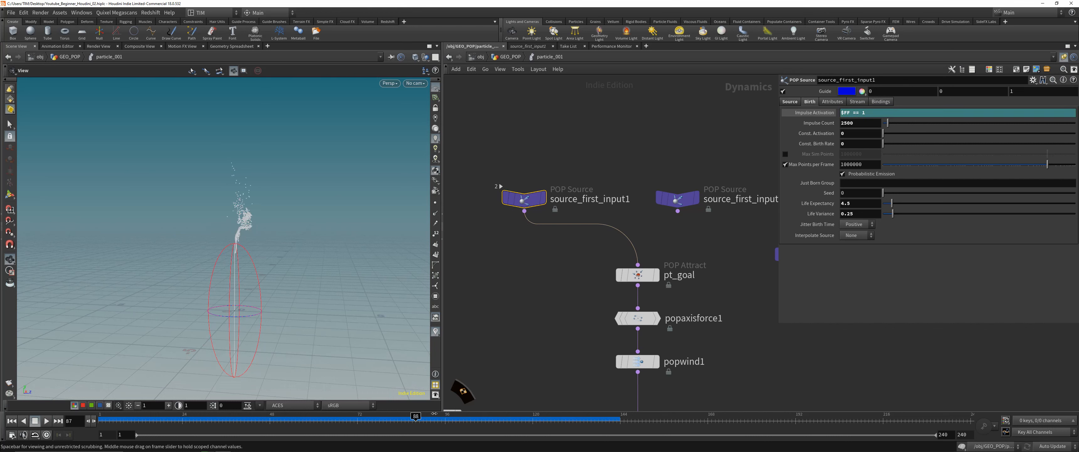
pyautogui.click(564, 418)
pyautogui.moveTo(554, 417); pyautogui.dragTo(471, 417)
pyautogui.hotkey('ctrl', 's')
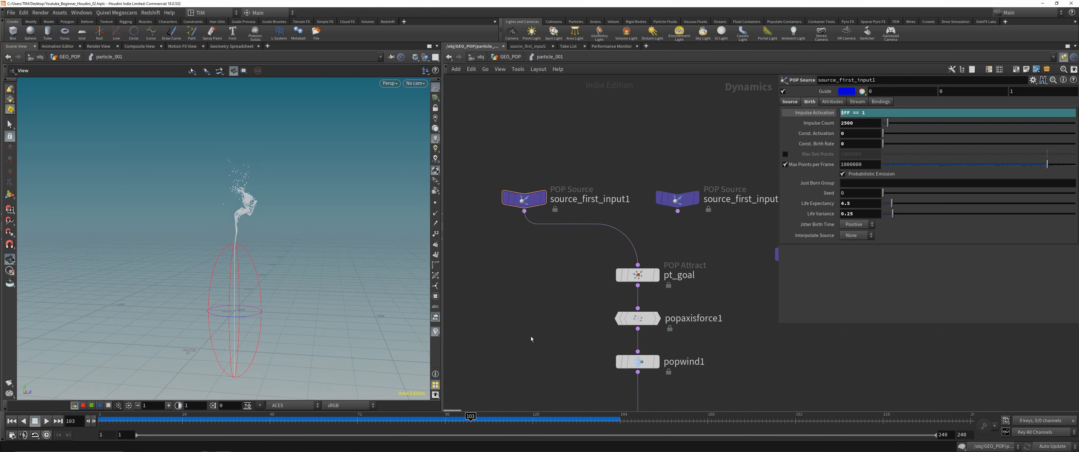
# Go back up to GEO_POP, display resample1 and examine the burst trails from several angles and distances.
pyautogui.press('u')
pyautogui.moveTo(573, 303); pyautogui.dragTo(636, 266)
pyautogui.press('r')
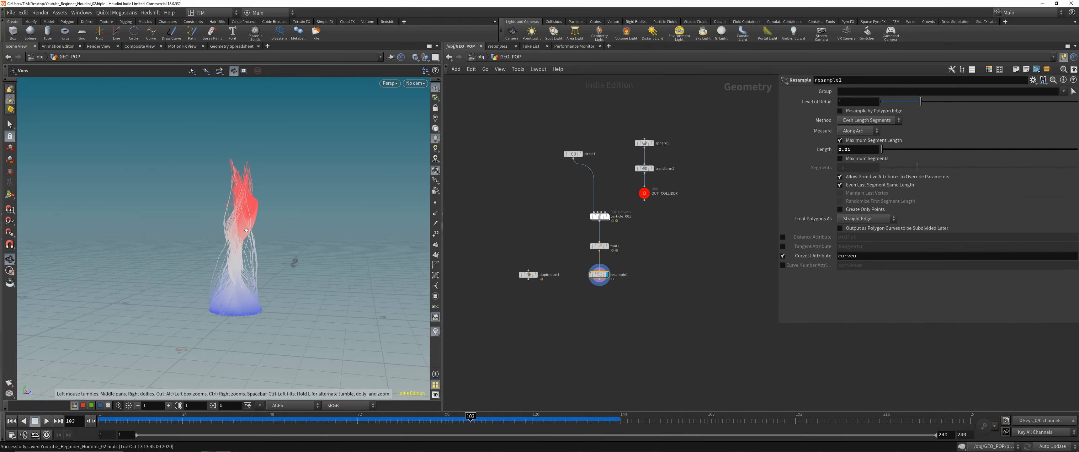
pyautogui.scroll(5, 266, 206)
pyautogui.moveTo(266, 207); pyautogui.dragTo(337, 212)
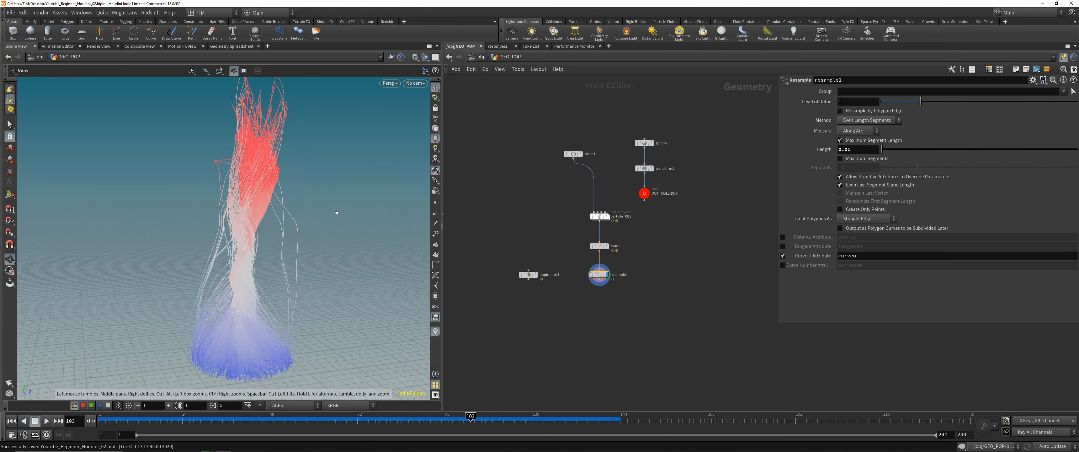
pyautogui.moveTo(236, 332); pyautogui.dragTo(247, 239, button='middle')
pyautogui.scroll(4, 248, 239)
pyautogui.moveTo(247, 239); pyautogui.dragTo(333, 212)
pyautogui.scroll(-4, 332, 212)
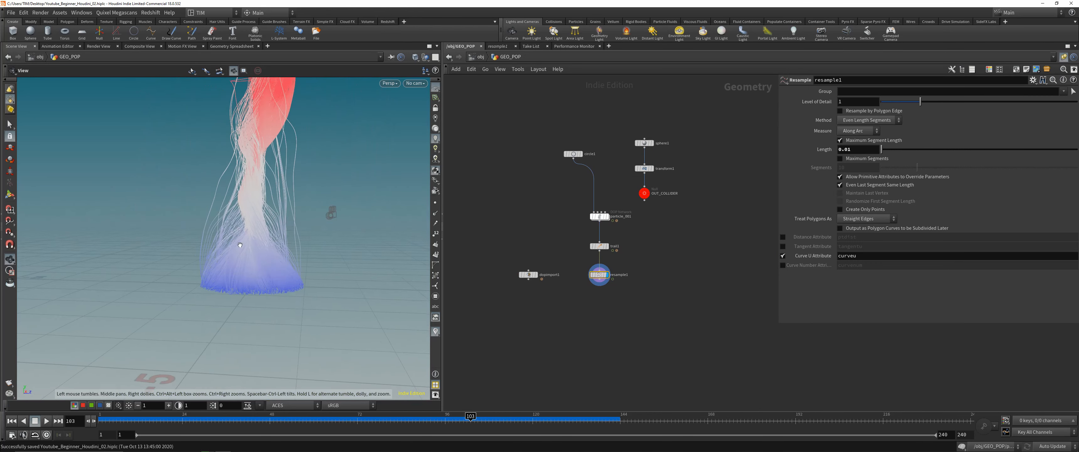
pyautogui.moveTo(332, 212); pyautogui.dragTo(320, 265, button='middle')
# Check the resampled trails at frame 121 and back at frame 95 from different angles, and save the scene.
pyautogui.moveTo(416, 418); pyautogui.dragTo(537, 410)
pyautogui.click(559, 319)
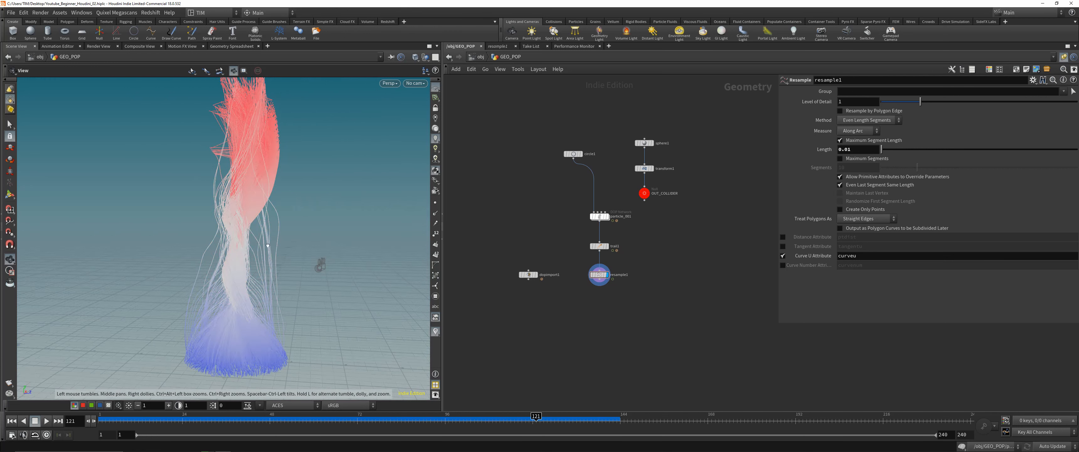
pyautogui.moveTo(272, 246); pyautogui.dragTo(209, 252)
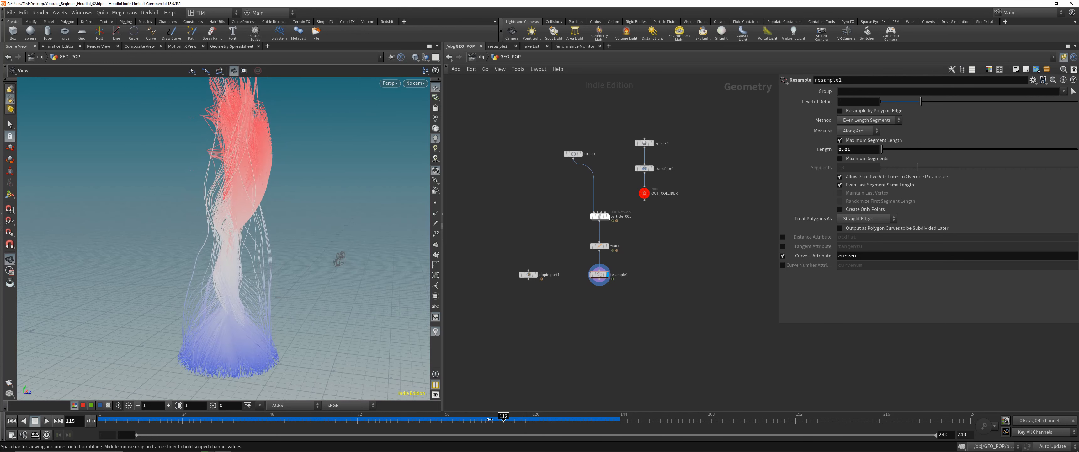
pyautogui.moveTo(490, 419); pyautogui.dragTo(443, 419)
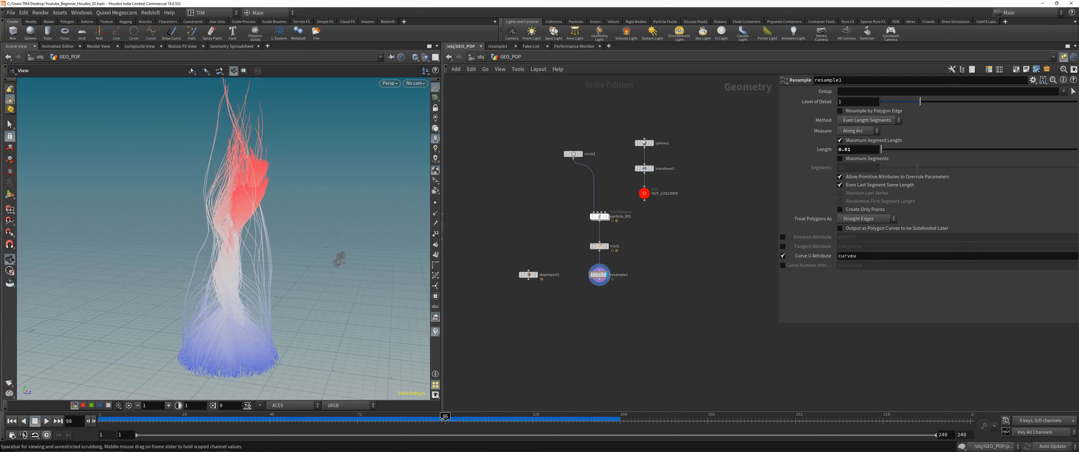
pyautogui.moveTo(224, 229); pyautogui.dragTo(174, 208)
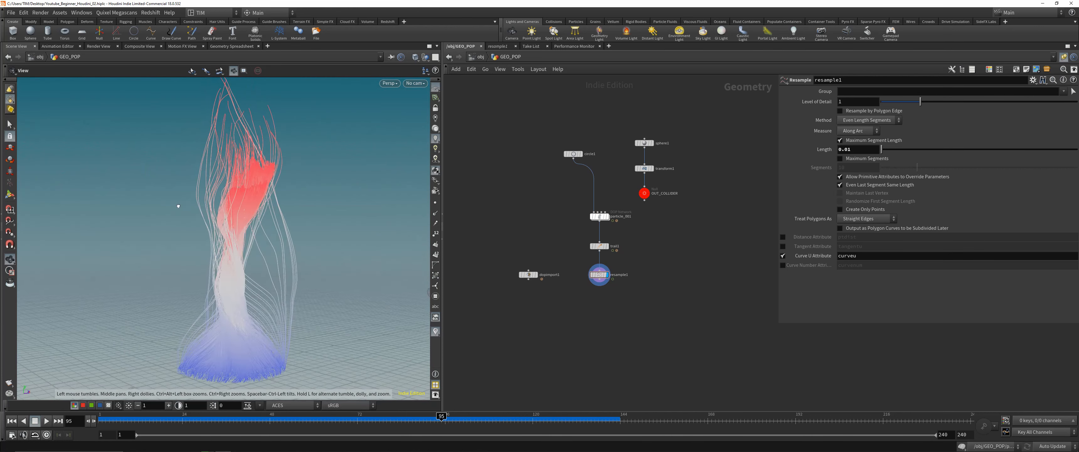
pyautogui.scroll(3, 569, 251)
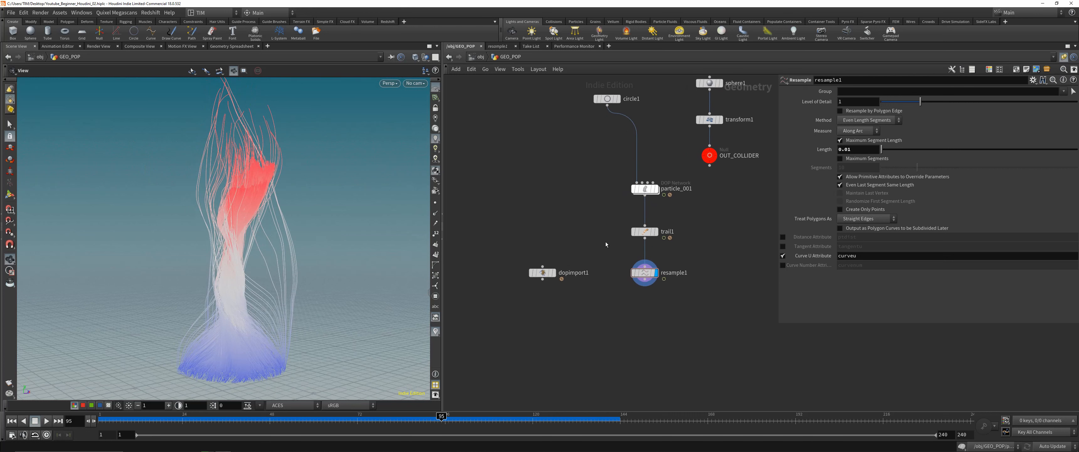
pyautogui.hotkey('ctrl', 's')
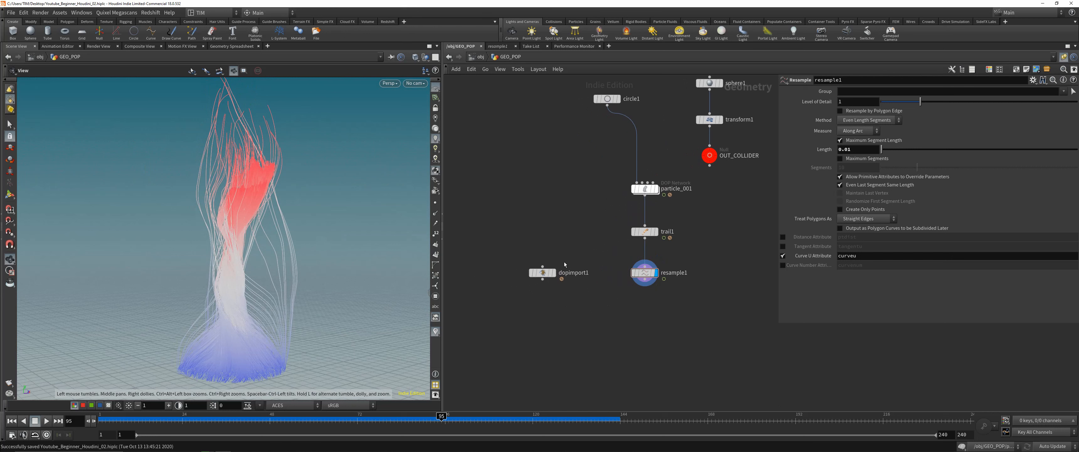
# Display particle_001 and, inside it, reconnect source_first_input to pt_goal in place of source_first_input1.
pyautogui.moveTo(588, 227); pyautogui.dragTo(563, 235, button='middle')
pyautogui.click(623, 198)
pyautogui.press('r')
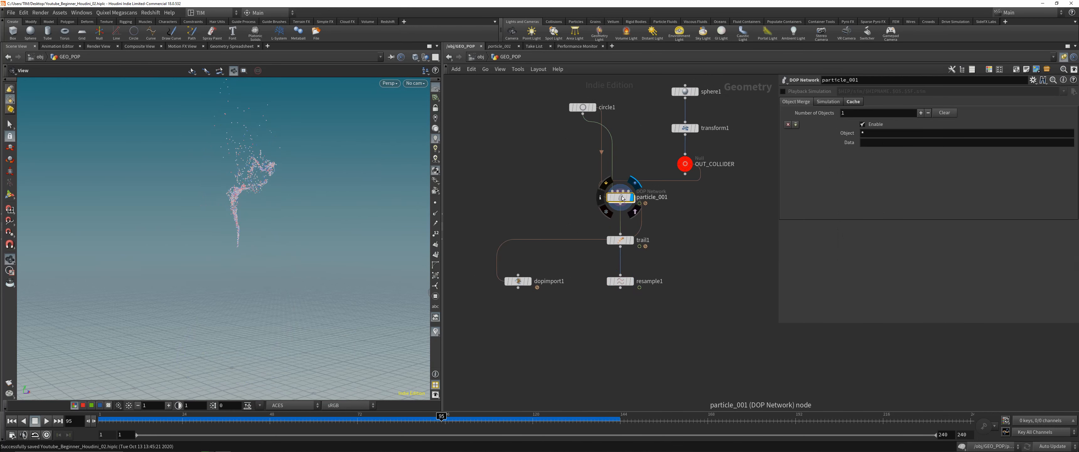
pyautogui.doubleClick(623, 198)
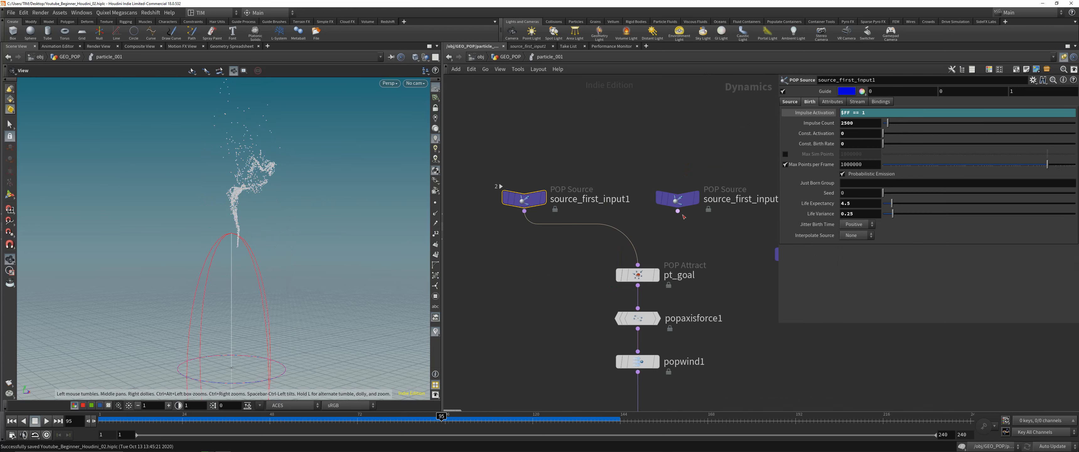
pyautogui.scroll(-1, 564, 275)
# Go back up to GEO_POP and play the continuous particle simulation from the first frame.
pyautogui.press('u')
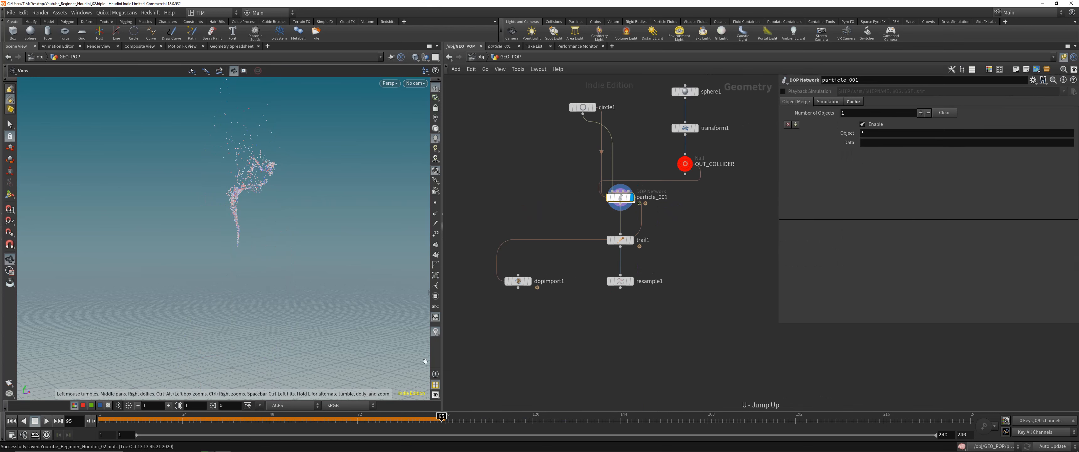
pyautogui.click(12, 421)
pyautogui.click(46, 421)
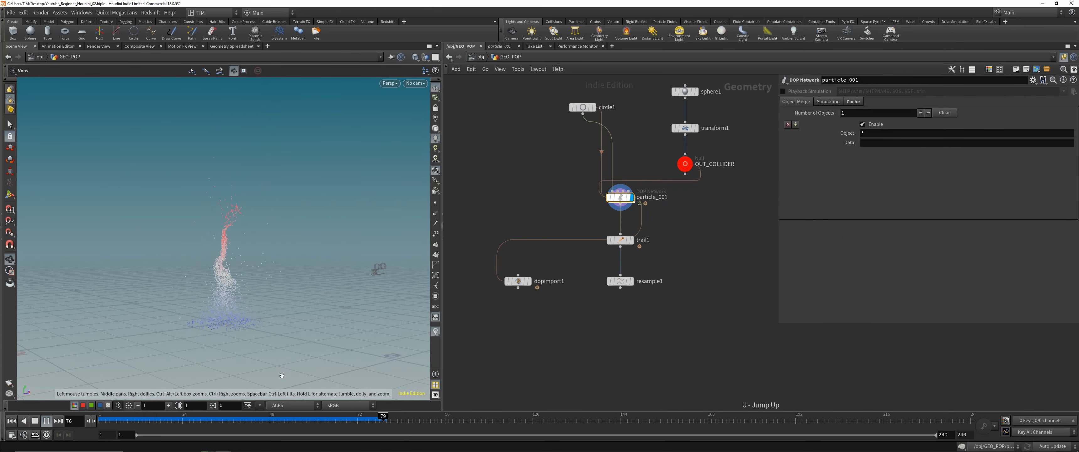
# Set source_first_input's Const. Birth Rate inside particle_001 to 35000 and return to GEO_POP.
pyautogui.doubleClick(620, 198)
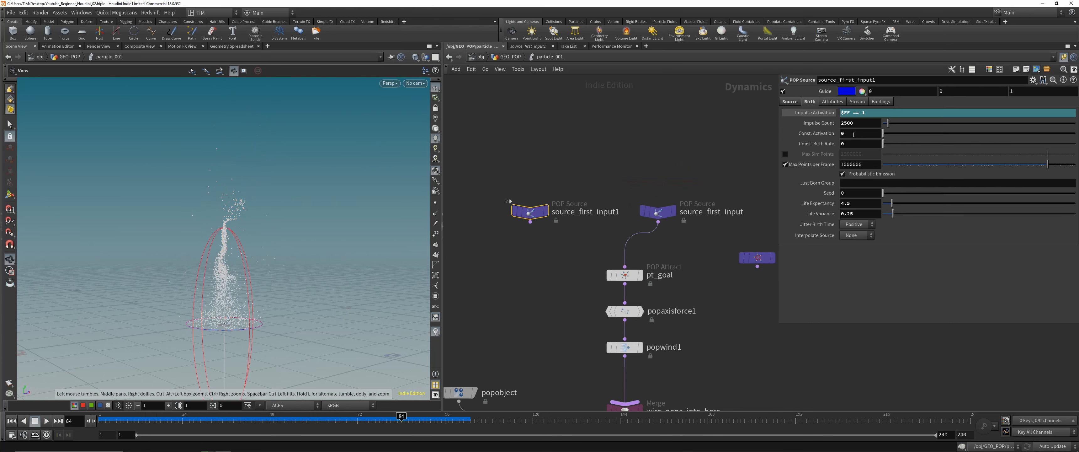
pyautogui.click(657, 211)
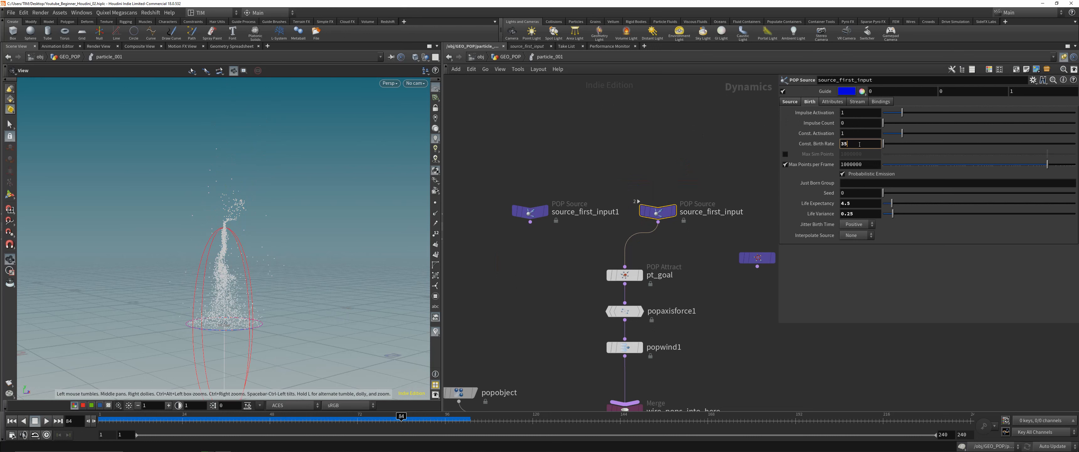
pyautogui.write('000')
pyautogui.press('Return')
pyautogui.press('u')
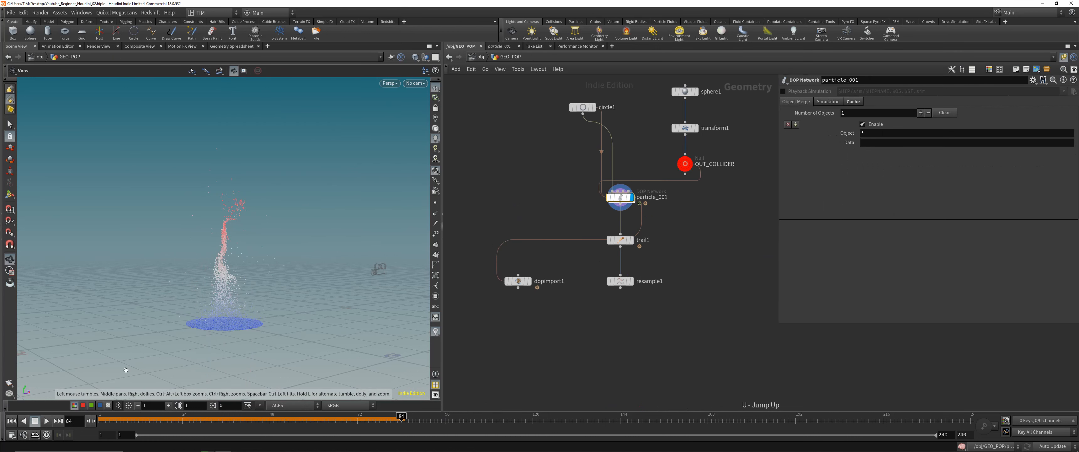
# Play the particle simulation from the first frame and display the dopimport1 node.
pyautogui.click(17, 421)
pyautogui.click(46, 420)
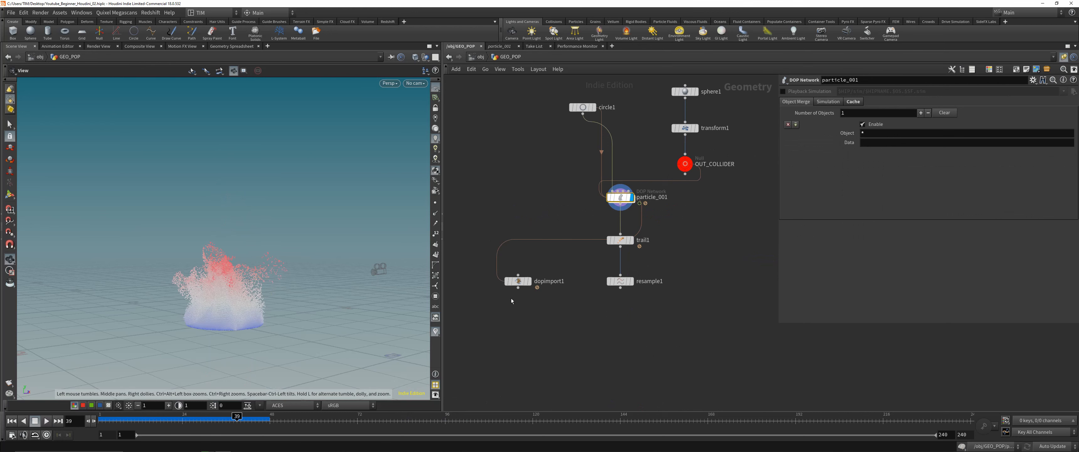
pyautogui.click(519, 282)
pyautogui.middleClick(518, 281)
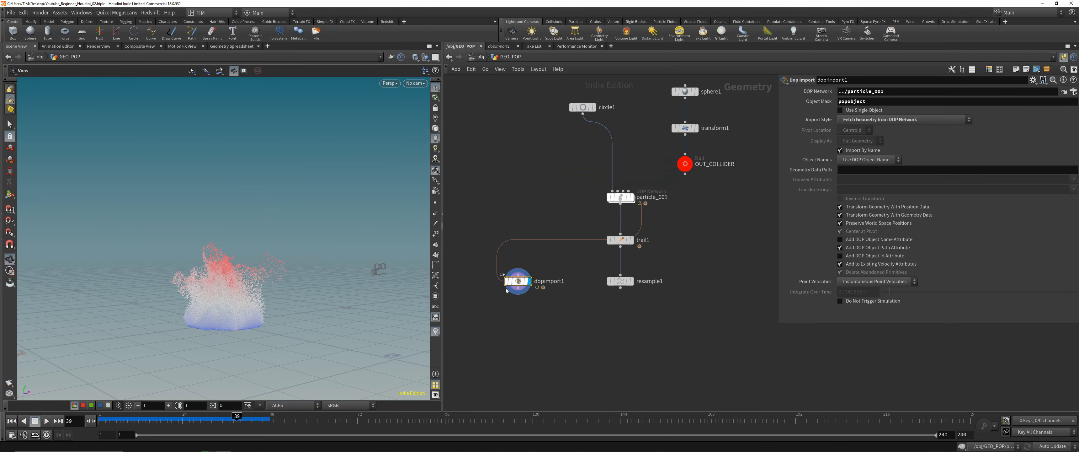
# Set the substeps of the particle_001 DOP network to 3.
pyautogui.click(621, 197)
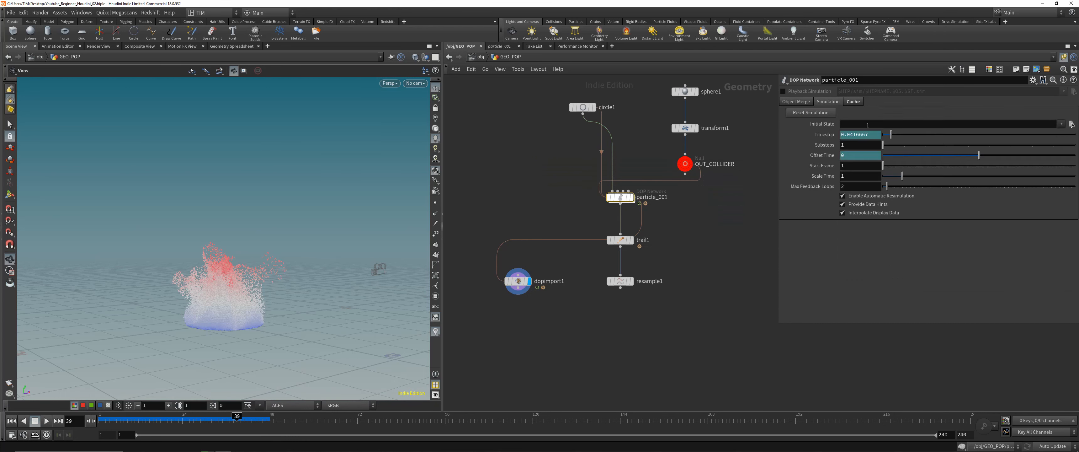
pyautogui.write('3')
pyautogui.press('Return')
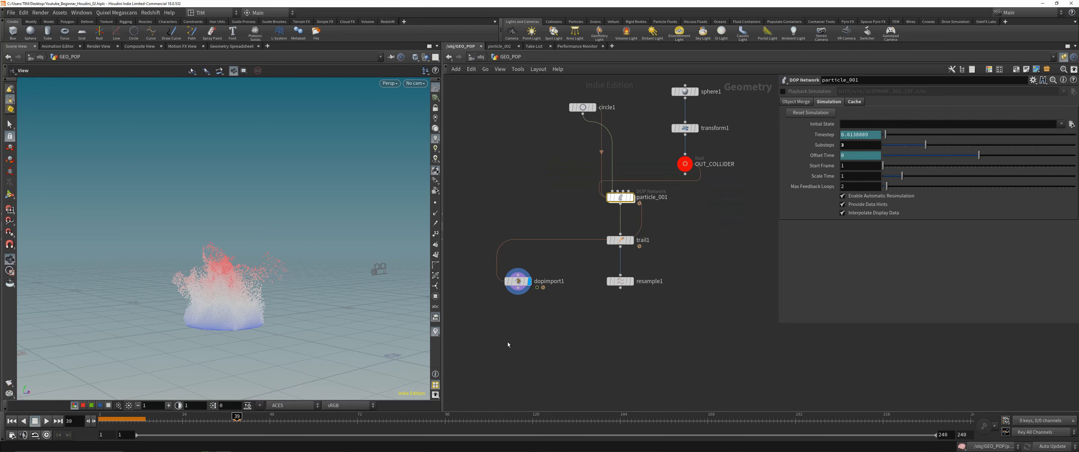
# Replay the simulation from the first frame and scrub through the cached frames to examine the particle motion.
pyautogui.click(12, 420)
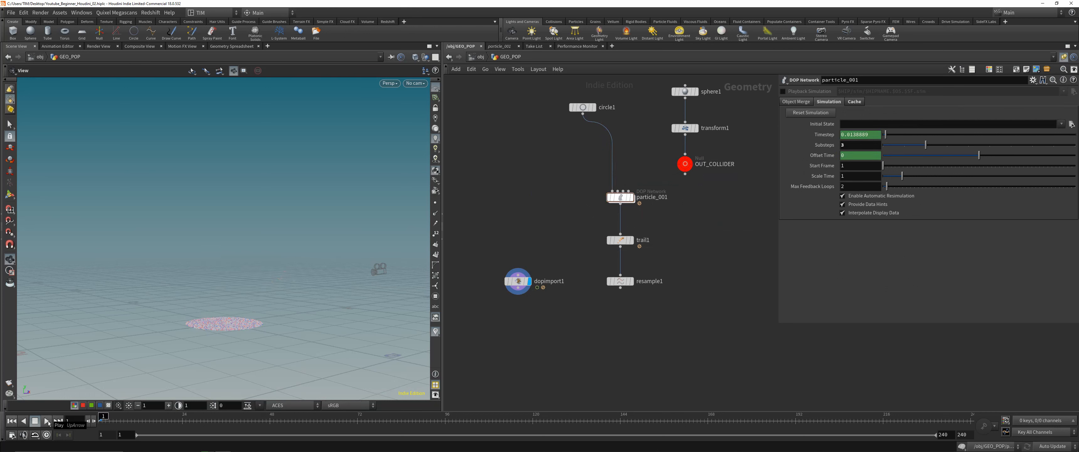
pyautogui.click(46, 421)
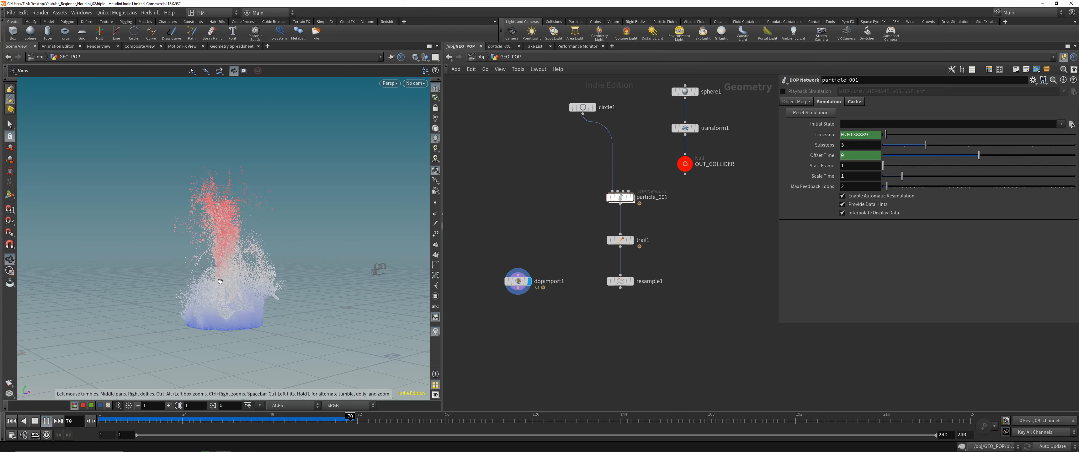
pyautogui.moveTo(260, 420); pyautogui.dragTo(153, 419)
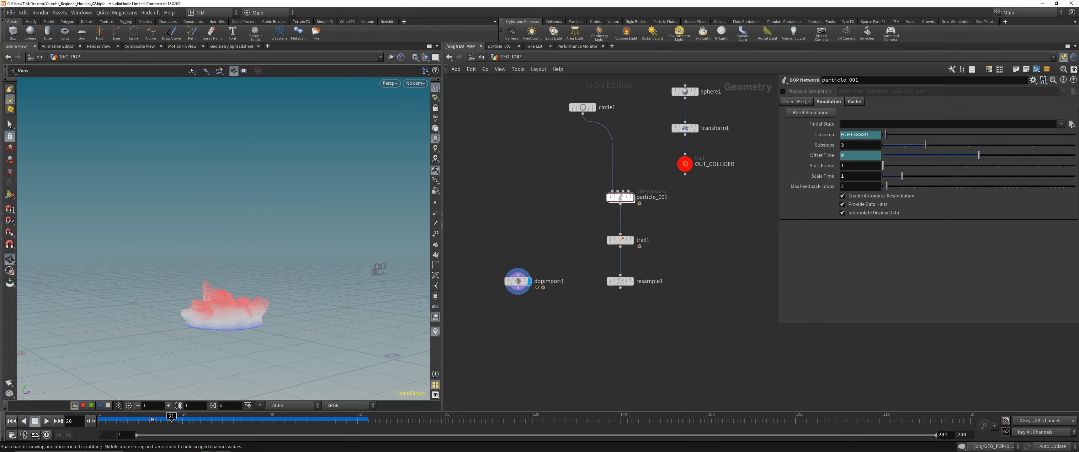
pyautogui.click(46, 420)
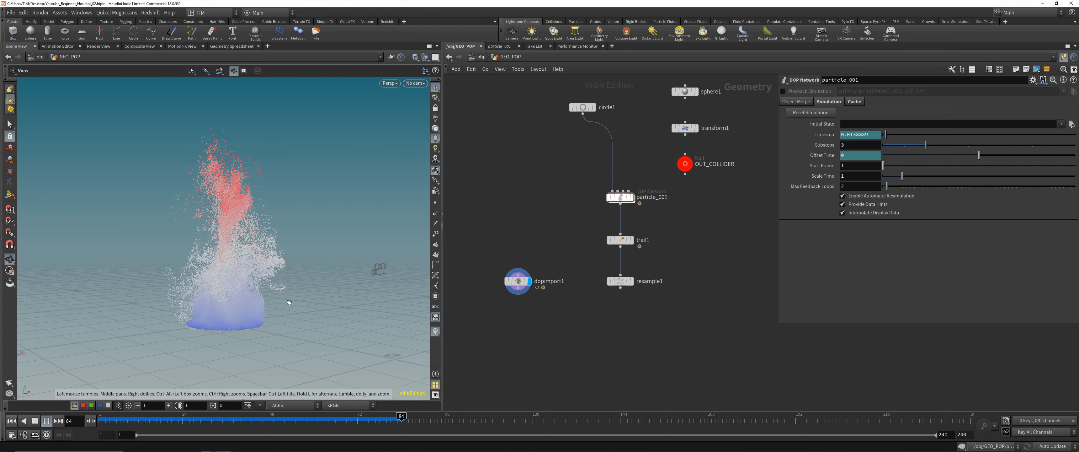
pyautogui.moveTo(363, 422); pyautogui.dragTo(218, 414)
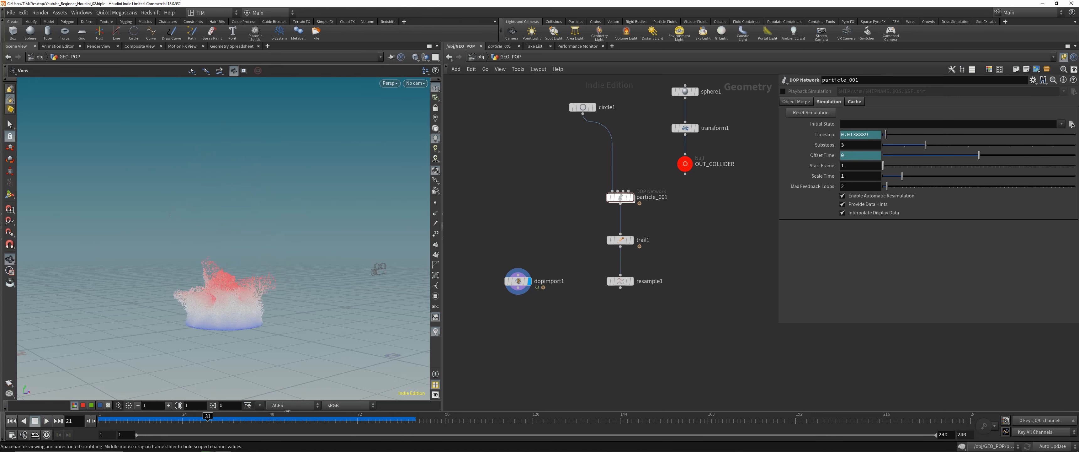
# Move the dopimport1 node directly below resample1 in the network.
pyautogui.middleClick(519, 281)
pyautogui.moveTo(519, 281); pyautogui.dragTo(621, 340)
pyautogui.click(621, 339)
# Add a Null node below dopimport1 and connect it to dopimport1's output.
pyautogui.moveTo(213, 282); pyautogui.dragTo(170, 279)
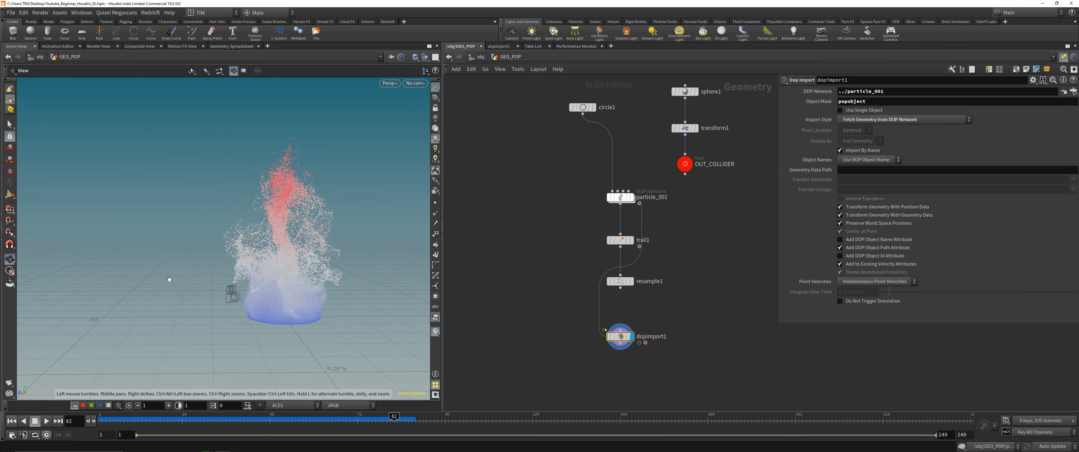
pyautogui.moveTo(170, 279); pyautogui.dragTo(350, 135, button='right')
pyautogui.moveTo(350, 135); pyautogui.dragTo(186, 164)
pyautogui.scroll(-5, 195, 241)
pyautogui.moveTo(195, 241); pyautogui.dragTo(214, 239)
pyautogui.press('f')
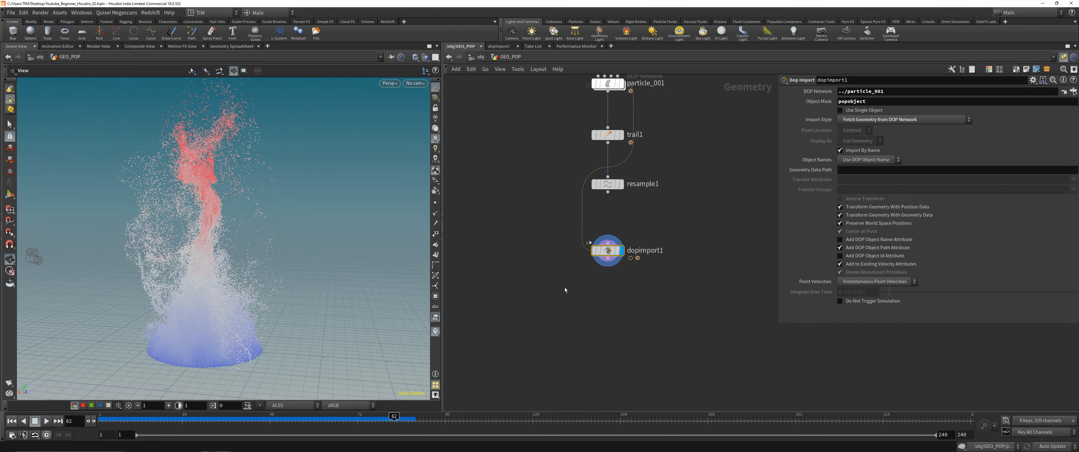
pyautogui.click(580, 345)
pyautogui.press('Tab')
pyautogui.press('Escape')
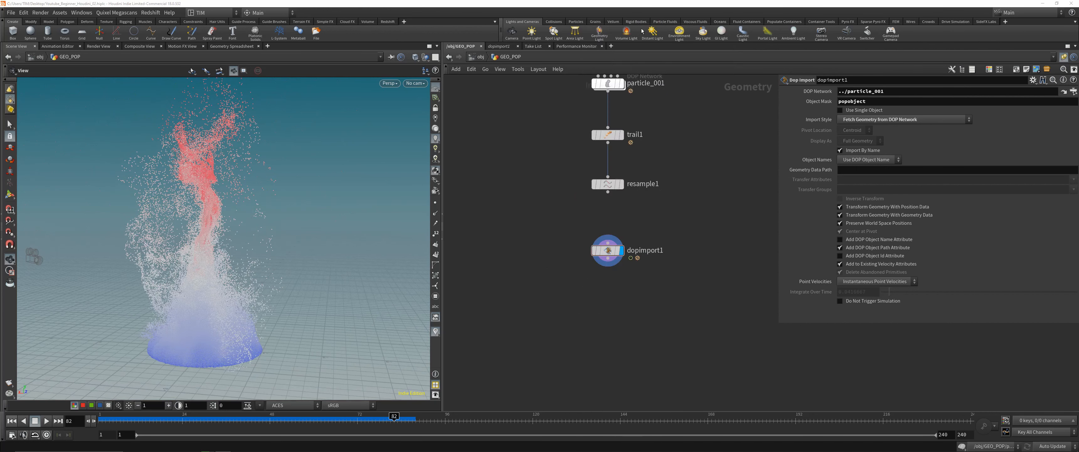
pyautogui.click(607, 308)
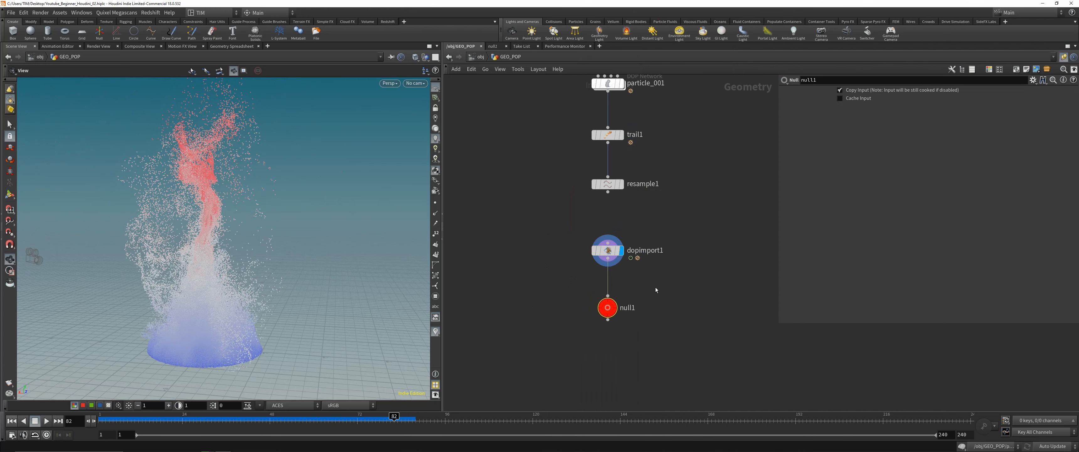
# Add a File Cache node beside the chain, wire dopimport1 into it and display it.
pyautogui.press('Tab')
pyautogui.write('f')
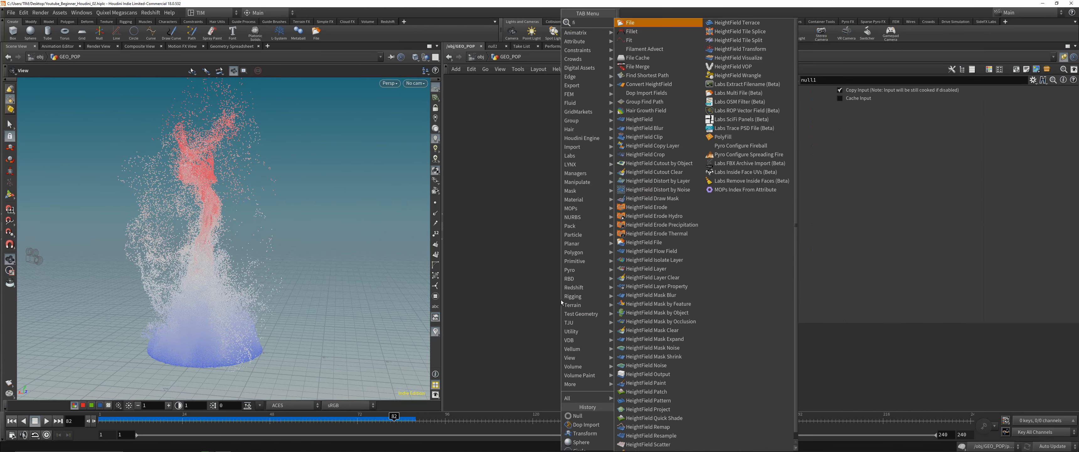
pyautogui.click(641, 58)
pyautogui.click(665, 275)
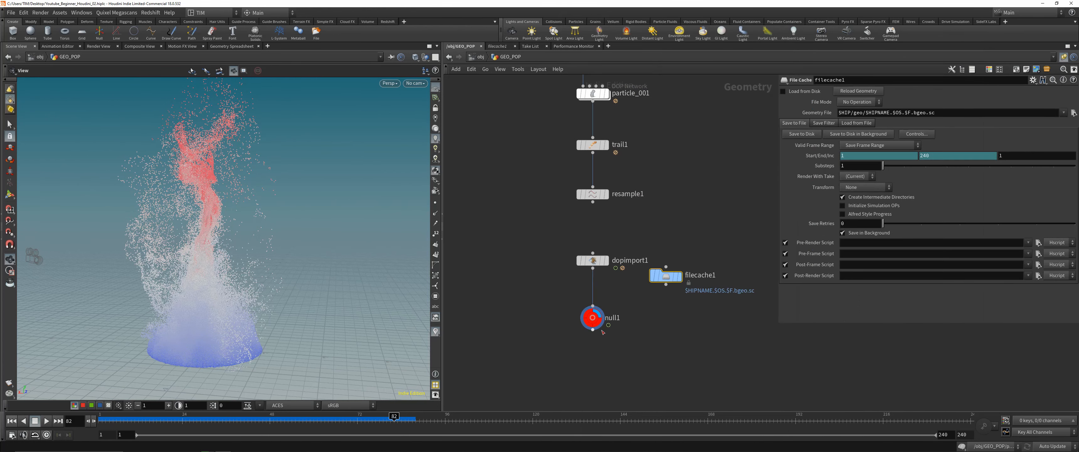
pyautogui.moveTo(662, 289); pyautogui.dragTo(647, 316)
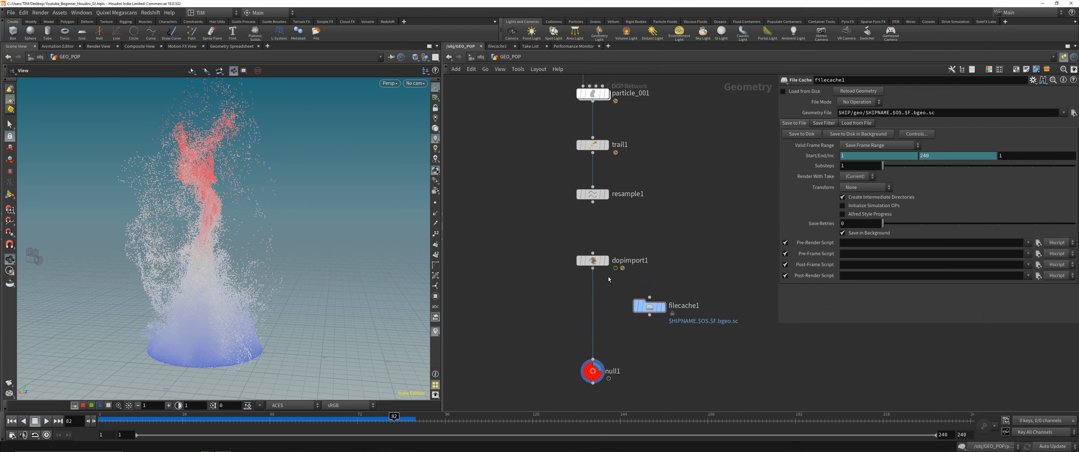
pyautogui.moveTo(593, 268); pyautogui.dragTo(617, 311)
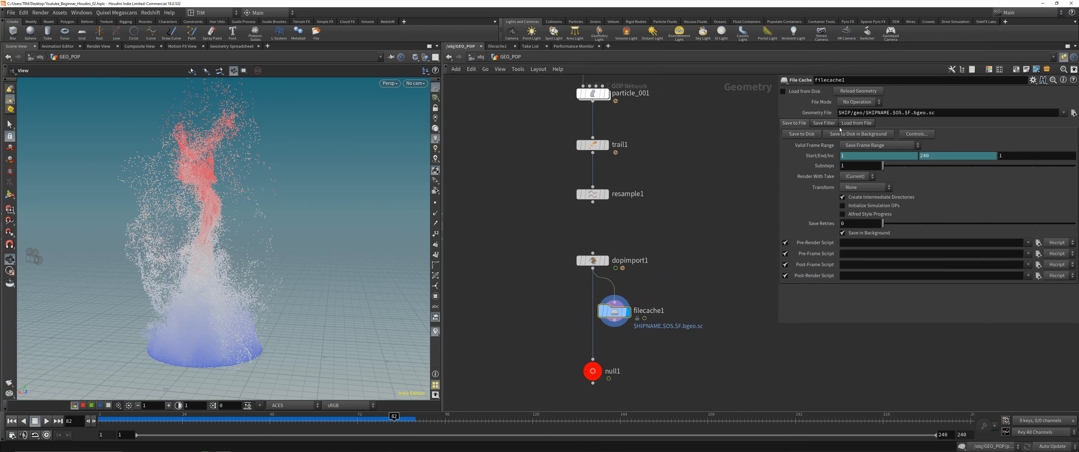
# Clear the cache's frame range expressions, set the end frame to 96 and save the cache to disk.
pyautogui.click(942, 155)
pyautogui.rightClick(942, 155)
pyautogui.click(872, 242)
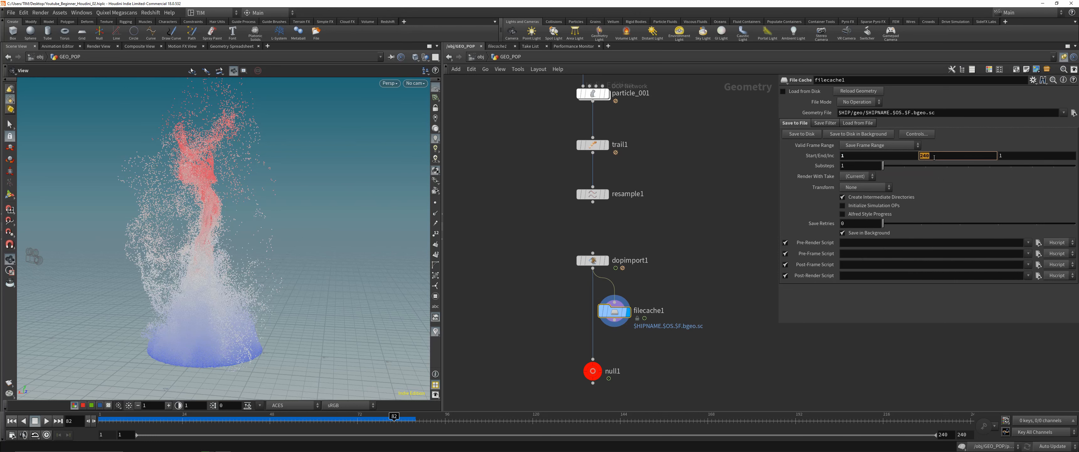
pyautogui.press('Return')
pyautogui.moveTo(617, 328); pyautogui.dragTo(632, 327)
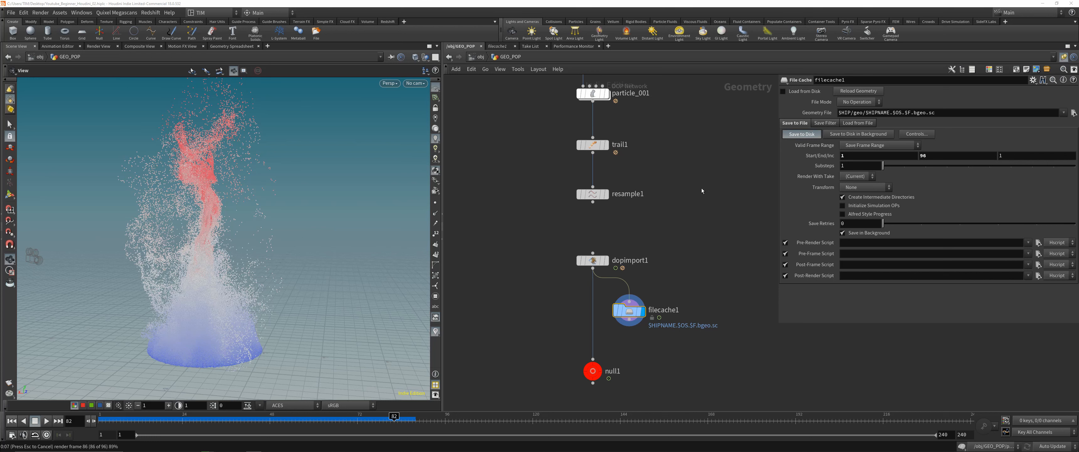
pyautogui.moveTo(471, 451)
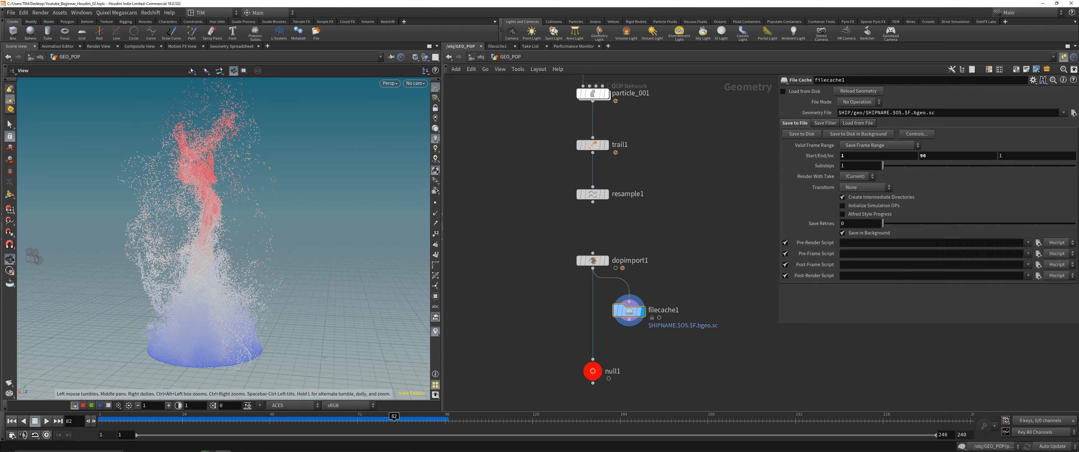
# Add a File node below filecache1, feeding the null, and display it.
pyautogui.moveTo(599, 335); pyautogui.dragTo(578, 265, button='middle')
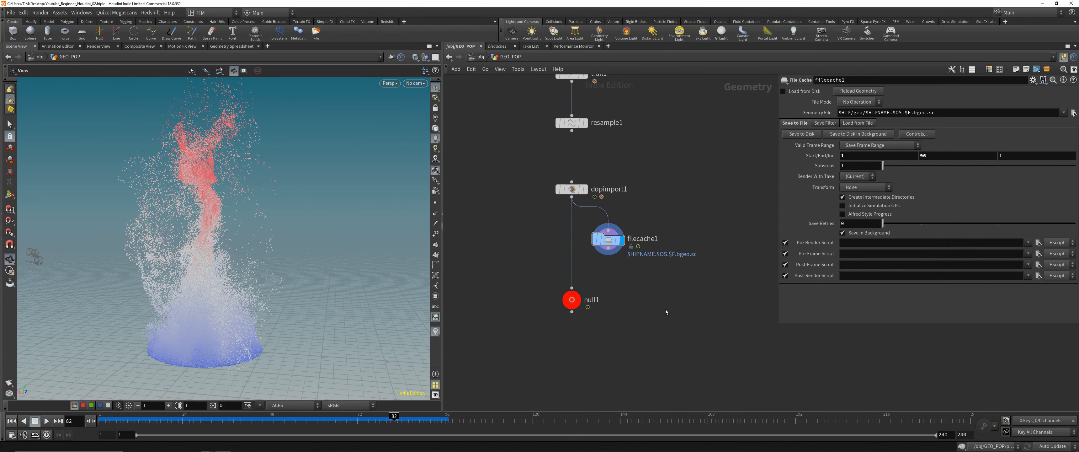
pyautogui.press('Tab')
pyautogui.write('fil')
pyautogui.click(745, 23)
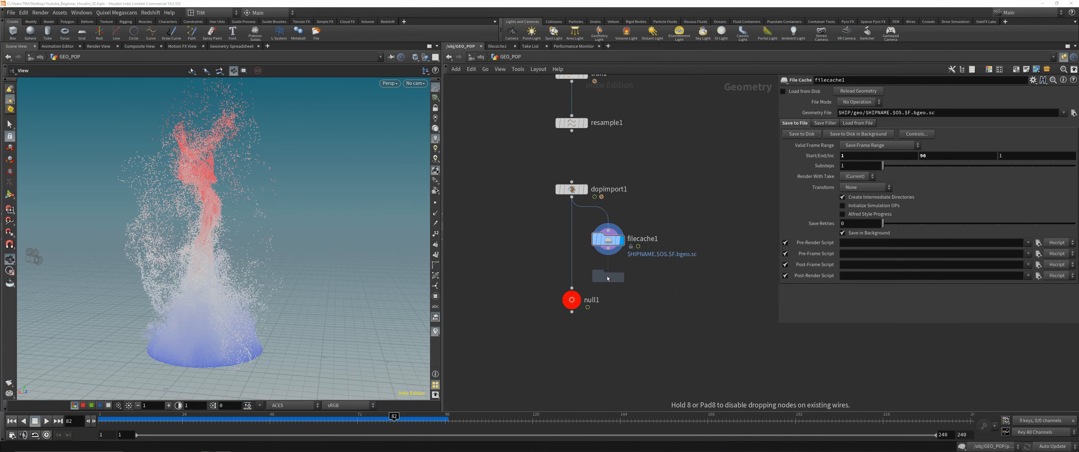
pyautogui.click(608, 275)
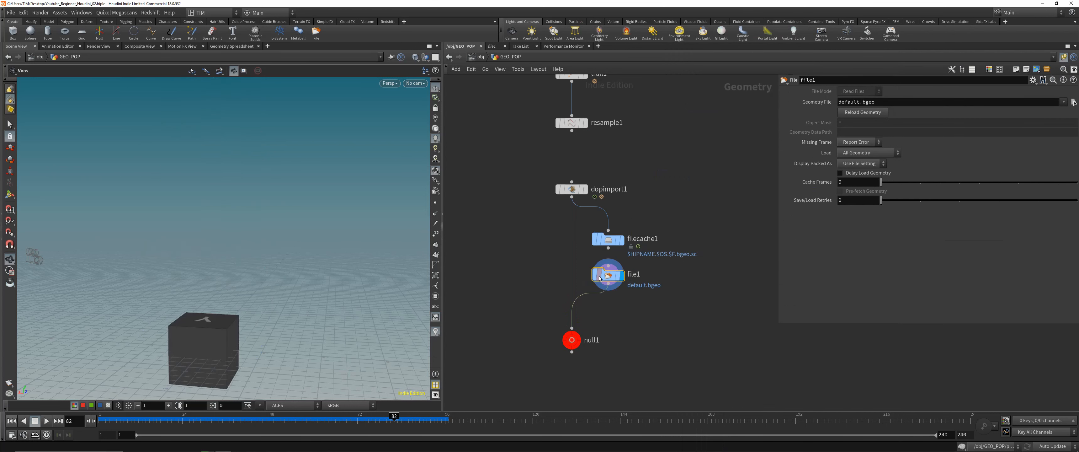
# Copy filecache1's Geometry File parameter and paste it into file1's Geometry File as a relative reference.
pyautogui.moveTo(553, 250); pyautogui.dragTo(663, 219)
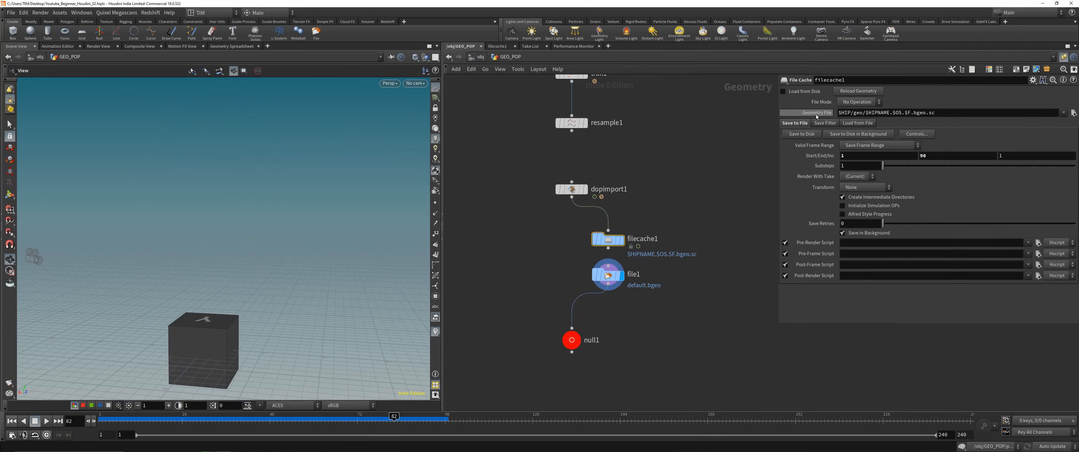
pyautogui.rightClick(816, 113)
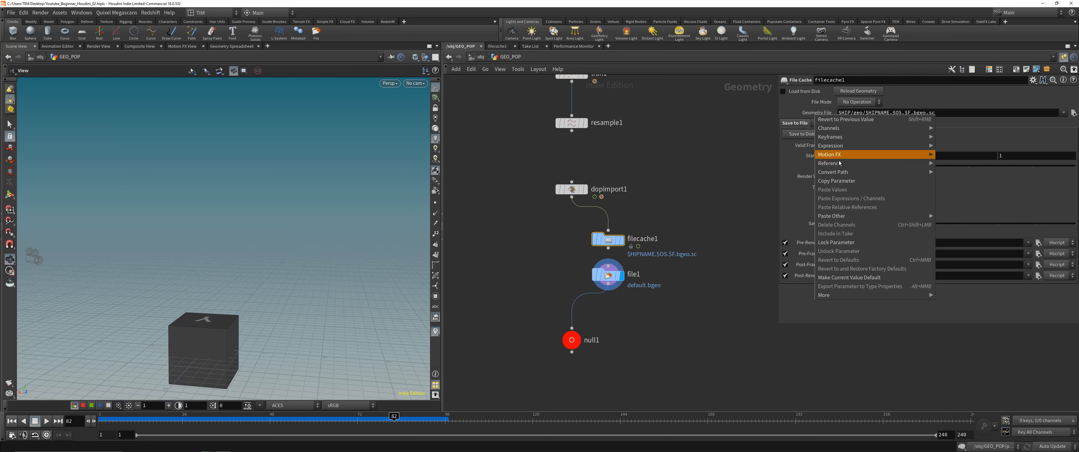
pyautogui.click(837, 181)
pyautogui.moveTo(562, 256); pyautogui.dragTo(651, 293)
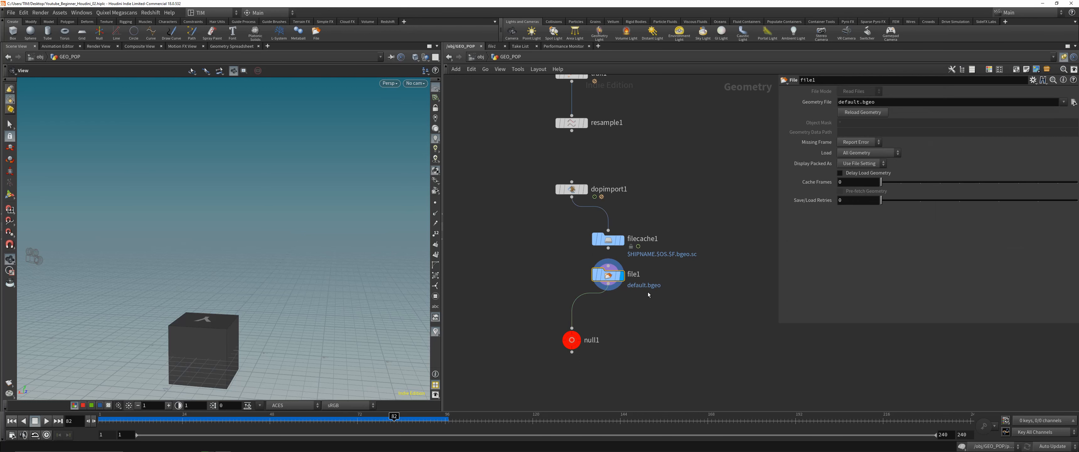
pyautogui.rightClick(819, 102)
pyautogui.click(863, 194)
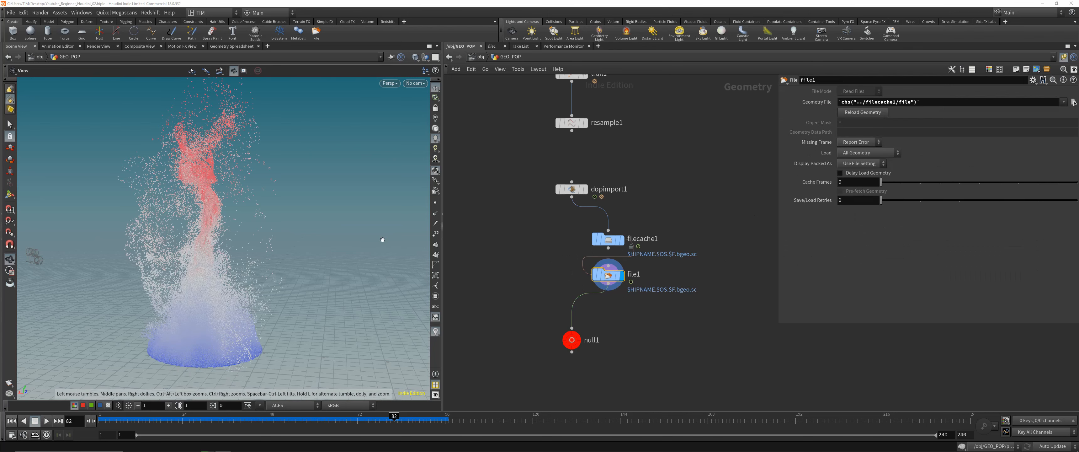
# Display the null at frame 96 and save the scene.
pyautogui.moveTo(210, 268); pyautogui.dragTo(243, 256)
pyautogui.click(572, 340)
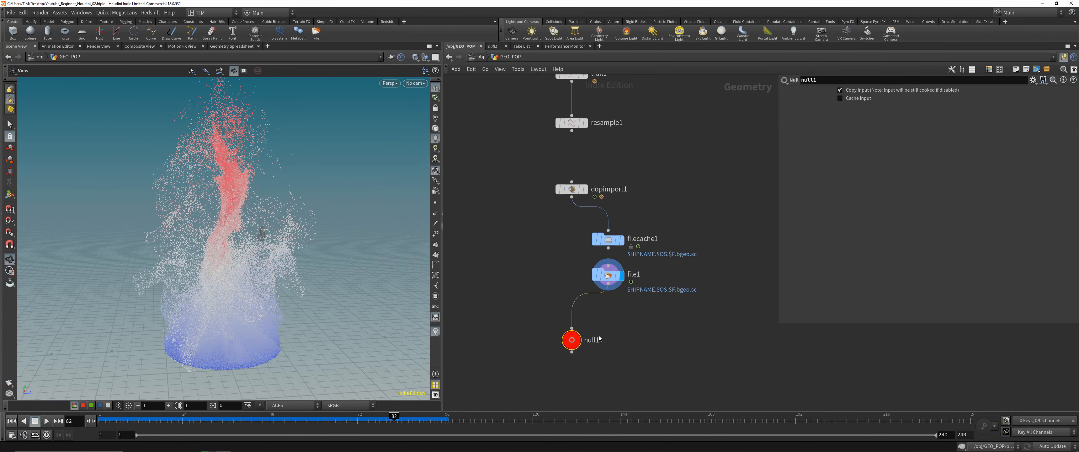
pyautogui.moveTo(394, 418); pyautogui.dragTo(444, 419)
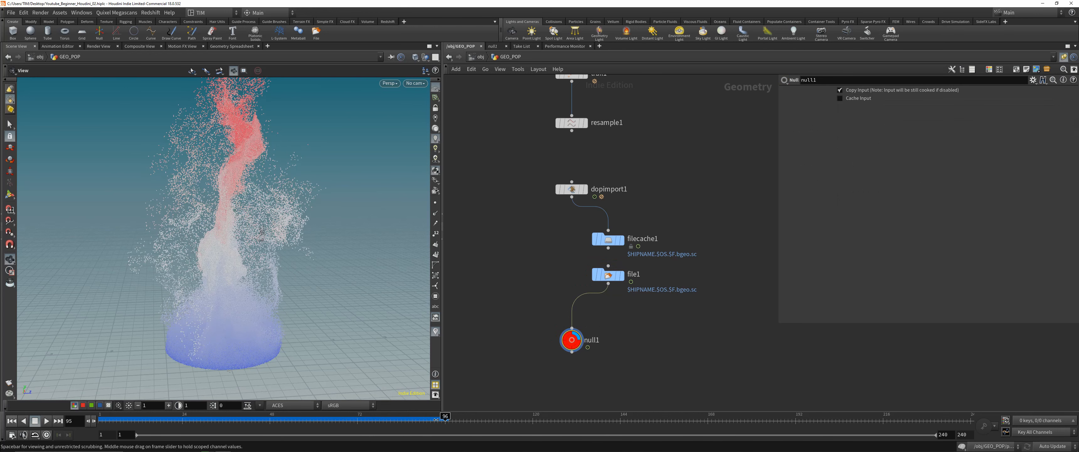
pyautogui.moveTo(304, 267); pyautogui.dragTo(293, 294)
pyautogui.hotkey('ctrl', 's')
pyautogui.scroll(-2, 539, 273)
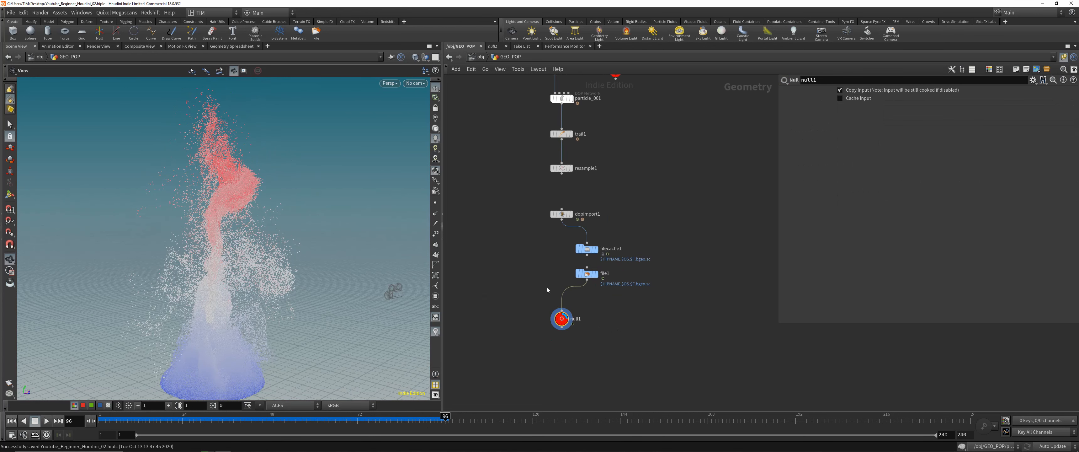
# Go up to the object level and move cam1 slightly farther below GEO_POP.
pyautogui.moveTo(531, 229); pyautogui.dragTo(503, 200, button='middle')
pyautogui.click(657, 311)
pyautogui.press('u')
pyautogui.scroll(-3, 622, 296)
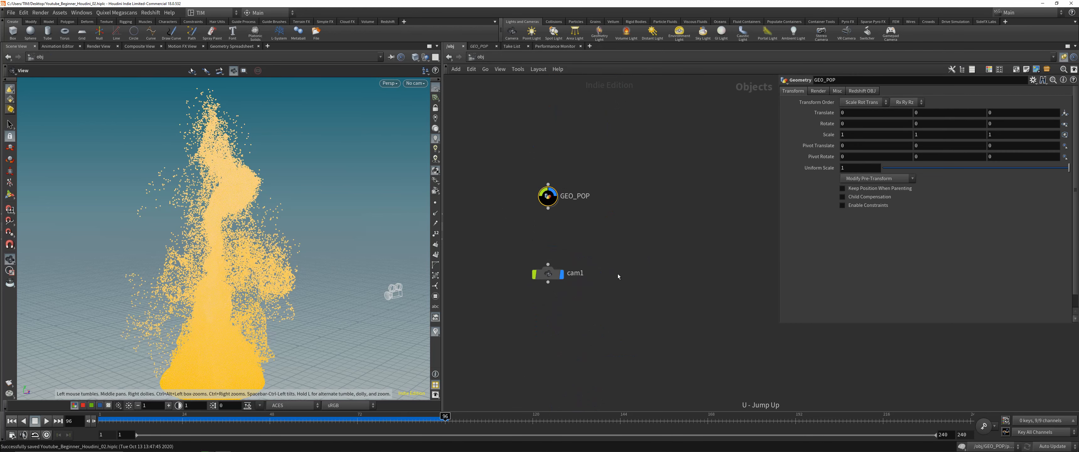
pyautogui.click(618, 273)
pyautogui.moveTo(557, 273); pyautogui.dragTo(558, 291)
pyautogui.click(548, 195)
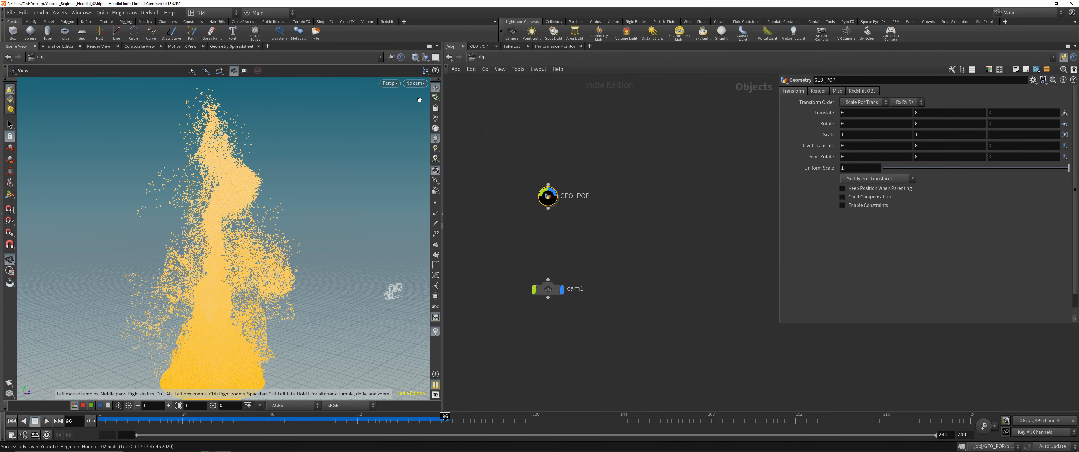
# Look through cam1, reframe it on the particle column, and unlock the camera from the view.
pyautogui.click(415, 83)
pyautogui.click(419, 124)
pyautogui.moveTo(318, 218); pyautogui.dragTo(201, 230)
pyautogui.moveTo(201, 235)
pyautogui.mouseDown(button='right')
pyautogui.moveTo(197, 267)
pyautogui.moveTo(196, 240)
pyautogui.mouseUp(button='right')
pyautogui.click(554, 258)
pyautogui.moveTo(182, 243); pyautogui.dragTo(240, 259, button='middle')
pyautogui.moveTo(243, 241); pyautogui.dragTo(242, 256, button='right')
pyautogui.moveTo(242, 256); pyautogui.dragTo(223, 237, button='middle')
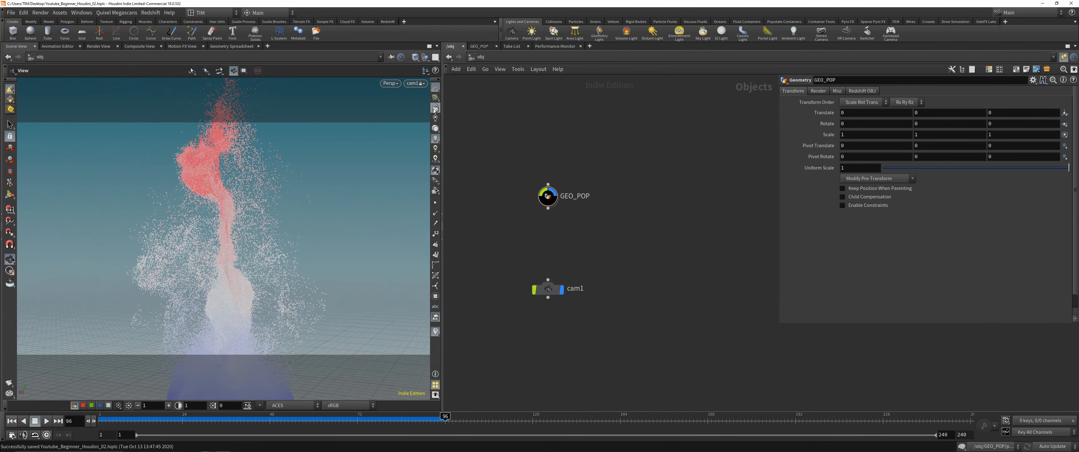
pyautogui.click(434, 110)
pyautogui.moveTo(277, 210); pyautogui.dragTo(254, 215)
# Select cam1, show its handles in a free perspective view, and open its list of resolution presets.
pyautogui.moveTo(499, 253); pyautogui.dragTo(572, 320)
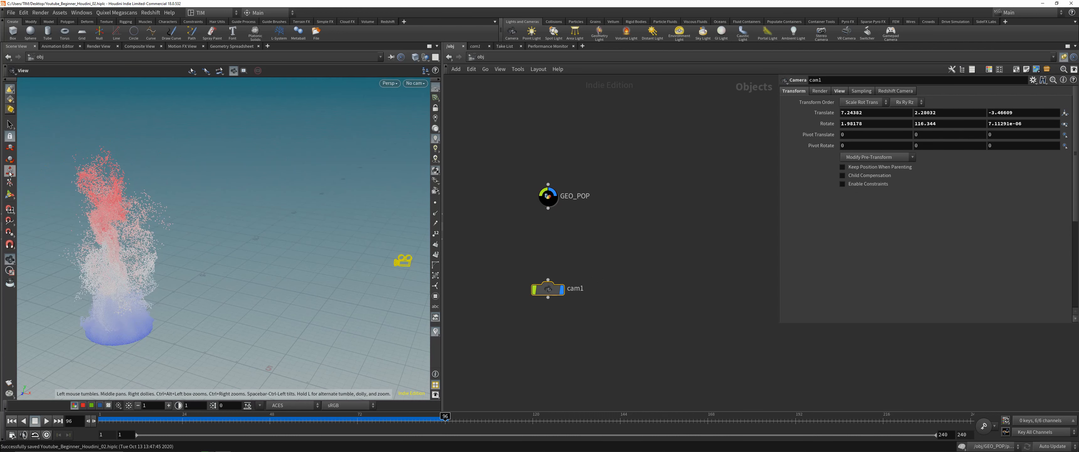
pyautogui.click(10, 195)
pyautogui.keyDown('alt'); pyautogui.moveTo(218, 260); pyautogui.dragTo(220, 234, button='right'); pyautogui.keyUp('alt')
pyautogui.moveTo(258, 246); pyautogui.dragTo(181, 242)
pyautogui.click(840, 91)
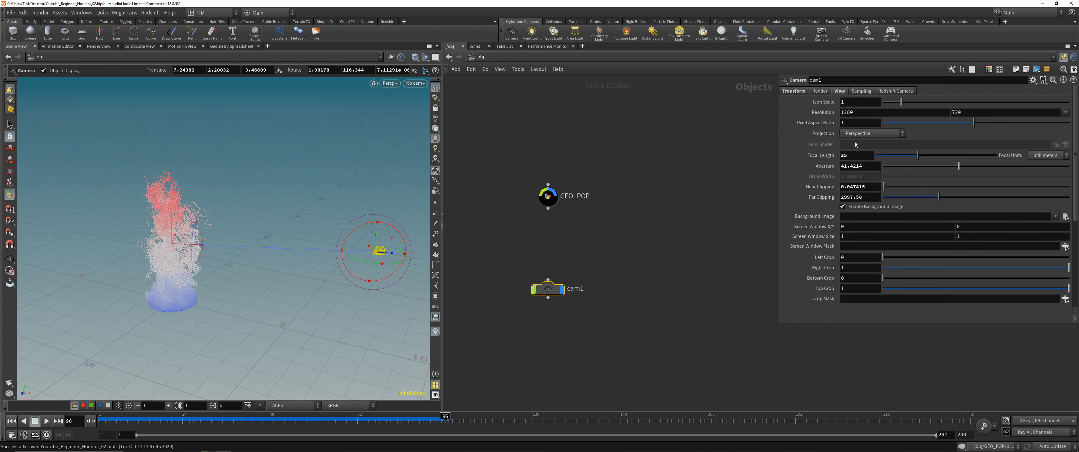
pyautogui.click(1057, 113)
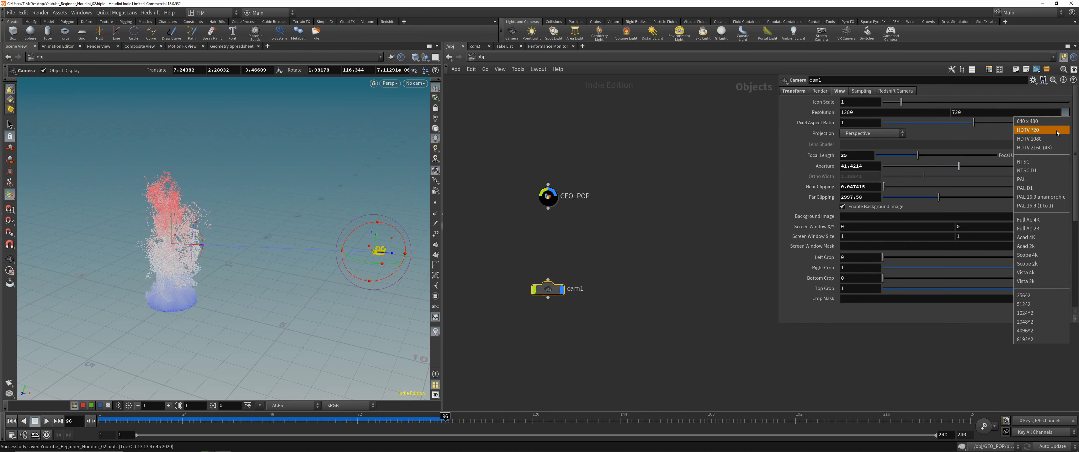
# Enable depth of field in cam1's Redshift camera settings and turn off Use Houdini camera focus/fstop.
pyautogui.click(897, 91)
pyautogui.click(813, 102)
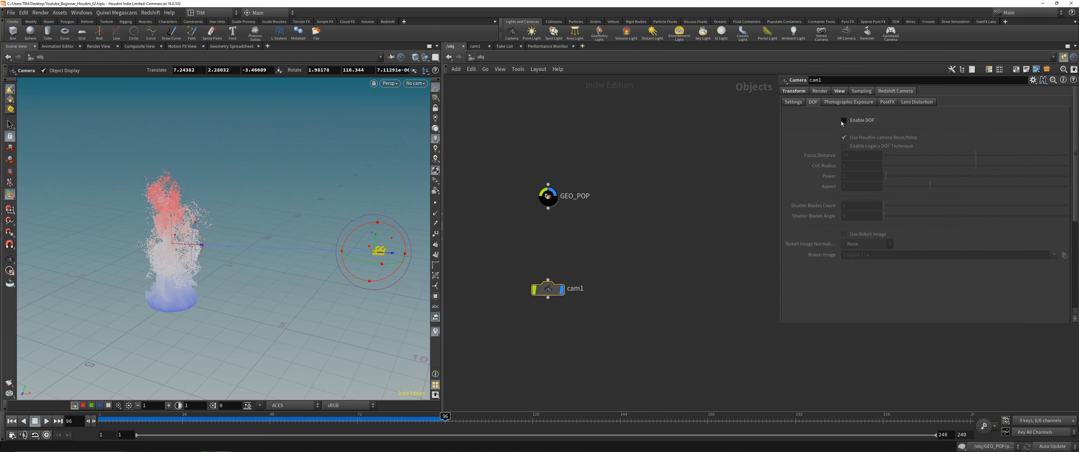
pyautogui.click(844, 120)
pyautogui.click(854, 141)
# Copy cam1's Focus Distance sampling parameter and paste it as a relative reference into the Redshift DOF Focus Distance.
pyautogui.click(862, 91)
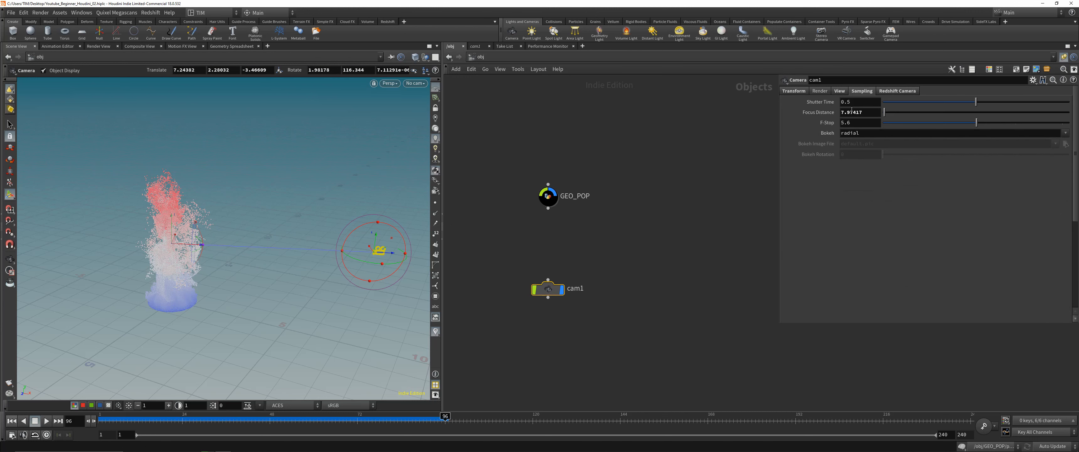
pyautogui.rightClick(857, 113)
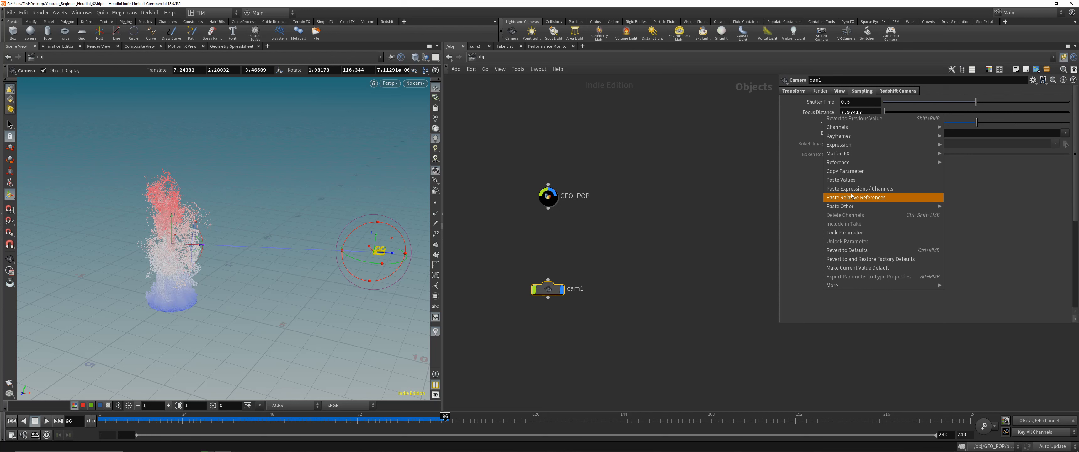
pyautogui.click(854, 171)
pyautogui.click(898, 90)
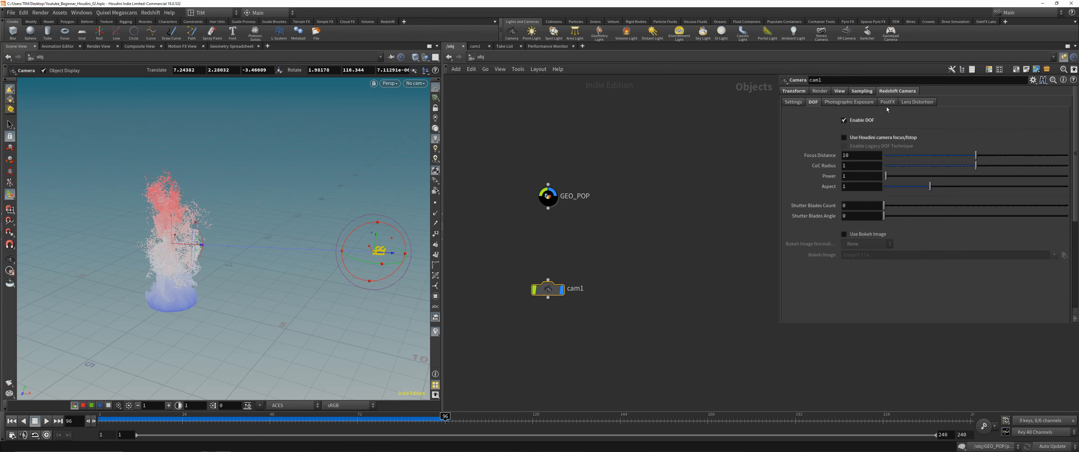
pyautogui.rightClick(822, 155)
pyautogui.click(855, 236)
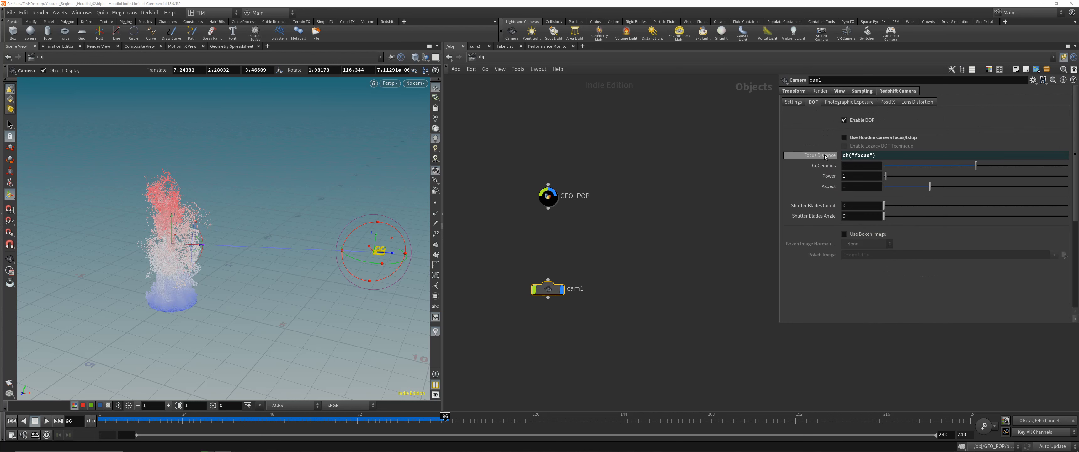
pyautogui.click(822, 156)
# Set the Redshift DOF CoC Radius to 0.1 and save the scene.
pyautogui.click(859, 165)
pyautogui.write('0.')
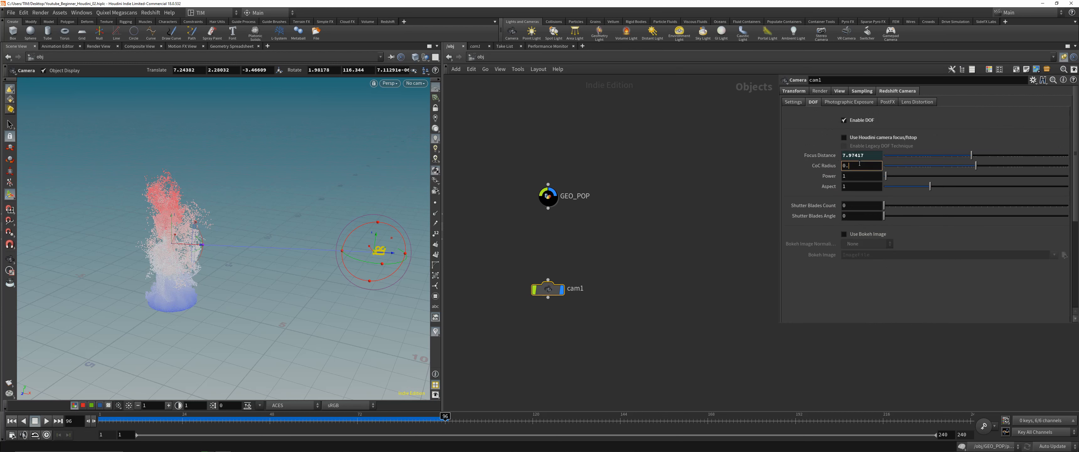
pyautogui.write('1')
pyautogui.press('Return')
pyautogui.hotkey('ctrl', 's')
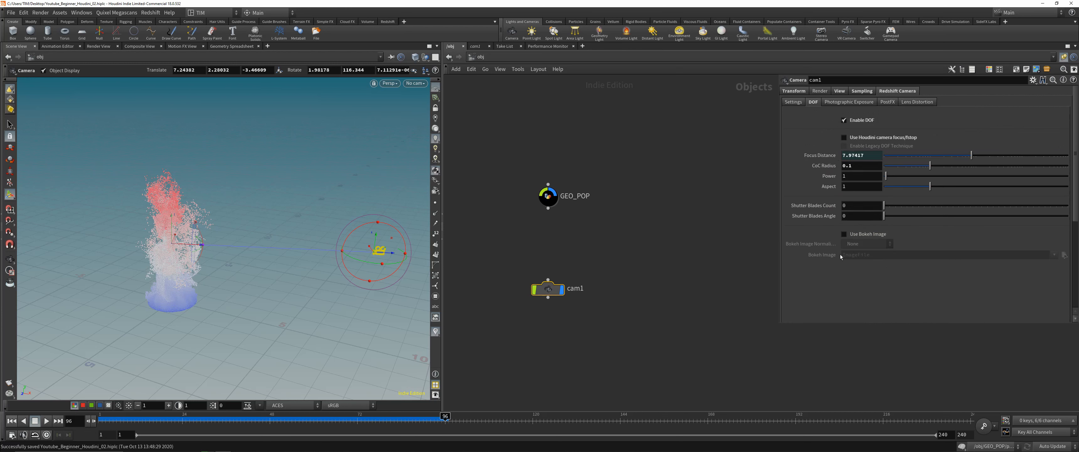
# Enable the bokeh image for cam1 and load F:/bokeh_images/bokeh_011.jpg as its file.
pyautogui.click(867, 235)
pyautogui.click(1065, 254)
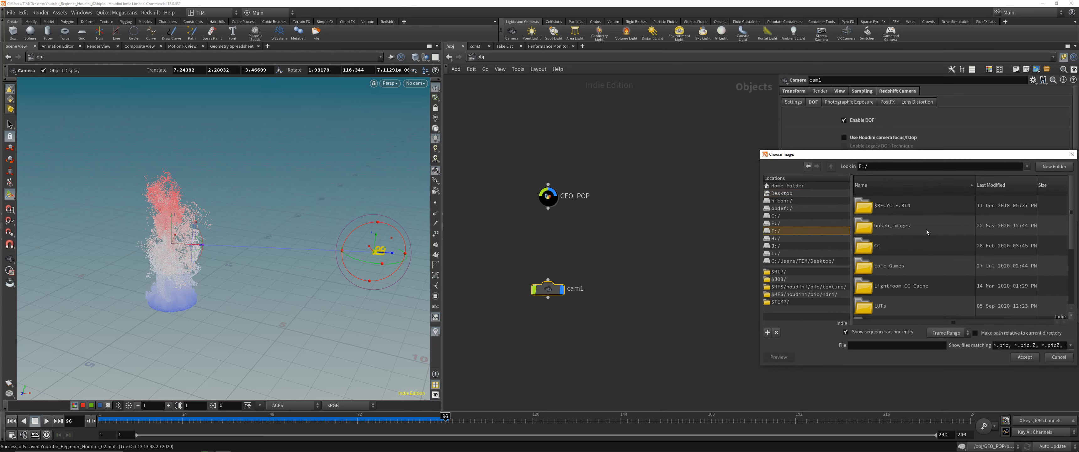
pyautogui.doubleClick(927, 232)
pyautogui.click(879, 335)
pyautogui.scroll(-5, 914, 278)
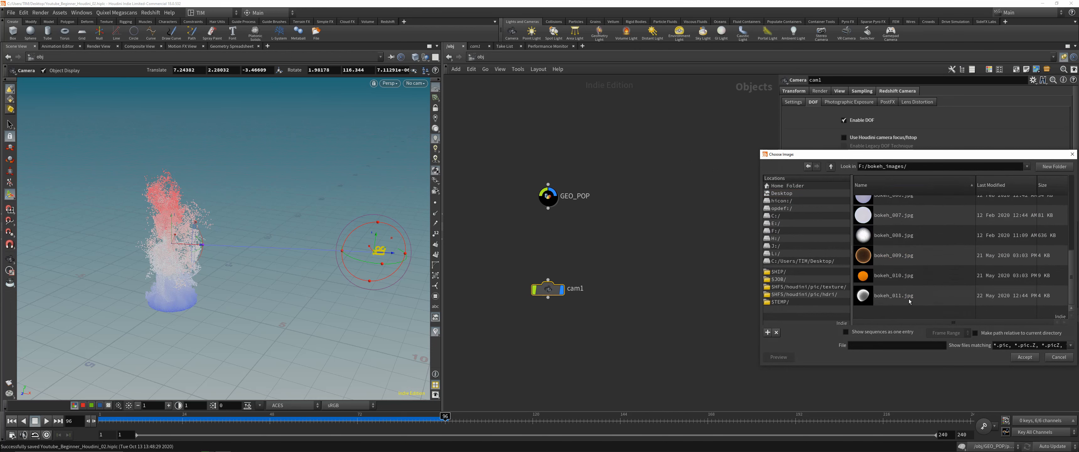
pyautogui.doubleClick(910, 296)
# Look through cam1 and move it closer to the particle column.
pyautogui.click(415, 83)
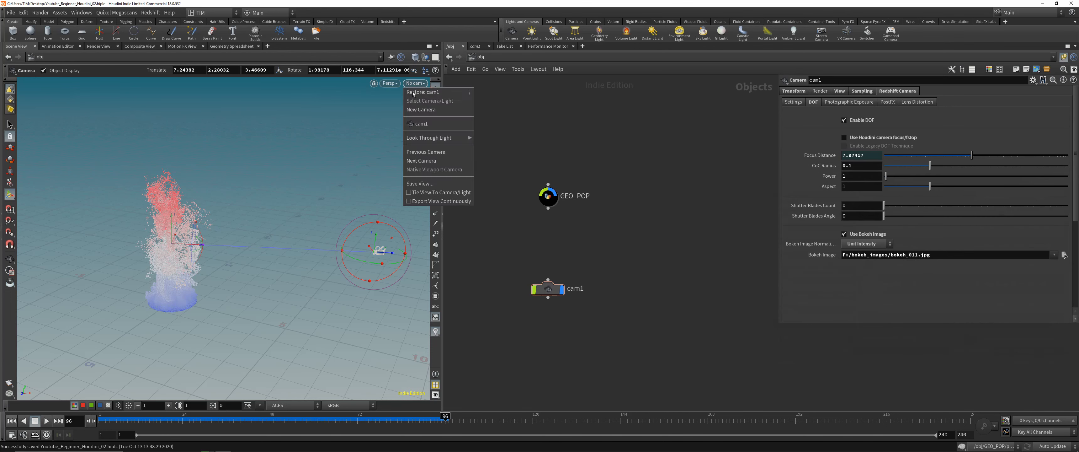
pyautogui.click(431, 124)
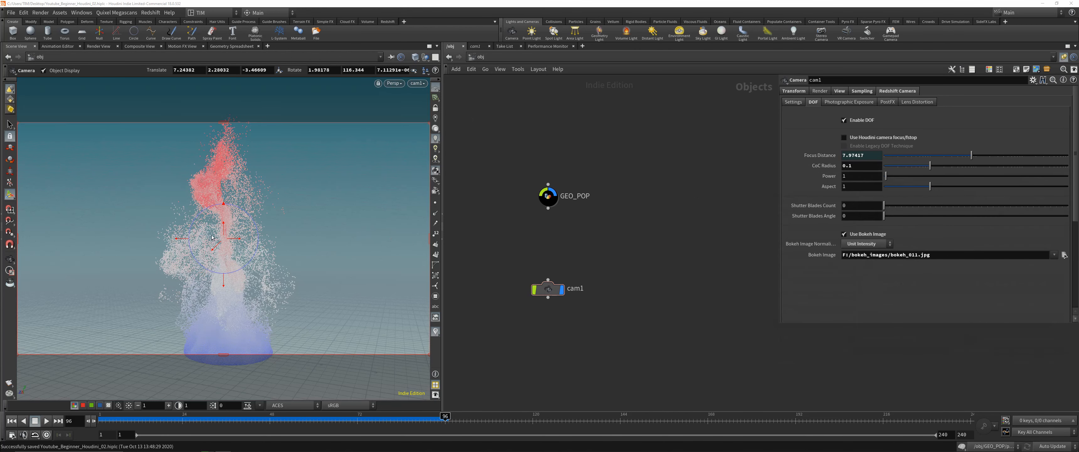
pyautogui.moveTo(219, 242); pyautogui.dragTo(338, 182)
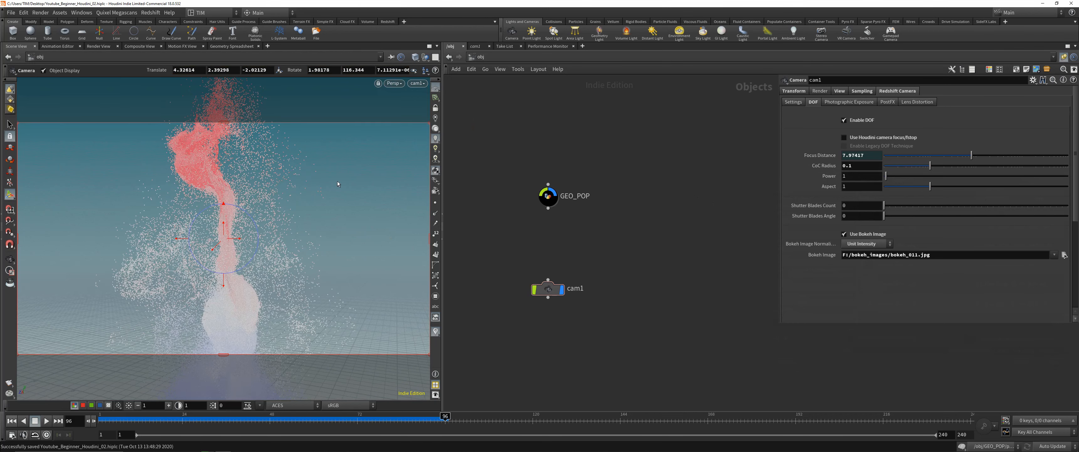
# Leave the camera view and pull cam1's focus handle back onto the particle column.
pyautogui.press('space')
pyautogui.moveTo(205, 221); pyautogui.dragTo(223, 246)
pyautogui.scroll(-5, 272, 205)
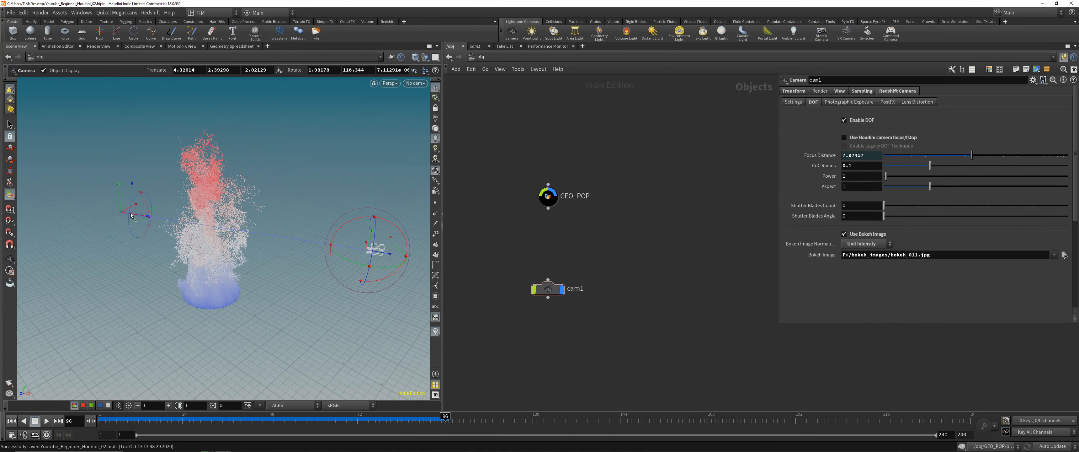
pyautogui.hotkey('ctrl', 'z')
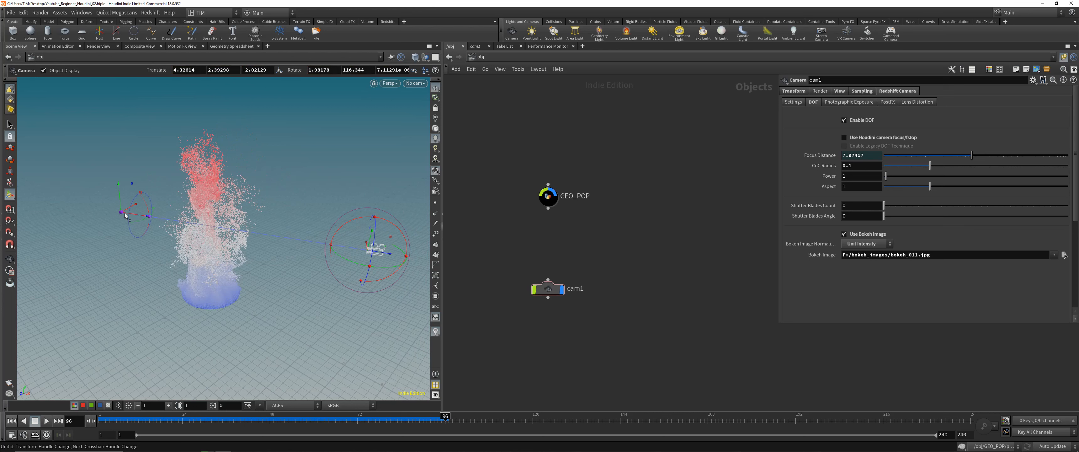
pyautogui.moveTo(124, 215); pyautogui.dragTo(240, 230)
# Look through cam1 again with the View tool active and save the scene.
pyautogui.click(415, 83)
pyautogui.click(427, 120)
pyautogui.press('space')
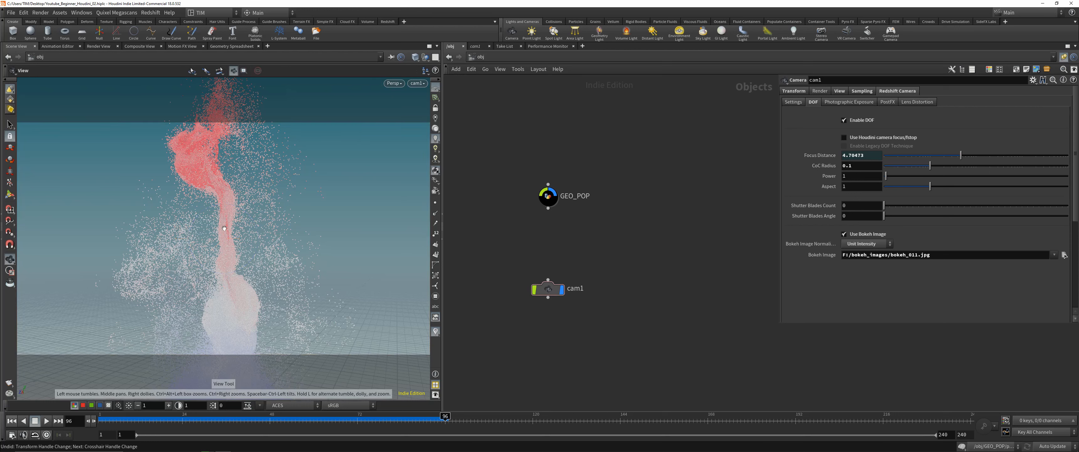
pyautogui.hotkey('ctrl', 's')
# Add an RSLightDome light to the object network, below and beside cam1.
pyautogui.scroll(-3, 578, 240)
pyautogui.press('Tab')
pyautogui.write('rs')
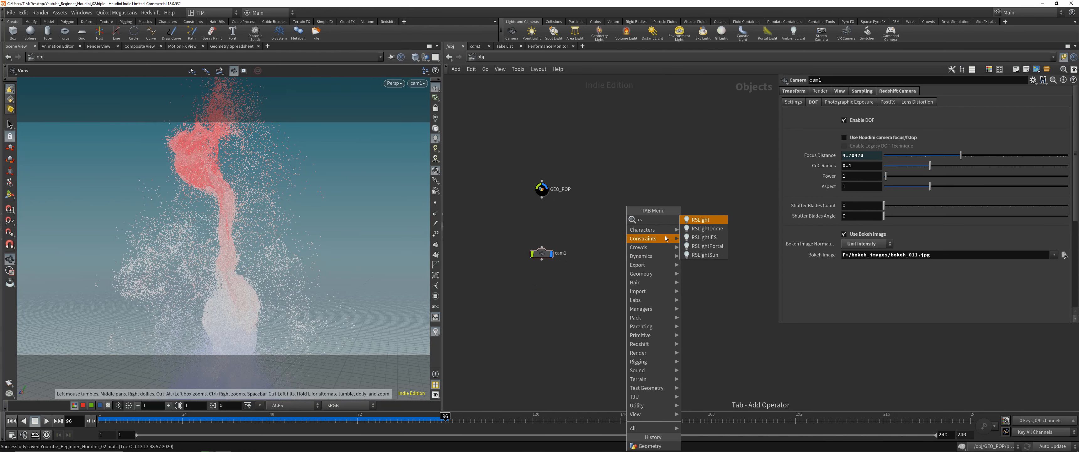
pyautogui.click(708, 229)
pyautogui.click(665, 295)
# Load a studio HDRI from E:/HDRI/HDRI_ACES/HDRI_EP_PROSTUDIOSMETAL/HDRIs as rslightdome1's Dome Map.
pyautogui.click(816, 90)
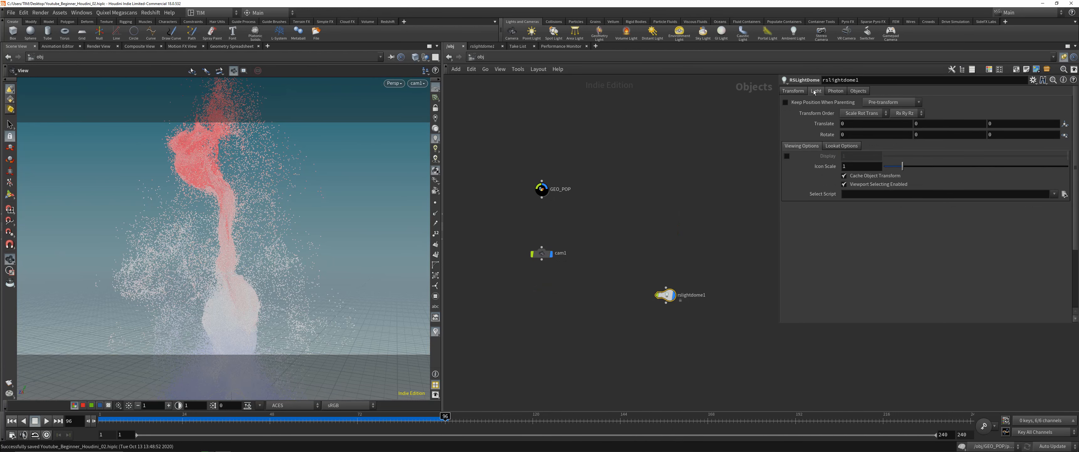
pyautogui.click(1061, 158)
pyautogui.click(783, 224)
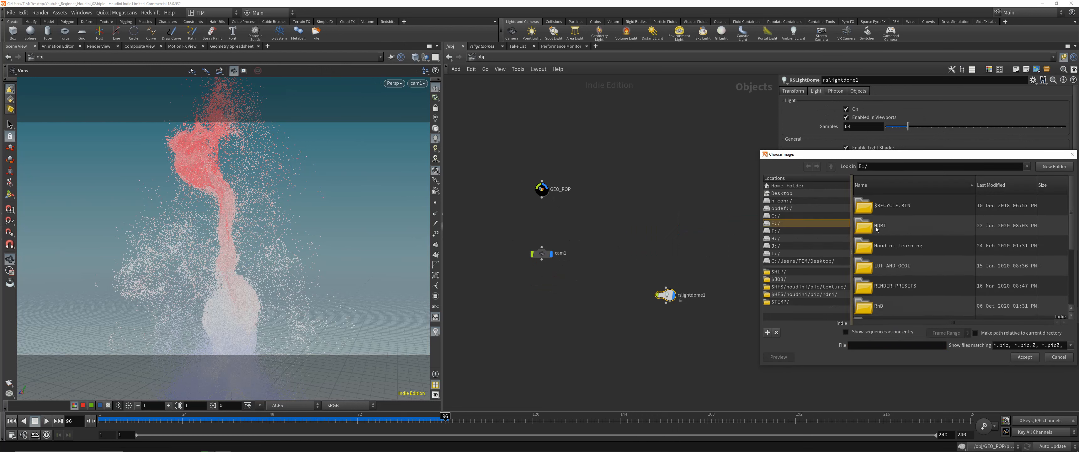
pyautogui.doubleClick(898, 226)
pyautogui.doubleClick(899, 226)
pyautogui.doubleClick(899, 226)
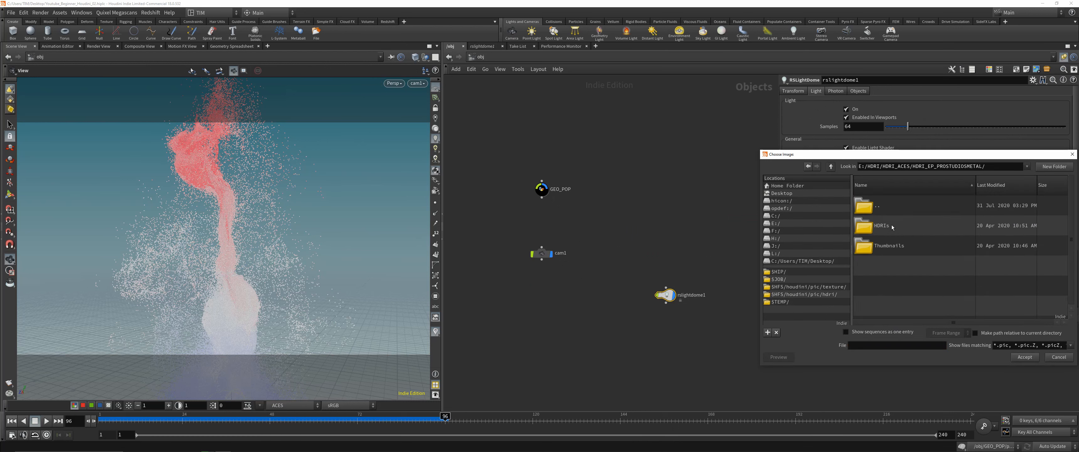
pyautogui.doubleClick(901, 226)
pyautogui.doubleClick(912, 246)
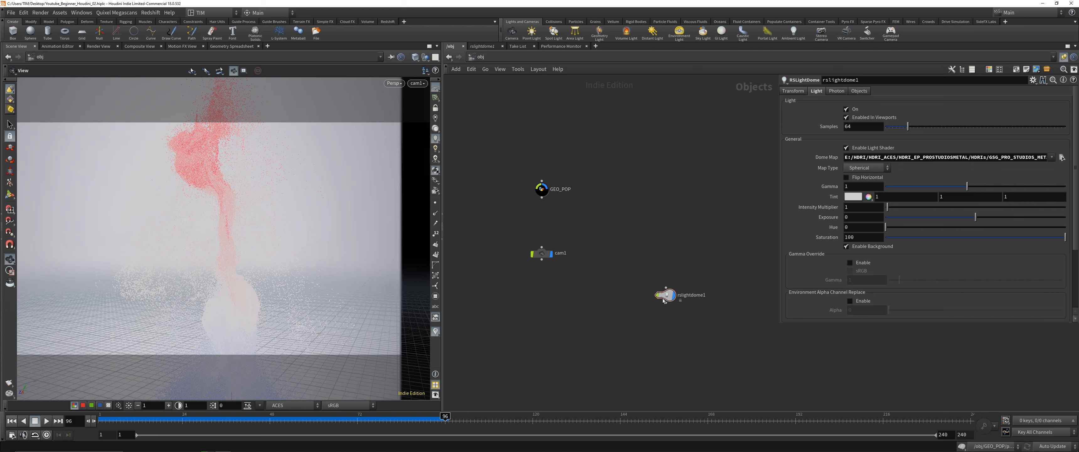
# Shift rslightdome1 slightly aside and add a Material Network node above it.
pyautogui.moveTo(664, 297); pyautogui.dragTo(642, 309)
pyautogui.press('Tab')
pyautogui.write('mat')
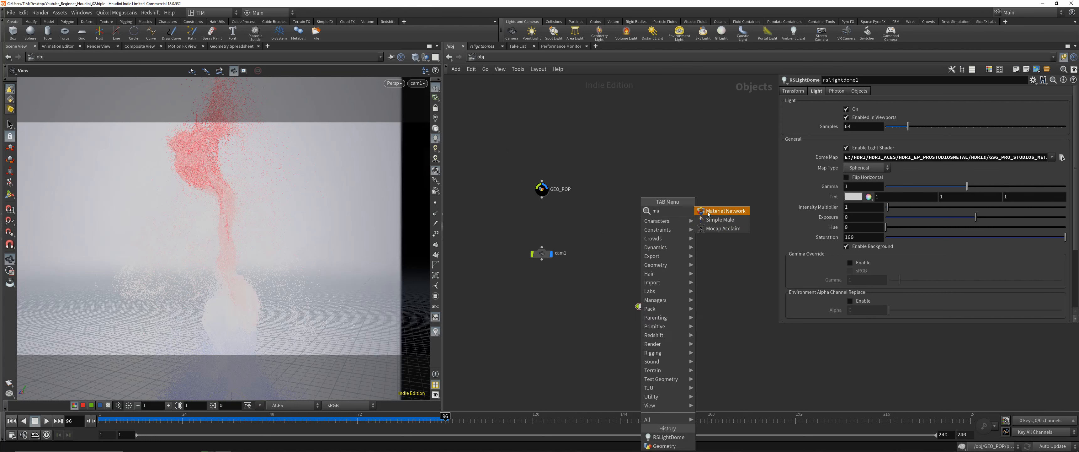
pyautogui.click(706, 211)
pyautogui.click(681, 232)
# Add a ROP Network node directly below the material network.
pyautogui.press('Tab')
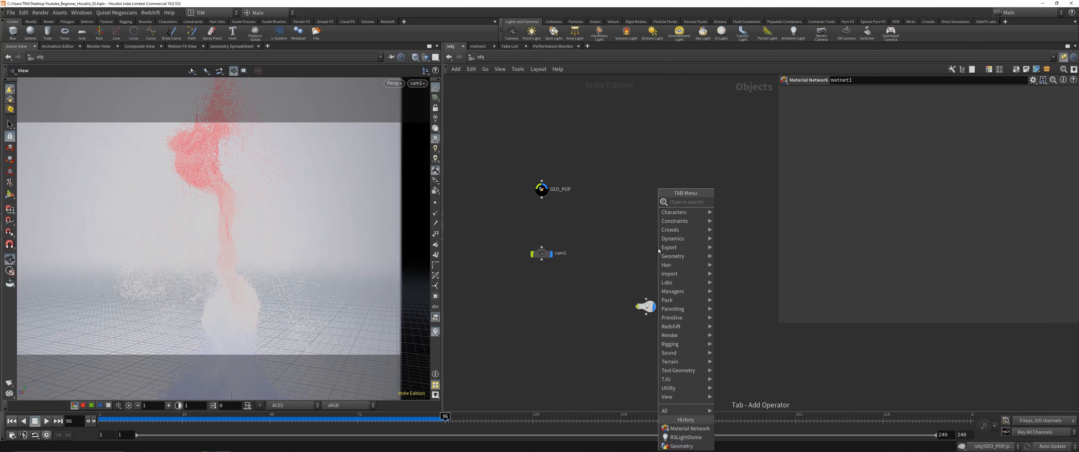
pyautogui.moveTo(671, 237)
pyautogui.click(737, 232)
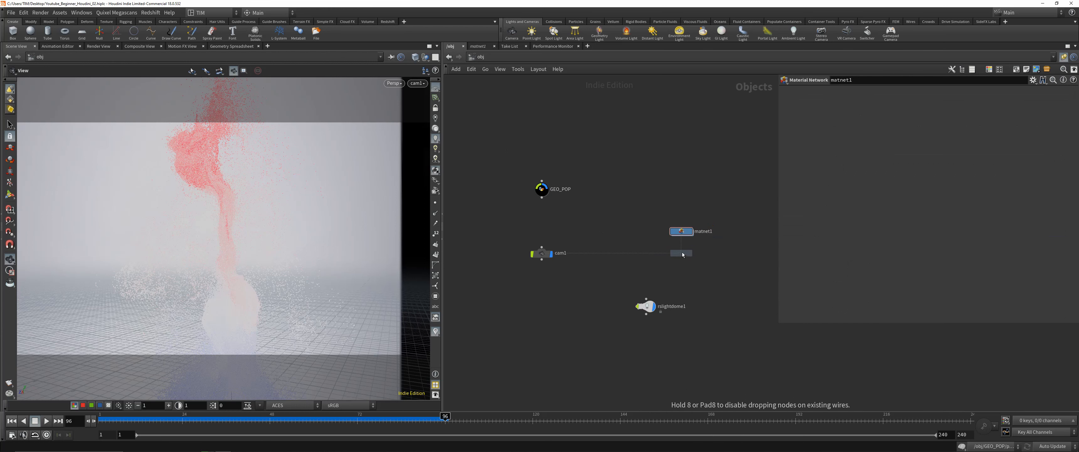
pyautogui.click(683, 255)
# Rename the ROP network to RS_OUT and the material network to RS_MAT.
pyautogui.scroll(3, 687, 252)
pyautogui.doubleClick(700, 256)
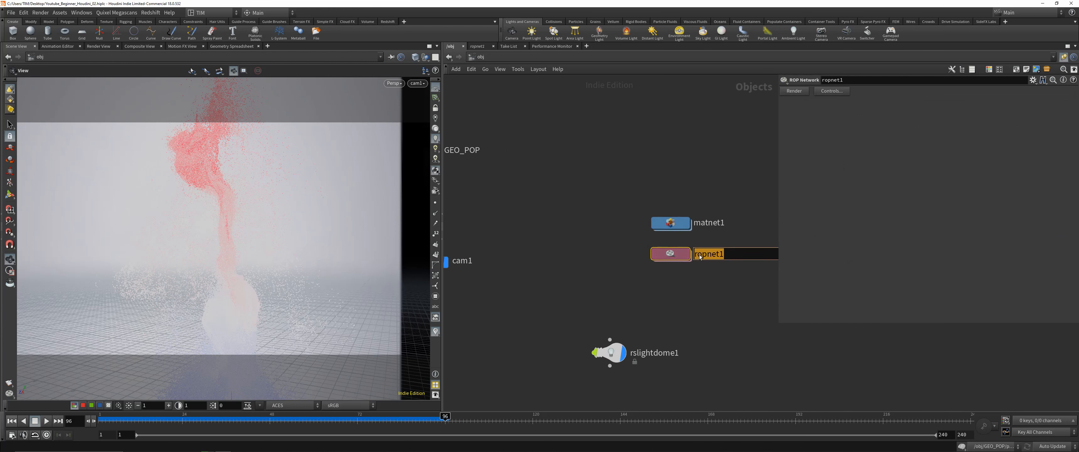
pyautogui.write('RS_OUT')
pyautogui.doubleClick(717, 224)
pyautogui.write('RS_MAT')
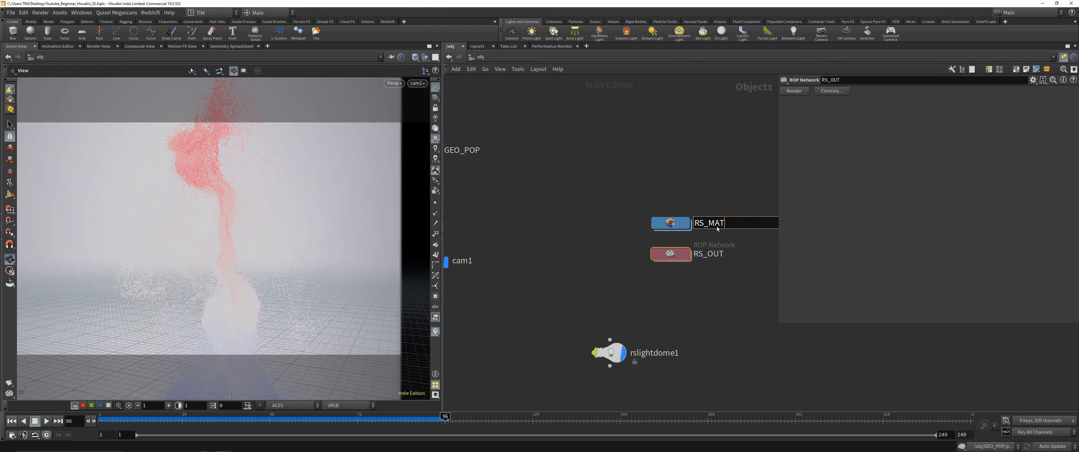
pyautogui.press('Return')
# Color both the RS_MAT and RS_OUT nodes with the same red shade from the color palette.
pyautogui.moveTo(621, 173); pyautogui.dragTo(739, 322)
pyautogui.press('c')
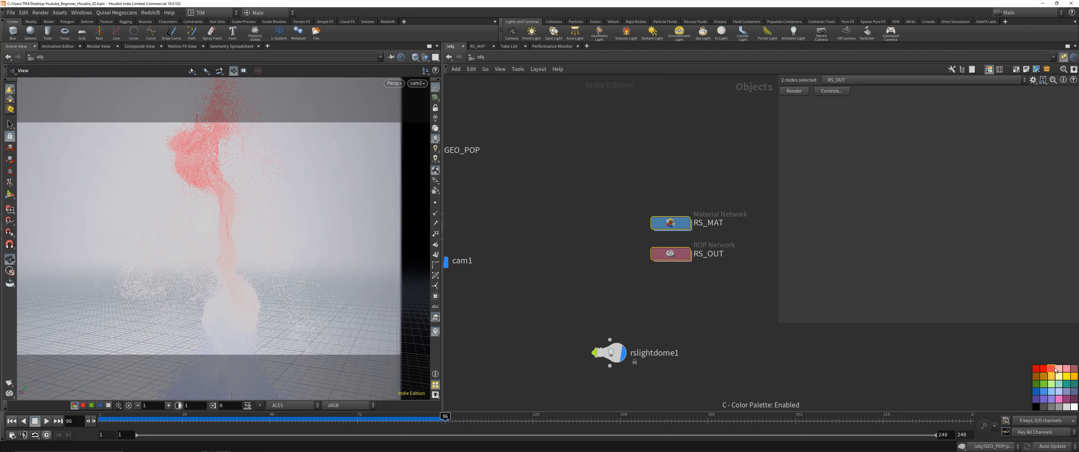
pyautogui.click(1052, 370)
pyautogui.press('c')
# Go inside RS_OUT and add a Redshift render output node.
pyautogui.moveTo(680, 253); pyautogui.dragTo(680, 248)
pyautogui.doubleClick(680, 247)
pyautogui.press('Tab')
pyautogui.write('red')
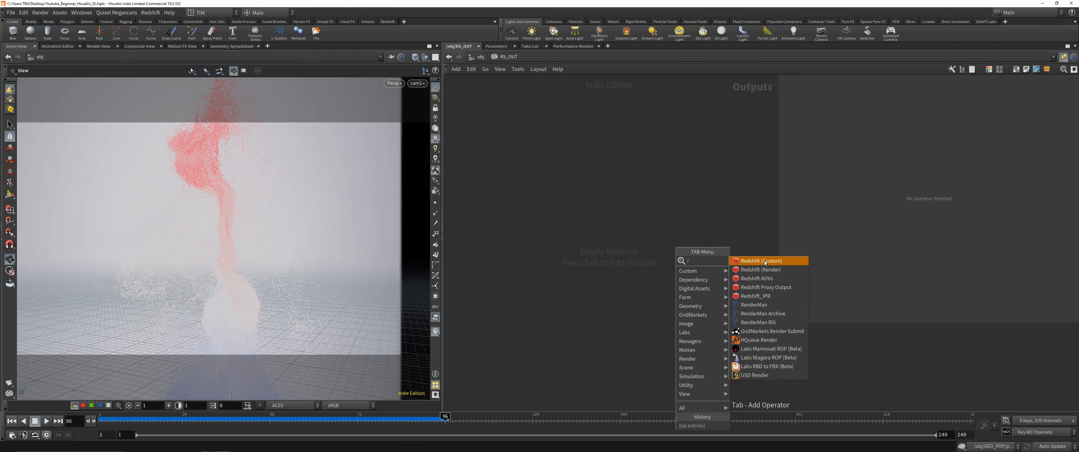
pyautogui.press('Return')
pyautogui.click(646, 245)
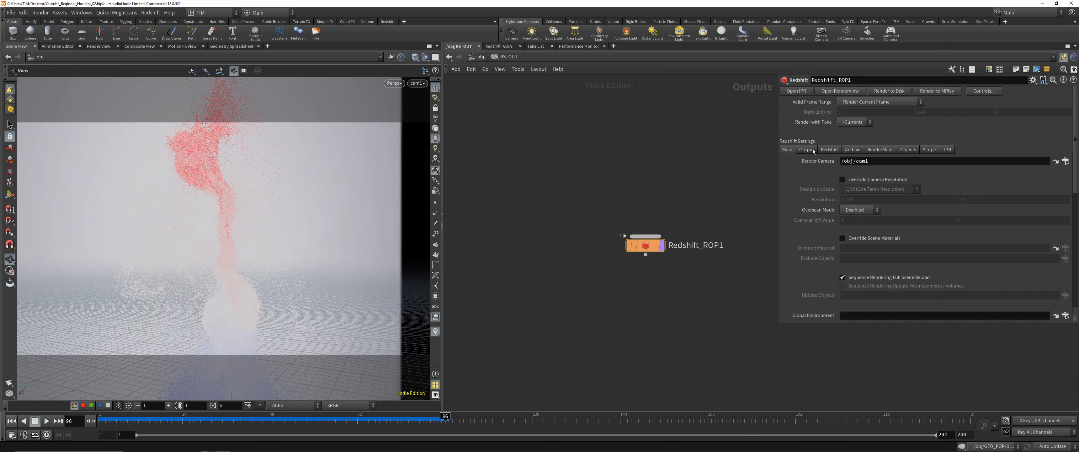
# Set both the primary and secondary global illumination engines of Redshift_ROP1 to Brute Force.
pyautogui.click(807, 150)
pyautogui.click(829, 149)
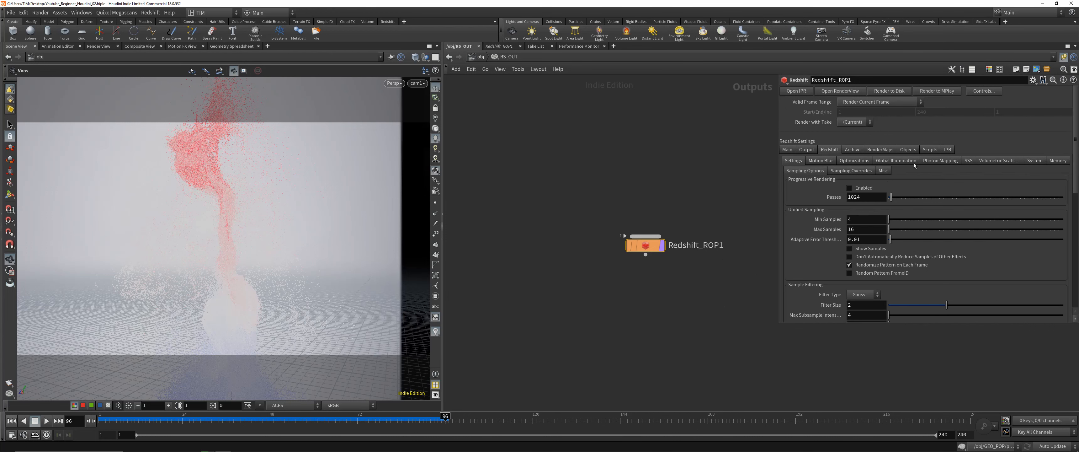
pyautogui.click(897, 160)
pyautogui.click(867, 182)
pyautogui.click(868, 215)
pyautogui.click(874, 191)
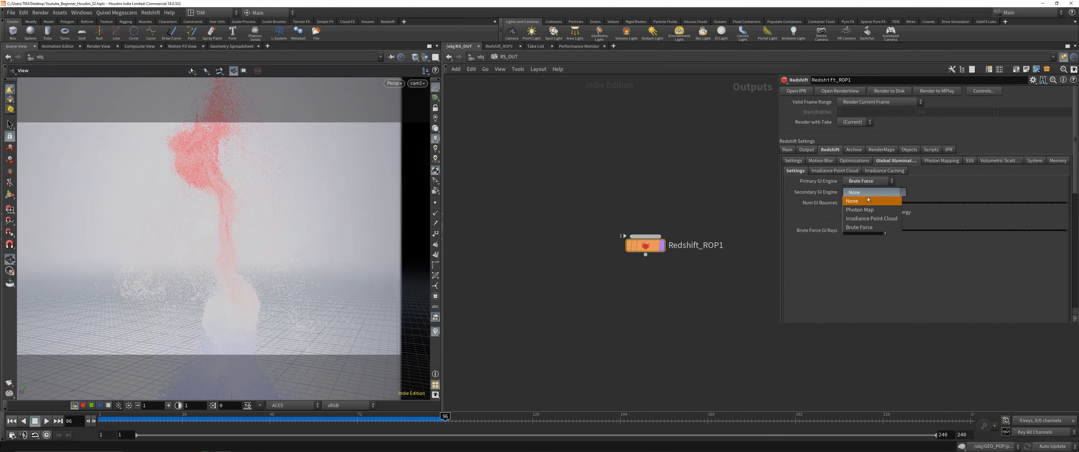
pyautogui.click(863, 227)
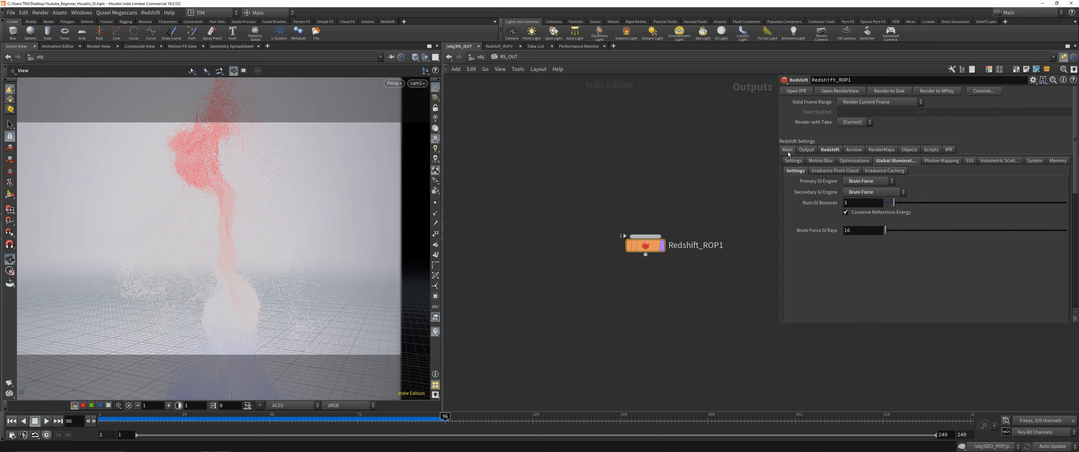
# Enable OptiX RT on supported GPUs and automatic sampling in Redshift_ROP1's system settings, and save the scene.
pyautogui.click(831, 150)
pyautogui.click(806, 150)
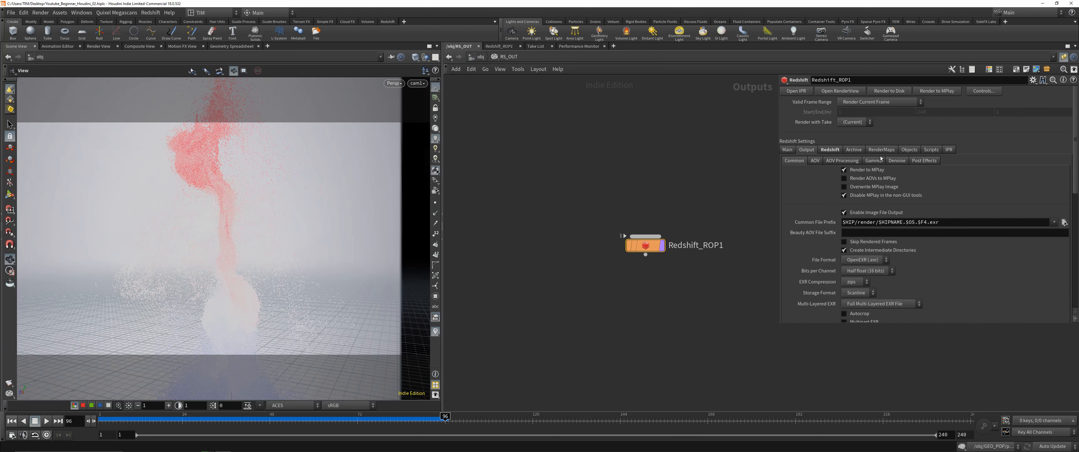
pyautogui.click(855, 150)
pyautogui.click(831, 150)
pyautogui.click(1056, 161)
pyautogui.click(1035, 161)
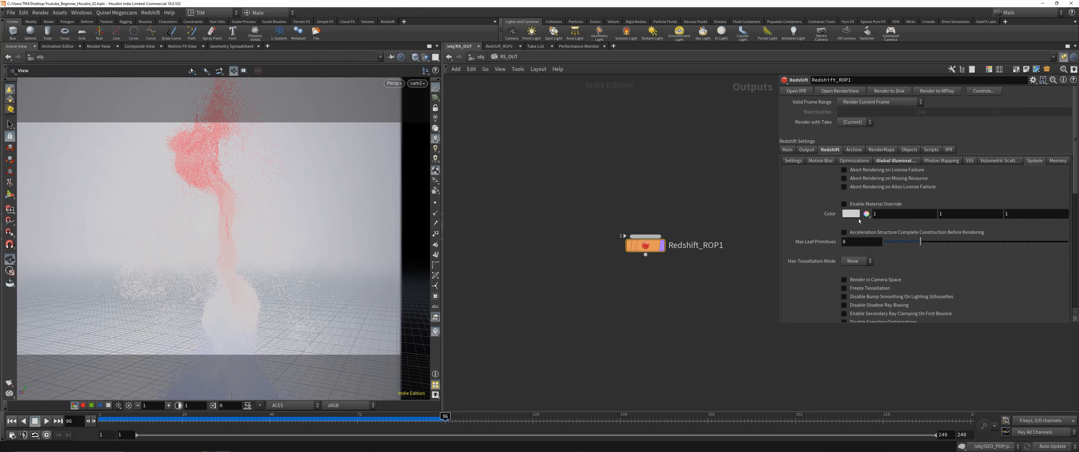
pyautogui.scroll(-6, 859, 220)
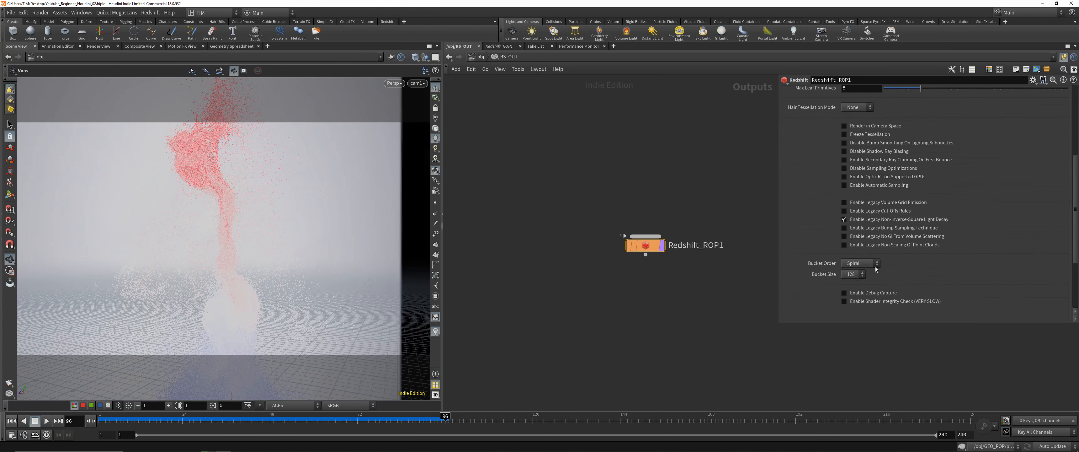
pyautogui.click(884, 185)
pyautogui.click(888, 176)
pyautogui.hotkey('ctrl', 's')
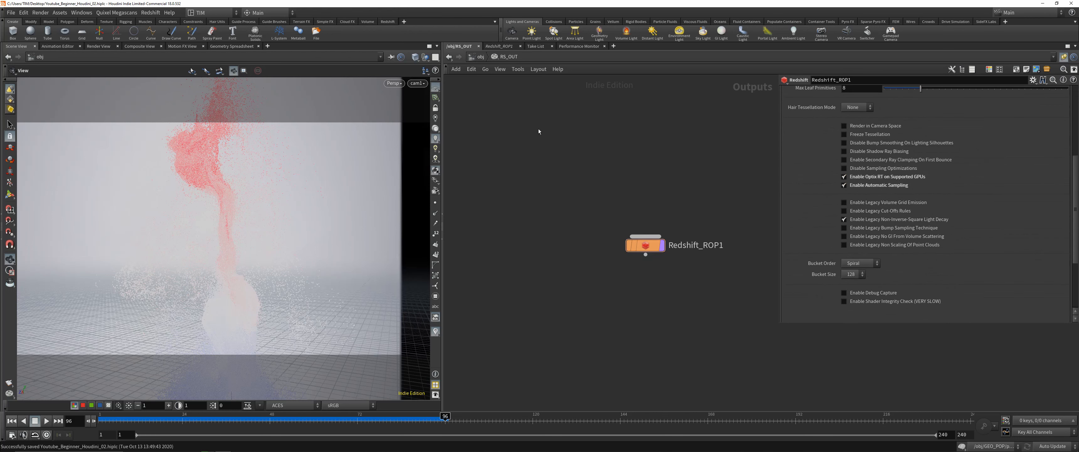
# Go inside the RS_MAT network and add a Redshift material builder node.
pyautogui.click(480, 58)
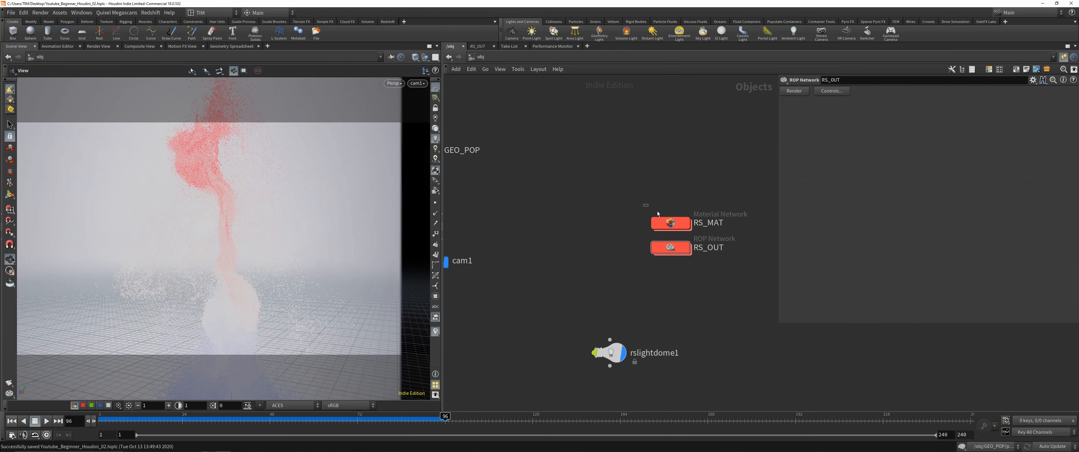
pyautogui.doubleClick(683, 226)
pyautogui.press('Tab')
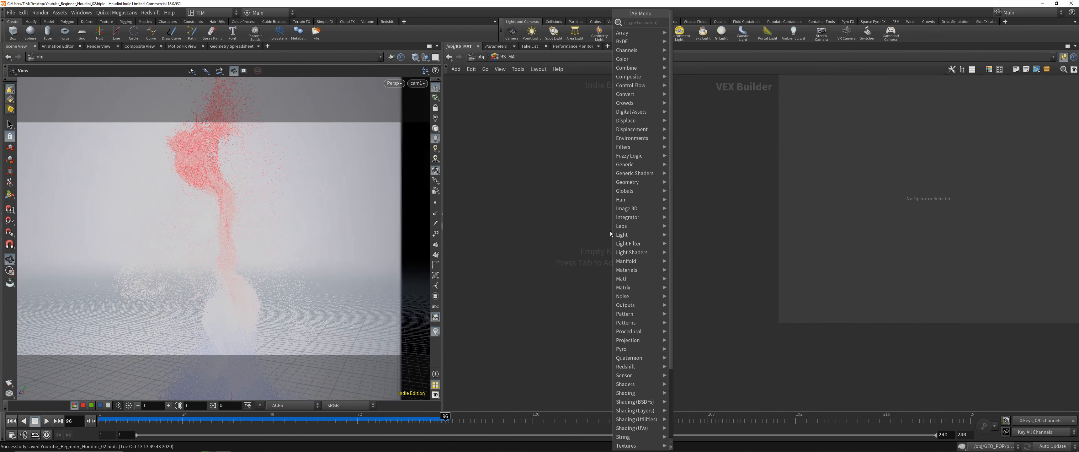
pyautogui.write('r')
pyautogui.click(382, 49)
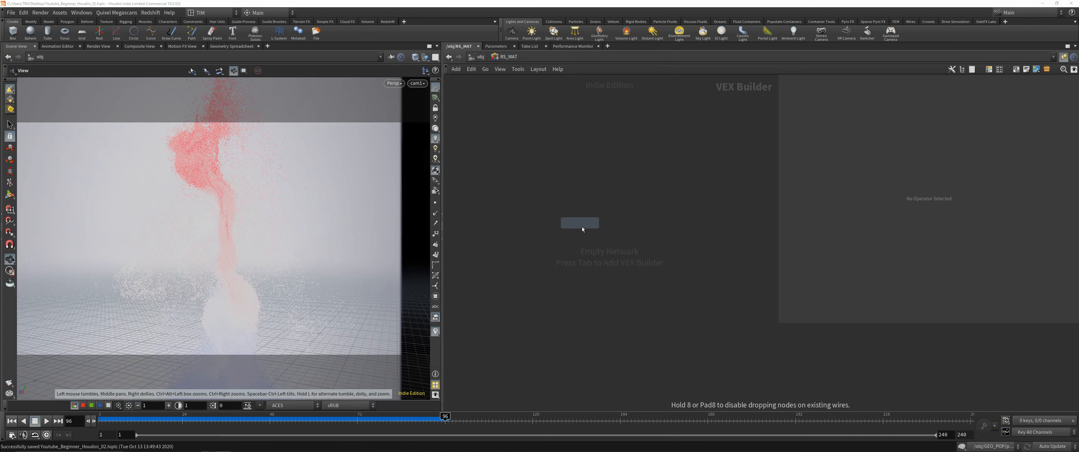
pyautogui.click(610, 229)
pyautogui.moveTo(610, 229); pyautogui.dragTo(579, 248)
# Rename the new material builder to RS_MAT_PTS.
pyautogui.doubleClick(574, 233)
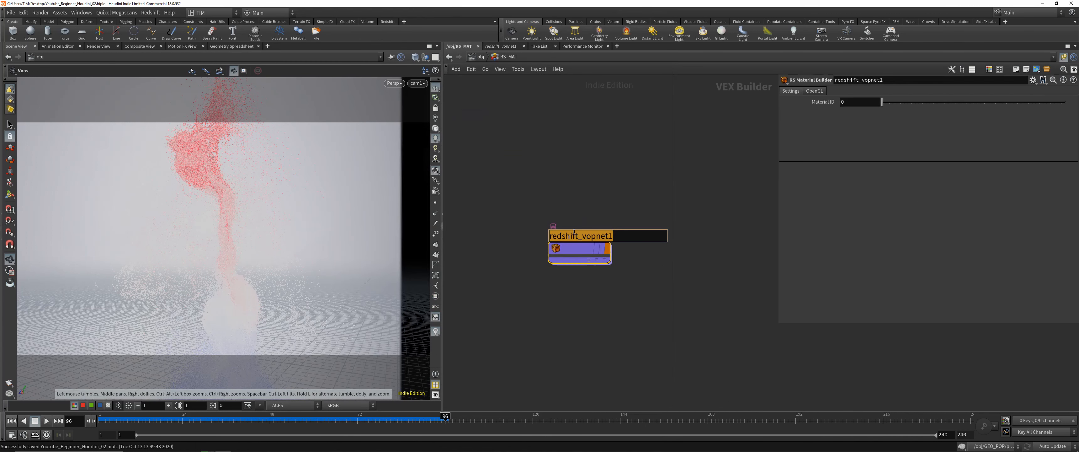
pyautogui.write('RS_MAT_PTS')
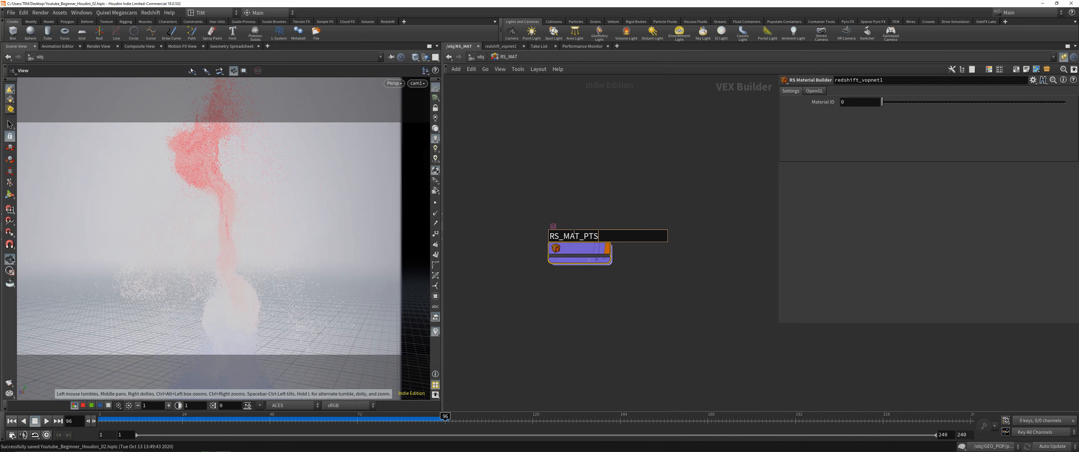
pyautogui.press('Return')
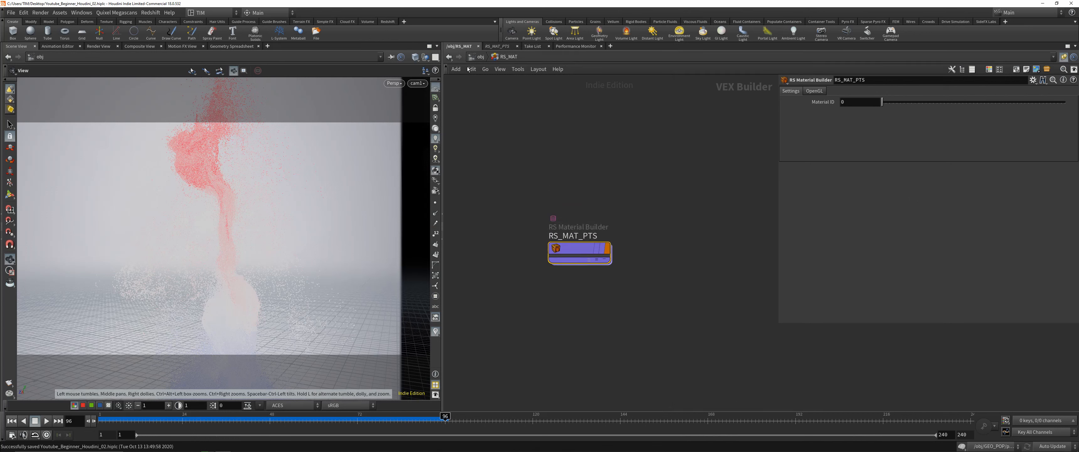
# Go inside GEO_POP and examine the range of null1's age attribute in the geometry spreadsheet, sorted by age.
pyautogui.press('u')
pyautogui.click(561, 183)
pyautogui.moveTo(553, 186); pyautogui.dragTo(583, 188, button='middle')
pyautogui.scroll(-3, 656, 186)
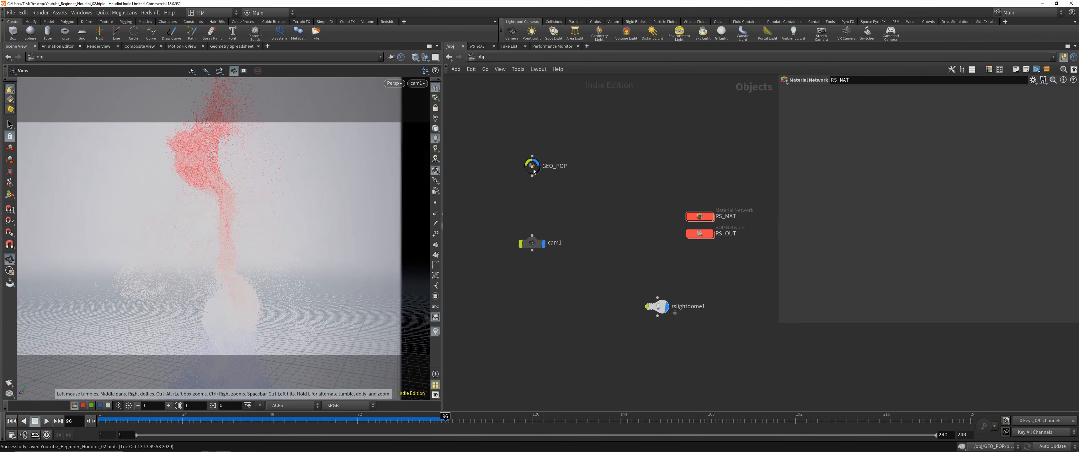
pyautogui.doubleClick(532, 168)
pyautogui.middleClick(533, 290)
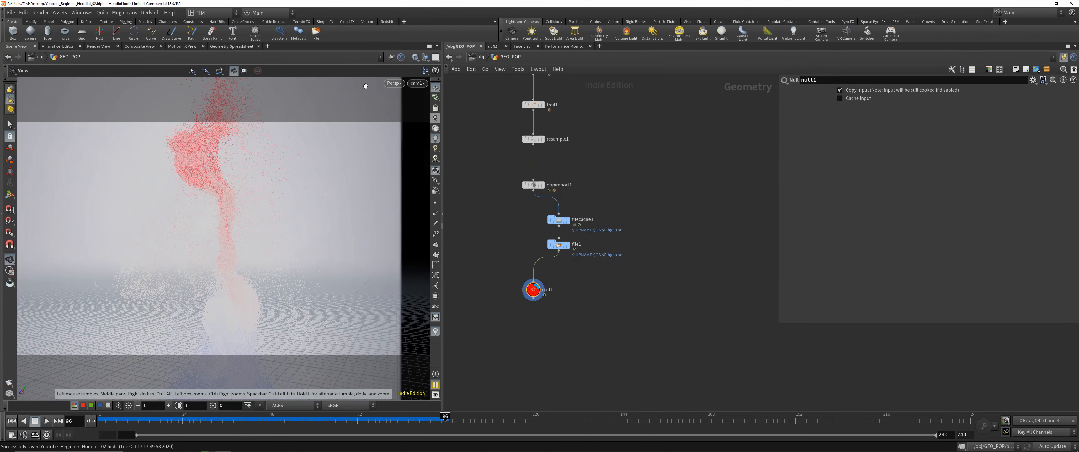
pyautogui.click(232, 46)
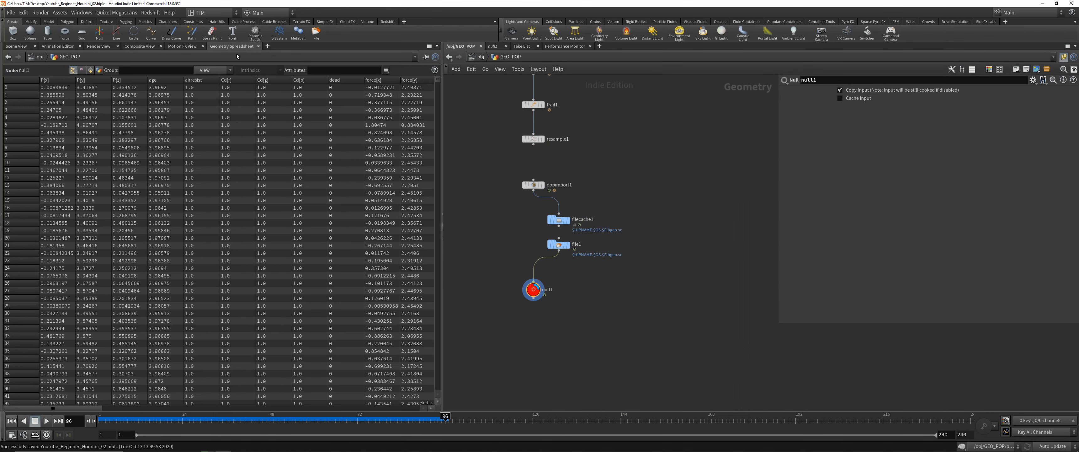
pyautogui.click(168, 80)
pyautogui.click(168, 81)
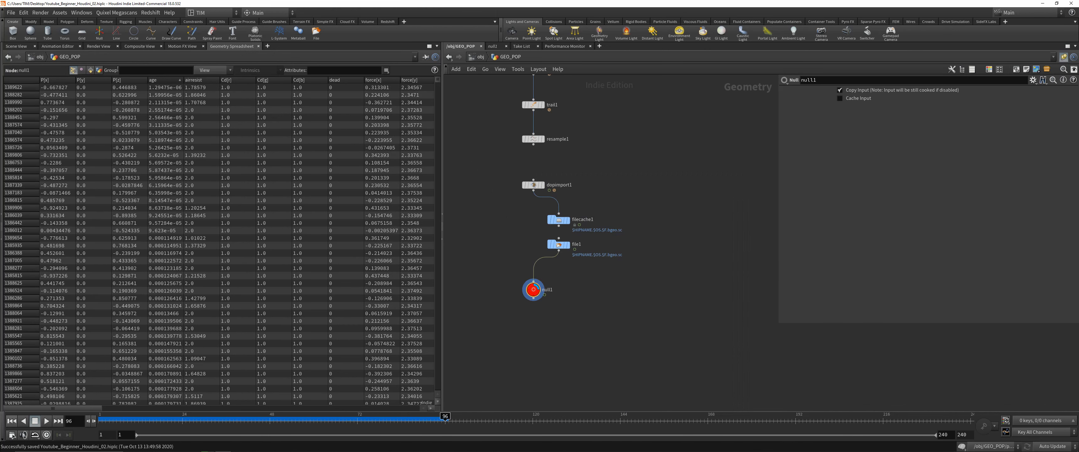
pyautogui.click(16, 46)
# Insert a Min Max TJU node between file1 and null1, display it and set its fit attribute to age.
pyautogui.press('Tab')
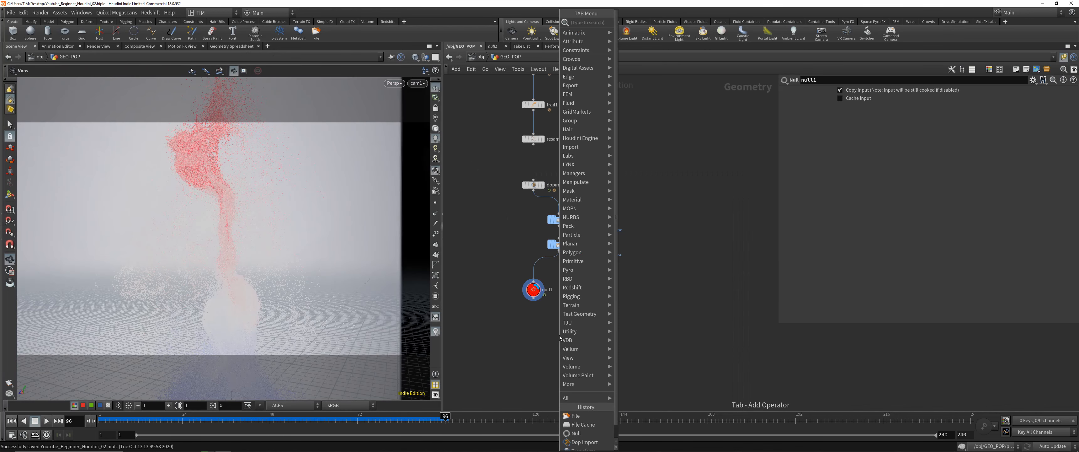
pyautogui.write('merge')
pyautogui.press('Return')
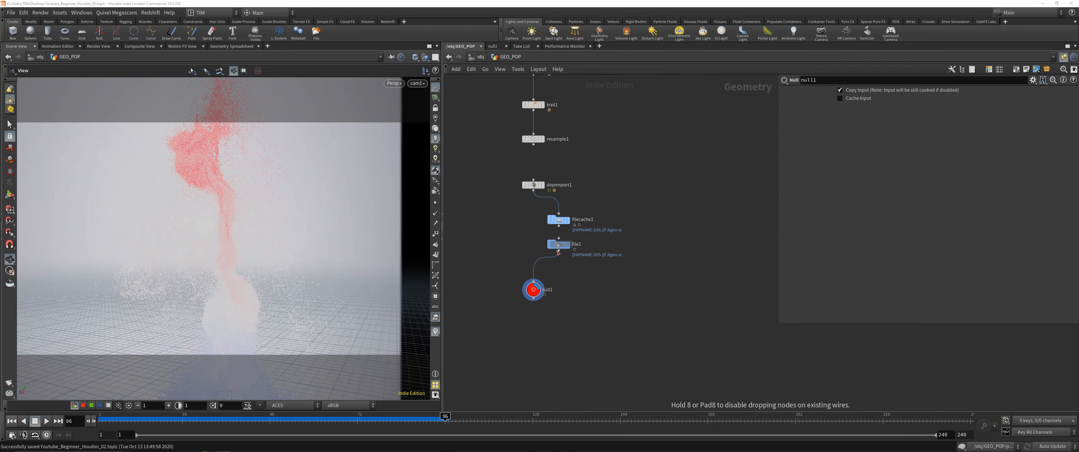
pyautogui.click(538, 270)
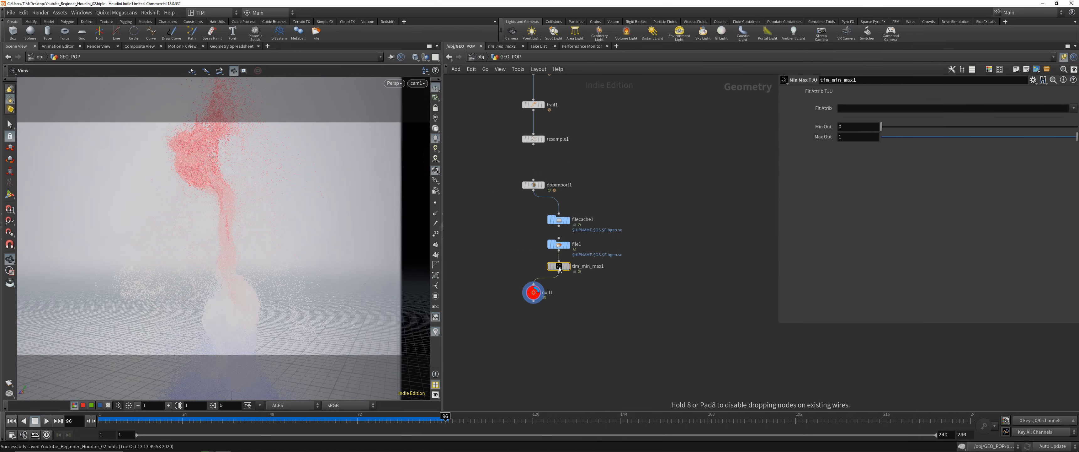
pyautogui.scroll(2, 558, 265)
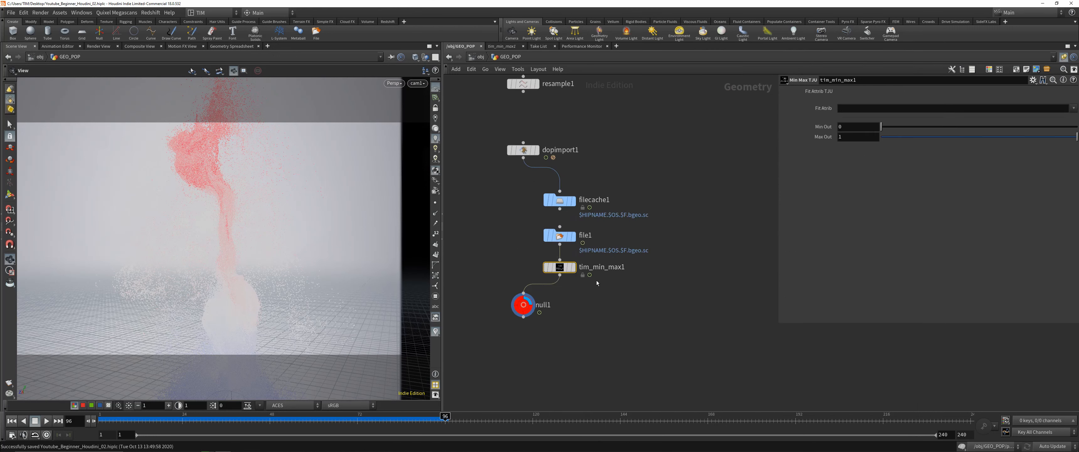
pyautogui.click(1074, 109)
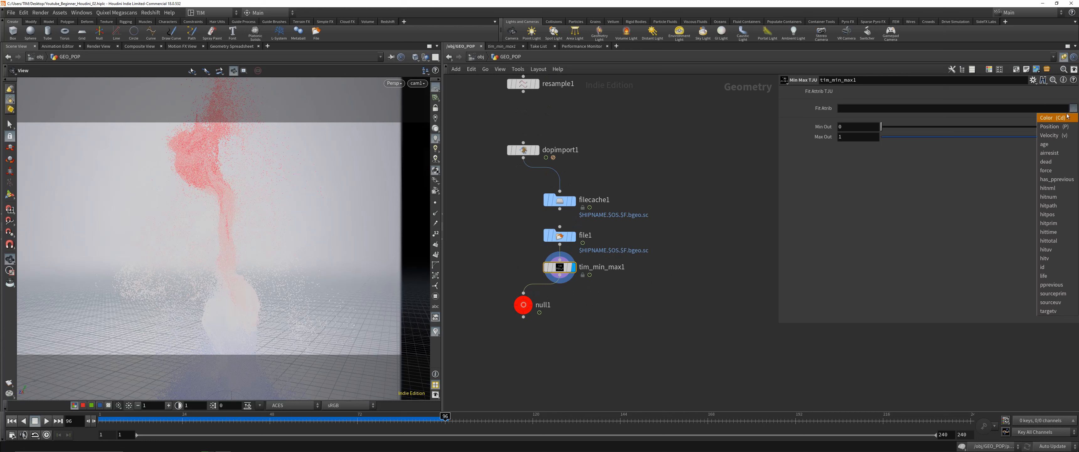
pyautogui.click(1050, 144)
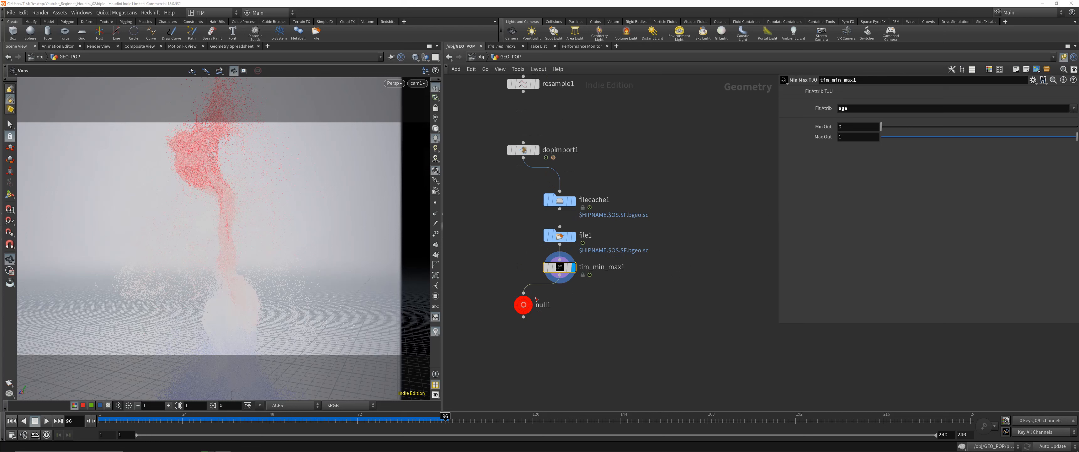
# Space out null1 and tim_min_max1, and insert an Attribute Delete node between file1 and tim_min_max1.
pyautogui.moveTo(524, 305); pyautogui.dragTo(545, 362)
pyautogui.moveTo(568, 271); pyautogui.dragTo(568, 310)
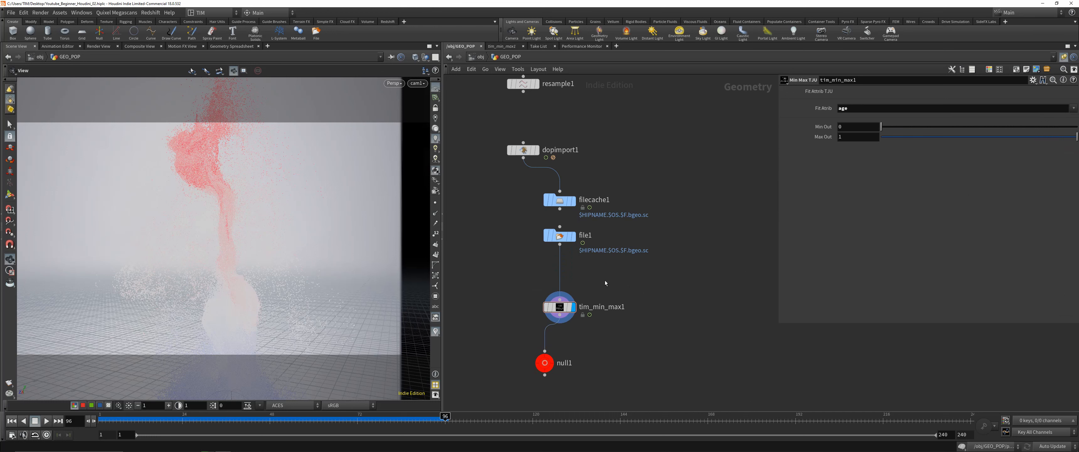
pyautogui.press('Tab')
pyautogui.write('de')
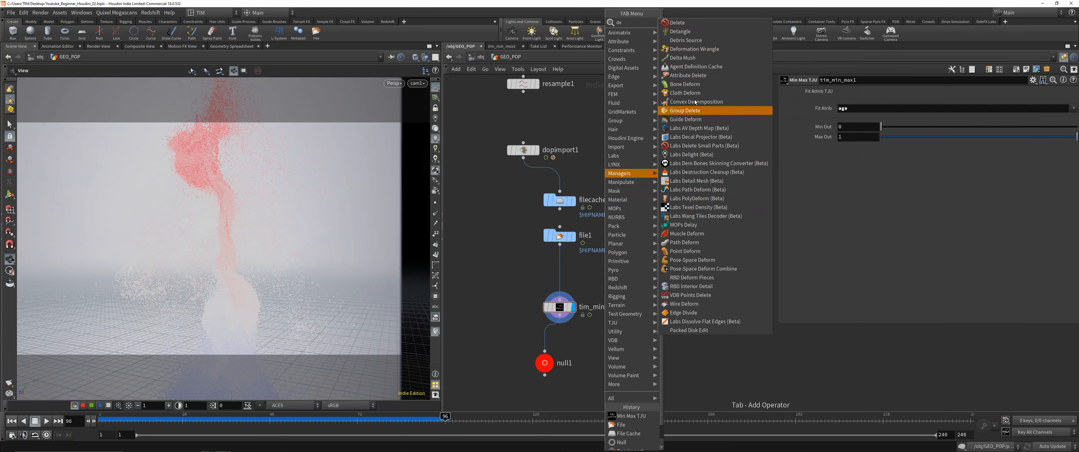
pyautogui.click(687, 75)
pyautogui.click(561, 273)
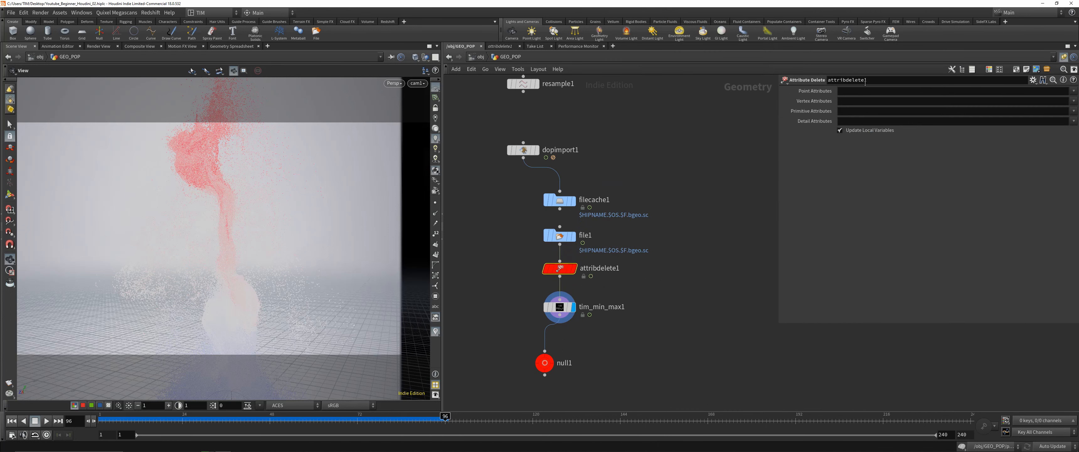
# Set the point, vertex, primitive and detail attributes to delete in attribdelete1 to *.
pyautogui.click(864, 91)
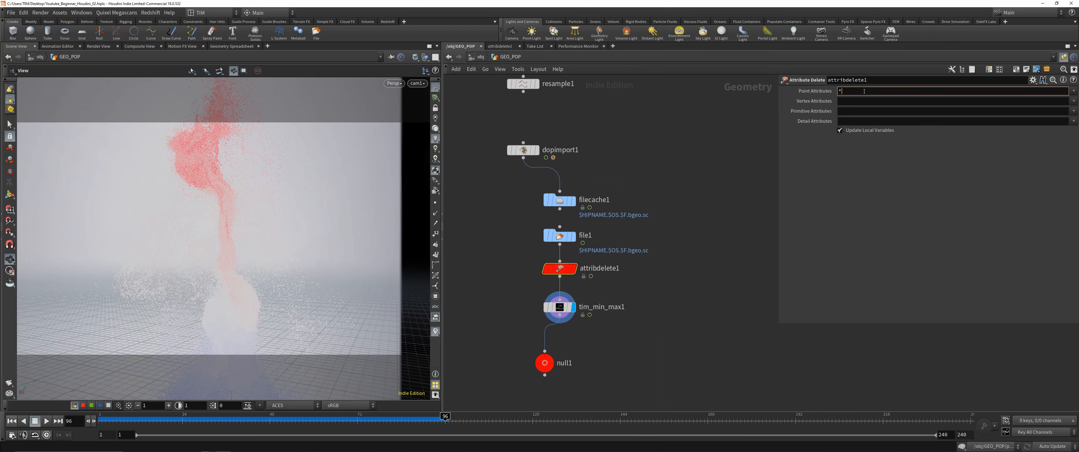
pyautogui.press('Tab')
pyautogui.write('*')
pyautogui.press('Tab')
pyautogui.write('*')
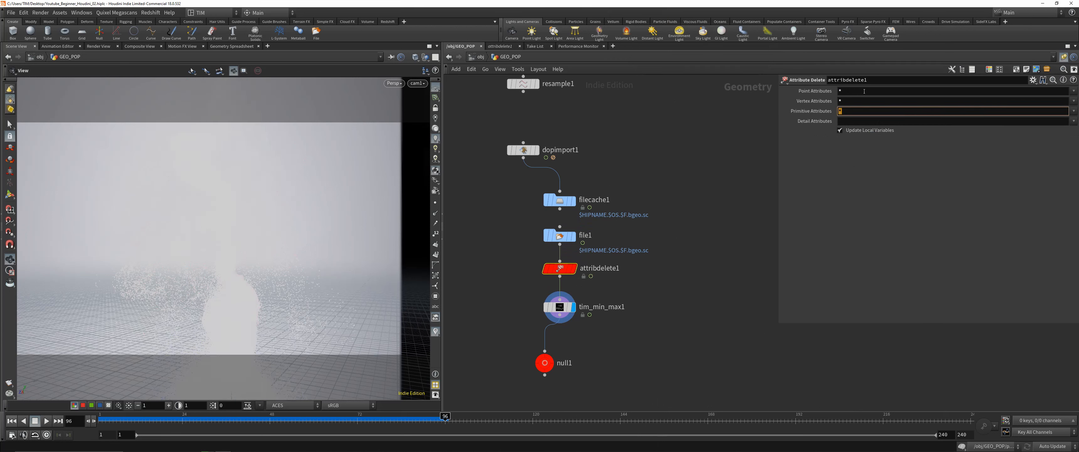
pyautogui.press('Tab')
pyautogui.write('*')
# Exclude age from the deleted point attributes by setting the pattern to * ^age, and save the scene.
pyautogui.click(865, 91)
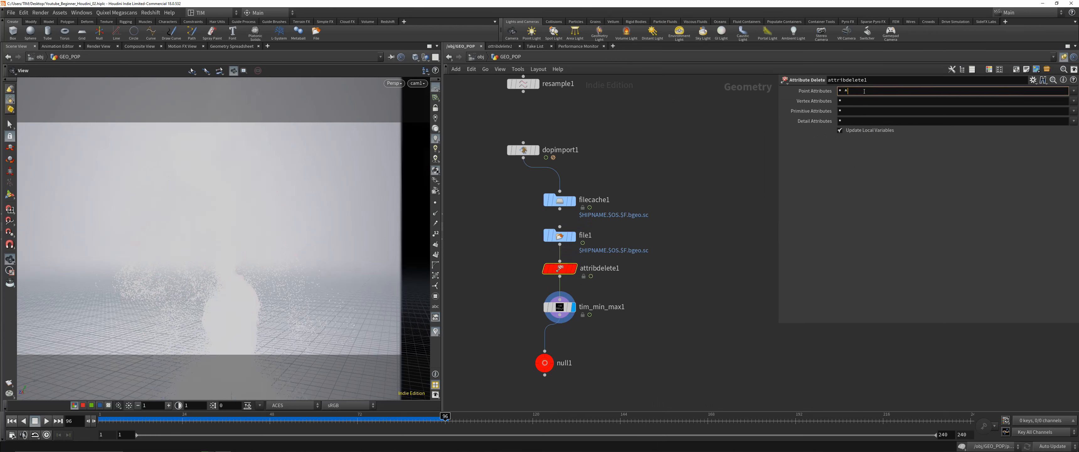
pyautogui.write('^age')
pyautogui.press('Return')
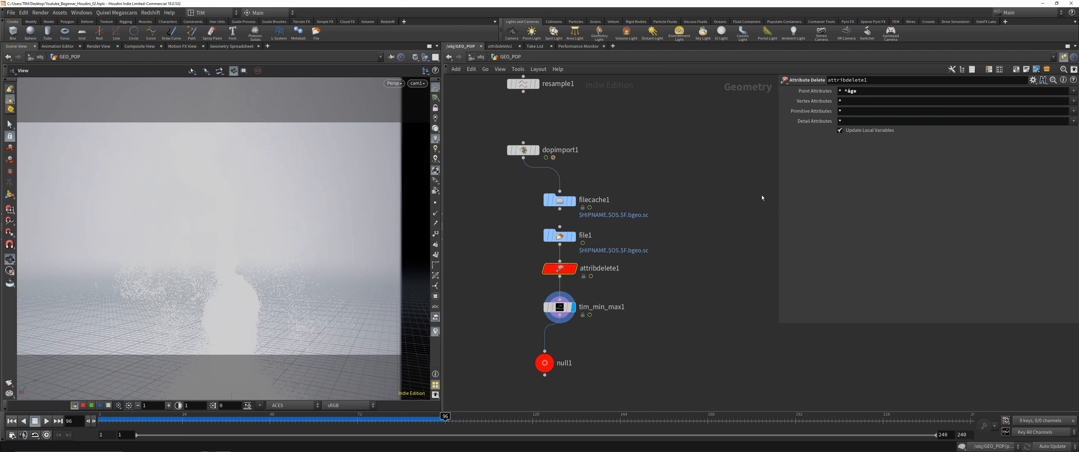
pyautogui.click(851, 92)
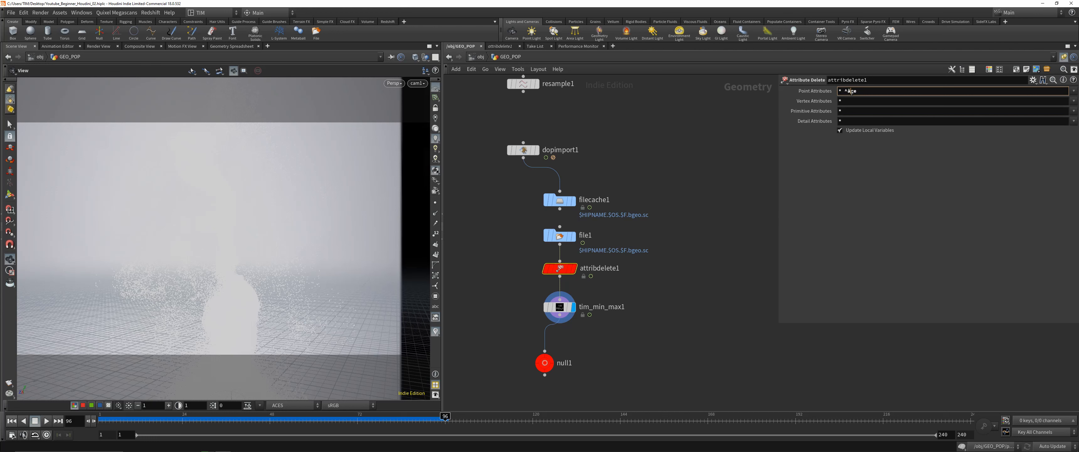
pyautogui.press('Return')
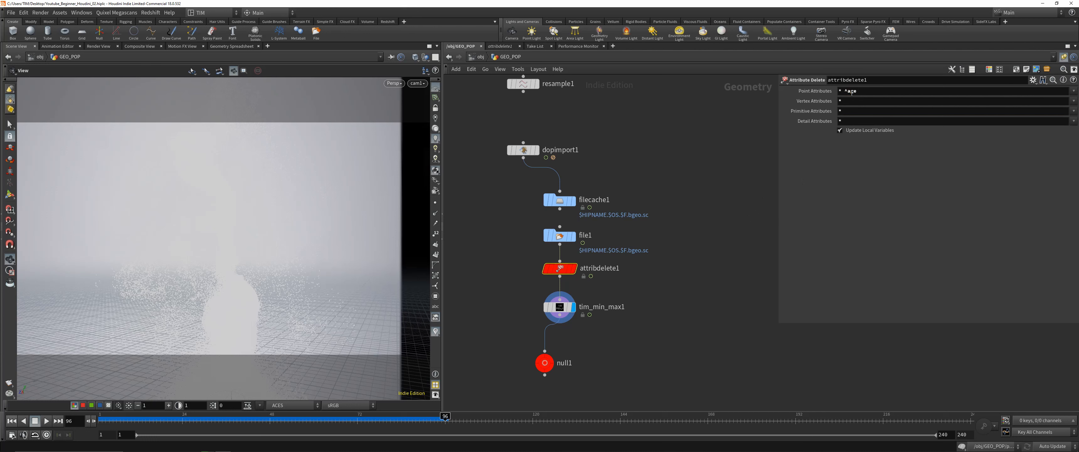
pyautogui.hotkey('ctrl', 's')
# Display null1, check its node information and return to the object level.
pyautogui.click(564, 362)
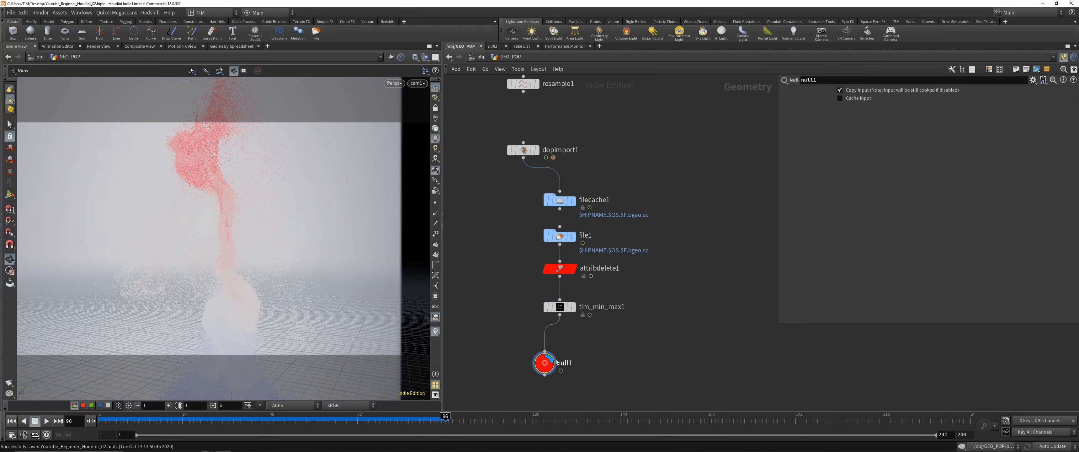
pyautogui.middleClick(564, 362)
pyautogui.click(479, 57)
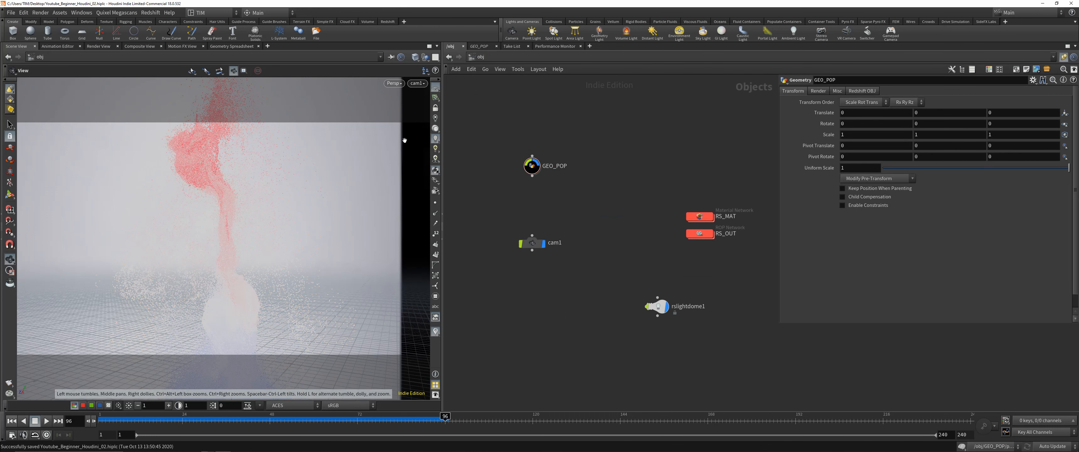
# Check the remaining attributes and the fitted age range in the geometry spreadsheet by reversing the age sort.
pyautogui.click(231, 46)
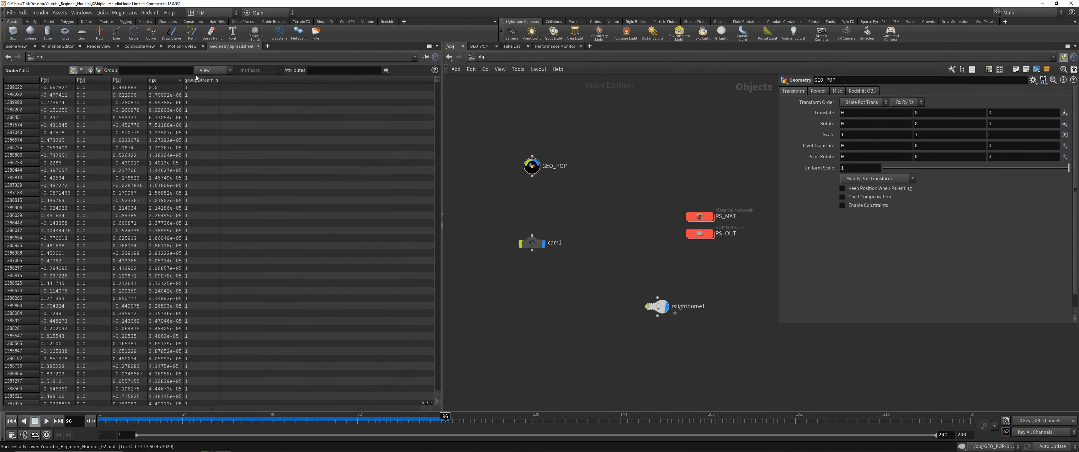
pyautogui.click(161, 80)
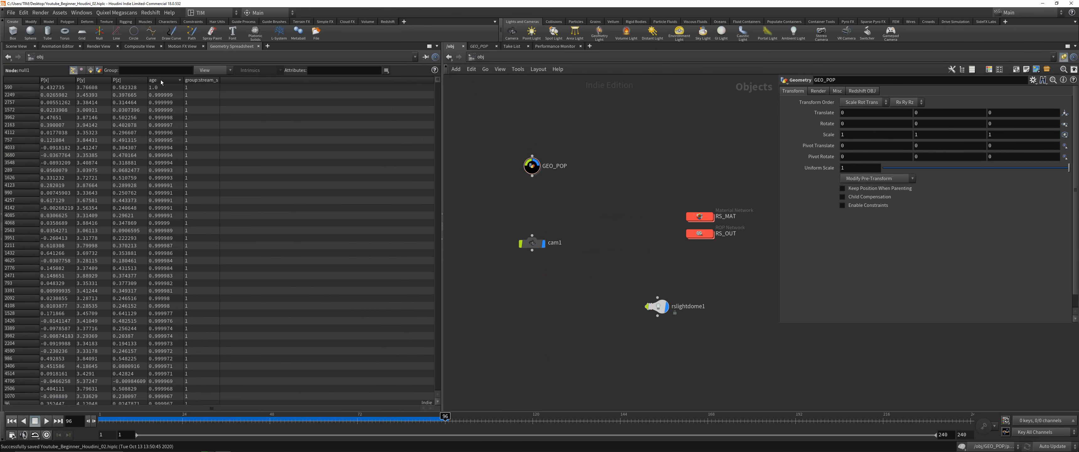
pyautogui.click(16, 47)
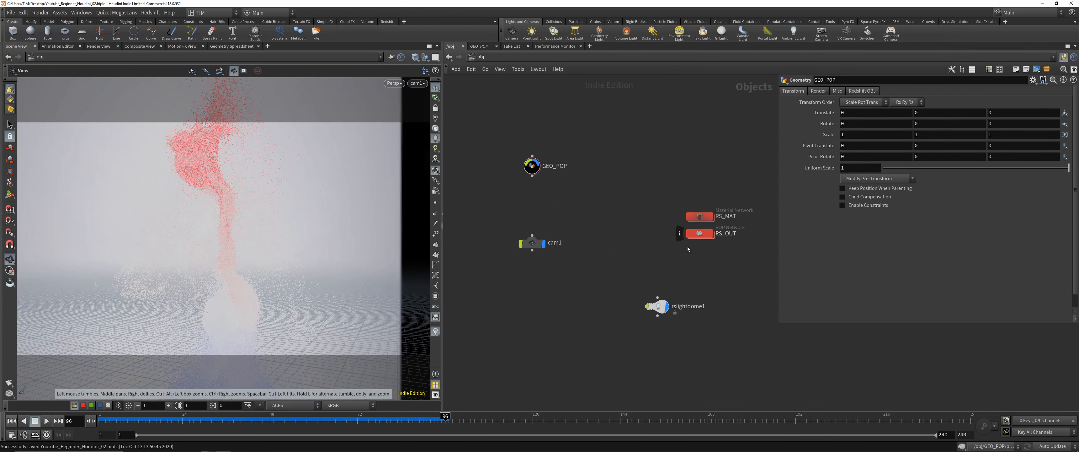
# Show the light parameters of rslightdome1.
pyautogui.click(658, 306)
pyautogui.click(613, 244)
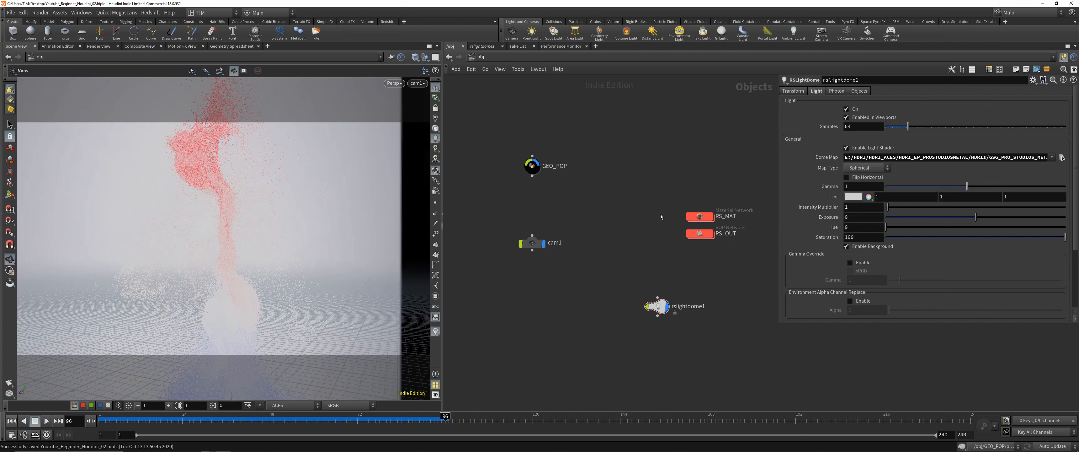
# Copy the RS_MAT_PTS material node and paste its path as the material of GEO_POP.
pyautogui.moveTo(478, 190); pyautogui.dragTo(565, 150)
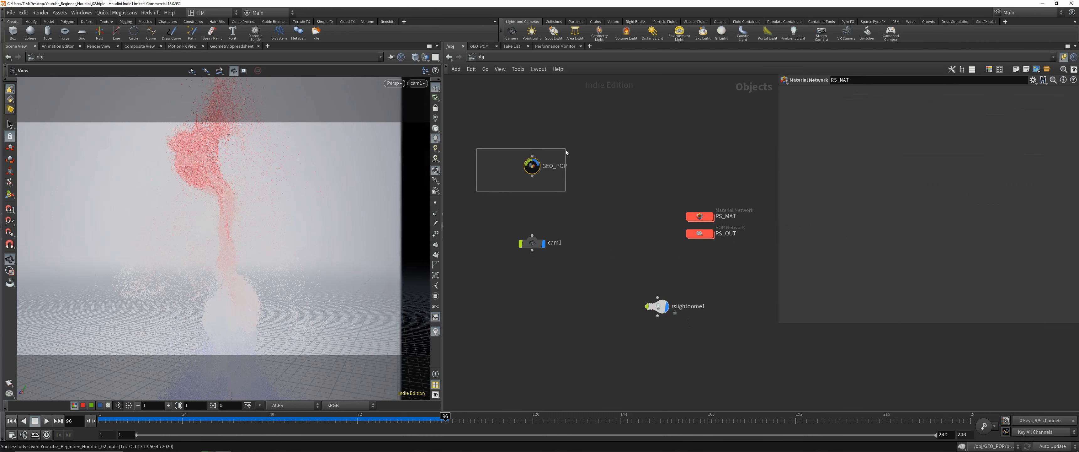
pyautogui.doubleClick(687, 215)
pyautogui.hotkey('ctrl', 'c')
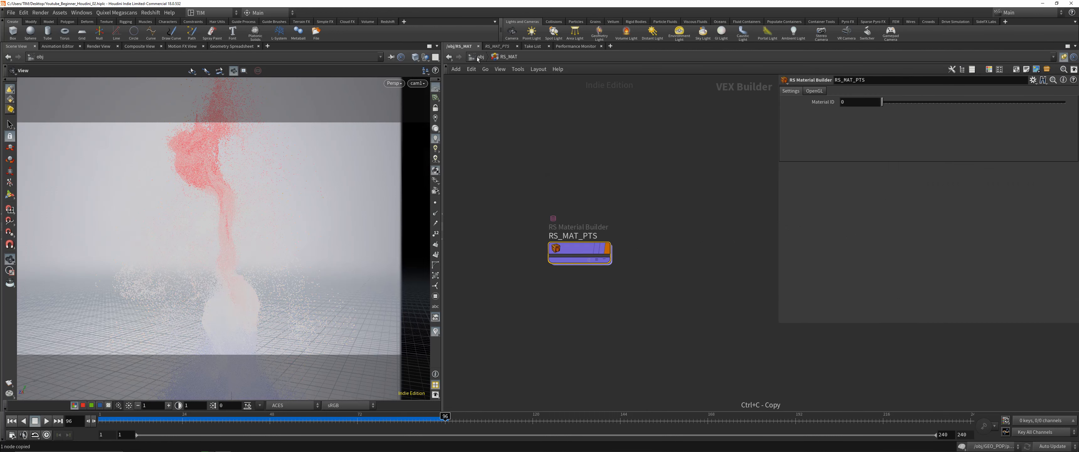
pyautogui.press('u')
pyautogui.click(531, 166)
pyautogui.click(818, 91)
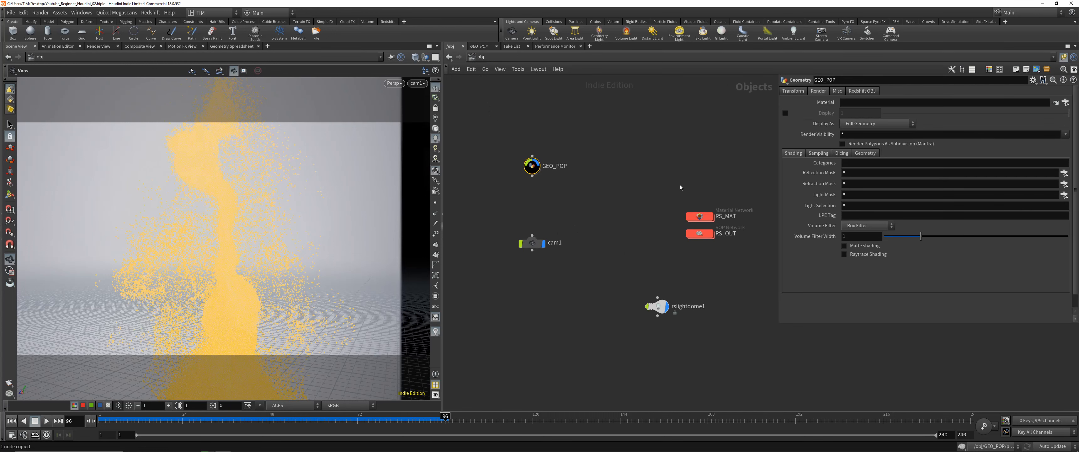
pyautogui.doubleClick(700, 216)
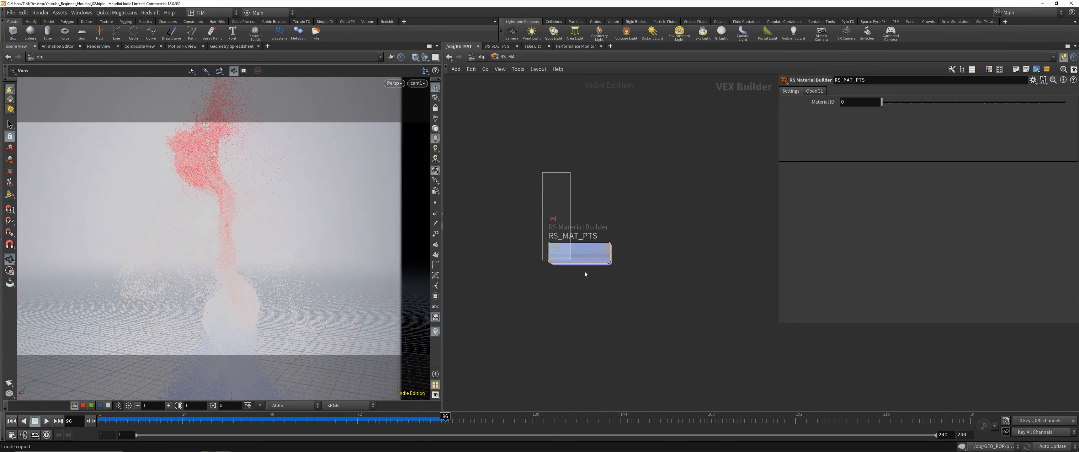
pyautogui.click(478, 58)
pyautogui.click(531, 165)
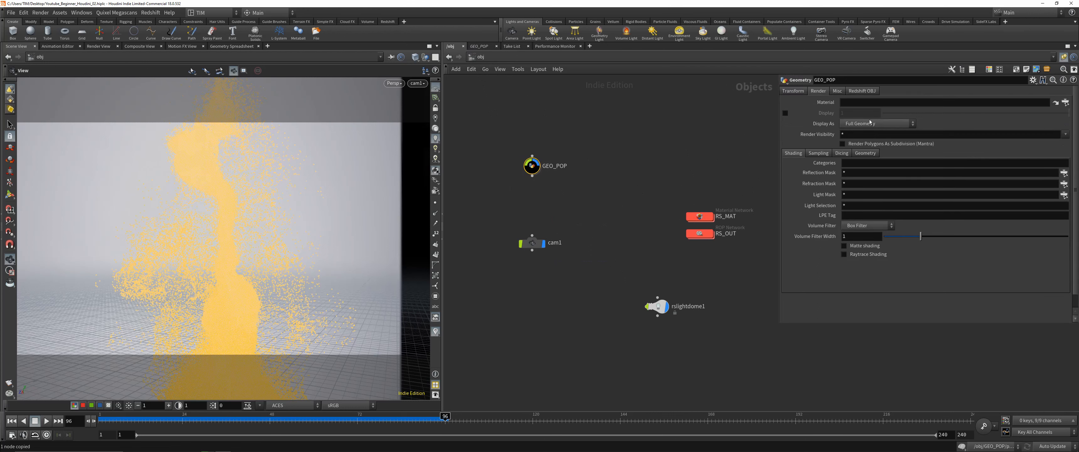
pyautogui.click(894, 102)
pyautogui.hotkey('ctrl', 'v')
# Clear GEO_POP's material path, choose RS_MAT_PTS from the RS_MAT network instead, and save the scene.
pyautogui.tripleClick(893, 102)
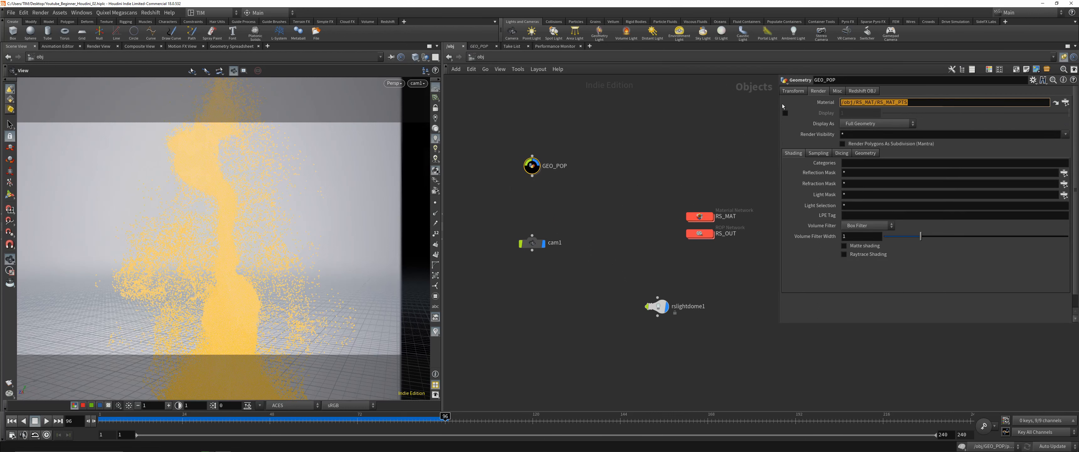
pyautogui.press('BackSpace')
pyautogui.click(1064, 103)
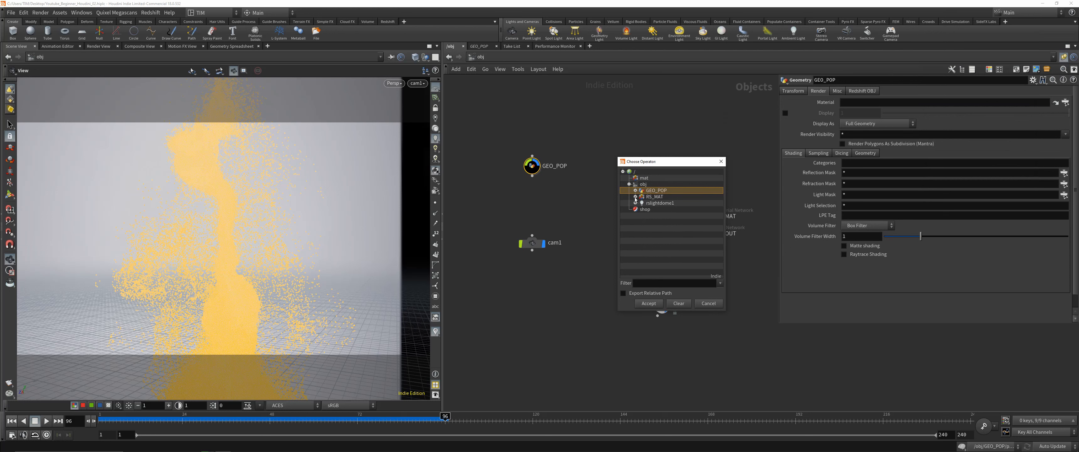
pyautogui.click(636, 196)
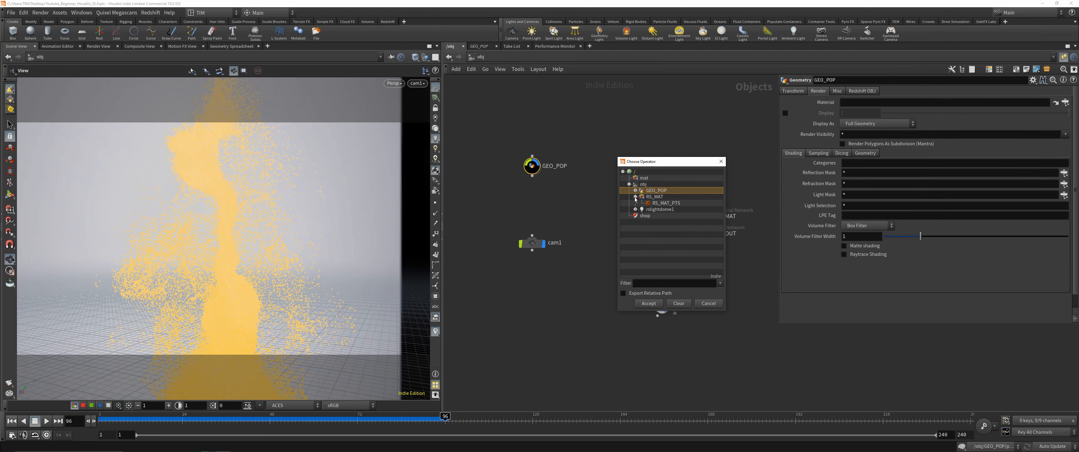
pyautogui.click(648, 304)
pyautogui.hotkey('ctrl', 's')
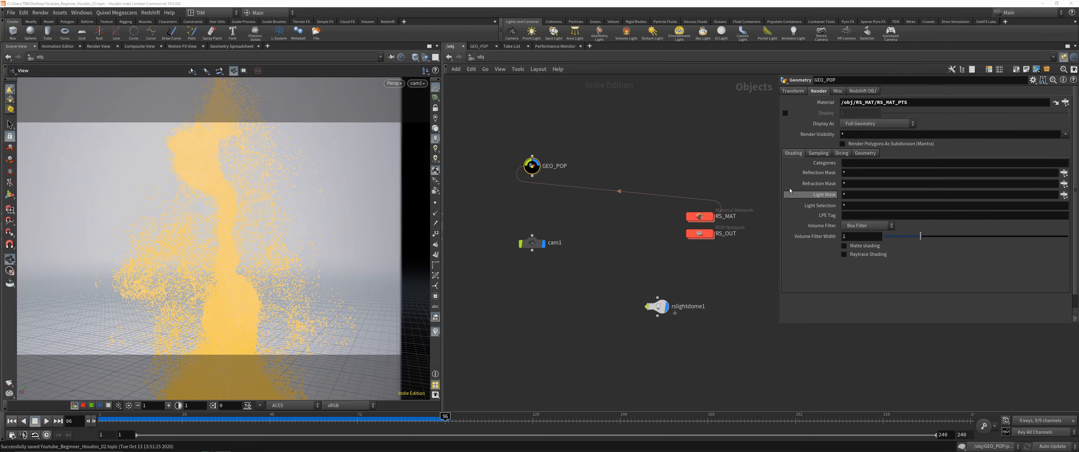
# Enable Redshift rendering of GEO_POP as particles and set its Global Scale Multiplier to 0.1.
pyautogui.click(852, 91)
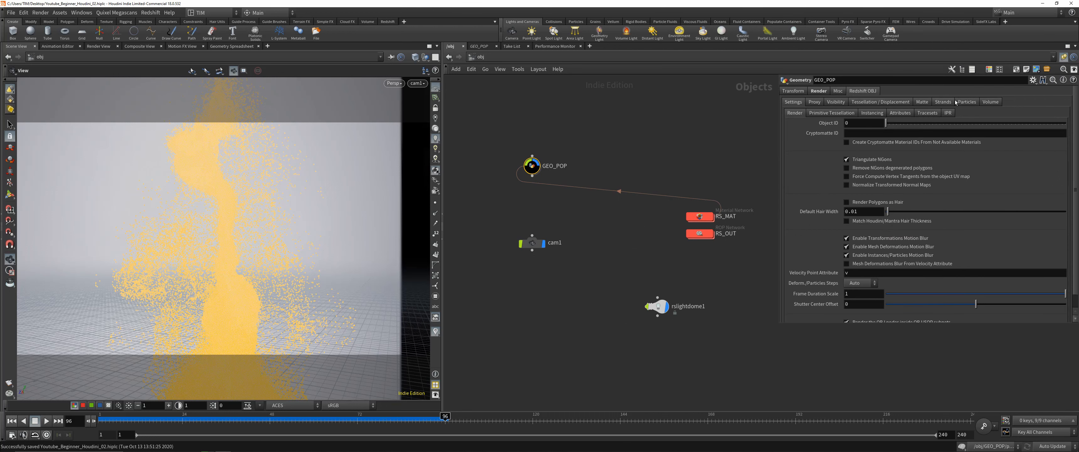
pyautogui.click(966, 102)
pyautogui.click(866, 121)
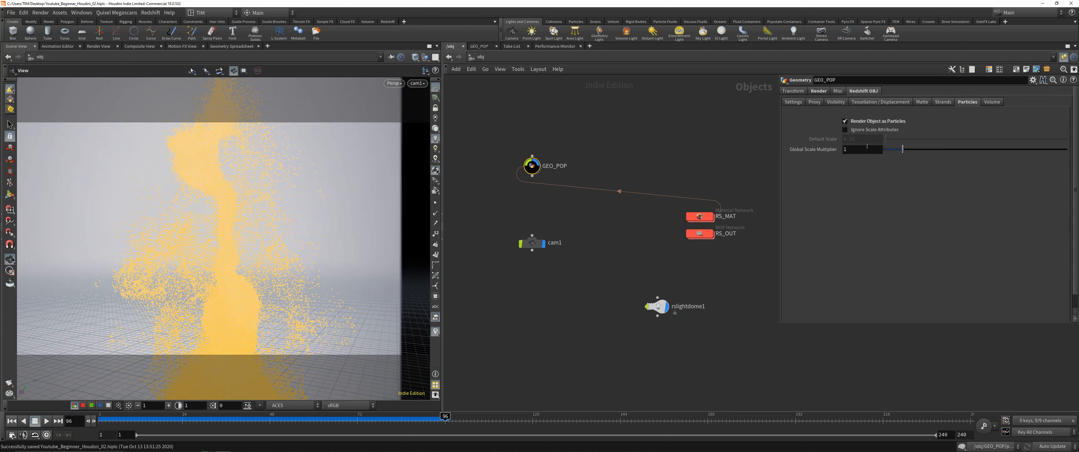
pyautogui.click(866, 147)
pyautogui.write('0.1')
pyautogui.press('Return')
pyautogui.click(680, 155)
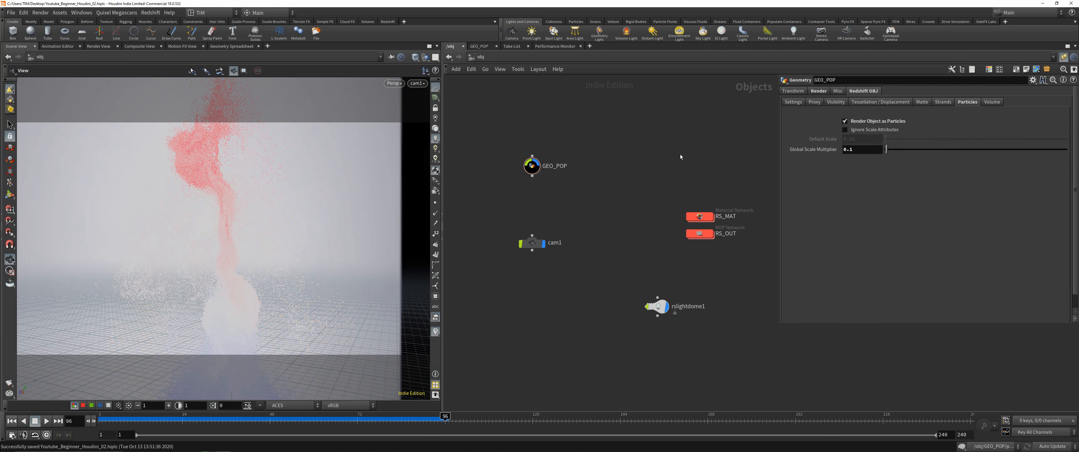
# Open the Redshift Render View, start the interactive render, and clear the log message.
pyautogui.click(388, 21)
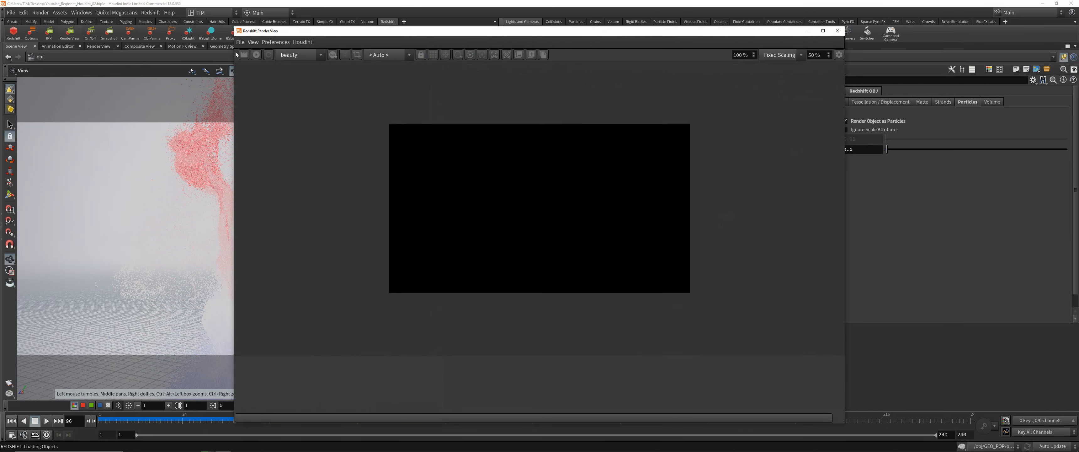
pyautogui.click(256, 55)
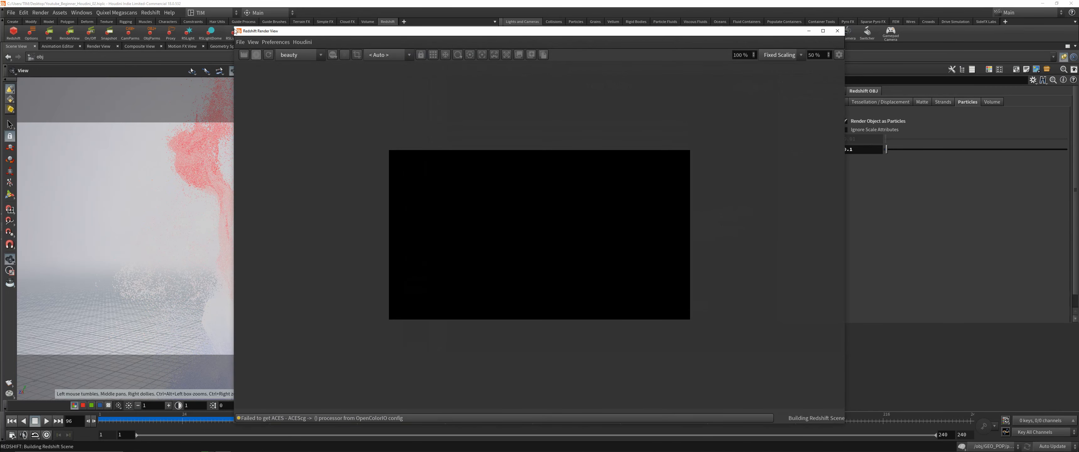
pyautogui.moveTo(234, 28); pyautogui.dragTo(340, 156)
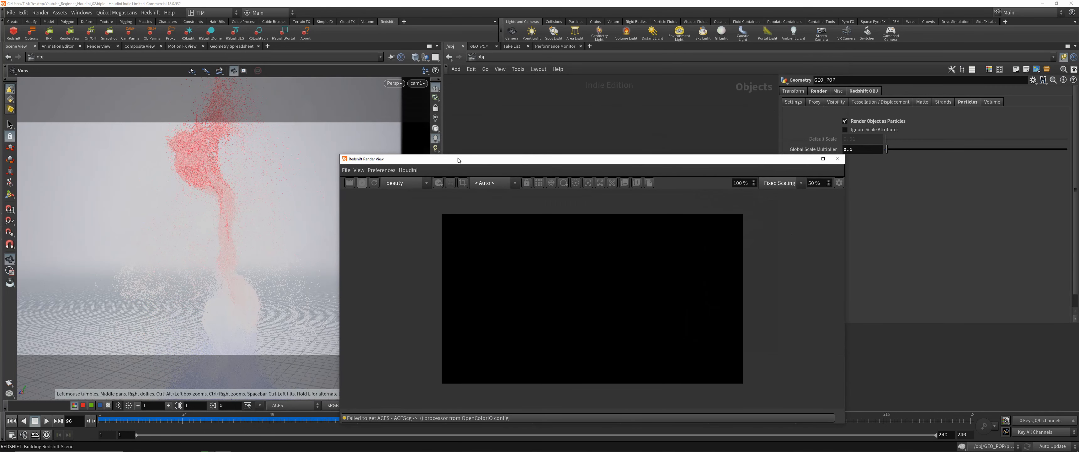
pyautogui.moveTo(458, 160); pyautogui.dragTo(197, 82)
pyautogui.scroll(2, 325, 215)
pyautogui.scroll(-1, 325, 215)
pyautogui.click(95, 94)
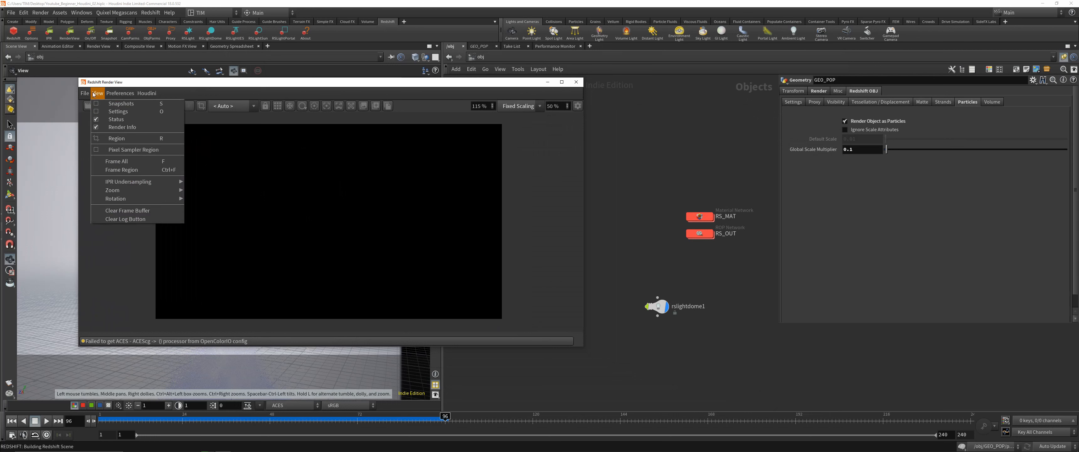
pyautogui.click(125, 218)
# Show the Render View's display settings, set the view transform to Rec.709 (ACES), and enlarge and reposition the window.
pyautogui.click(578, 106)
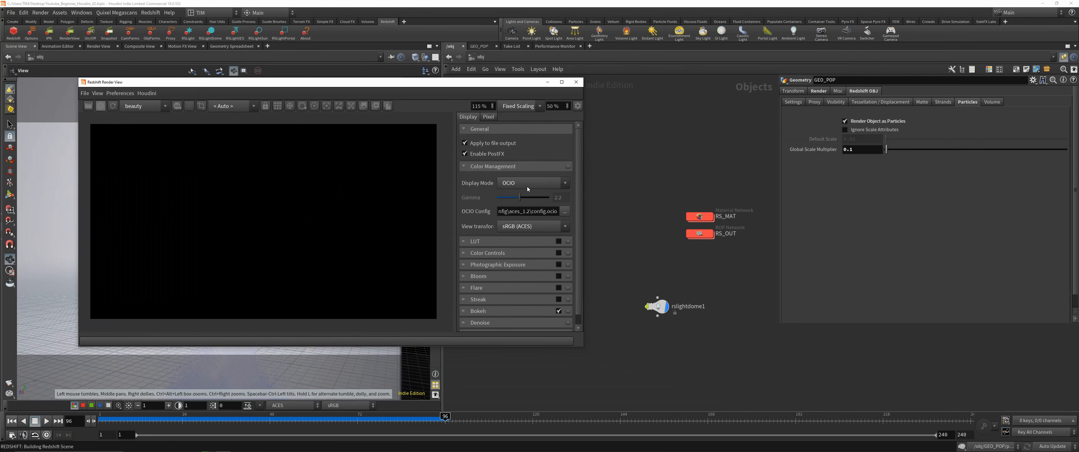
pyautogui.click(531, 226)
pyautogui.click(523, 279)
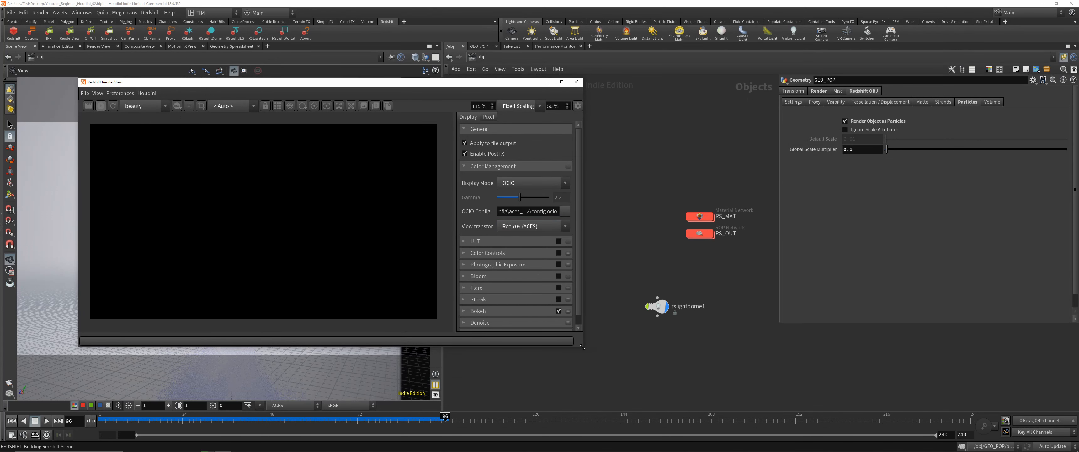
pyautogui.moveTo(582, 347); pyautogui.dragTo(659, 374)
pyautogui.moveTo(345, 83); pyautogui.dragTo(409, 77)
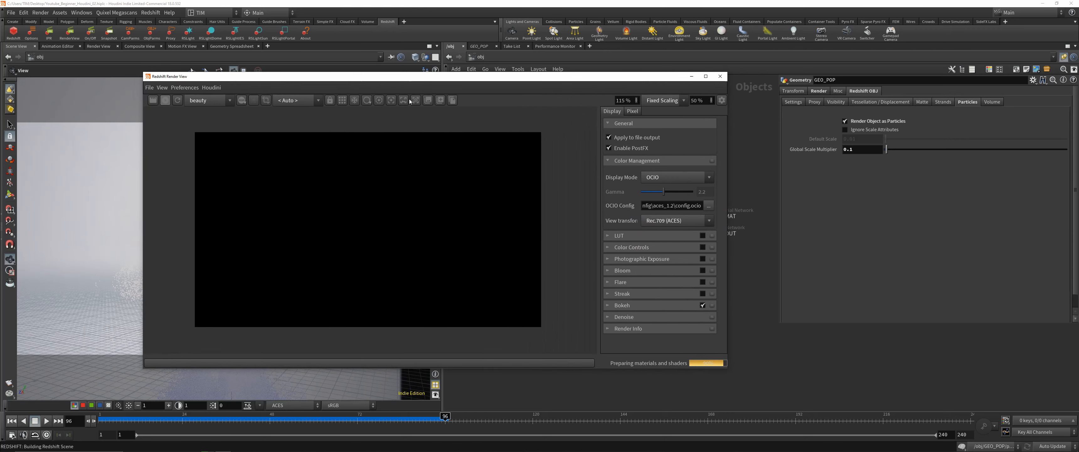
pyautogui.scroll(2, 378, 225)
pyautogui.scroll(-1, 376, 228)
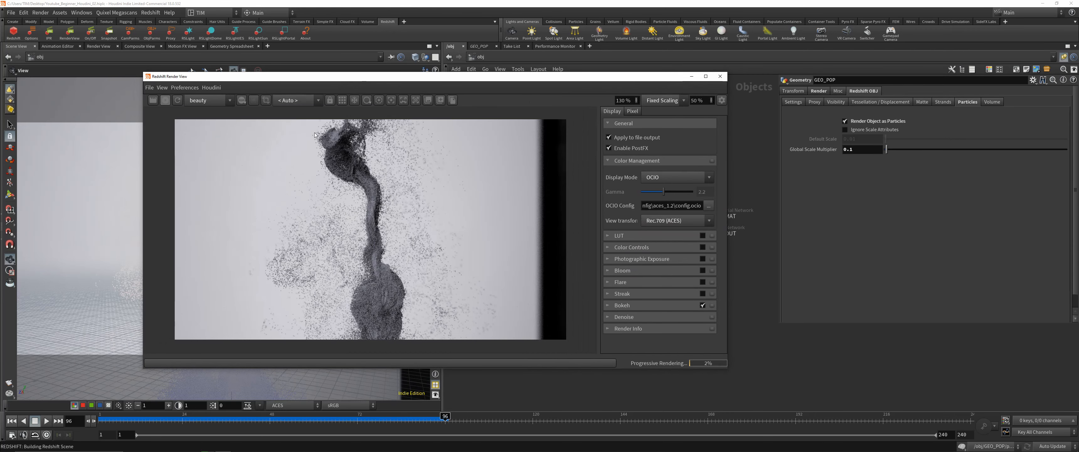
pyautogui.moveTo(358, 77); pyautogui.dragTo(262, 58)
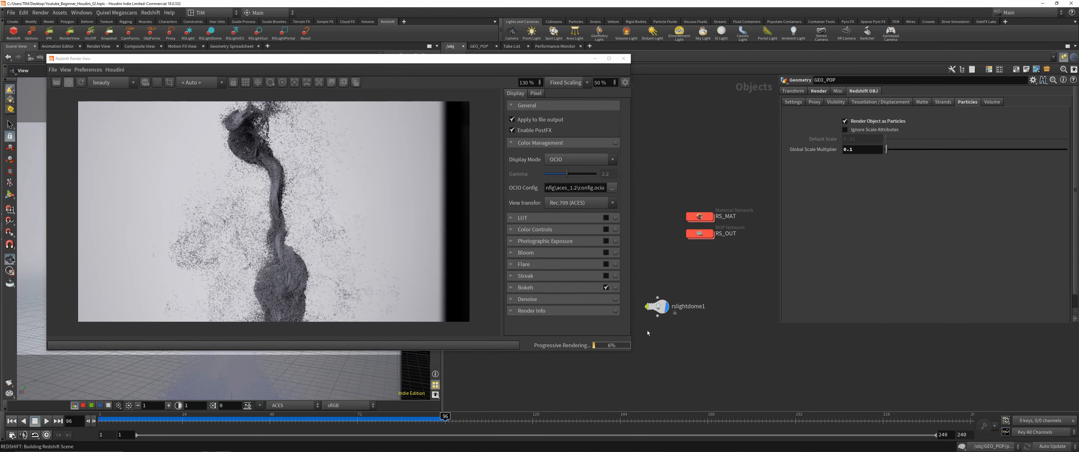
# Disable the background of rslightdome1, toggling it to compare the render with and without the HDRI backdrop.
pyautogui.click(657, 306)
pyautogui.click(854, 247)
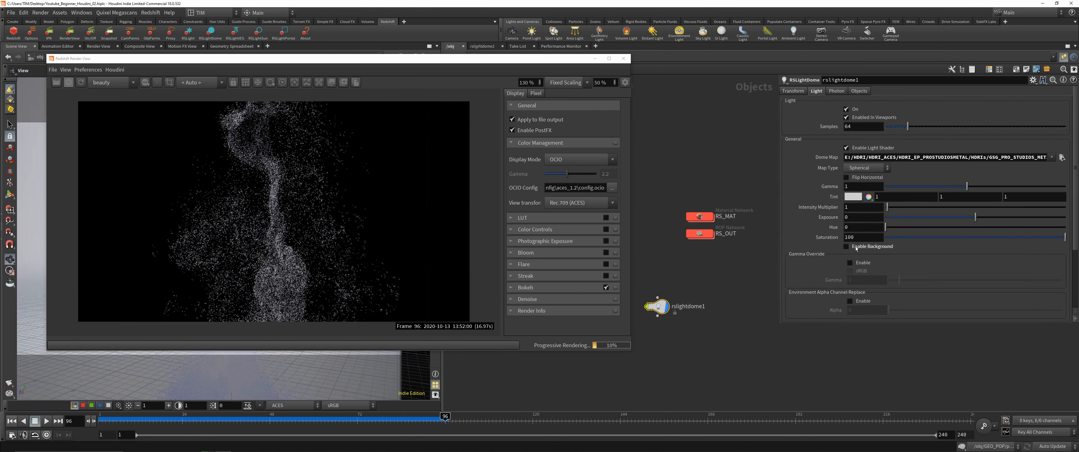
pyautogui.click(856, 248)
pyautogui.click(856, 247)
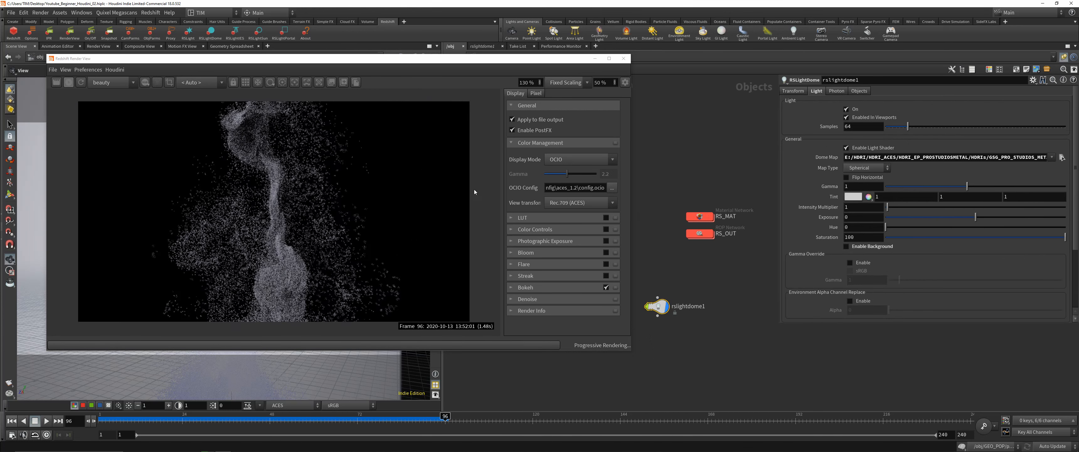
pyautogui.click(859, 247)
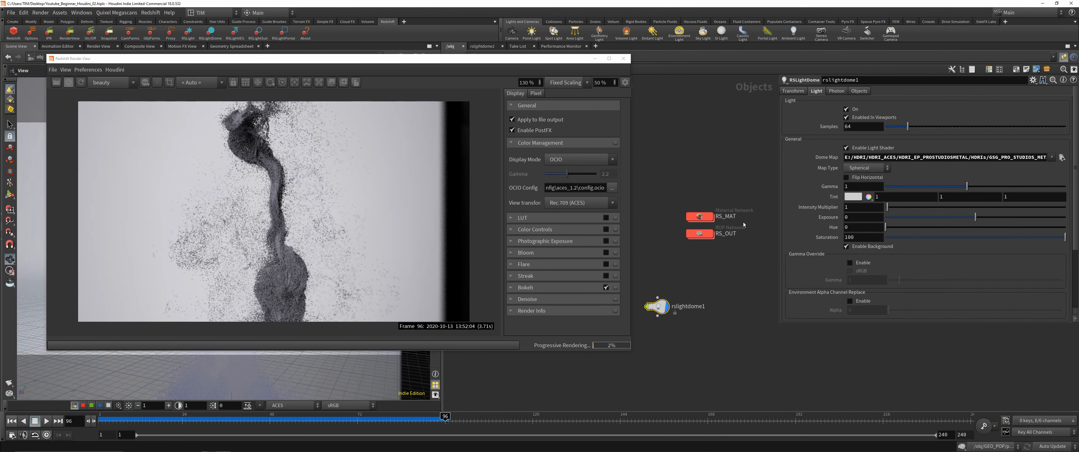
pyautogui.click(874, 249)
# Reduce GEO_POP's particle Global Scale Multiplier to 0.025 and inspect the finer particles in the render.
pyautogui.scroll(-2, 729, 162)
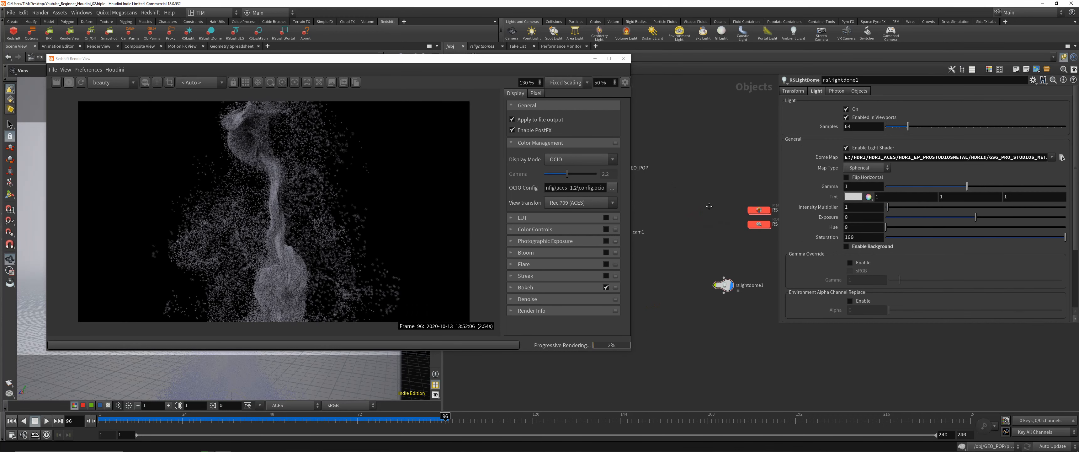
pyautogui.click(745, 230)
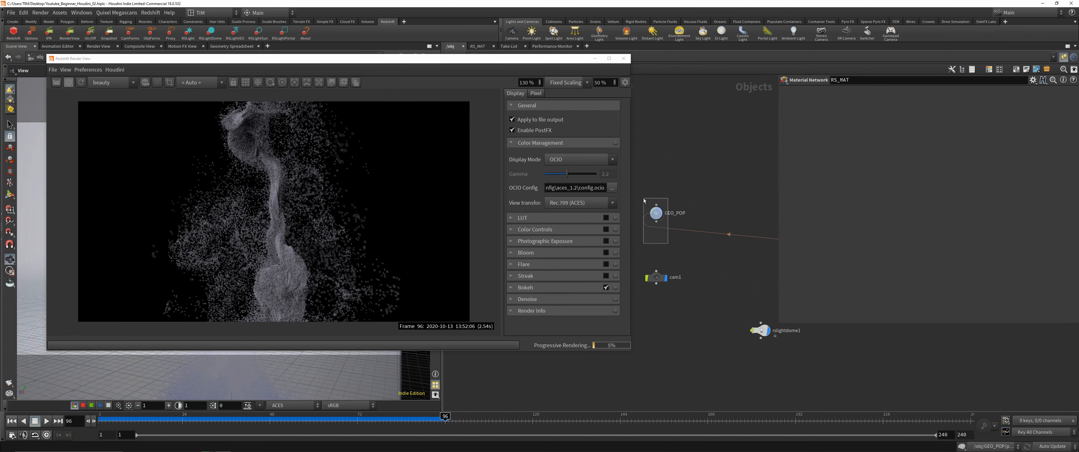
pyautogui.moveTo(643, 198); pyautogui.dragTo(644, 198)
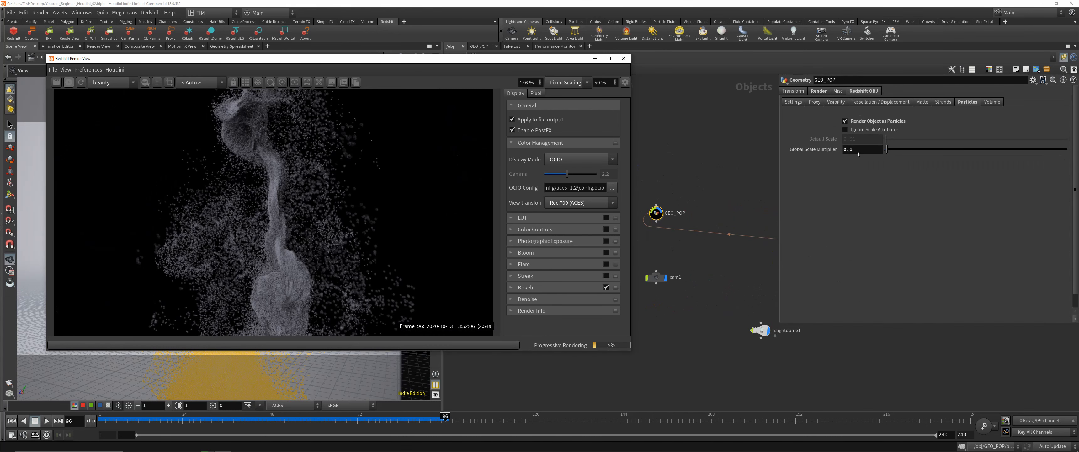
pyautogui.click(859, 154)
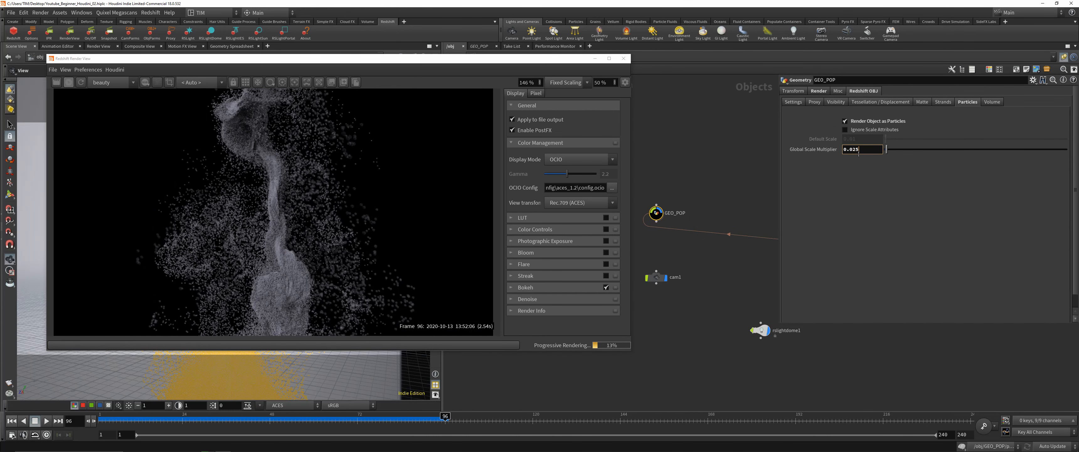
pyautogui.press('Return')
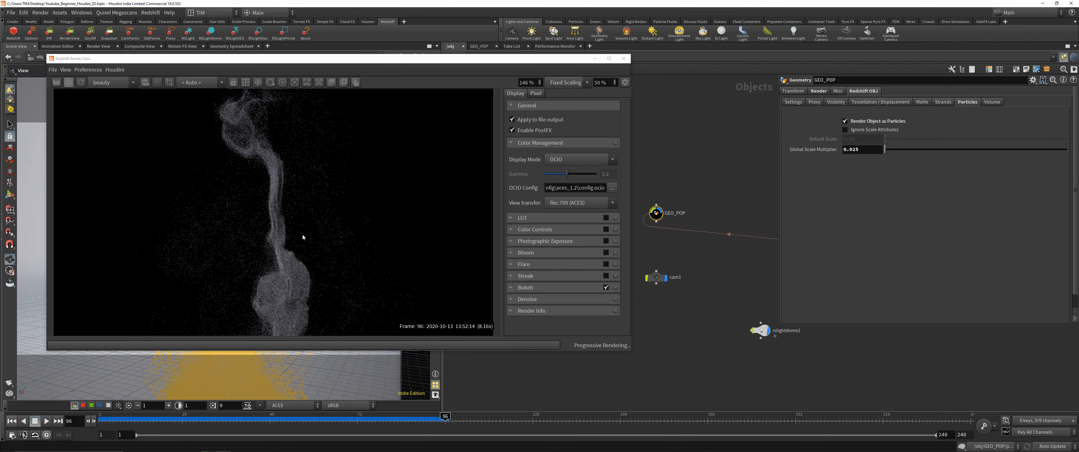
pyautogui.scroll(3, 280, 267)
pyautogui.scroll(-4, 280, 267)
pyautogui.scroll(2, 280, 265)
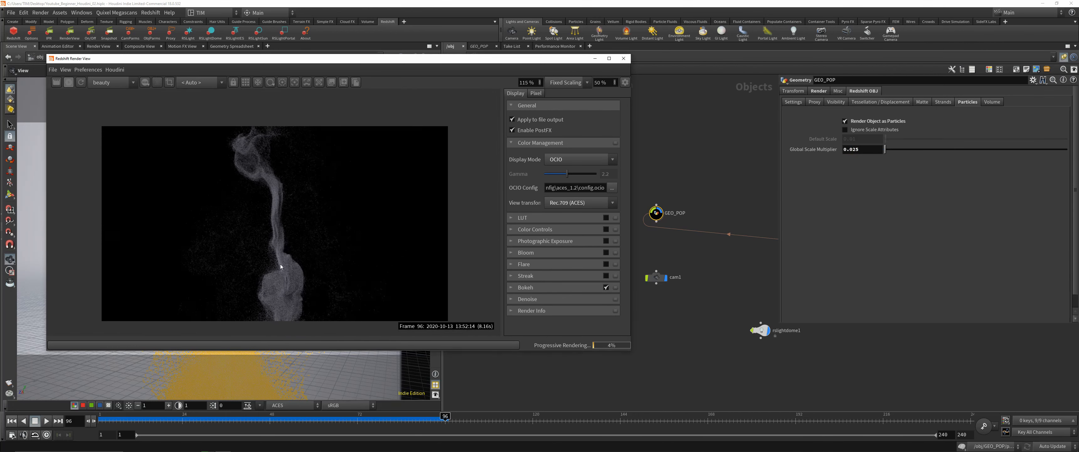
# Place the Render View beside the viewport and examine the rendered particles from closer cam1 angles.
pyautogui.moveTo(290, 58); pyautogui.dragTo(725, 73)
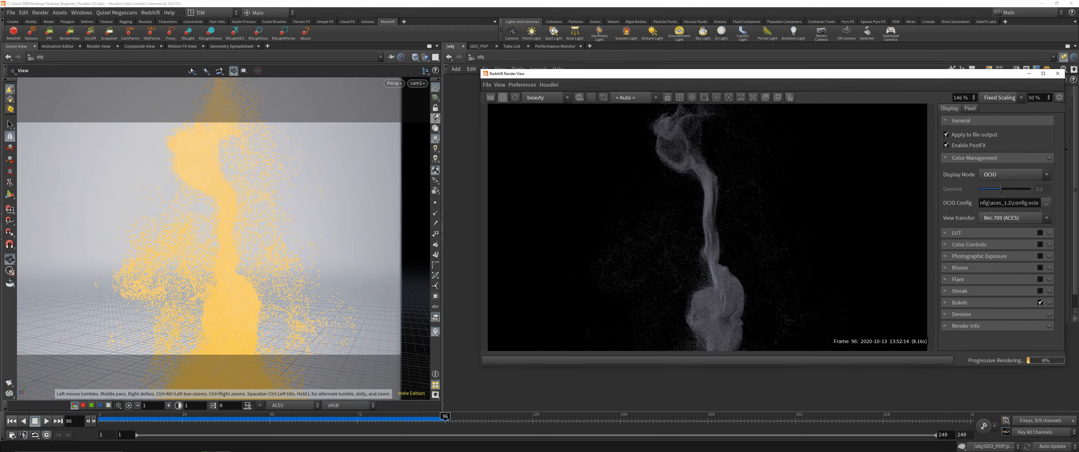
pyautogui.moveTo(225, 223); pyautogui.dragTo(270, 184, button='right')
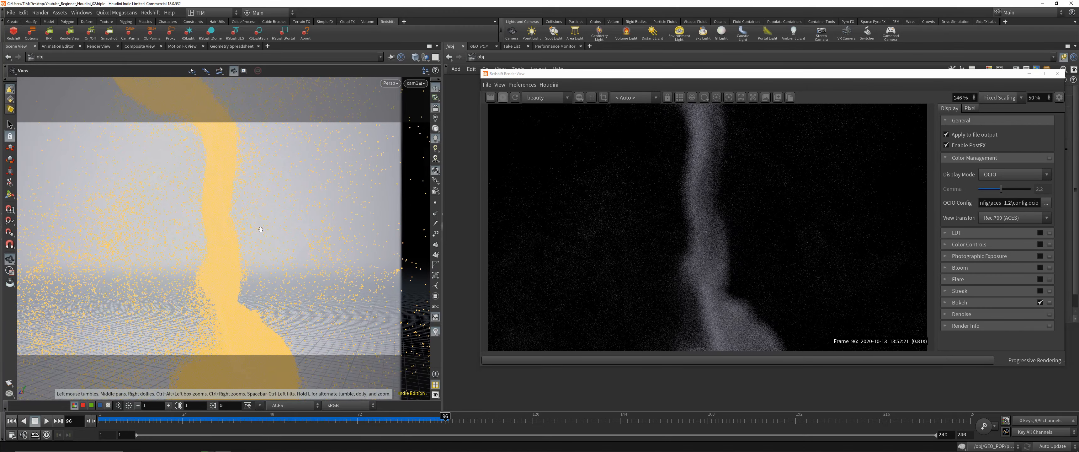
pyautogui.moveTo(260, 226); pyautogui.dragTo(197, 203)
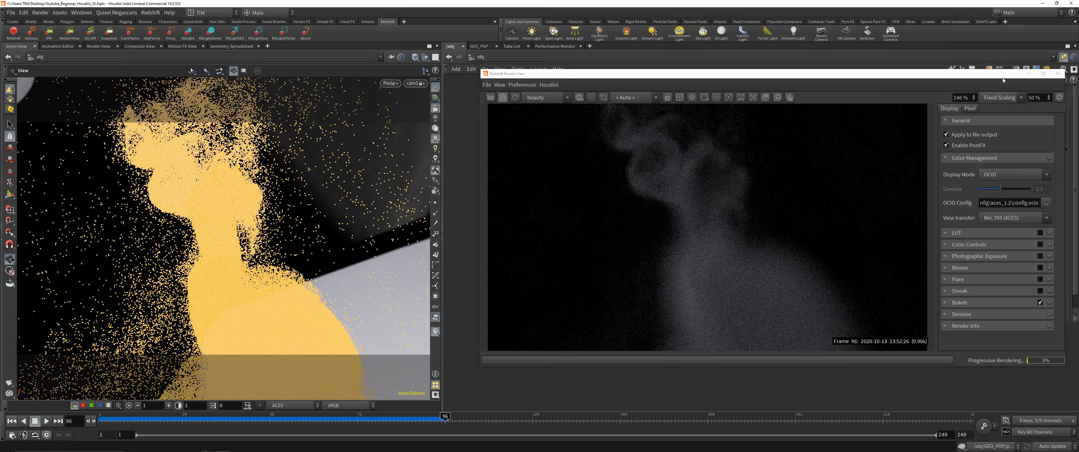
# Close the Render View, leave the camera view, and frame GEO_POP in the viewport to inspect it from another angle.
pyautogui.click(1056, 75)
pyautogui.press('g')
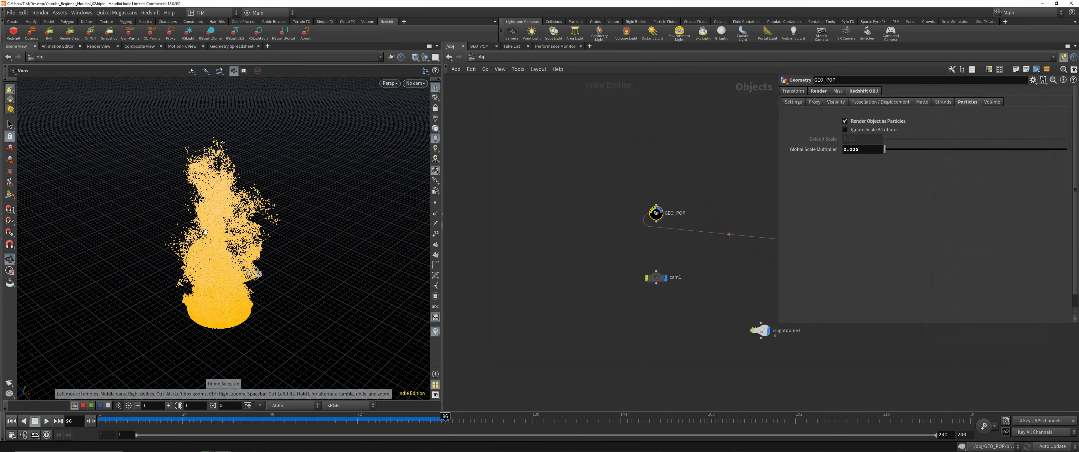
pyautogui.moveTo(274, 219); pyautogui.dragTo(188, 184)
pyautogui.moveTo(268, 226); pyautogui.dragTo(383, 267, button='right')
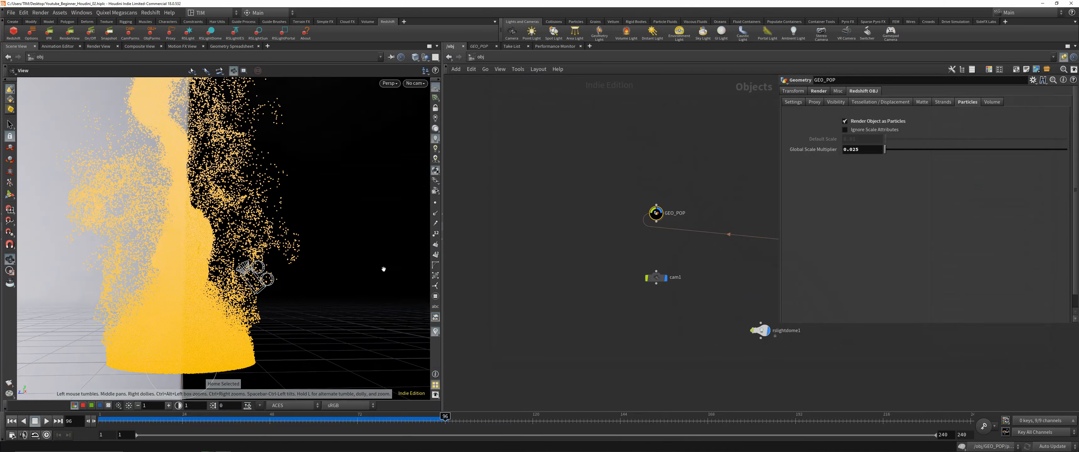
# Select cam1, show its viewport handle and pull its focus point closer, to a focus distance of about 1.39.
pyautogui.moveTo(614, 259); pyautogui.dragTo(673, 299)
pyautogui.click(11, 195)
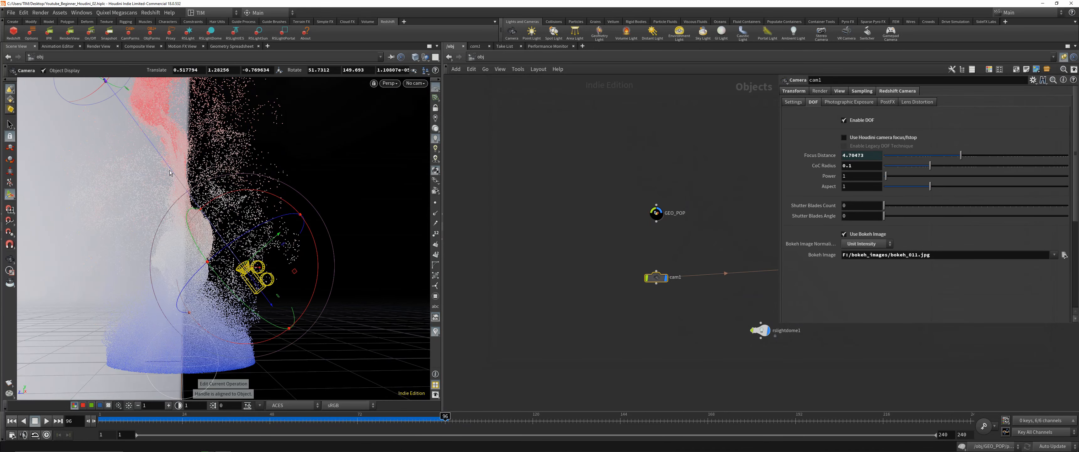
pyautogui.keyDown('alt'); pyautogui.moveTo(235, 167); pyautogui.dragTo(140, 132, button='right'); pyautogui.keyUp('alt')
pyautogui.keyDown('alt'); pyautogui.moveTo(140, 132); pyautogui.dragTo(138, 178, button='middle'); pyautogui.keyUp('alt')
pyautogui.moveTo(146, 185); pyautogui.dragTo(204, 275)
# Bring up the Redshift Render View, narrow it and place it over the viewport, clear of the network nodes.
pyautogui.hotkey('alt', 'Tab')
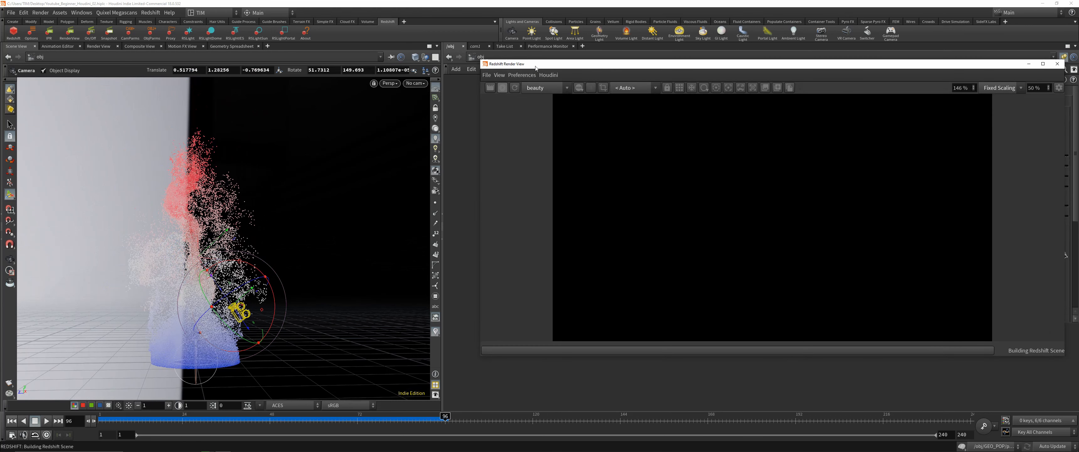
pyautogui.moveTo(654, 62); pyautogui.dragTo(338, 75)
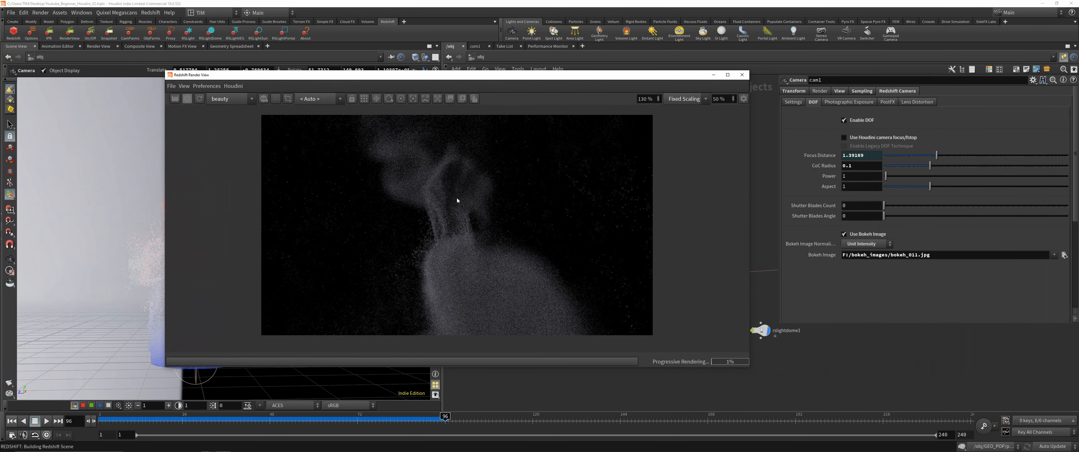
pyautogui.scroll(-1, 457, 198)
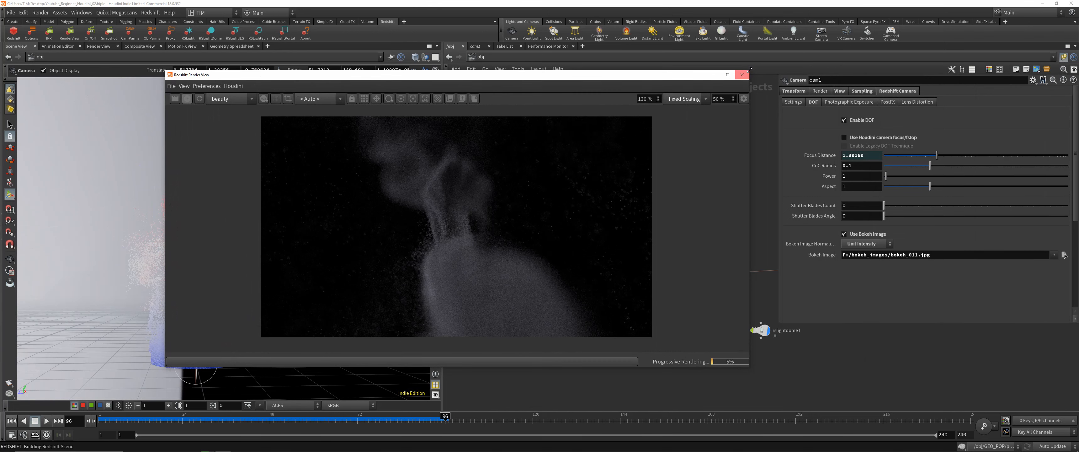
pyautogui.moveTo(749, 70); pyautogui.dragTo(691, 70)
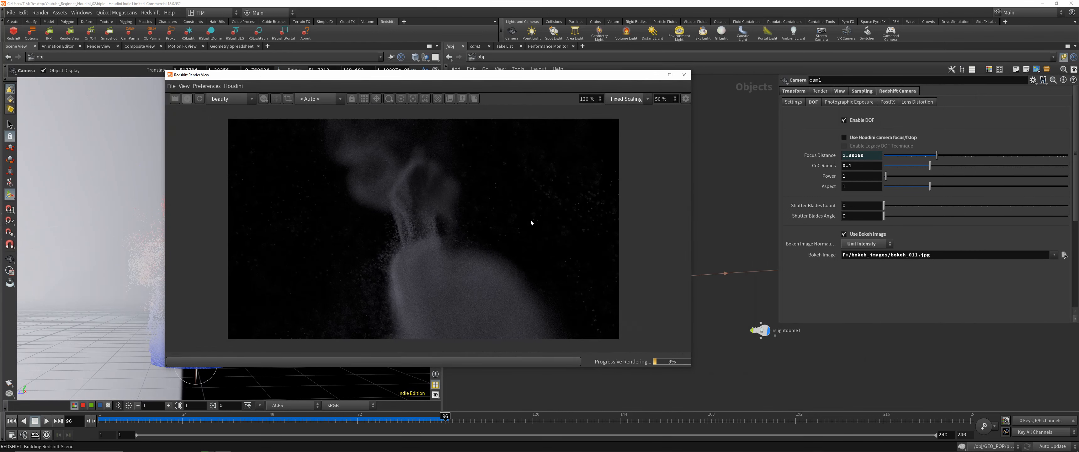
pyautogui.moveTo(516, 76); pyautogui.dragTo(419, 29)
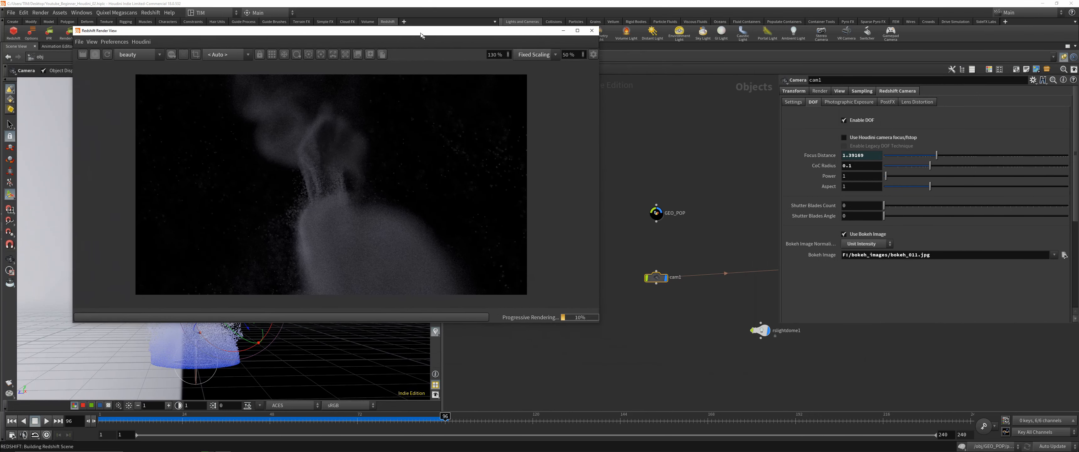
# Set cam1's CoC Radius to 0.01, save the scene and inspect the sharper particles in the render up close.
pyautogui.click(679, 259)
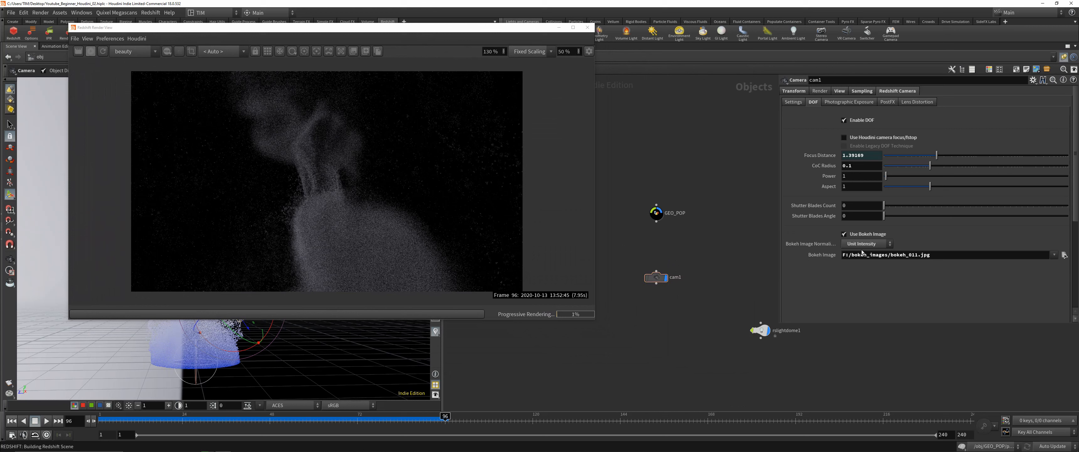
pyautogui.click(861, 168)
pyautogui.write('0.01')
pyautogui.press('Return')
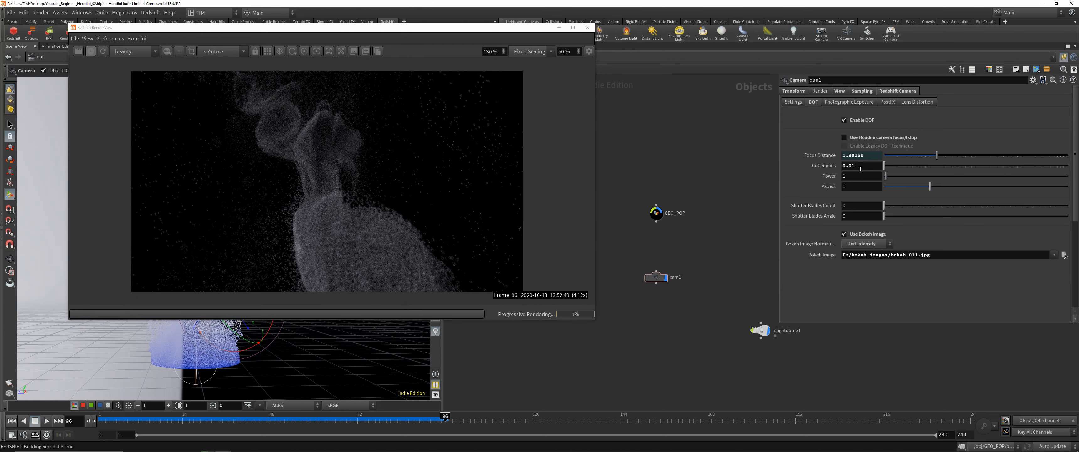
pyautogui.hotkey('ctrl', 's')
pyautogui.scroll(5, 322, 183)
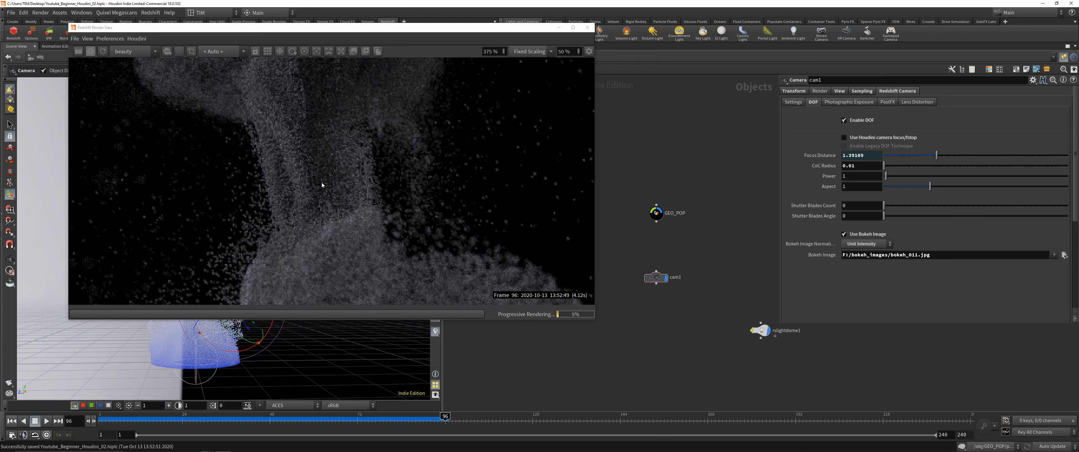
pyautogui.click(306, 190)
pyautogui.press('f')
# Set the exposure of rslightdome1 to 1.
pyautogui.click(761, 330)
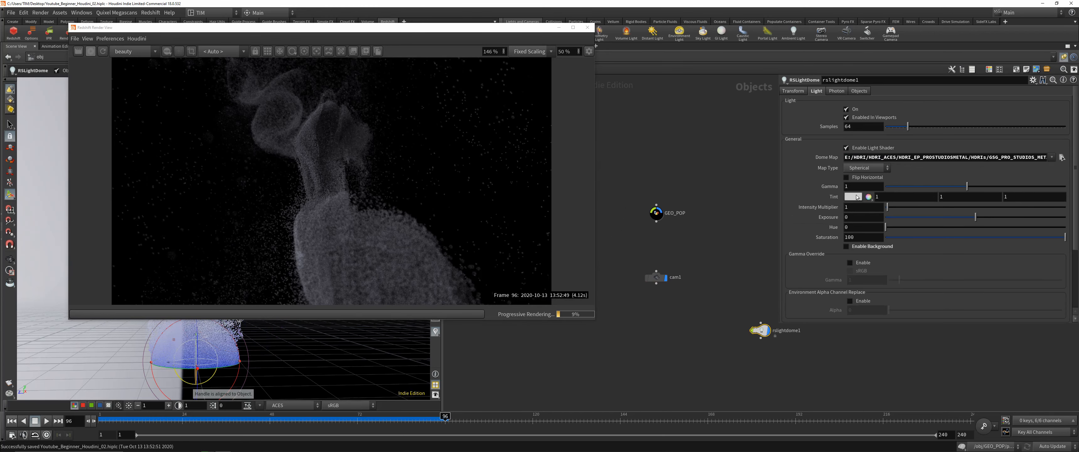
pyautogui.click(854, 219)
pyautogui.write('1')
pyautogui.press('Return')
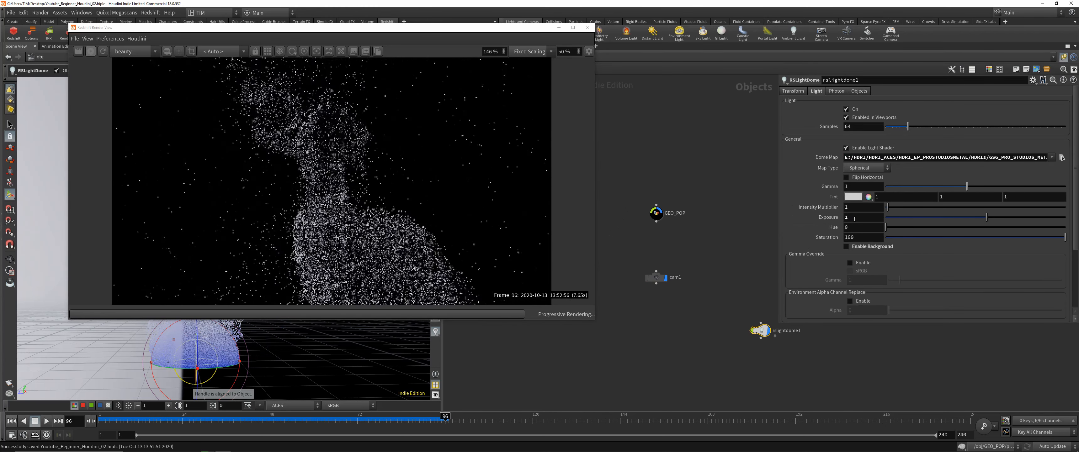
pyautogui.click(623, 236)
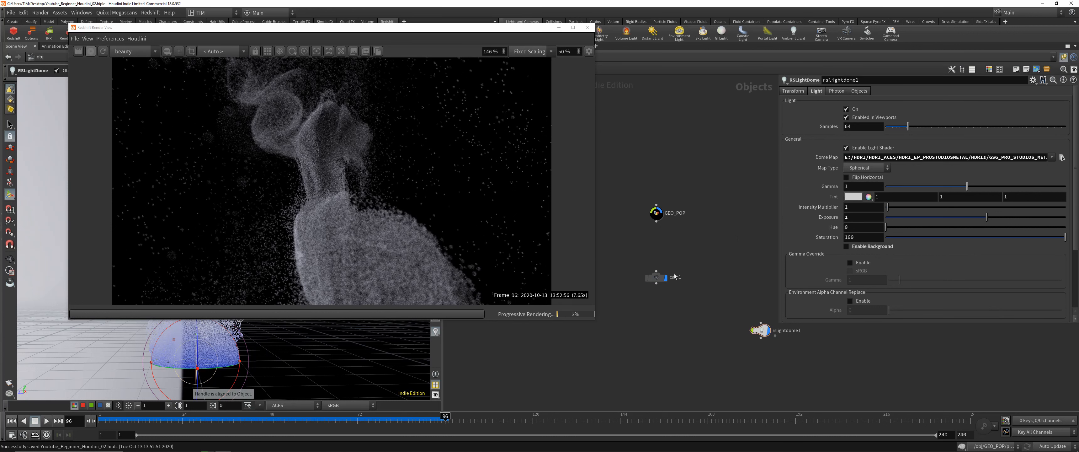
# Go inside the RS_MAT_PTS material network and add an RS Ramp node below Material1.
pyautogui.moveTo(716, 261); pyautogui.dragTo(800, 229, button='middle')
pyautogui.doubleClick(745, 261)
pyautogui.doubleClick(668, 244)
pyautogui.moveTo(711, 213); pyautogui.dragTo(732, 187)
pyautogui.press('Tab')
pyautogui.write('ra')
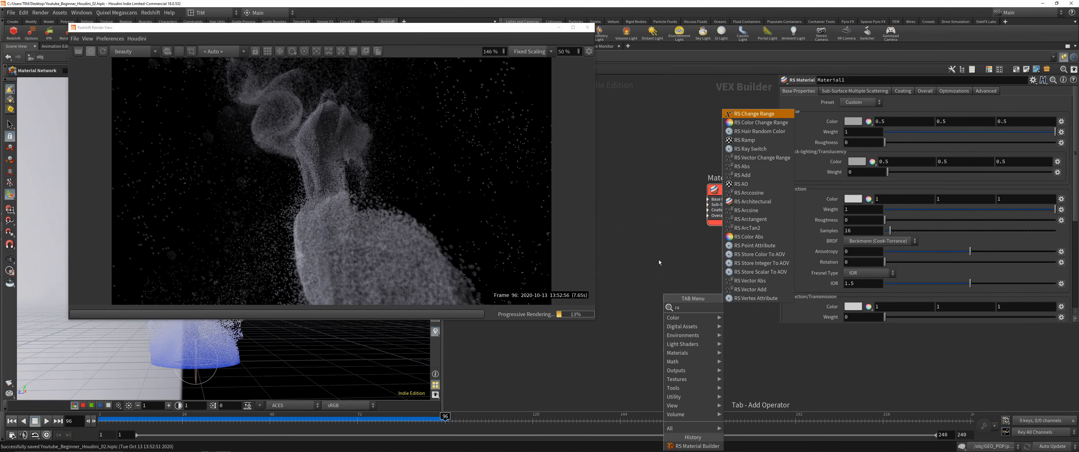
pyautogui.click(746, 141)
pyautogui.click(678, 286)
# Add an RS Color User Data node beside the ramp and set its attribute name to age.
pyautogui.press('Tab')
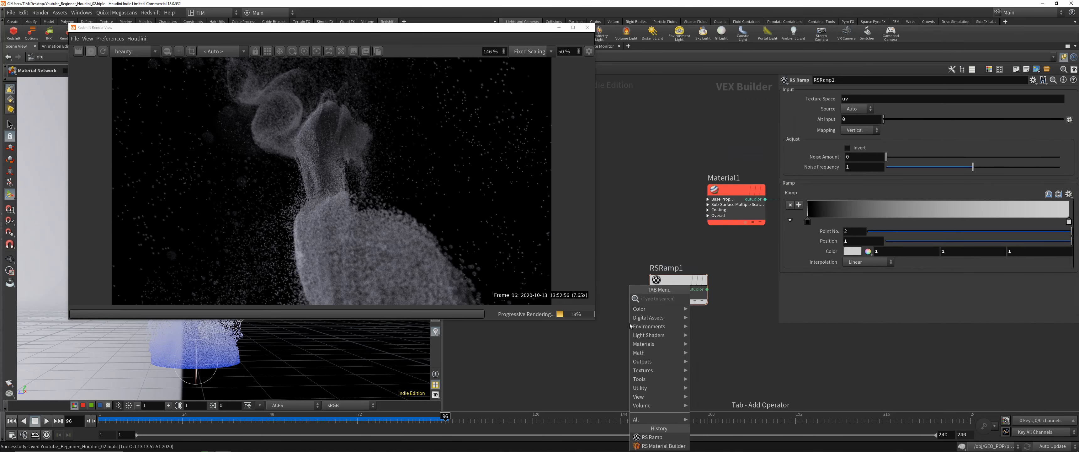
pyautogui.write('colo')
pyautogui.click(718, 264)
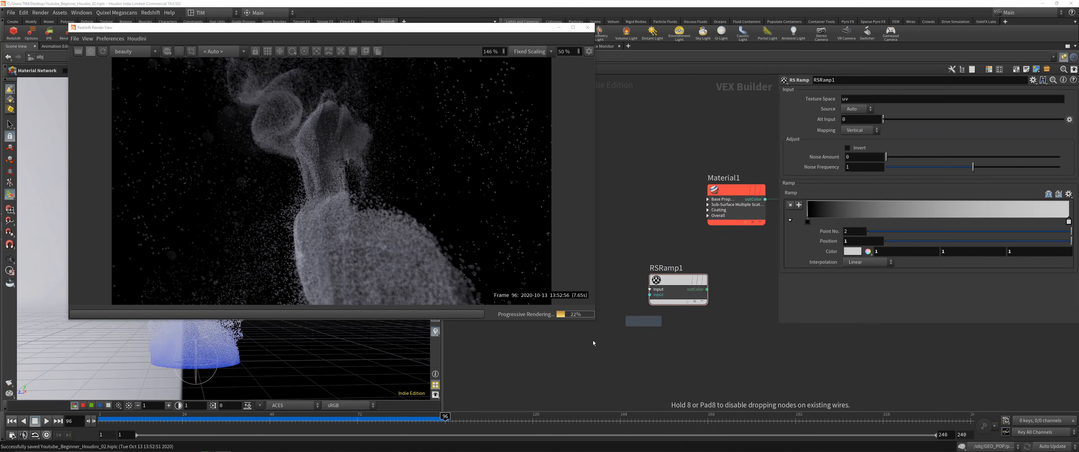
pyautogui.click(594, 343)
pyautogui.click(875, 90)
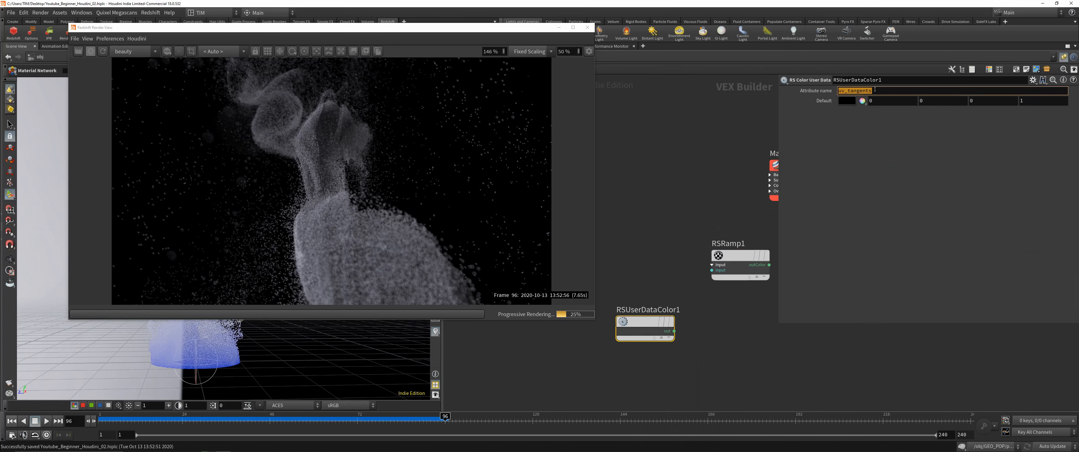
pyautogui.write('age')
pyautogui.click(693, 155)
# Connect RSUserDataColor1 through RSRamp1 to Material1's diffuse color, and line the ramp up beside the user data node.
pyautogui.scroll(-2, 664, 302)
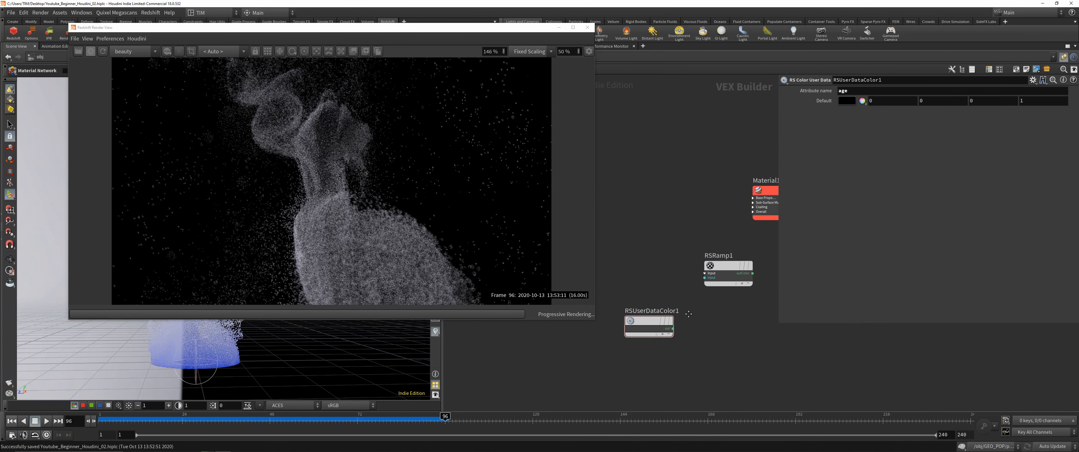
pyautogui.moveTo(664, 305); pyautogui.dragTo(646, 305, button='middle')
pyautogui.click(661, 333)
pyautogui.click(677, 290)
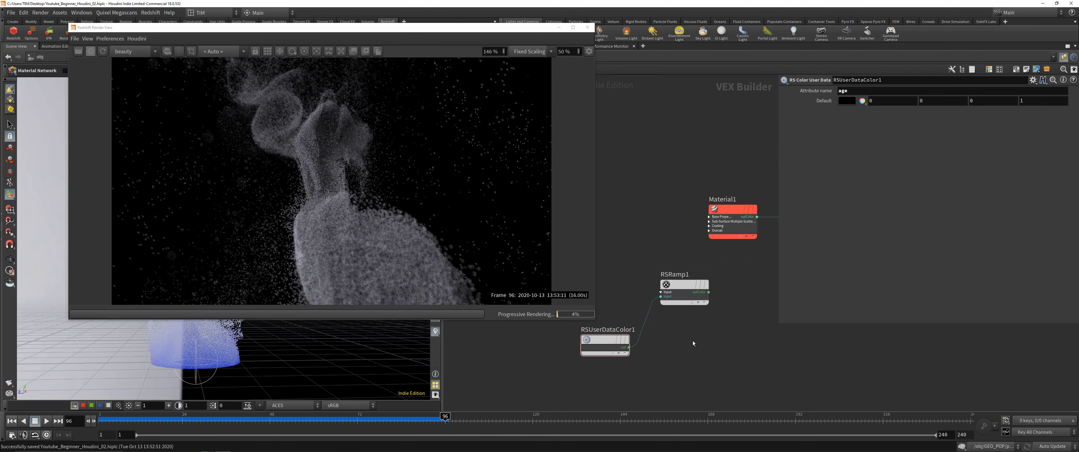
pyautogui.click(709, 292)
pyautogui.click(709, 217)
pyautogui.click(721, 230)
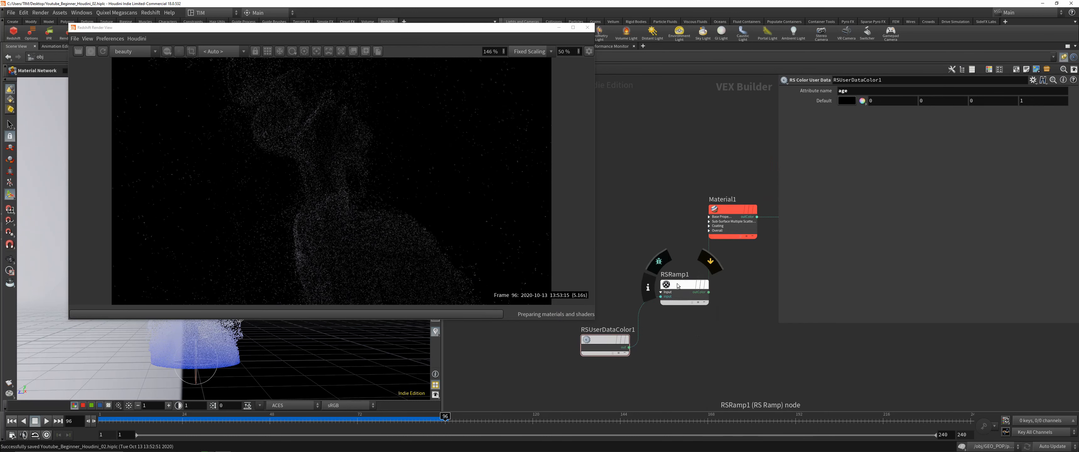
pyautogui.moveTo(677, 286); pyautogui.dragTo(673, 337)
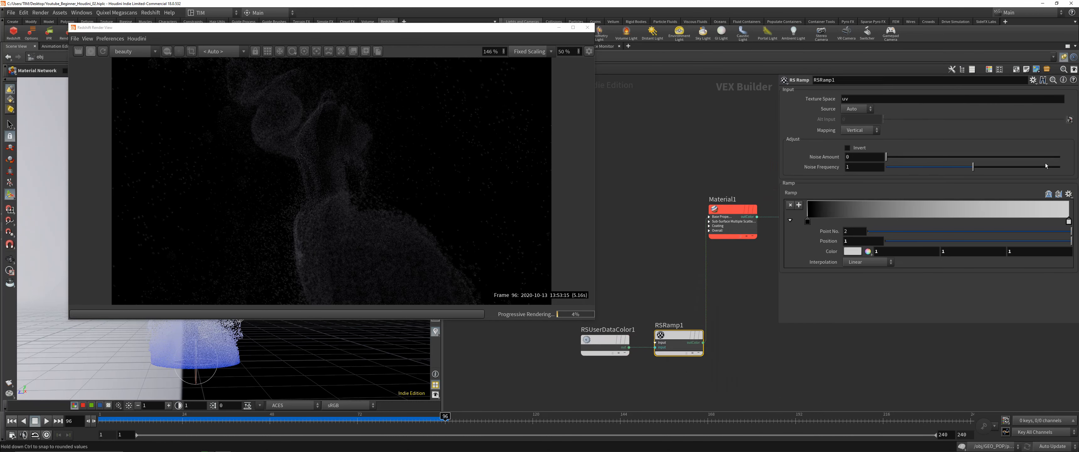
# Try the Grayscale and Infra-Red presets on RSRamp1's color ramp.
pyautogui.click(1069, 194)
pyautogui.click(1052, 213)
pyautogui.click(1069, 194)
pyautogui.click(1050, 221)
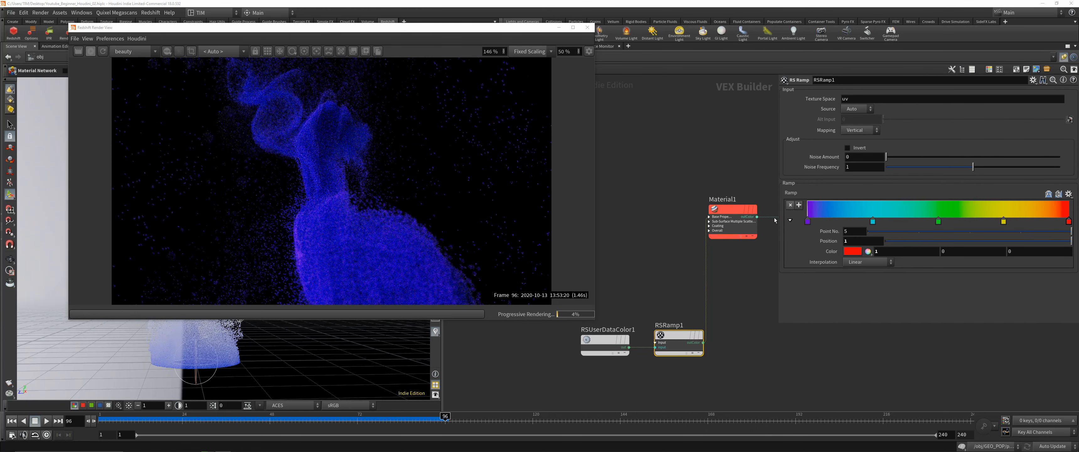
# Shift Material1 aside, try the Two-Tone preset on RSRamp1, switch the ramp to White to Red and save the scene.
pyautogui.moveTo(738, 208); pyautogui.dragTo(762, 208)
pyautogui.moveTo(763, 260); pyautogui.dragTo(754, 260, button='middle')
pyautogui.moveTo(649, 343)
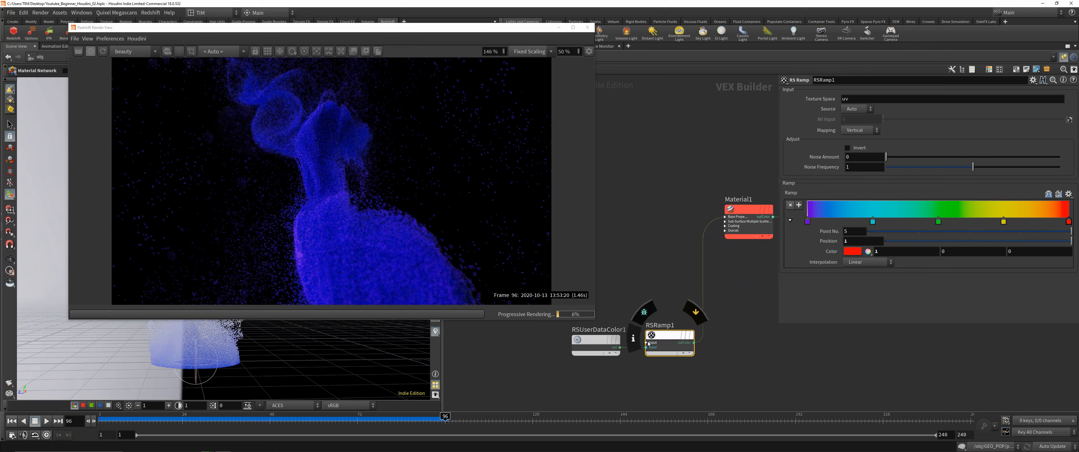
pyautogui.click(1070, 194)
pyautogui.click(1053, 230)
pyautogui.click(1070, 194)
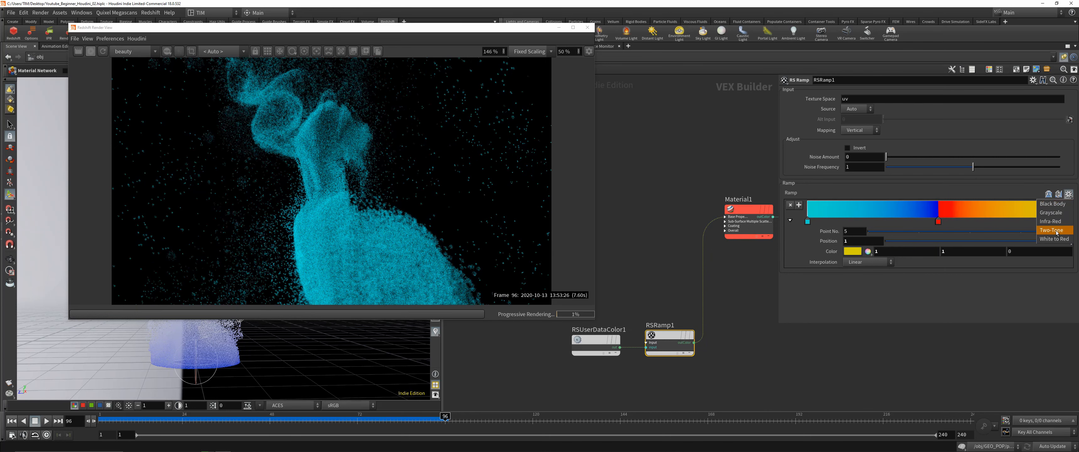
pyautogui.click(1055, 239)
pyautogui.hotkey('ctrl', 's')
# Close the Render View and check the node information of GEO_POP and of null1 inside it.
pyautogui.click(587, 27)
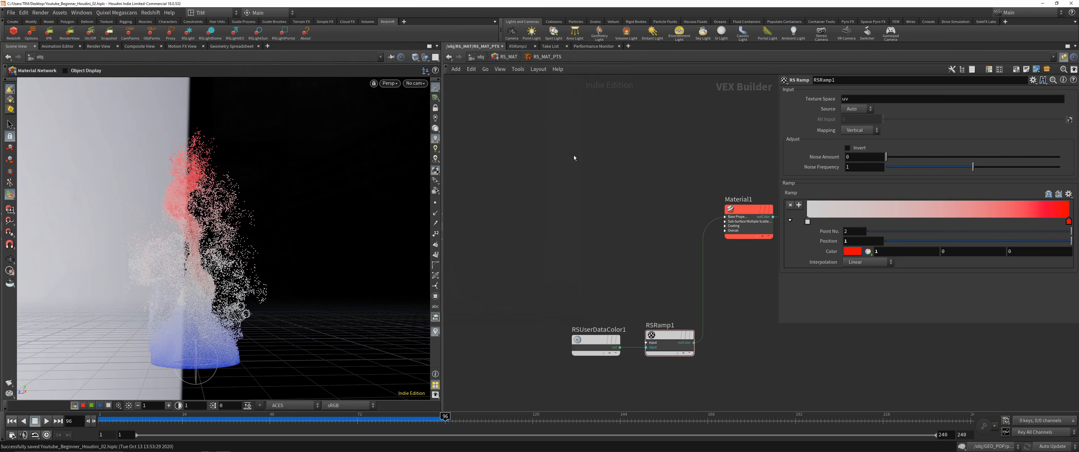
pyautogui.click(480, 59)
pyautogui.click(605, 205)
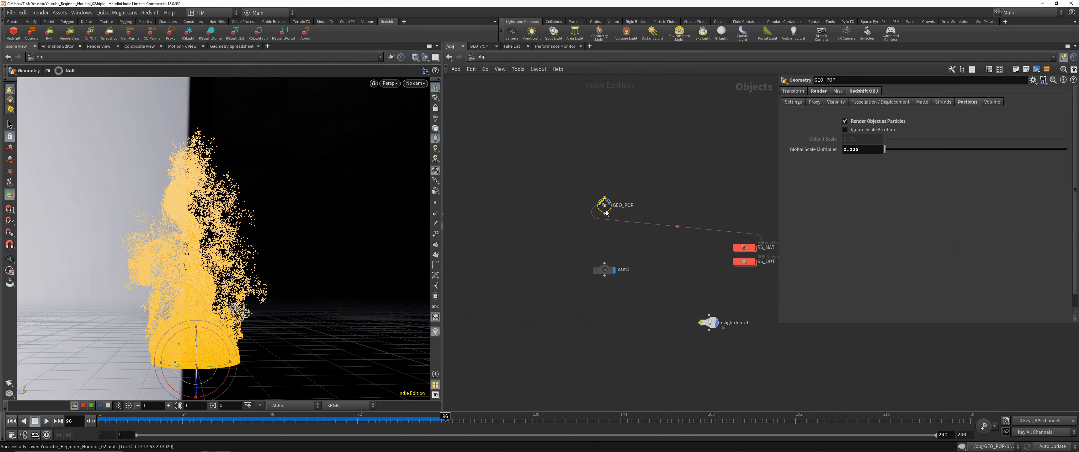
pyautogui.middleClick(606, 214)
pyautogui.doubleClick(605, 206)
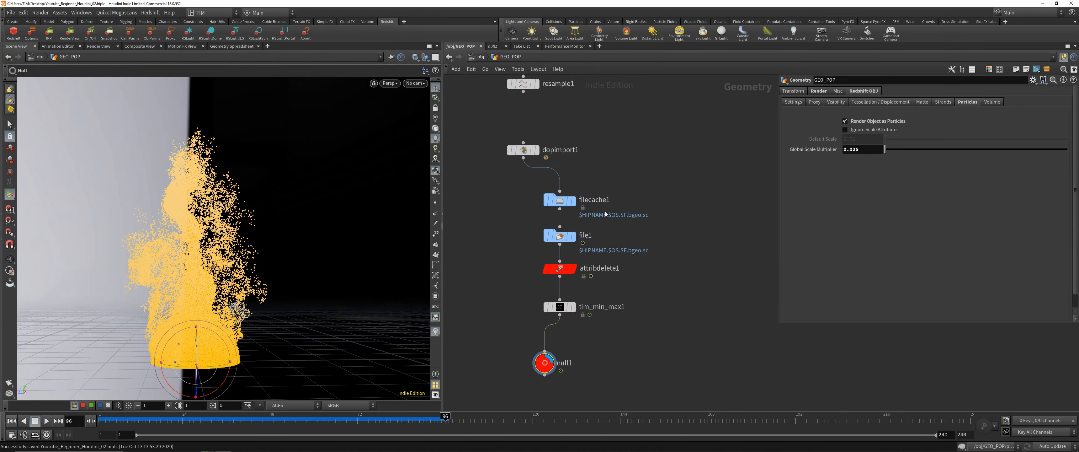
pyautogui.middleClick(544, 364)
pyautogui.press('u')
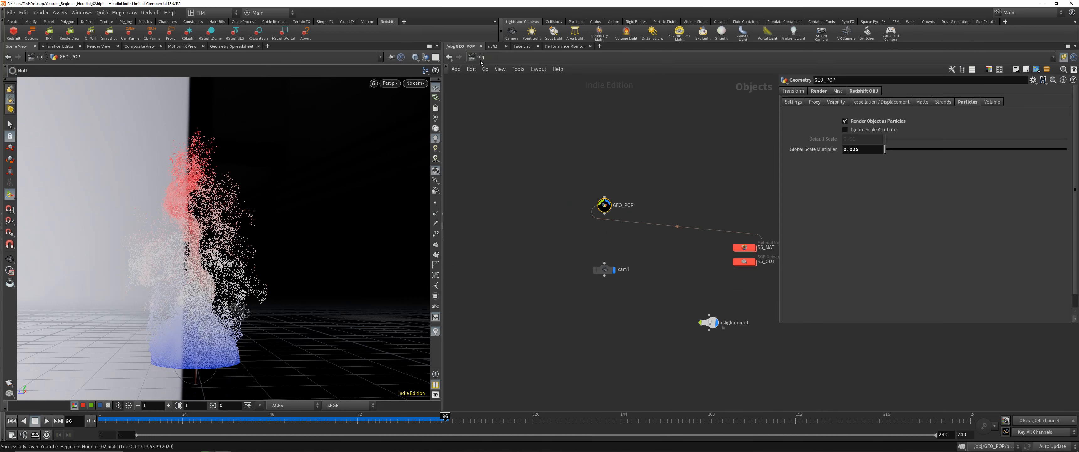
# Return to RS_MAT_PTS, move redshift_material1 farther from Material1 and expand Material1's Base Properties inputs.
pyautogui.doubleClick(737, 249)
pyautogui.click(646, 244)
pyautogui.doubleClick(646, 244)
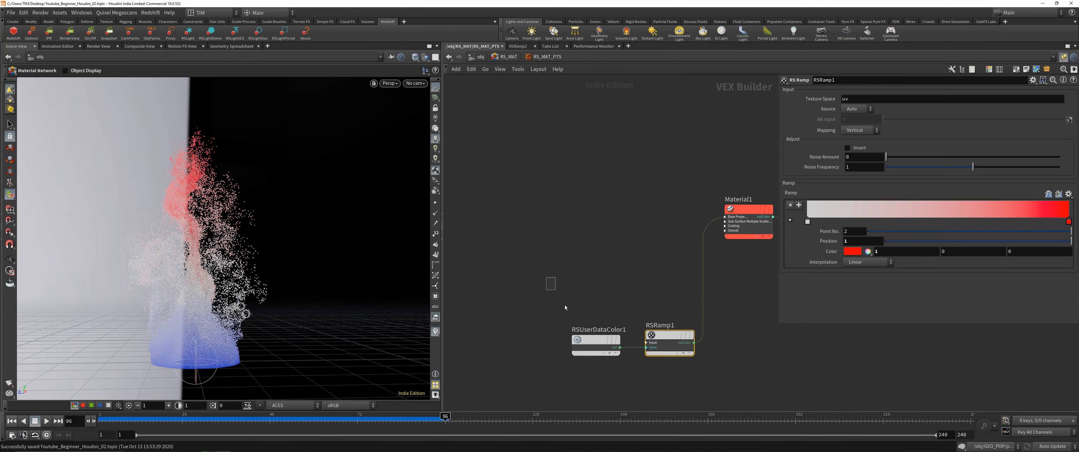
pyautogui.click(588, 338)
pyautogui.moveTo(632, 254); pyautogui.dragTo(580, 219, button='middle')
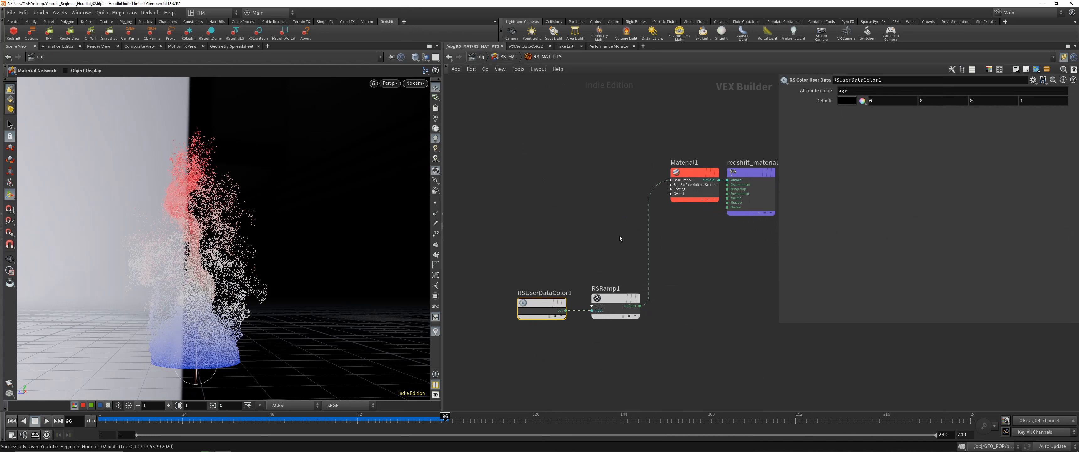
pyautogui.moveTo(722, 237); pyautogui.dragTo(639, 243, button='middle')
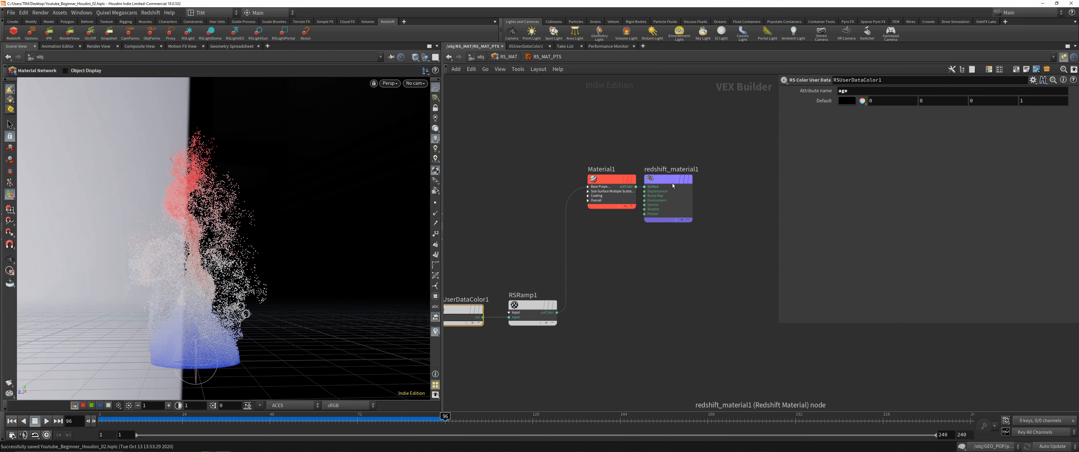
pyautogui.moveTo(670, 176); pyautogui.dragTo(714, 183)
pyautogui.click(588, 187)
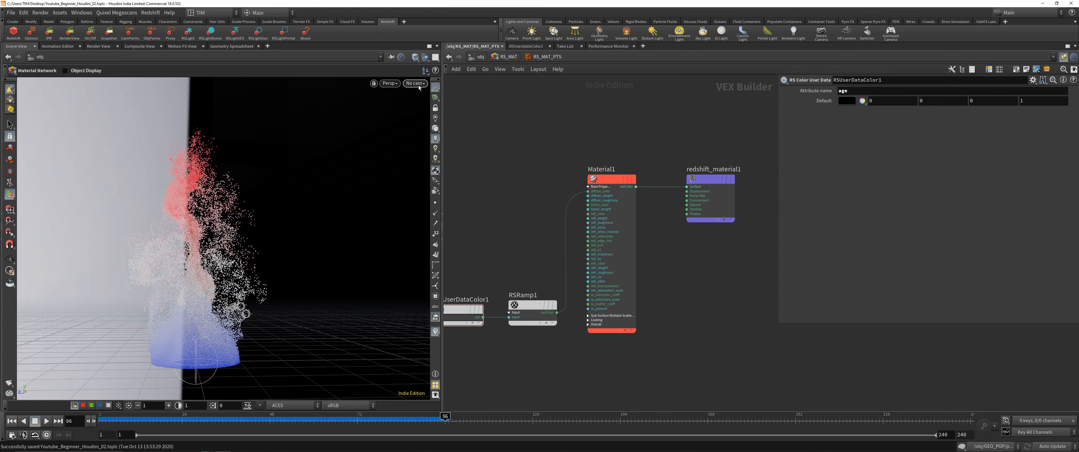
# Reopen the Render View, duplicate RSUserDataColor1 and connect the copy directly to redshift_material1's Surface input to preview the age attribute.
pyautogui.hotkey('alt', 'r')
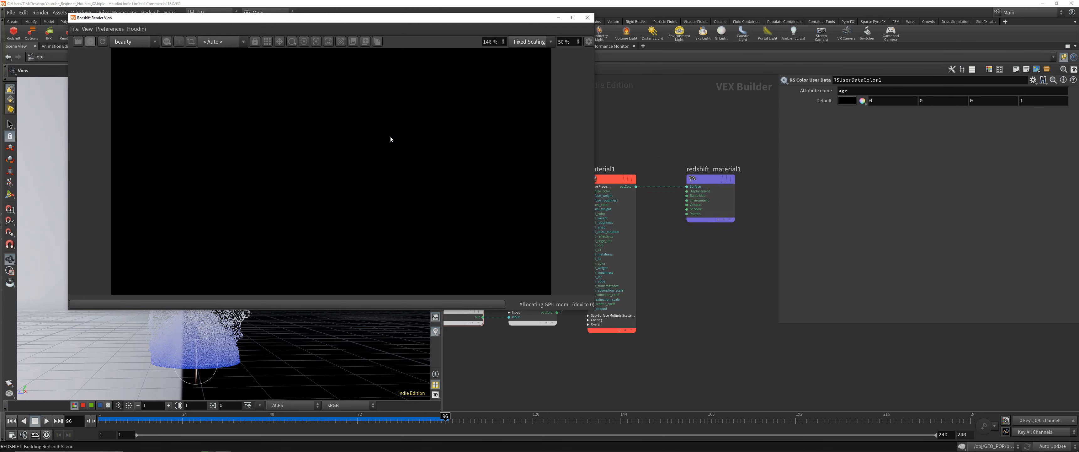
pyautogui.moveTo(661, 345); pyautogui.dragTo(717, 380, button='middle')
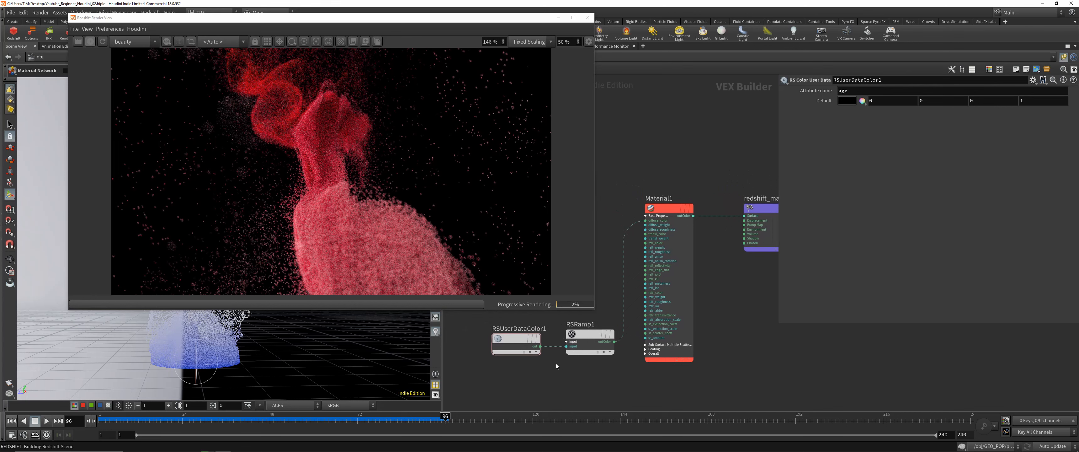
pyautogui.moveTo(556, 363); pyautogui.dragTo(539, 389, button='middle')
pyautogui.moveTo(502, 363); pyautogui.dragTo(518, 331)
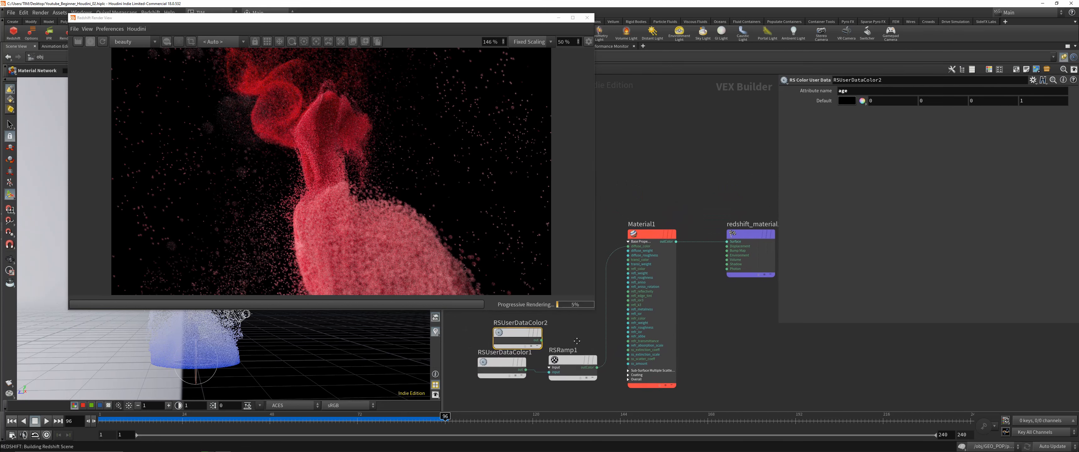
pyautogui.moveTo(519, 331); pyautogui.dragTo(491, 354, button='middle')
pyautogui.click(513, 348)
pyautogui.click(704, 261)
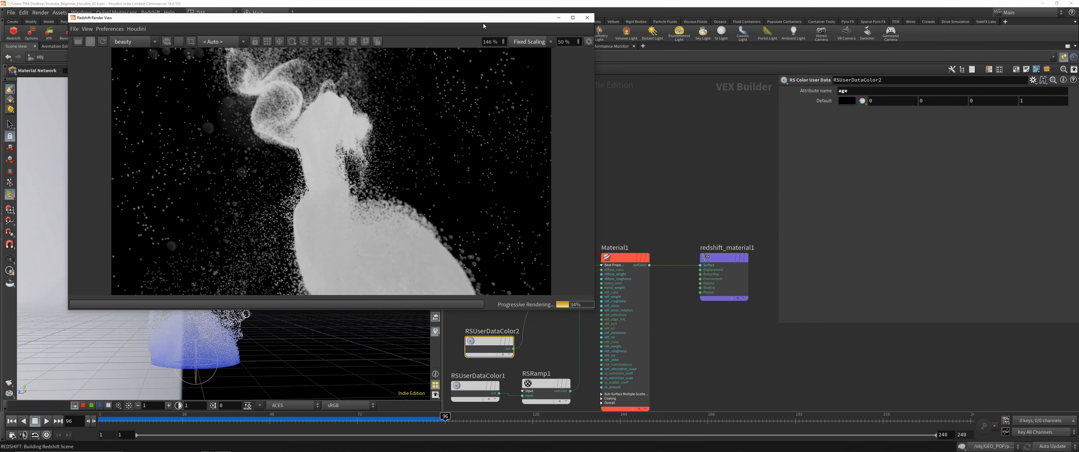
# Close the Render View, open GEO_POP, and check the age attribute in null1's node information and the Geometry Spreadsheet before returning to the scene view.
pyautogui.click(587, 17)
pyautogui.click(484, 57)
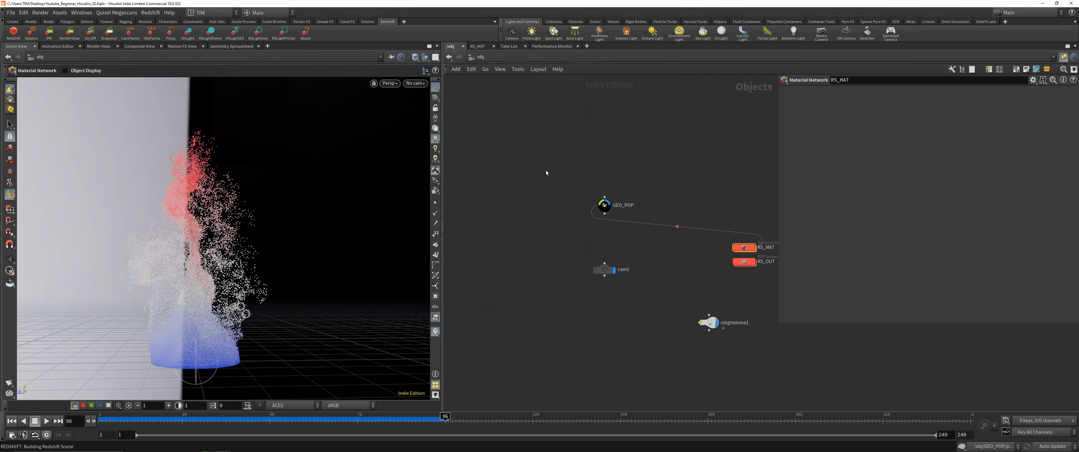
pyautogui.doubleClick(611, 211)
pyautogui.middleClick(546, 363)
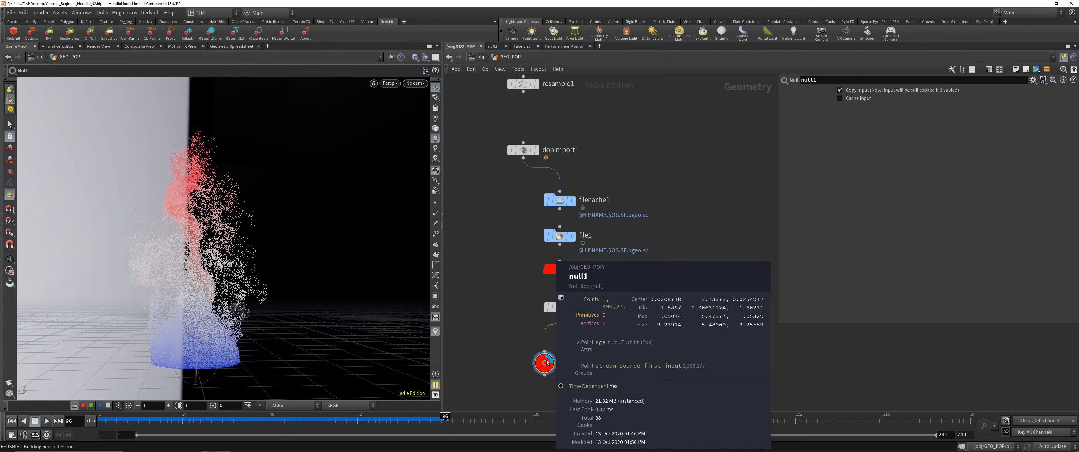
pyautogui.click(227, 47)
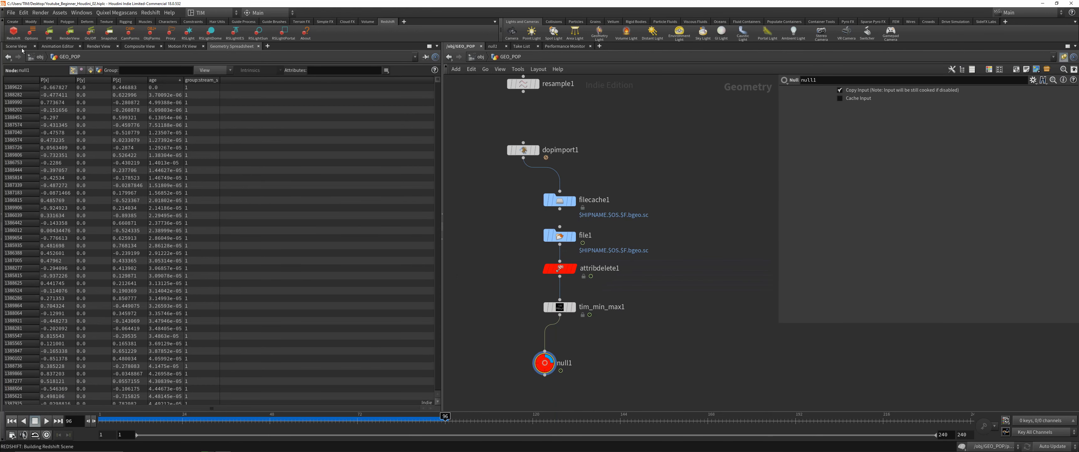
pyautogui.click(12, 46)
pyautogui.moveTo(521, 306); pyautogui.dragTo(534, 250, button='middle')
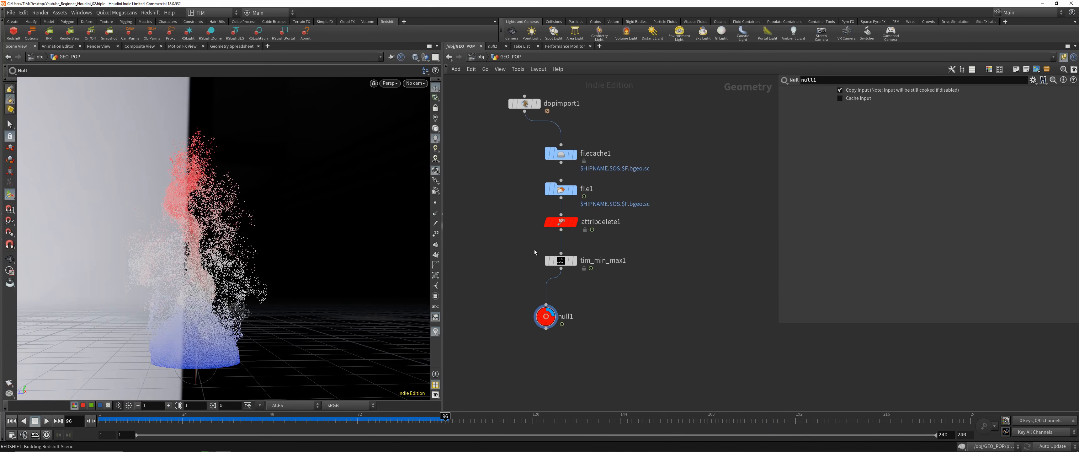
# Look through cam1, return to the object level and frame the whole particle plume with the Render View open.
pyautogui.click(416, 84)
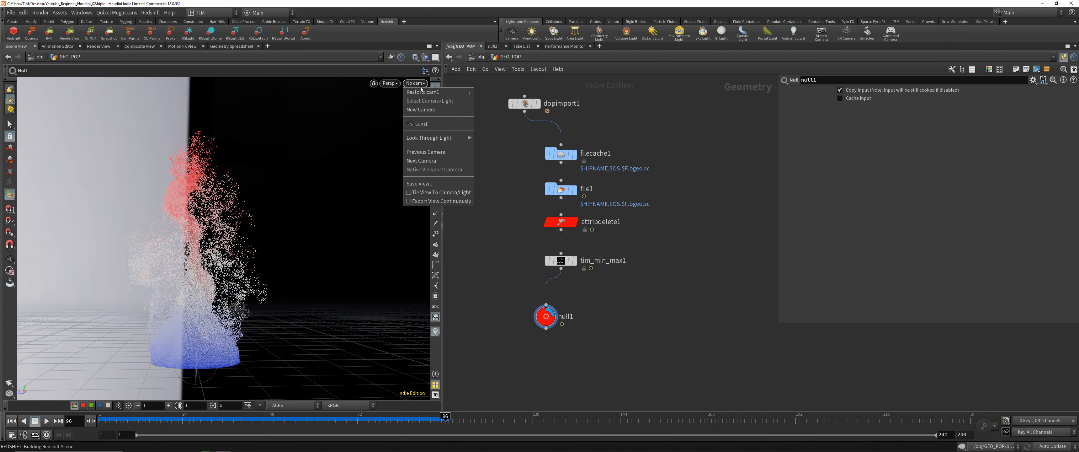
pyautogui.click(424, 125)
pyautogui.press('u')
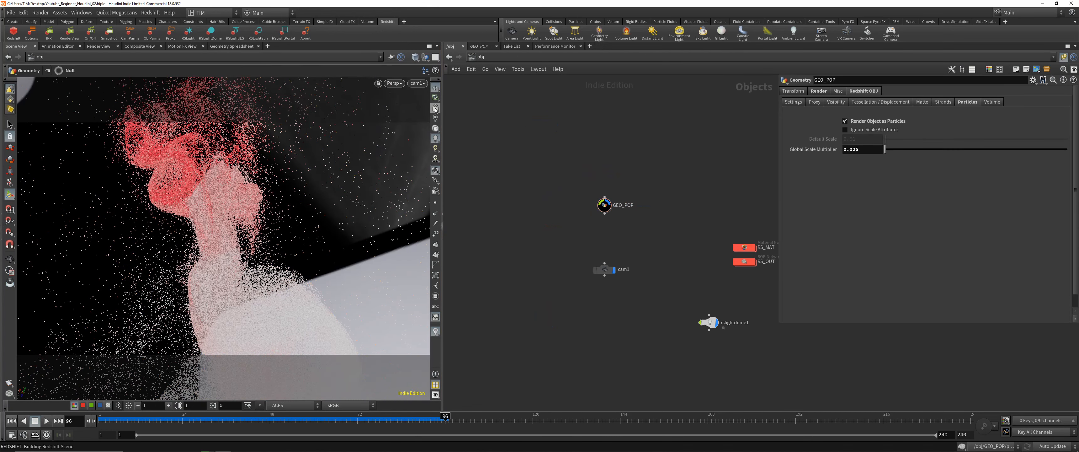
pyautogui.press('Escape')
pyautogui.moveTo(267, 204); pyautogui.dragTo(239, 231)
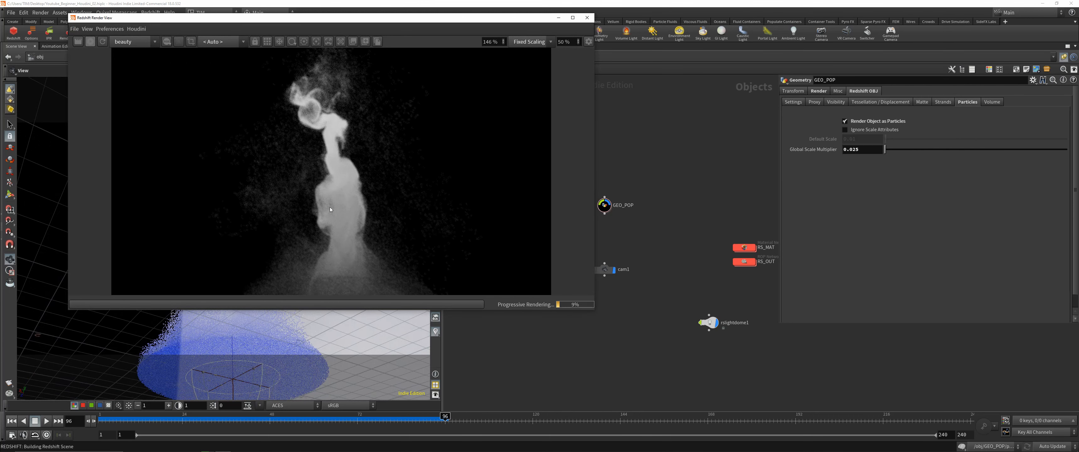
# In RS_MAT_PTS, connect RSRamp1 directly to redshift_material1's Surface input and spread the user data and ramp nodes apart.
pyautogui.doubleClick(745, 248)
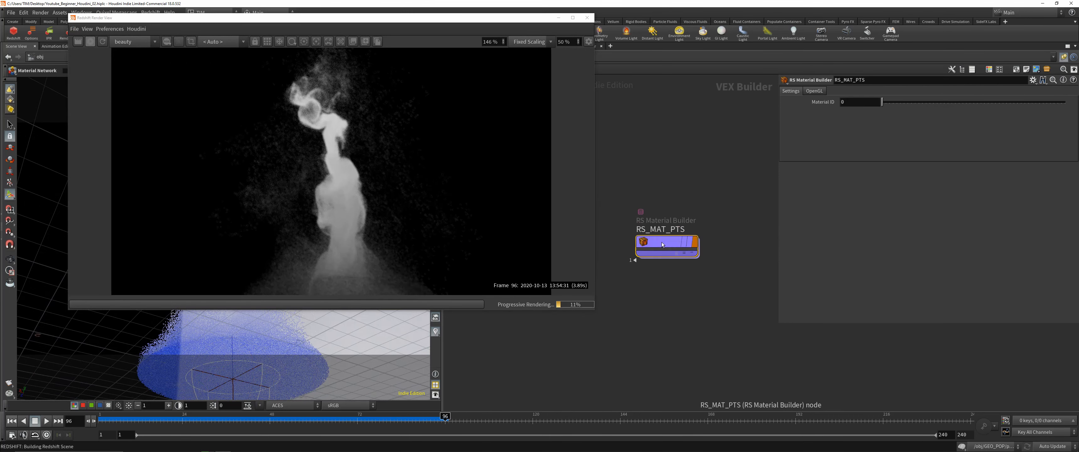
pyautogui.scroll(-2, 714, 306)
pyautogui.moveTo(639, 327); pyautogui.dragTo(661, 315, button='middle')
pyautogui.moveTo(671, 265); pyautogui.dragTo(741, 262)
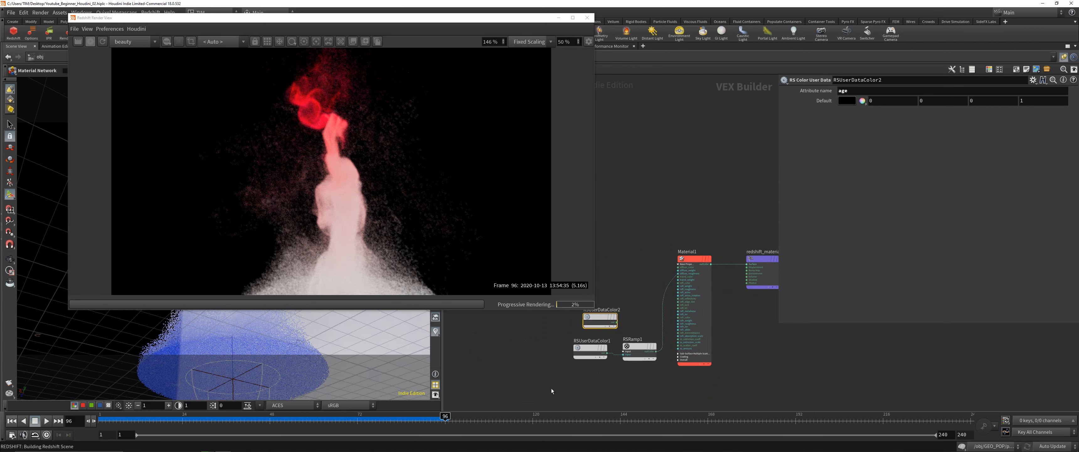
pyautogui.moveTo(549, 394); pyautogui.dragTo(616, 373)
pyautogui.moveTo(600, 317); pyautogui.dragTo(533, 321)
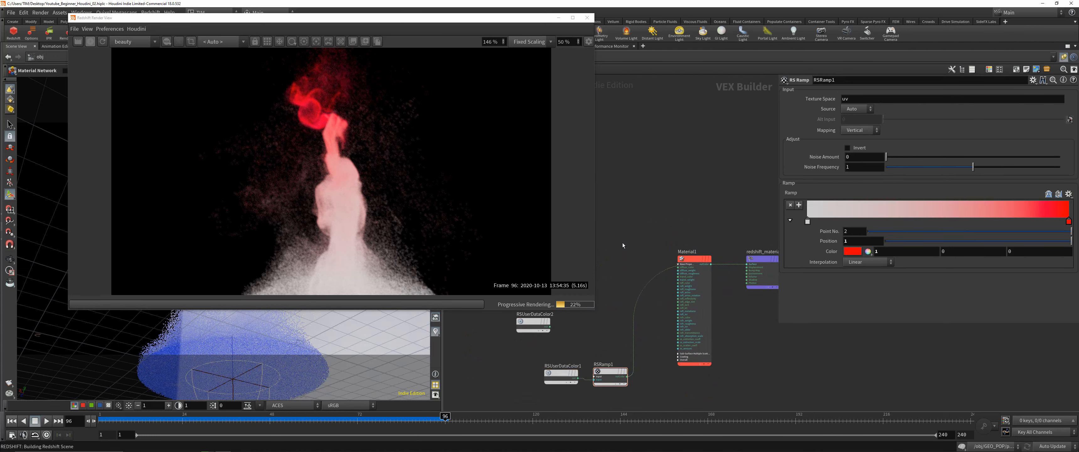
# Place the Render View beside the viewport and bring cam1 closer to the upper part of the particle column.
pyautogui.moveTo(380, 17); pyautogui.dragTo(685, 53)
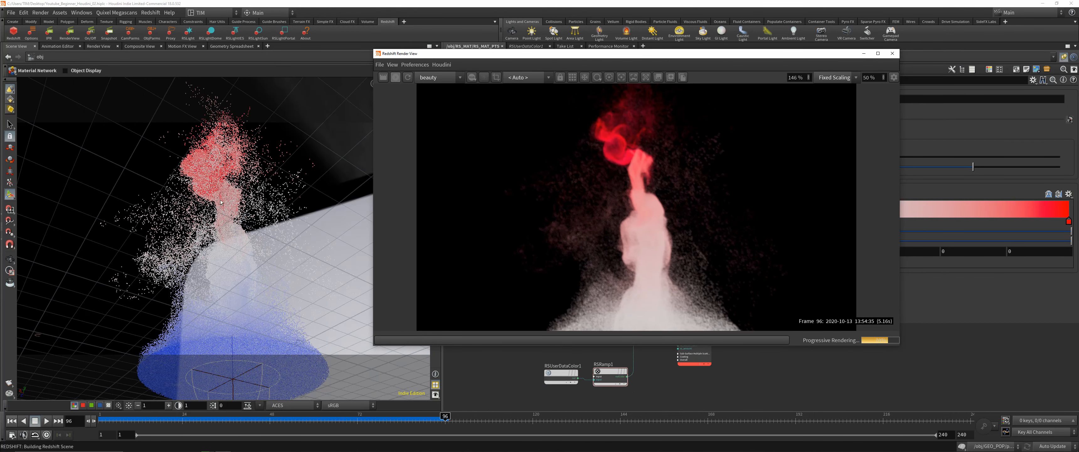
pyautogui.moveTo(423, 55); pyautogui.dragTo(524, 71)
pyautogui.rightClick(234, 233)
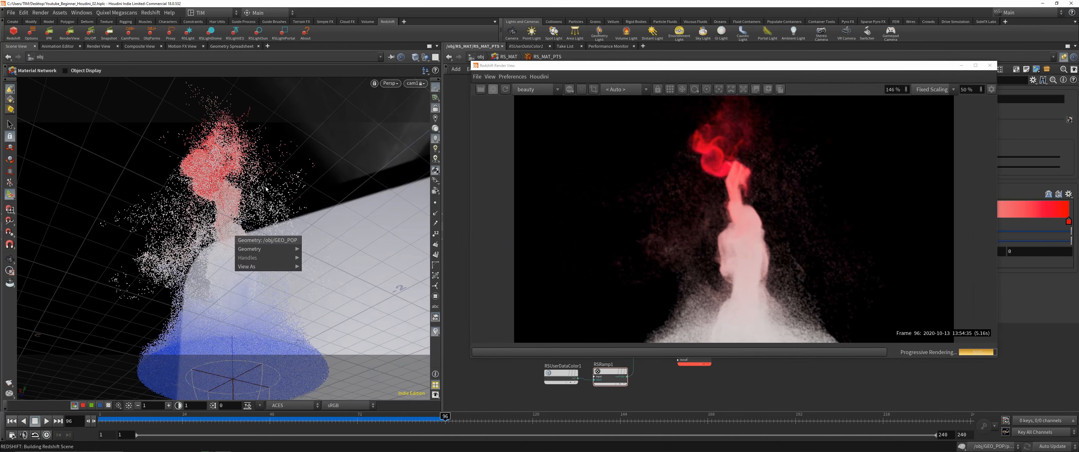
pyautogui.click(234, 230)
pyautogui.keyDown('alt'); pyautogui.moveTo(233, 230); pyautogui.dragTo(254, 161, button='right'); pyautogui.keyUp('alt')
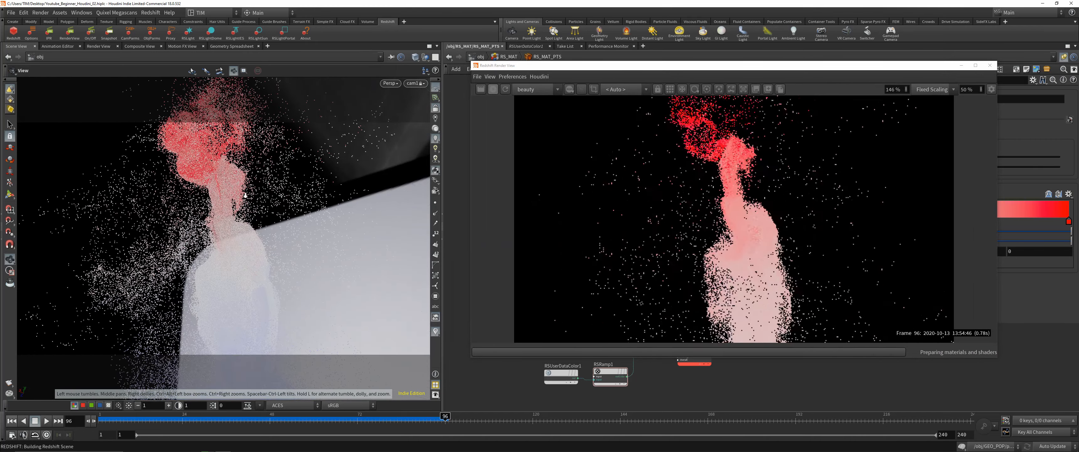
pyautogui.keyDown('alt'); pyautogui.moveTo(228, 248); pyautogui.dragTo(236, 225, button='right'); pyautogui.keyUp('alt')
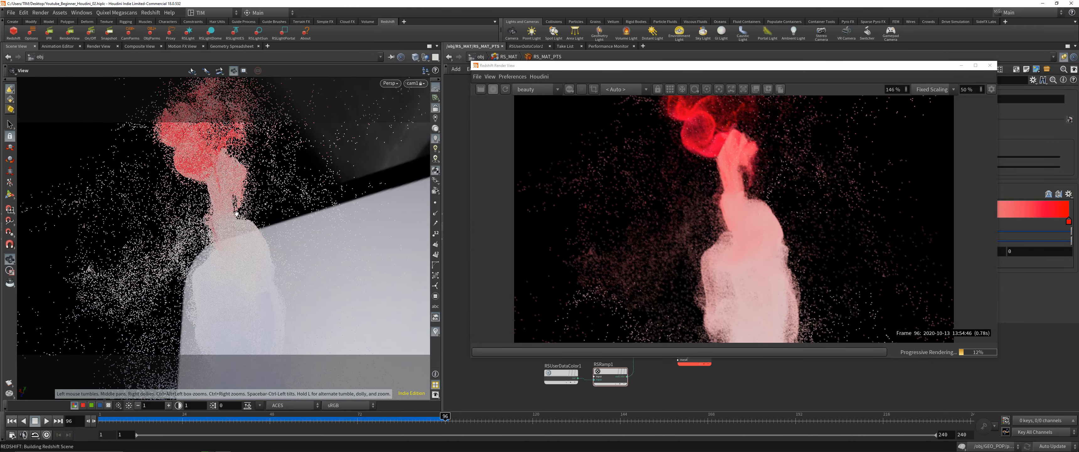
pyautogui.keyDown('alt'); pyautogui.moveTo(236, 231); pyautogui.dragTo(228, 209, button='middle'); pyautogui.keyUp('alt')
pyautogui.click(513, 76)
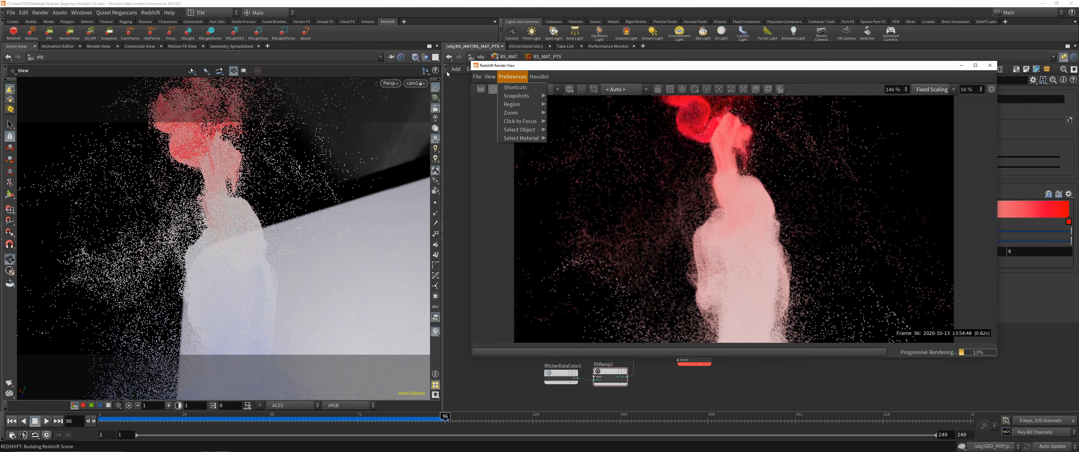
# Move Material1 clear of the wires, reconnect it to redshift_material1's Surface and feed RSRamp1 into its diffuse color.
pyautogui.moveTo(591, 67); pyautogui.dragTo(183, 56)
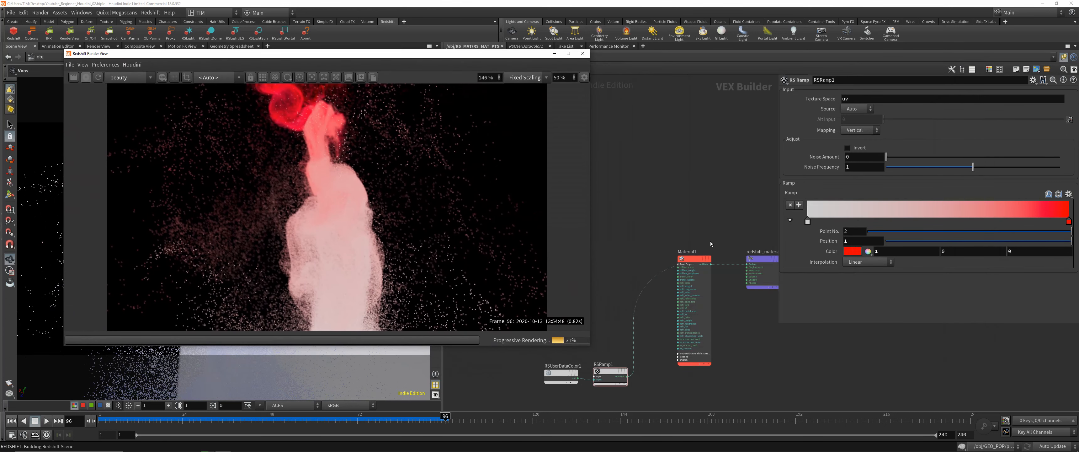
pyautogui.moveTo(697, 256); pyautogui.dragTo(712, 289)
pyautogui.moveTo(590, 362); pyautogui.dragTo(590, 345, button='middle')
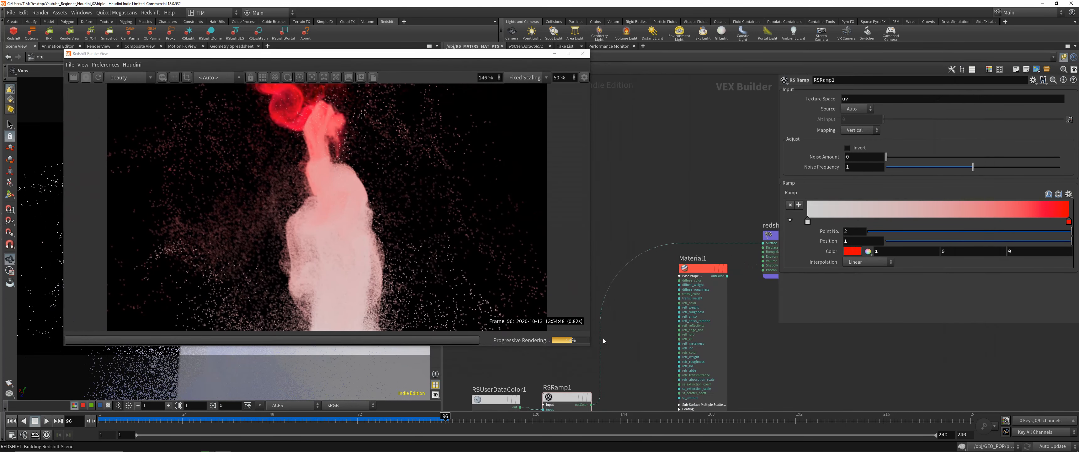
pyautogui.moveTo(604, 341); pyautogui.dragTo(763, 243)
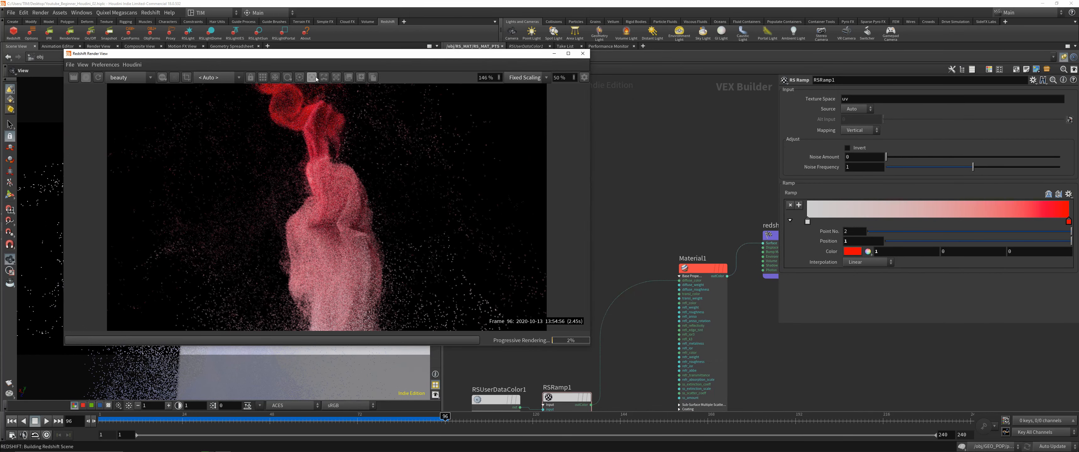
# Pick the camera focus on the particle column in the render and inspect the shaded particles up close.
pyautogui.scroll(5, 319, 208)
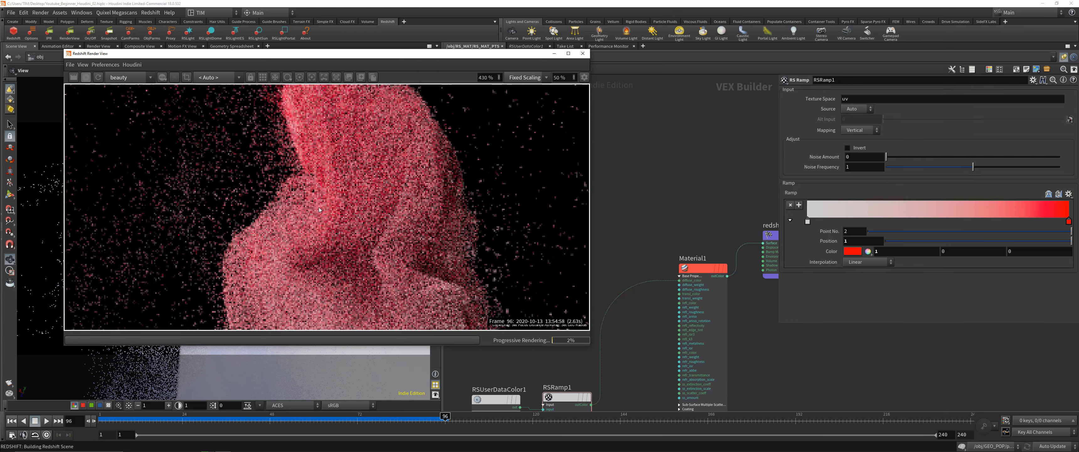
pyautogui.scroll(-7, 330, 208)
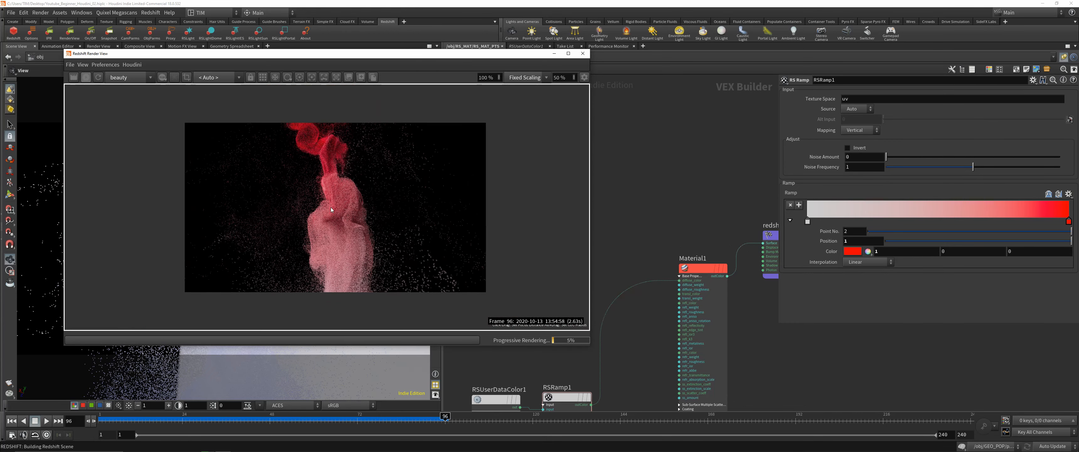
pyautogui.click(312, 78)
pyautogui.press('f')
# Set the Render View aside, check cam1's Redshift DOF and View settings at object level, and save the scene.
pyautogui.moveTo(536, 56); pyautogui.dragTo(513, 101)
pyautogui.click(480, 56)
pyautogui.moveTo(536, 238); pyautogui.dragTo(641, 282)
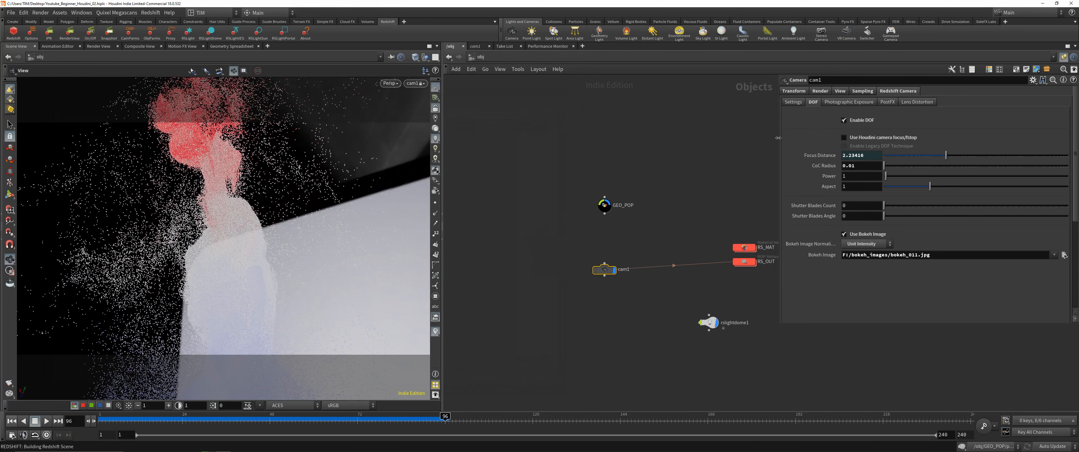
pyautogui.click(839, 91)
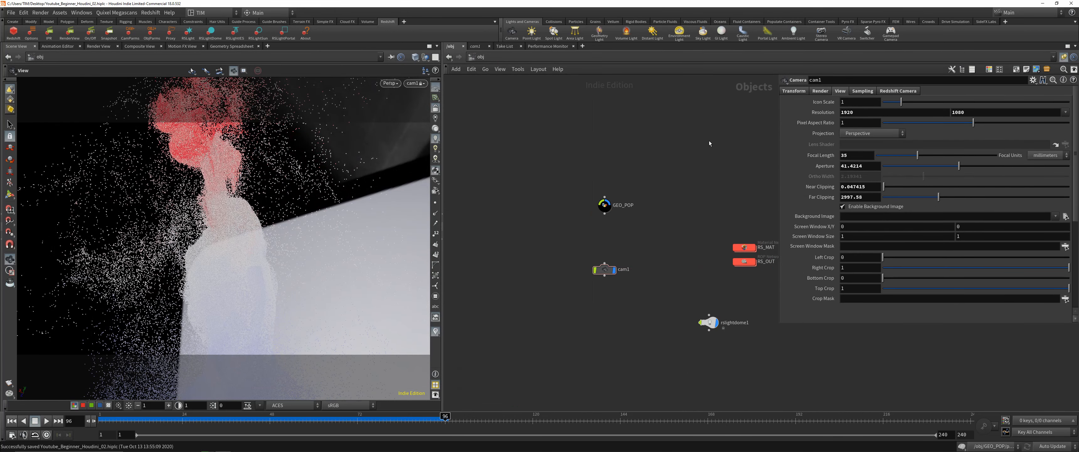
# Bring the Render View back beside the viewport and reframe cam1 lower and farther out to include the spreading base particles.
pyautogui.hotkey('alt', 'Tab')
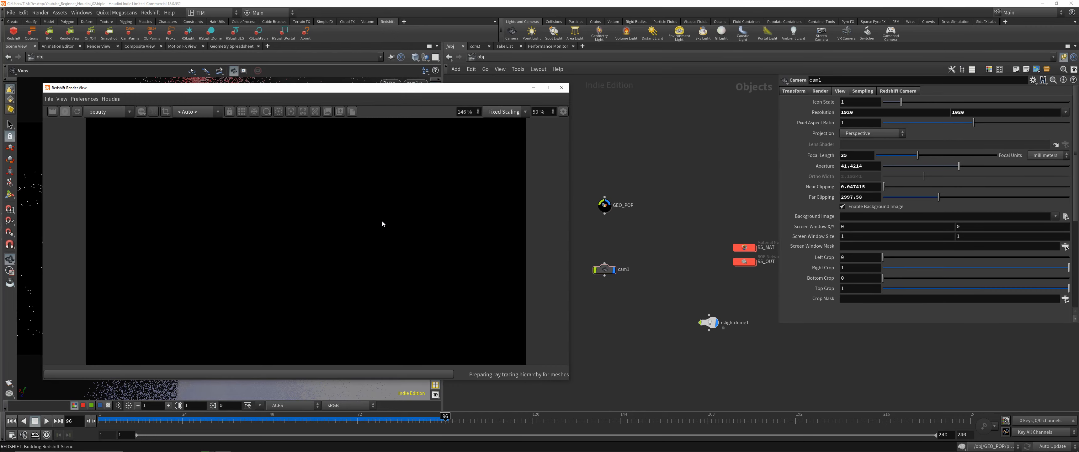
pyautogui.moveTo(294, 88); pyautogui.dragTo(680, 66)
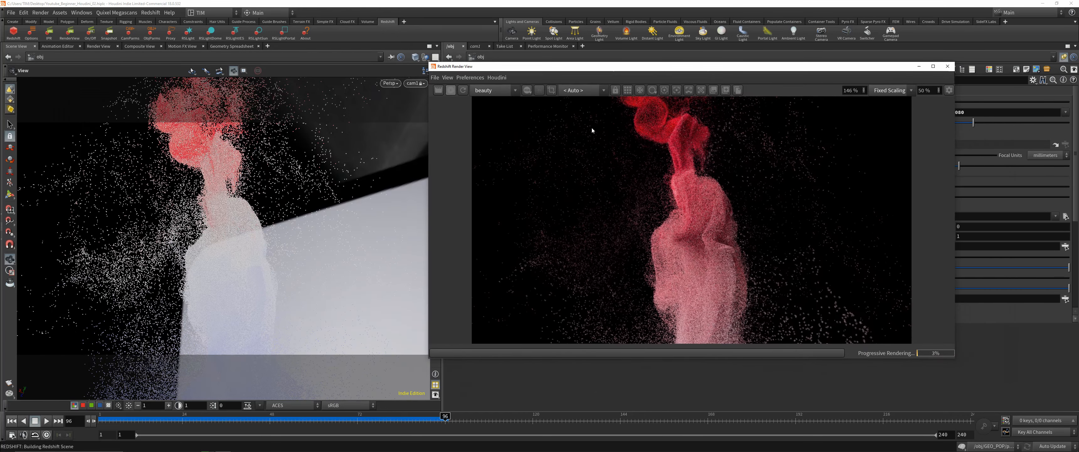
pyautogui.moveTo(268, 238); pyautogui.dragTo(227, 247)
pyautogui.moveTo(226, 248); pyautogui.dragTo(222, 264, button='right')
pyautogui.moveTo(221, 265)
pyautogui.mouseDown(button='middle')
pyautogui.moveTo(221, 279)
pyautogui.moveTo(222, 265)
pyautogui.mouseUp(button='middle')
pyautogui.moveTo(222, 265); pyautogui.dragTo(231, 297, button='right')
pyautogui.moveTo(231, 296); pyautogui.dragTo(230, 282, button='middle')
pyautogui.moveTo(231, 282); pyautogui.dragTo(232, 284, button='right')
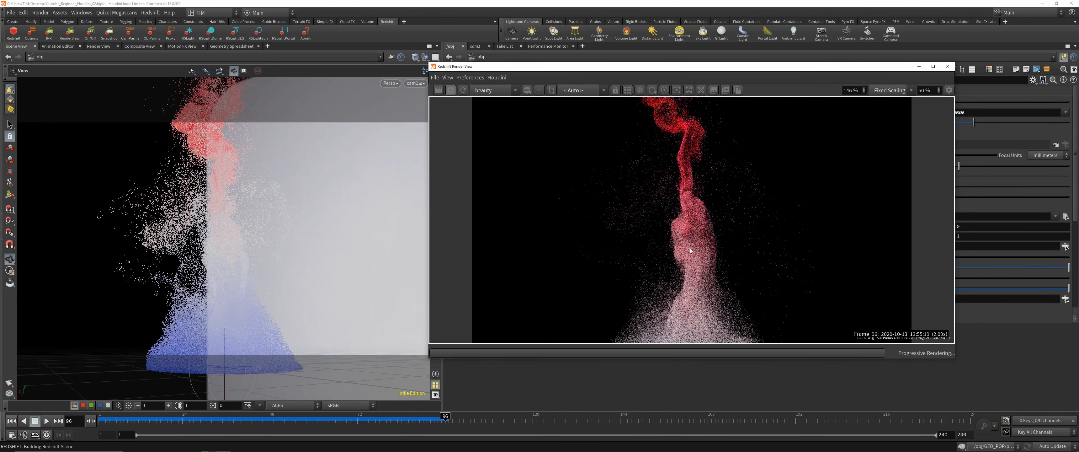
# Refocus the camera on the middle of the particle column in the render and examine its sharpness up close.
pyautogui.click(694, 219)
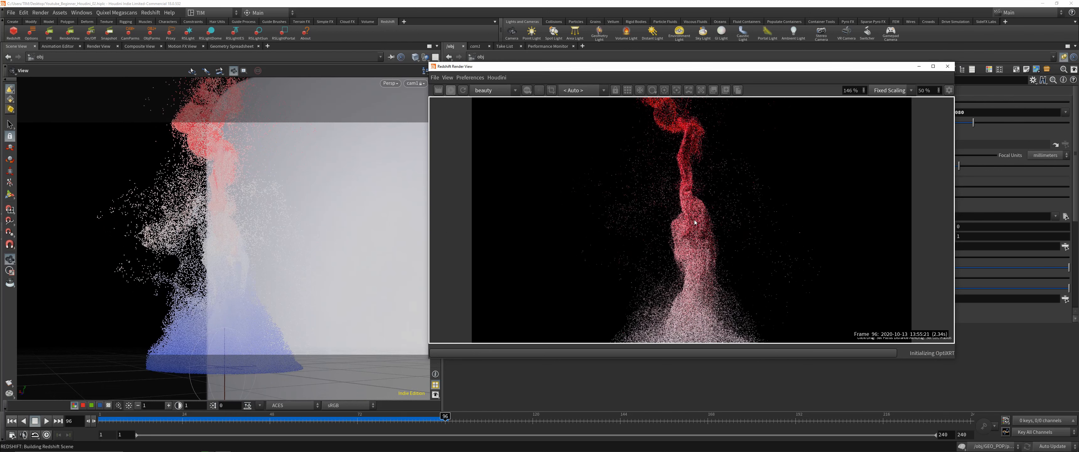
pyautogui.click(680, 93)
pyautogui.moveTo(688, 66); pyautogui.dragTo(348, 74)
pyautogui.click(211, 98)
pyautogui.scroll(5, 358, 247)
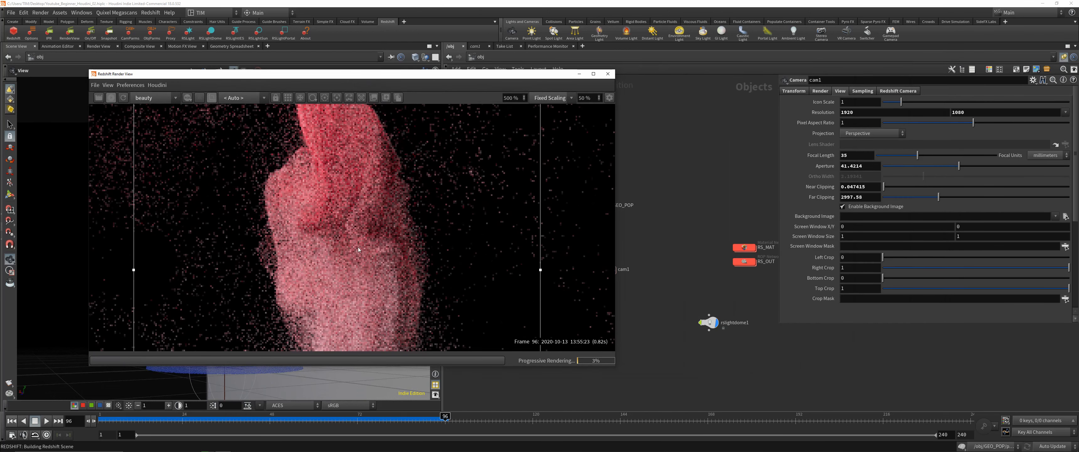
pyautogui.scroll(-5, 359, 248)
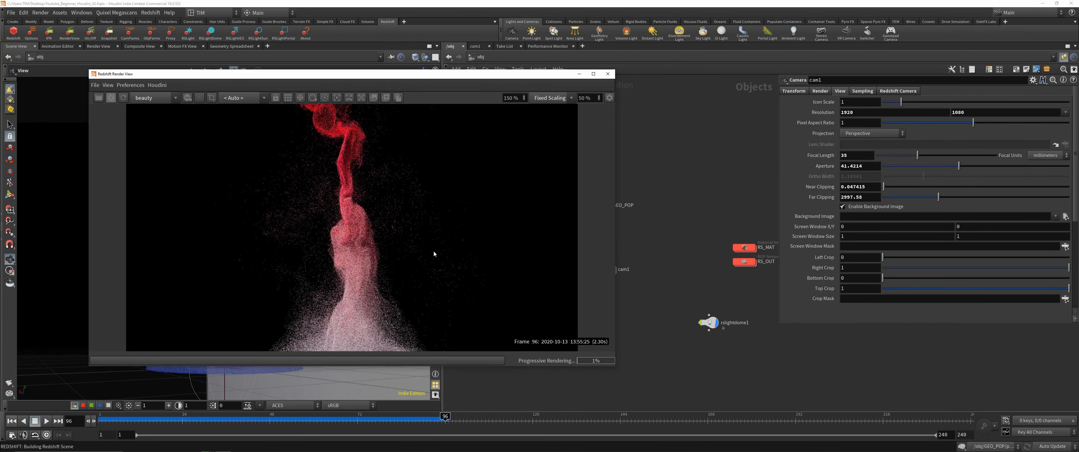
pyautogui.moveTo(388, 76); pyautogui.dragTo(342, 79)
# Reopen RS_MAT_PTS, try a black-to-white preset on RSRamp1 and switch it to the cyan-blue and red-yellow Two-Tone preset.
pyautogui.click(656, 242)
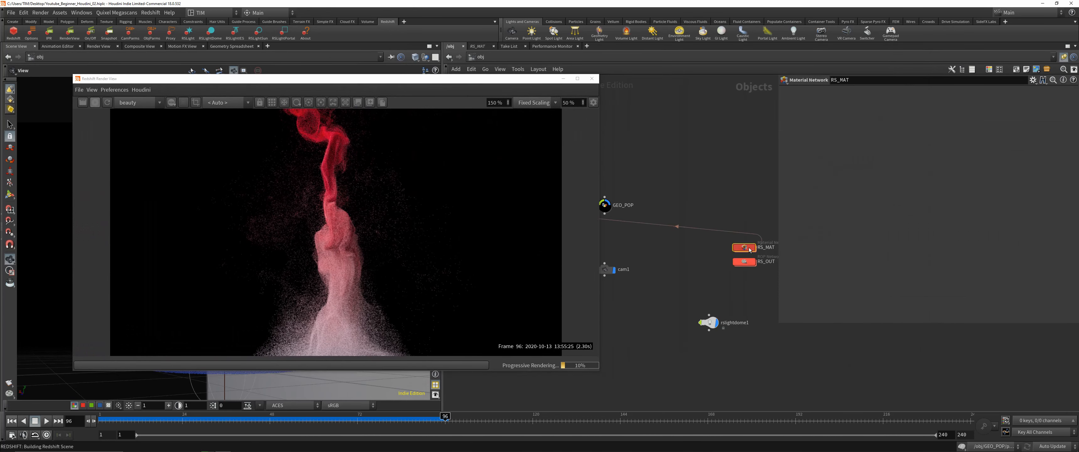
pyautogui.doubleClick(656, 242)
pyautogui.click(645, 322)
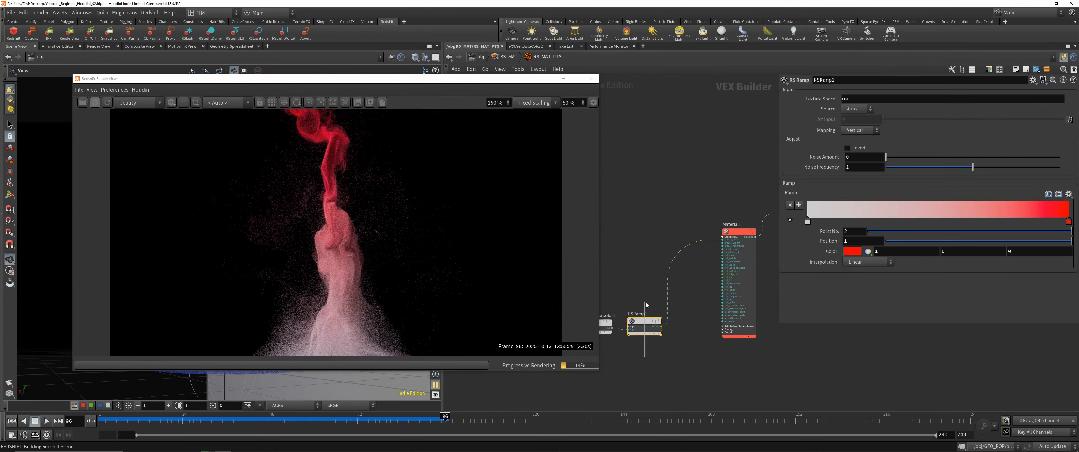
pyautogui.click(1069, 194)
pyautogui.click(1052, 212)
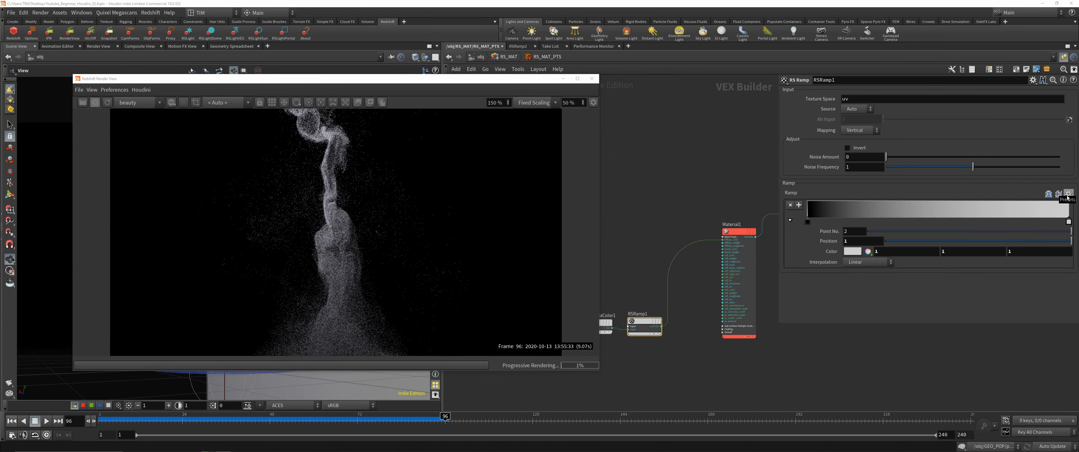
pyautogui.click(1070, 194)
pyautogui.click(1060, 221)
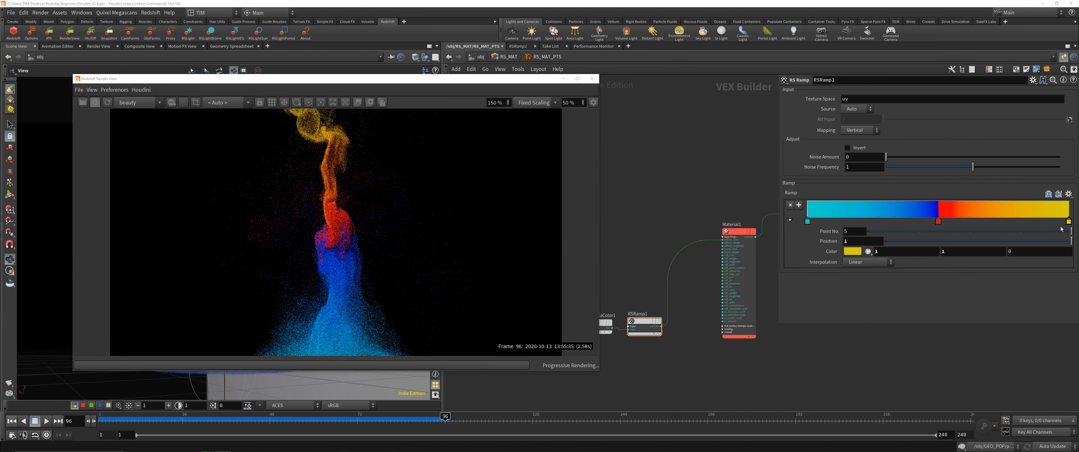
# Place the Render View beside the viewport and orbit cam1 to a closer, raised view of the multicolored particles.
pyautogui.moveTo(293, 79); pyautogui.dragTo(700, 66)
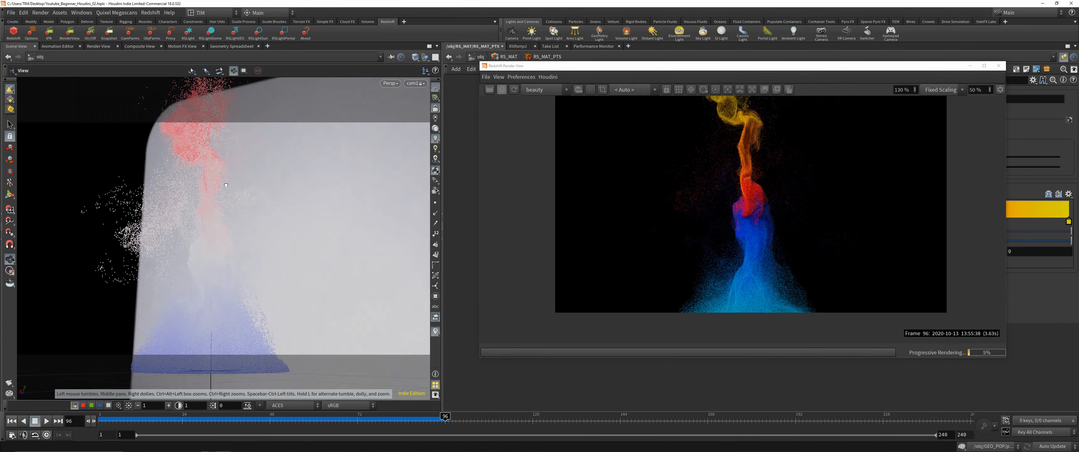
pyautogui.moveTo(188, 212); pyautogui.dragTo(301, 205, button='middle')
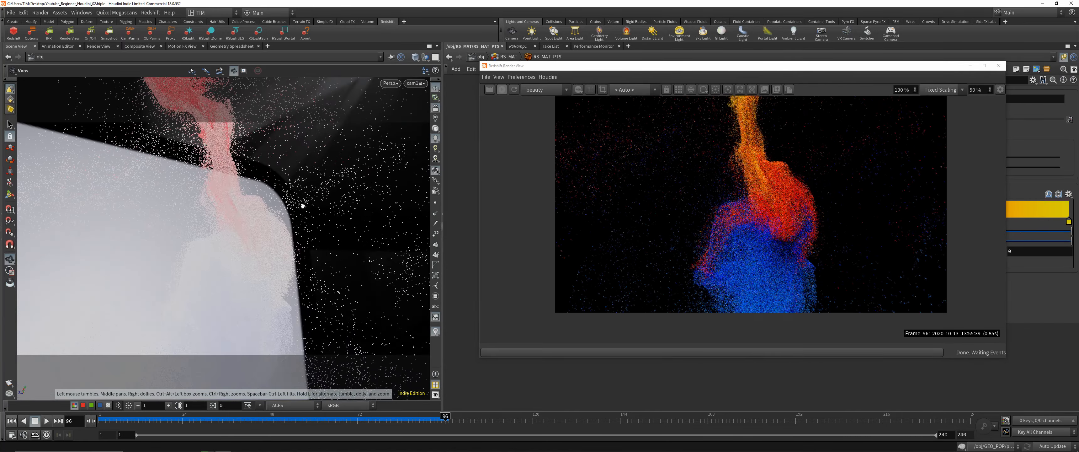
pyautogui.moveTo(301, 205); pyautogui.dragTo(205, 318, button='right')
pyautogui.moveTo(205, 318); pyautogui.dragTo(251, 238)
pyautogui.moveTo(251, 238); pyautogui.dragTo(263, 228, button='right')
pyautogui.moveTo(263, 228)
pyautogui.mouseDown()
pyautogui.moveTo(254, 244)
pyautogui.moveTo(266, 232)
pyautogui.mouseUp()
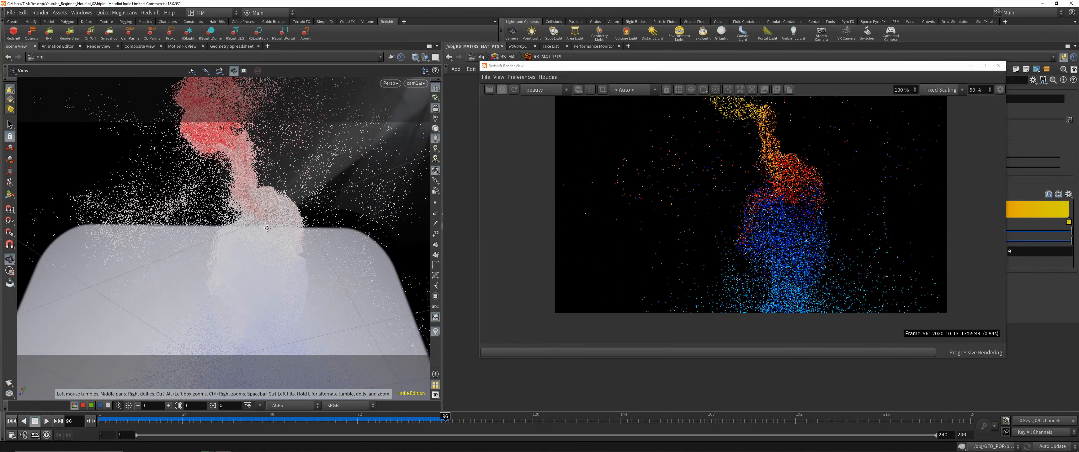
# Close the Render View, return to the object level, leave the camera view and look at cam1 beside the particles from outside.
pyautogui.click(999, 66)
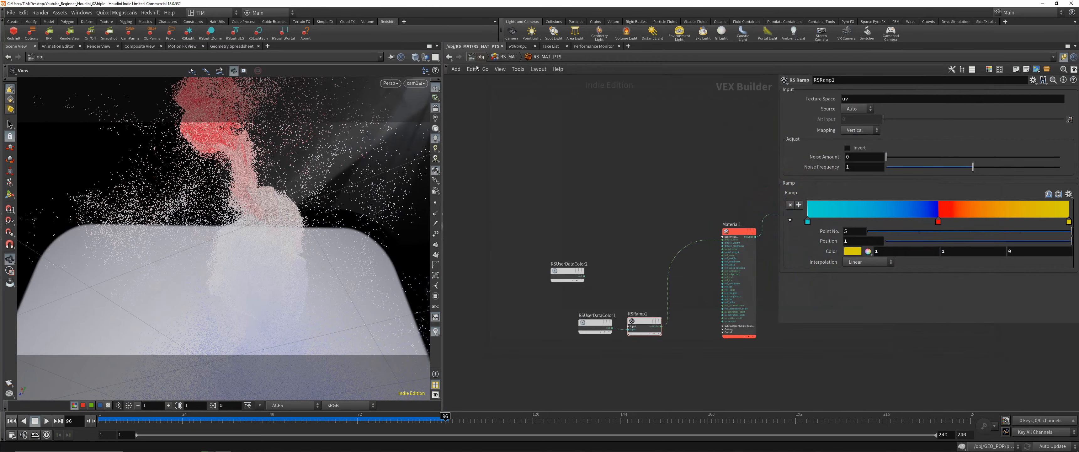
pyautogui.click(480, 57)
pyautogui.click(436, 108)
pyautogui.moveTo(306, 186); pyautogui.dragTo(400, 246)
pyautogui.moveTo(584, 256); pyautogui.dragTo(614, 288)
pyautogui.keyDown('alt'); pyautogui.moveTo(172, 264); pyautogui.dragTo(178, 230); pyautogui.keyUp('alt')
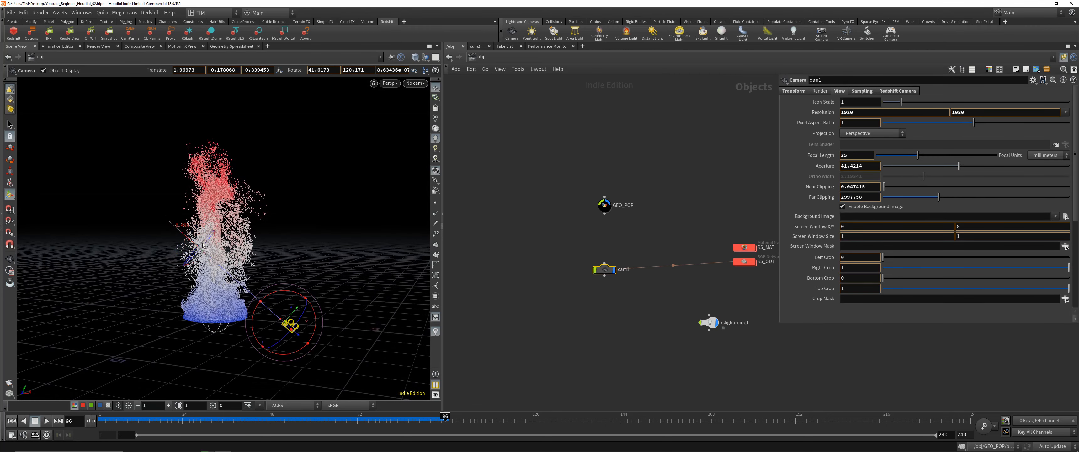
# Start a new Redshift render, examine the multicolored particles up close and move the Render View clear of the network editor.
pyautogui.press('F5')
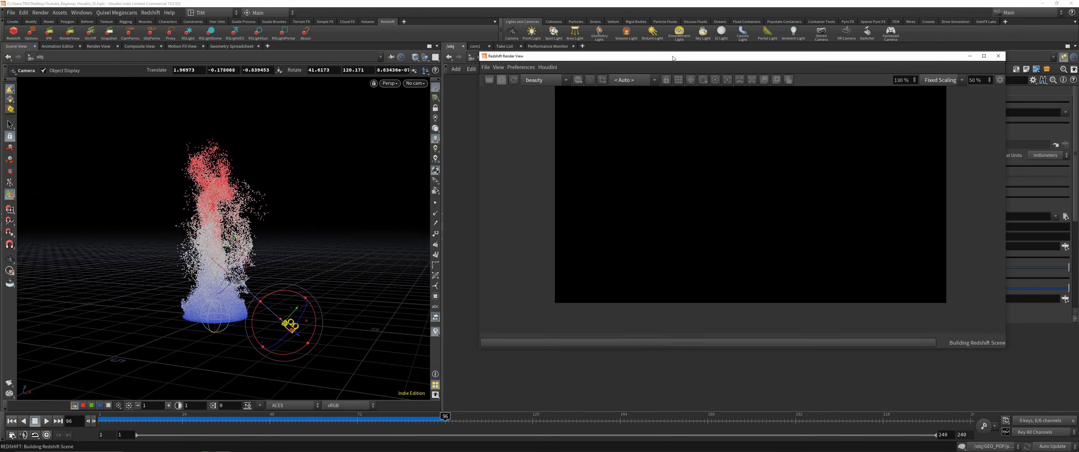
pyautogui.moveTo(673, 58); pyautogui.dragTo(437, 86)
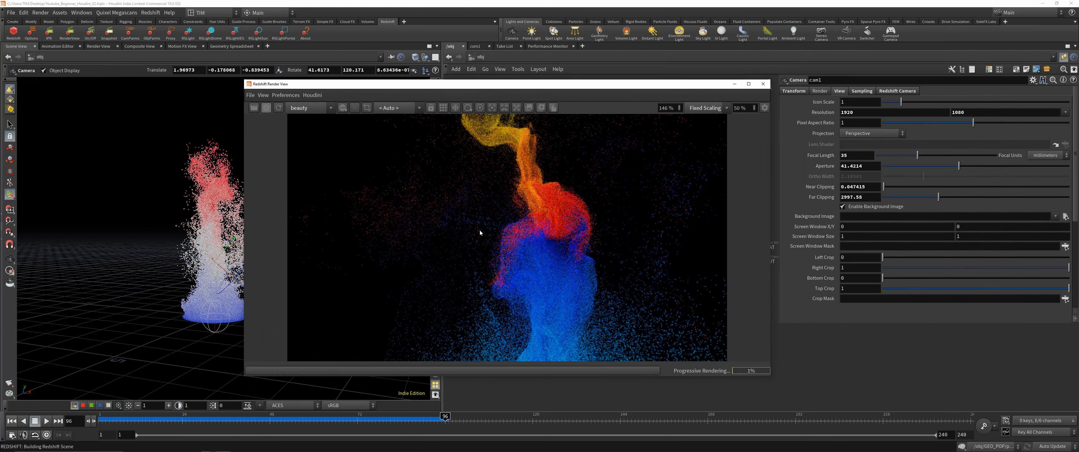
pyautogui.scroll(5, 516, 244)
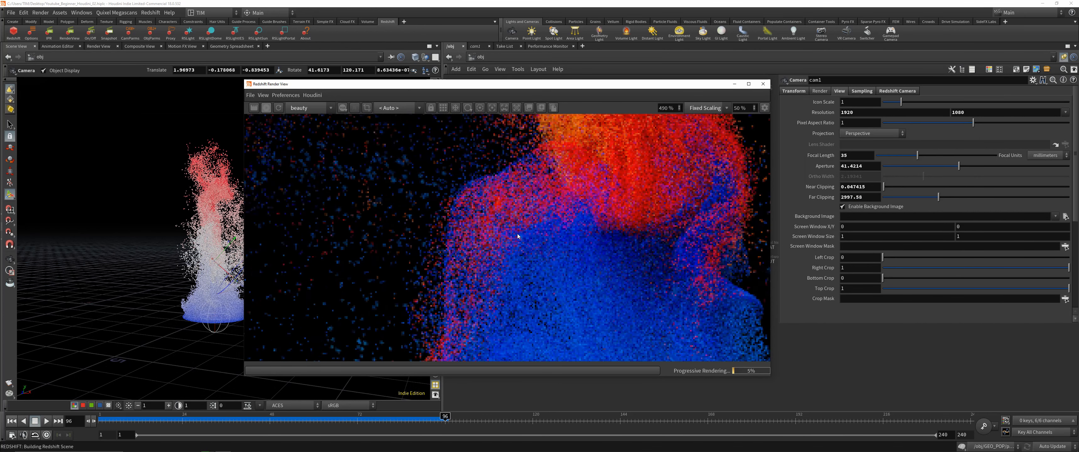
pyautogui.scroll(-4, 518, 233)
pyautogui.moveTo(562, 83); pyautogui.dragTo(355, 75)
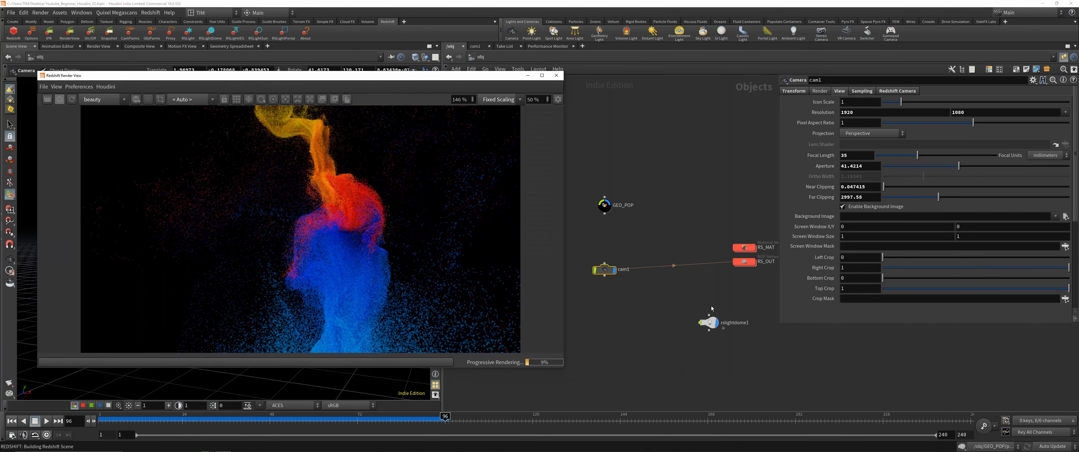
# Set GEO_POP's Redshift particle Global Scale Multiplier to 0.05 and check the particle size in the render.
pyautogui.click(604, 205)
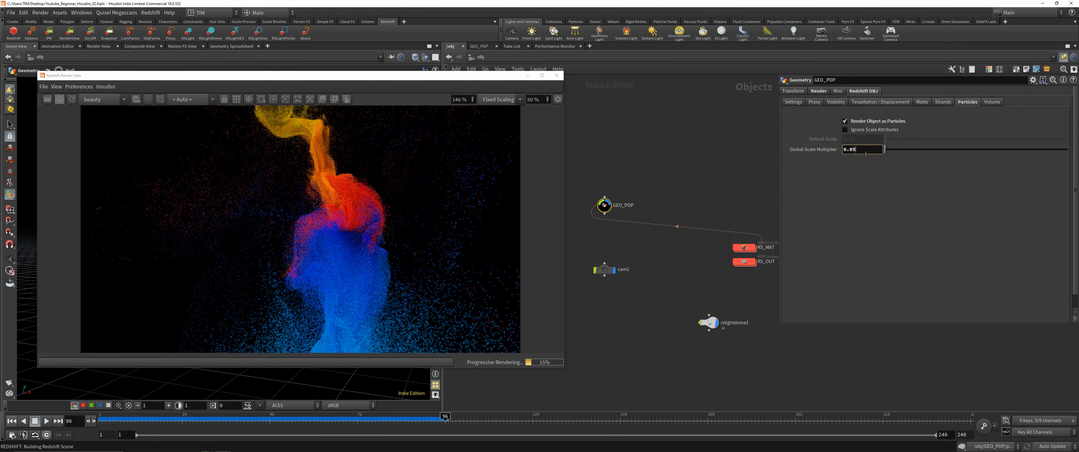
pyautogui.press('Return')
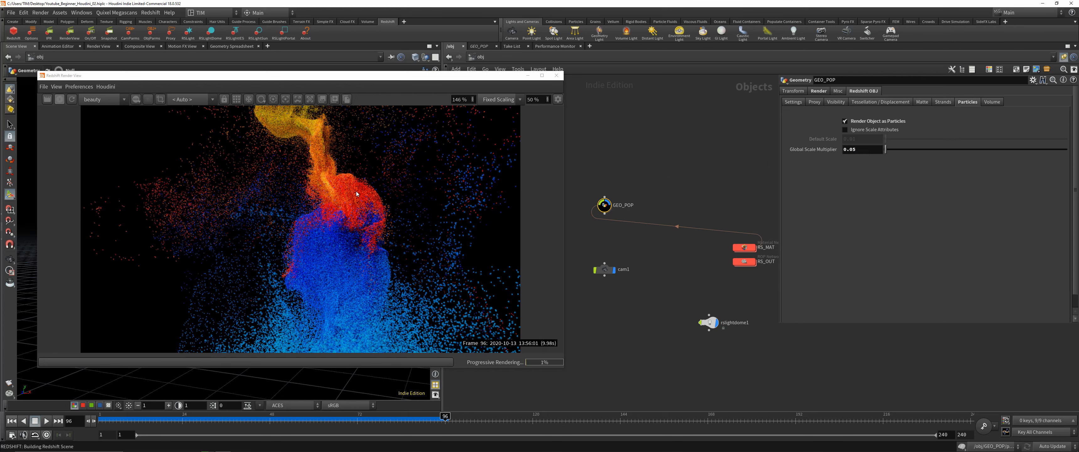
pyautogui.scroll(5, 346, 205)
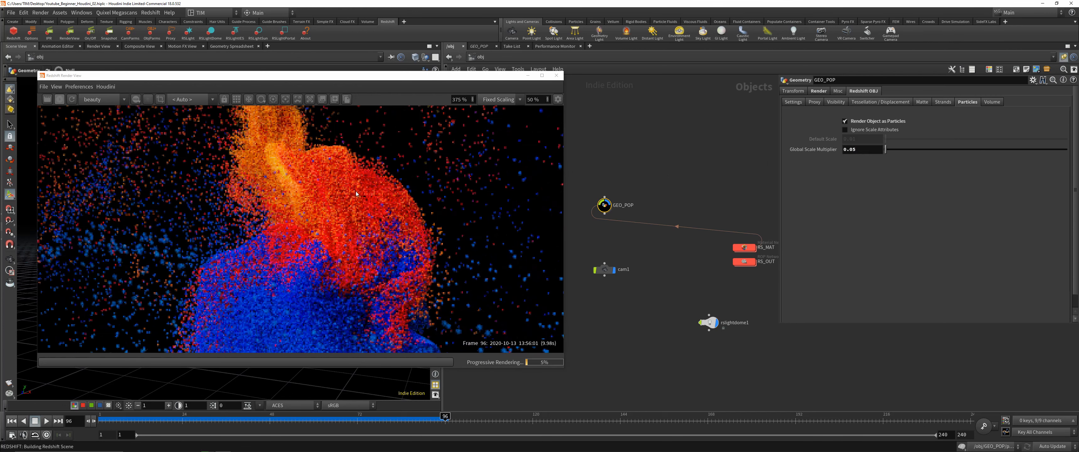
pyautogui.click(345, 205)
pyautogui.scroll(-6, 345, 206)
pyautogui.scroll(1, 342, 207)
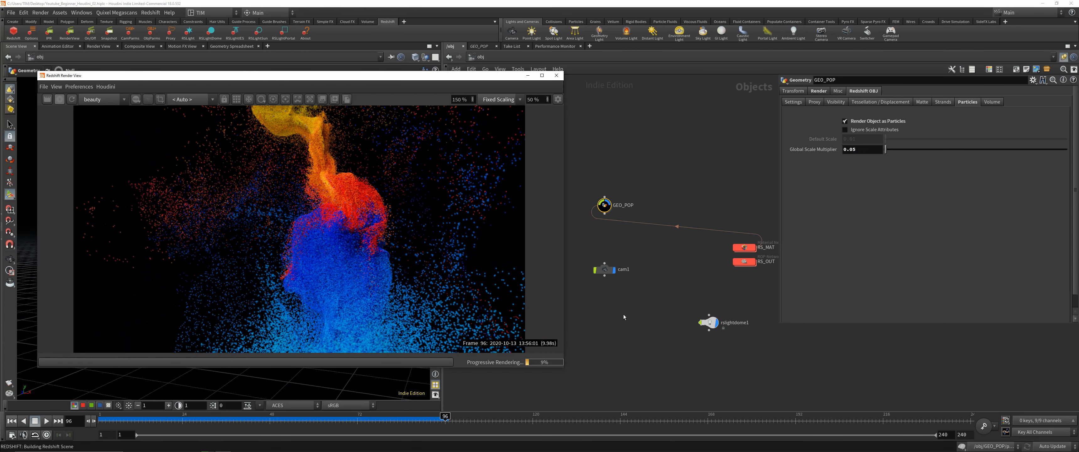
# Open the RS_MAT_PTS network and disconnect RSRamp1 from Material1's diffuse color.
pyautogui.moveTo(703, 271); pyautogui.dragTo(662, 253, button='middle')
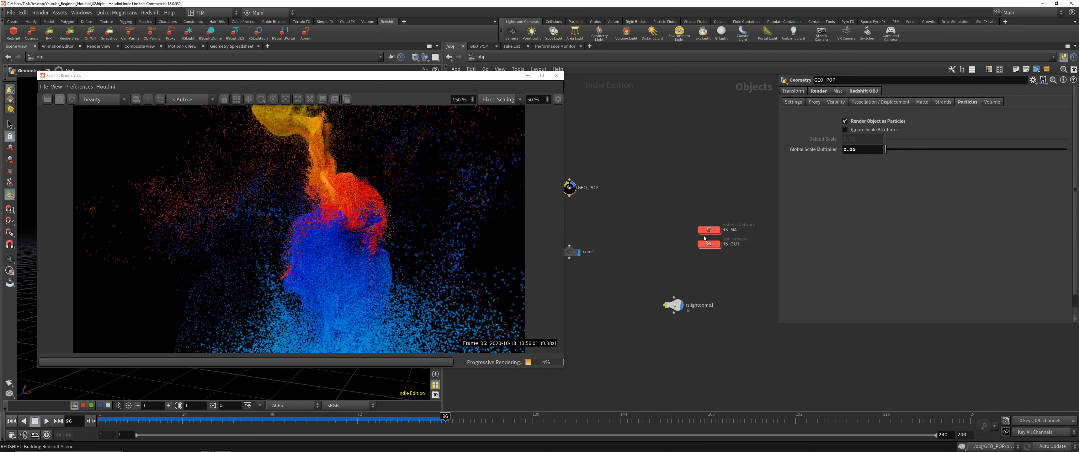
pyautogui.doubleClick(708, 228)
pyautogui.doubleClick(667, 246)
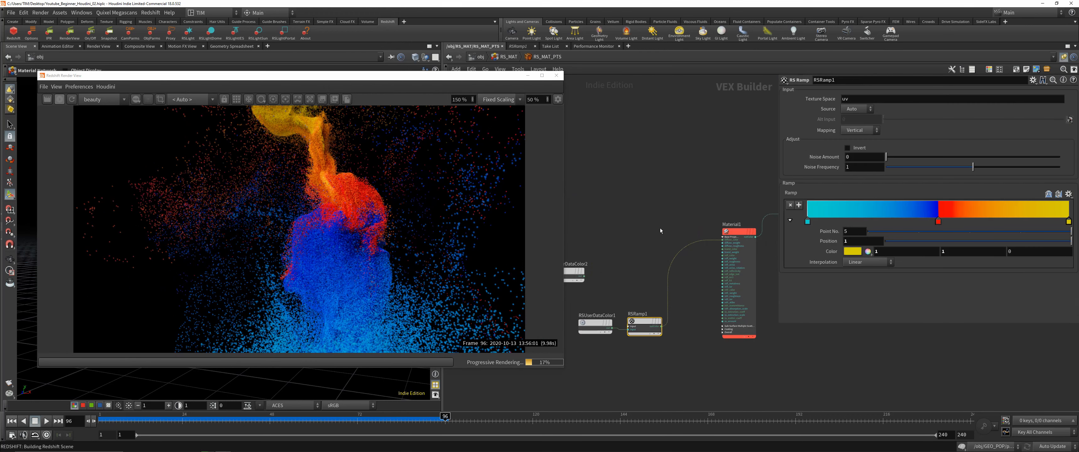
pyautogui.moveTo(722, 239); pyautogui.dragTo(691, 222)
pyautogui.moveTo(685, 198); pyautogui.dragTo(660, 207, button='middle')
# Try the Glass preset on Material1 and switch it to the Copper preset.
pyautogui.moveTo(671, 189); pyautogui.dragTo(705, 305)
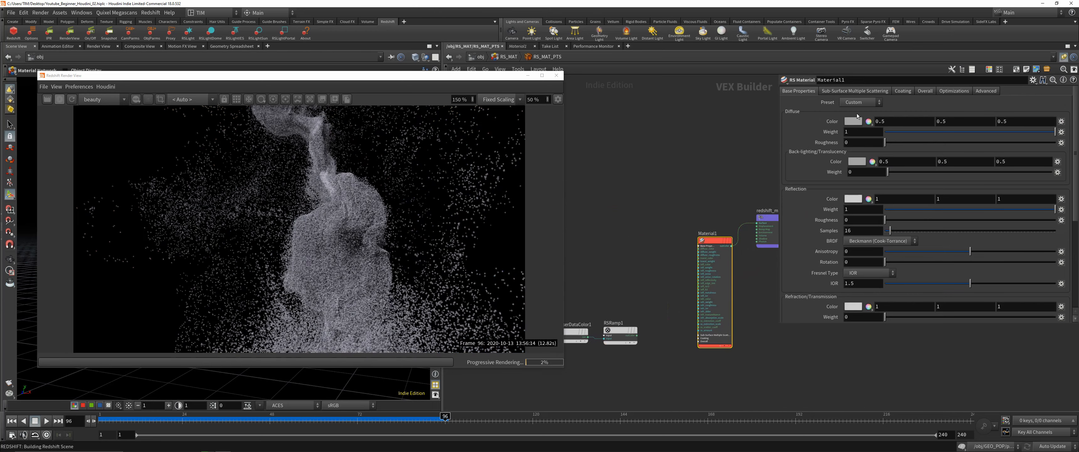
pyautogui.click(859, 102)
pyautogui.click(851, 119)
pyautogui.click(859, 102)
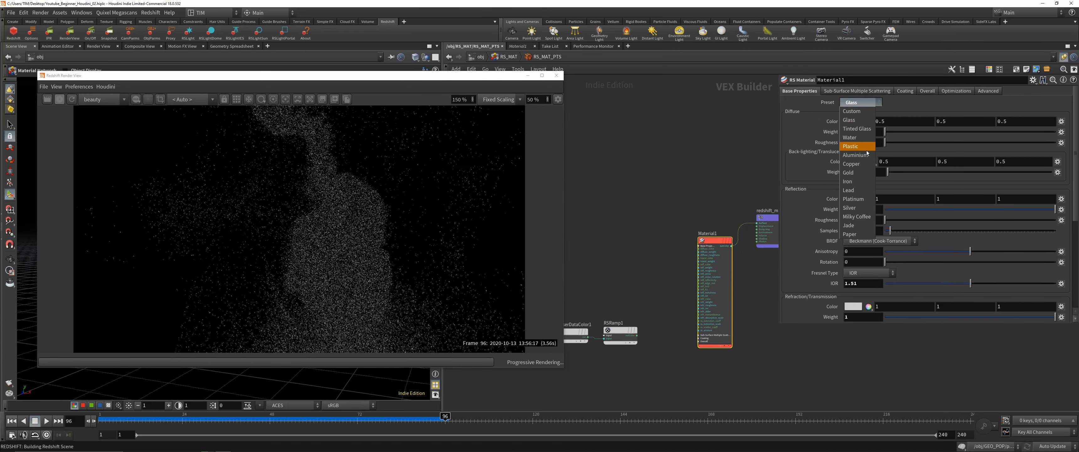
pyautogui.click(851, 164)
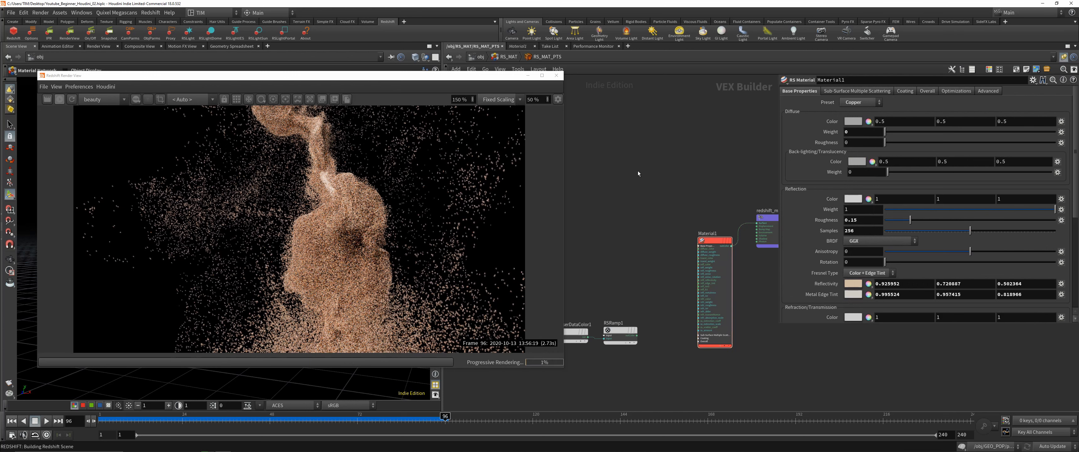
# Look through cam1 in the viewport and set the Render View scaling to Original Size.
pyautogui.moveTo(322, 81); pyautogui.dragTo(734, 80)
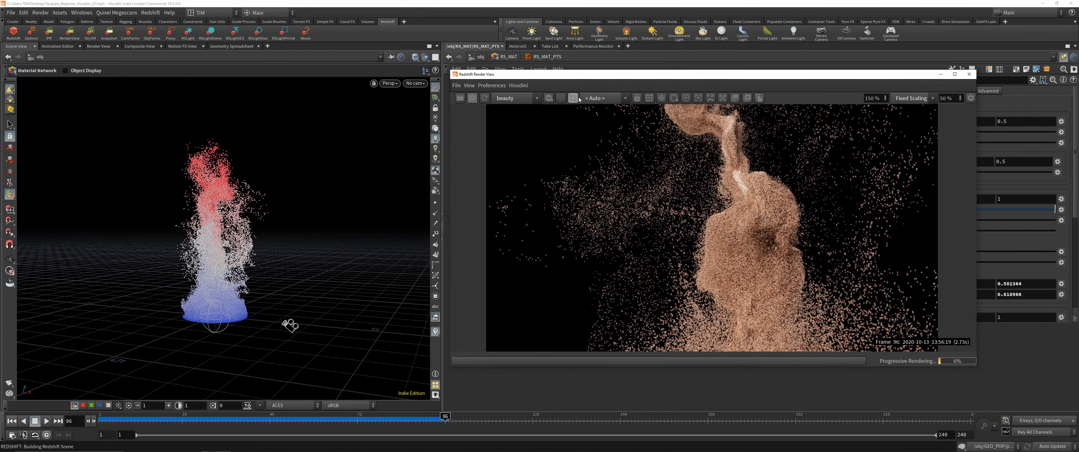
pyautogui.click(415, 83)
pyautogui.click(421, 124)
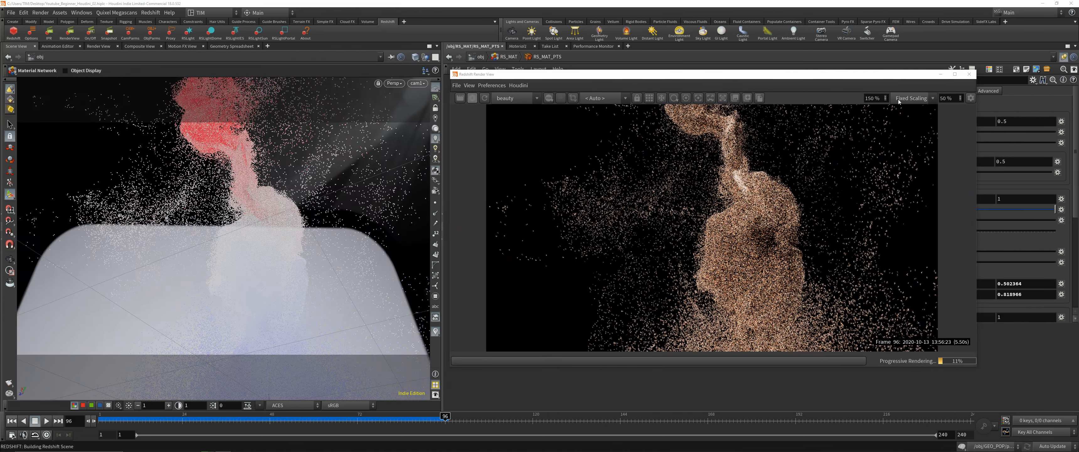
pyautogui.click(913, 98)
pyautogui.click(912, 112)
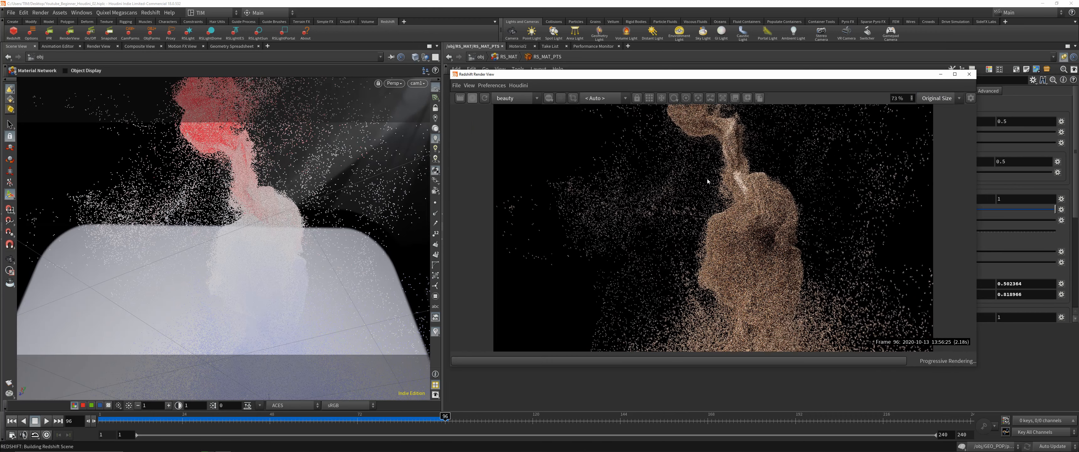
# Render a region around the middle of the copper particle column, inspect the particles in an enlarged Render View and close it.
pyautogui.moveTo(737, 76); pyautogui.dragTo(653, 76)
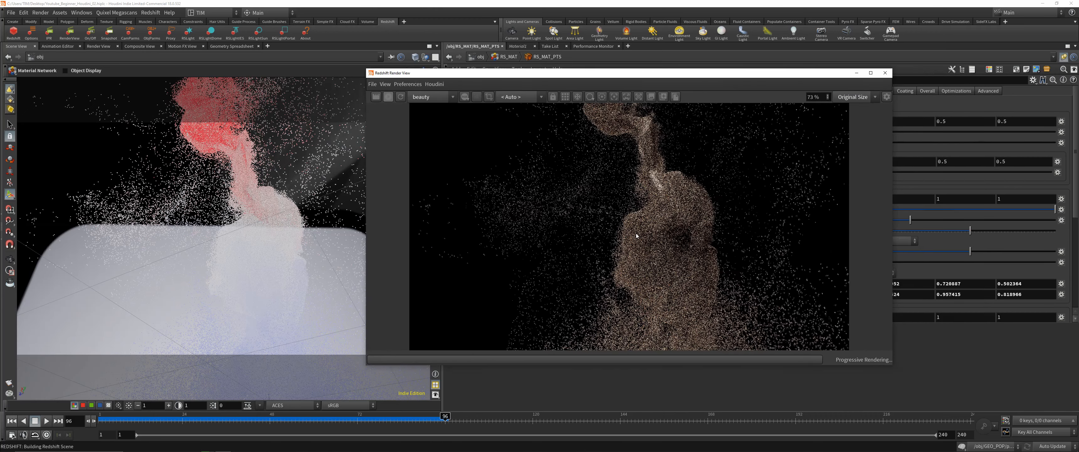
pyautogui.scroll(3, 693, 215)
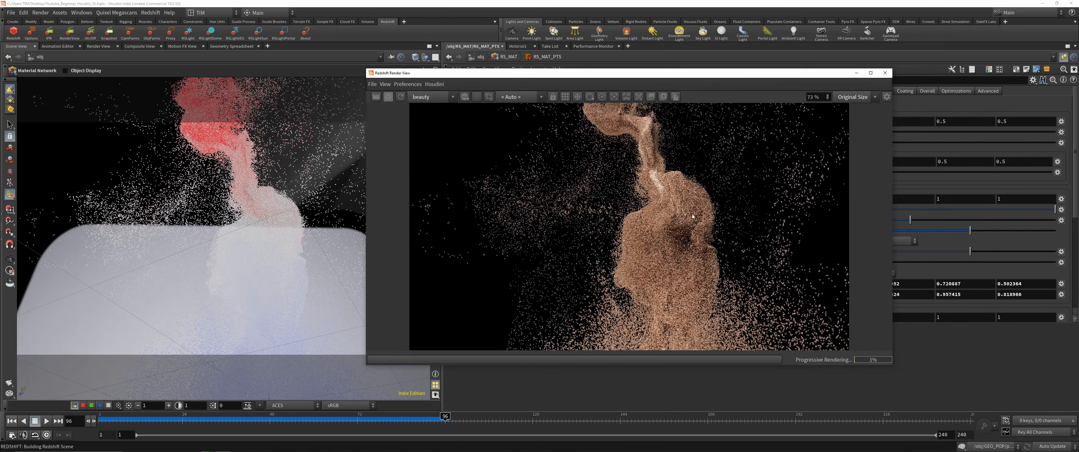
pyautogui.moveTo(555, 153); pyautogui.dragTo(794, 288)
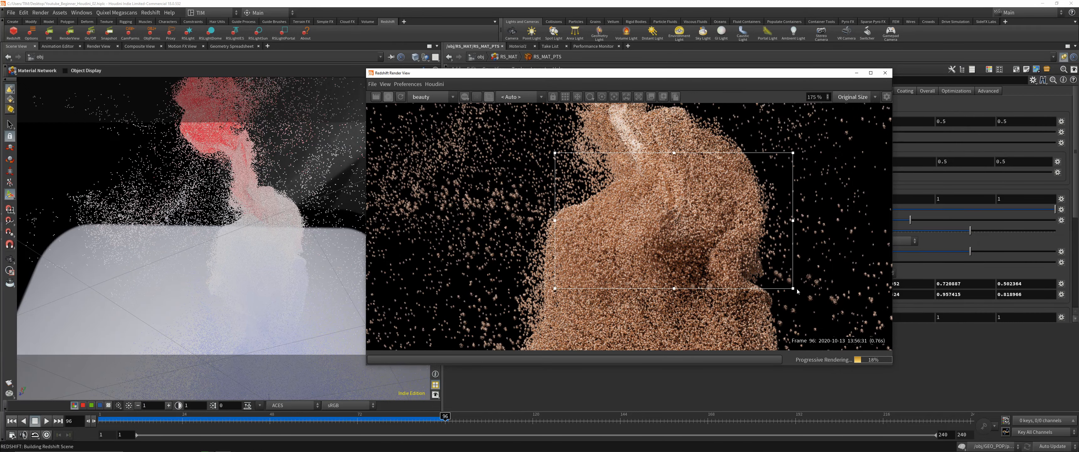
pyautogui.scroll(5, 692, 187)
pyautogui.scroll(-6, 646, 220)
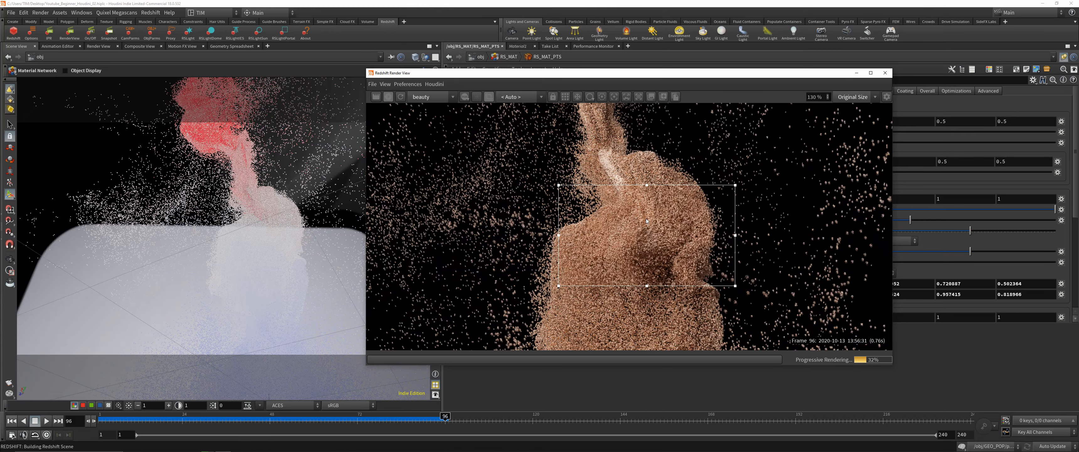
pyautogui.scroll(-3, 647, 220)
pyautogui.moveTo(606, 73); pyautogui.dragTo(345, 36)
pyautogui.moveTo(629, 323); pyautogui.dragTo(653, 372)
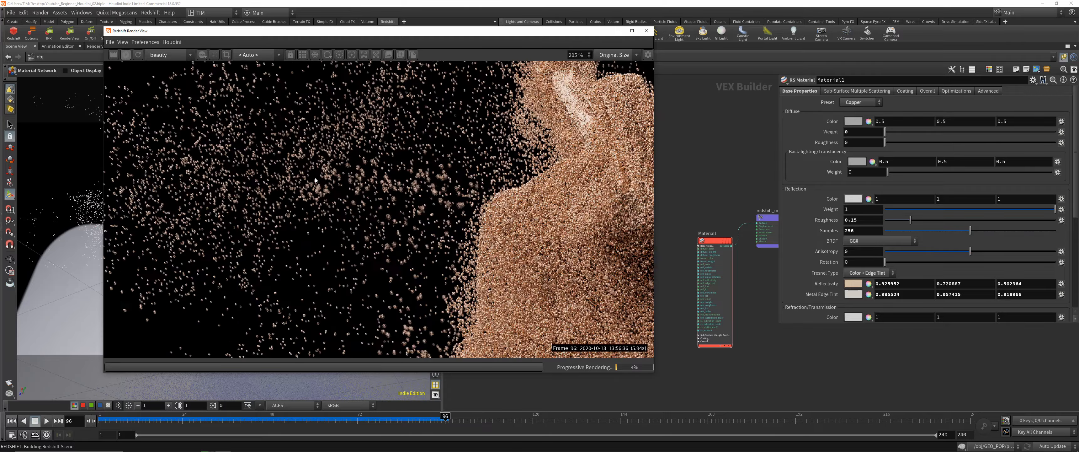
pyautogui.click(646, 31)
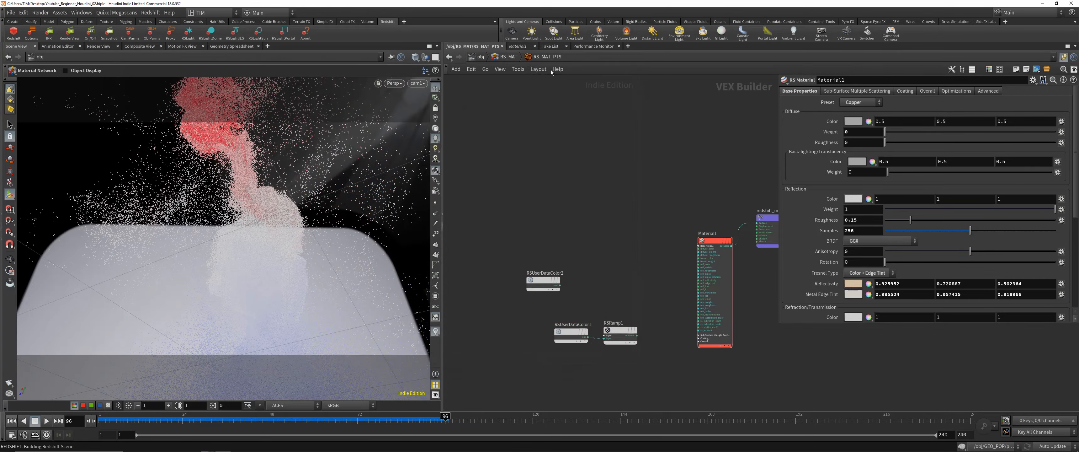
# Save the scene and inspect the point attributes of attribdelete1 and file1 inside GEO_POP.
pyautogui.hotkey('ctrl', 's')
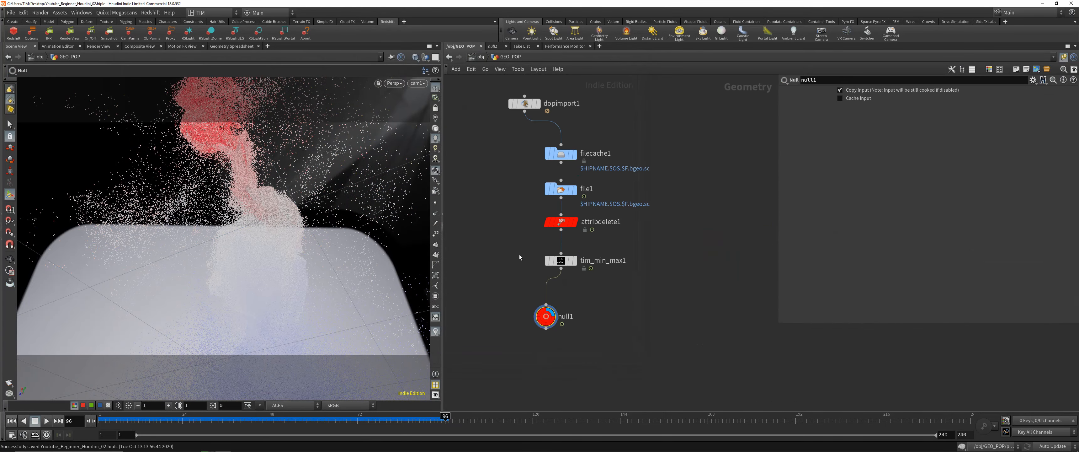
pyautogui.click(555, 260)
pyautogui.click(564, 225)
pyautogui.middleClick(564, 225)
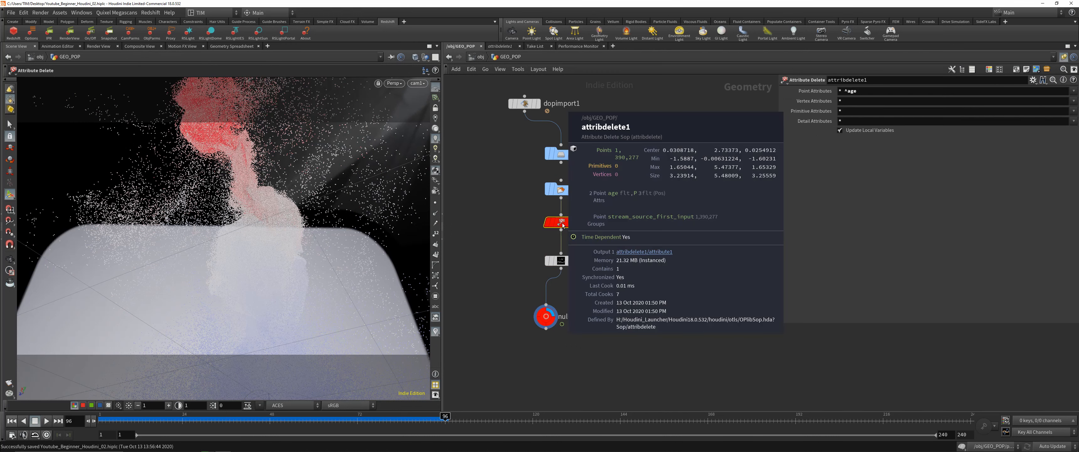
pyautogui.click(563, 192)
pyautogui.middleClick(563, 191)
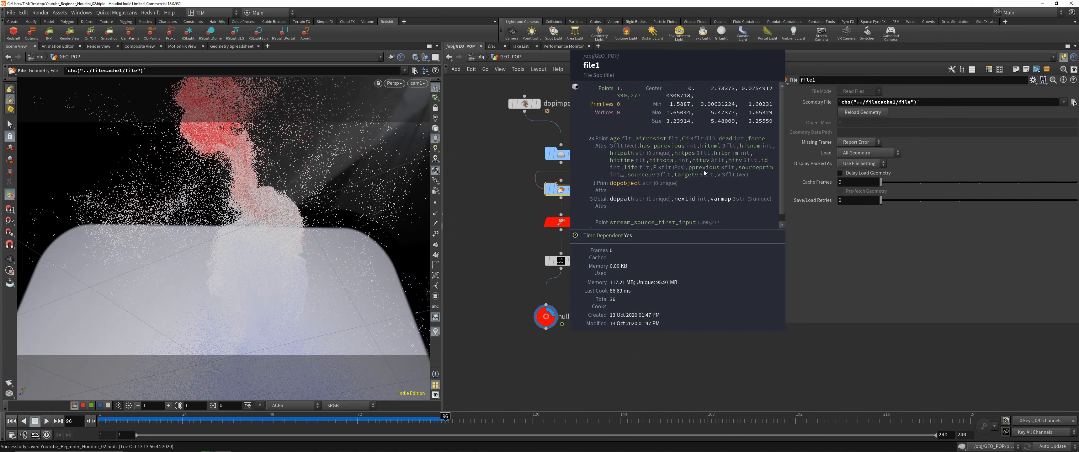
# Keep velocity in attribdelete1 by setting its Point Attributes to "* ^age ^v" and check the attributes on null1.
pyautogui.click(562, 222)
pyautogui.click(876, 91)
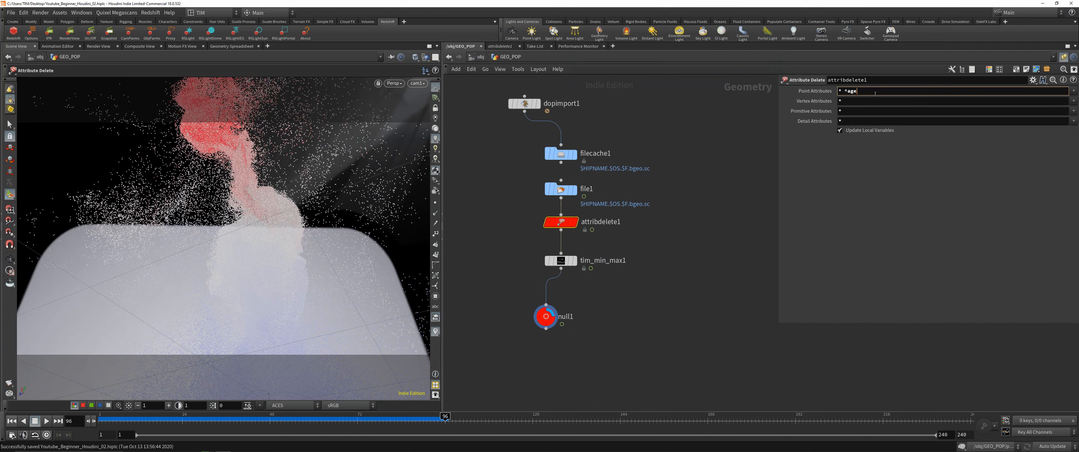
pyautogui.press('Return')
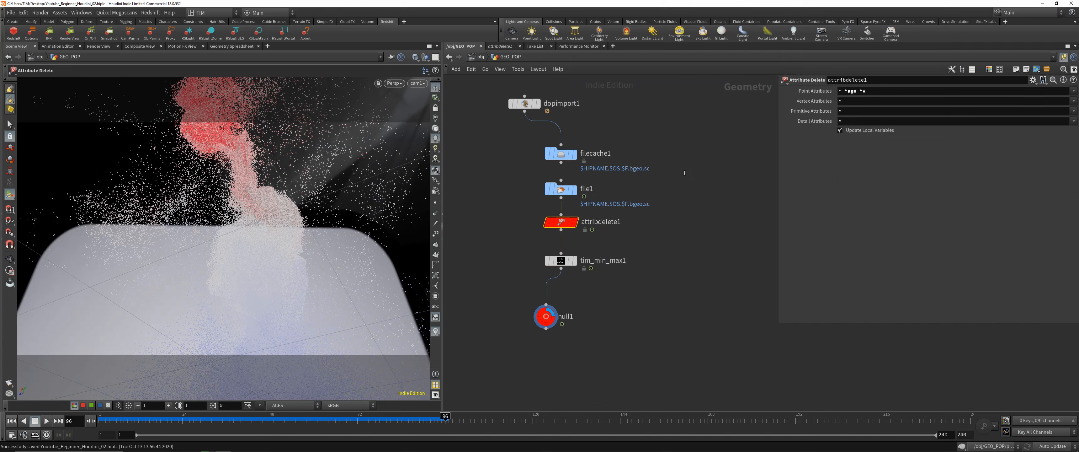
pyautogui.middleClick(546, 317)
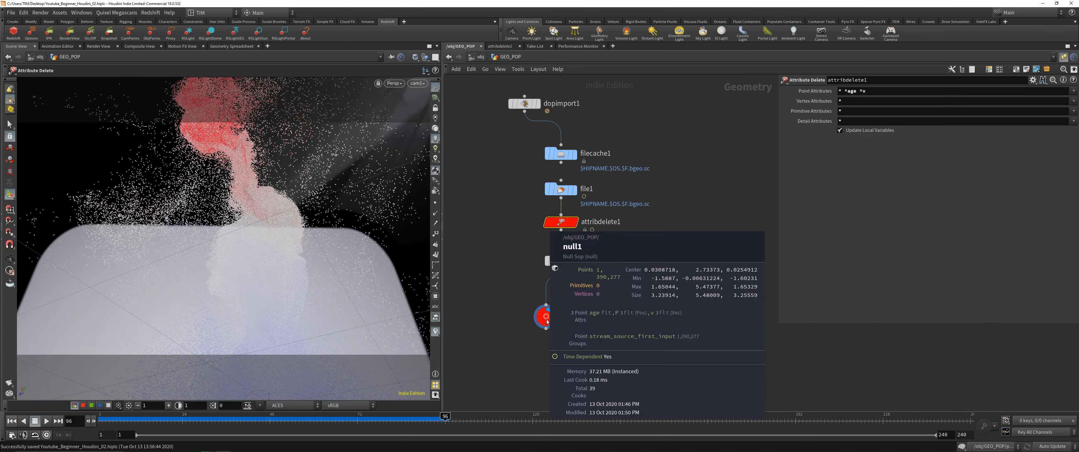
# Enable Motion Blur and Instances/Particles Blur on Redshift_ROP1 in RS_OUT and start a new render.
pyautogui.click(479, 59)
pyautogui.doubleClick(678, 306)
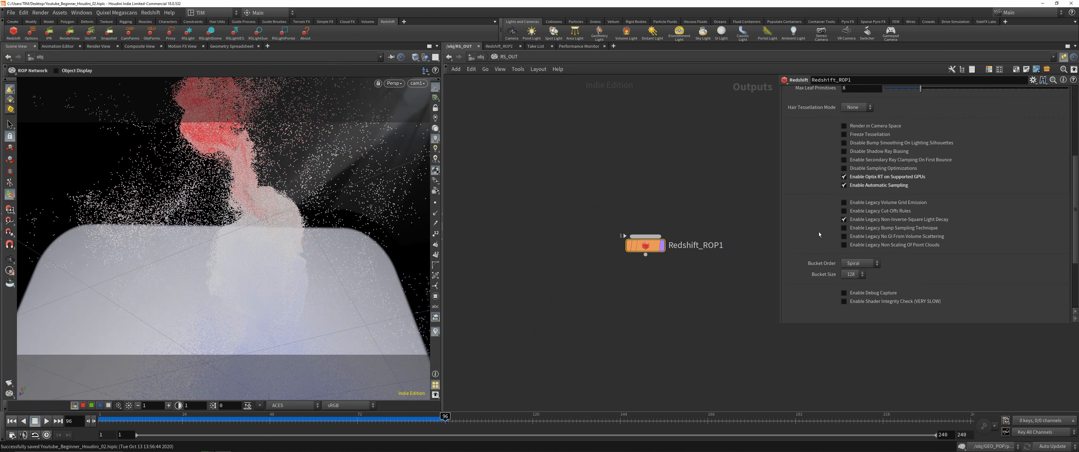
pyautogui.scroll(10, 818, 223)
pyautogui.click(812, 150)
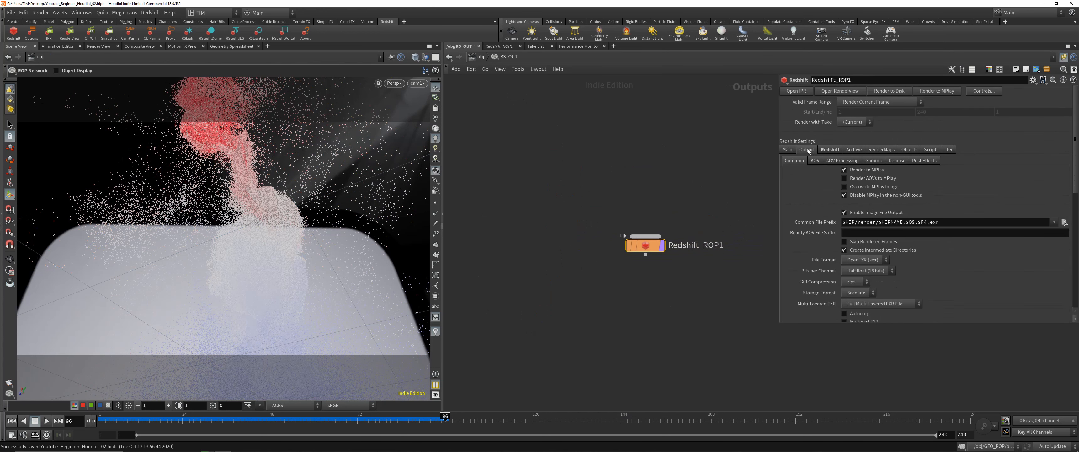
pyautogui.click(824, 150)
pyautogui.click(822, 161)
pyautogui.click(854, 170)
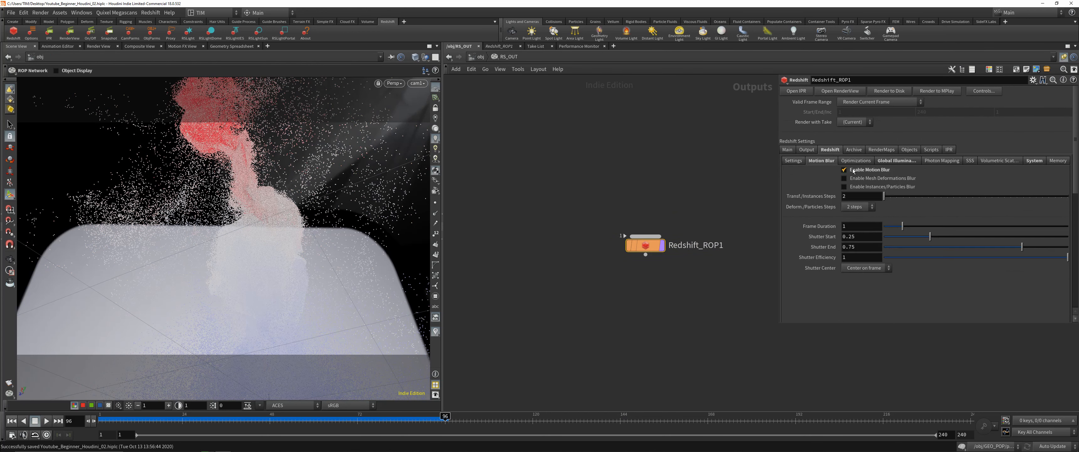
pyautogui.click(858, 188)
pyautogui.hotkey('alt', 'r')
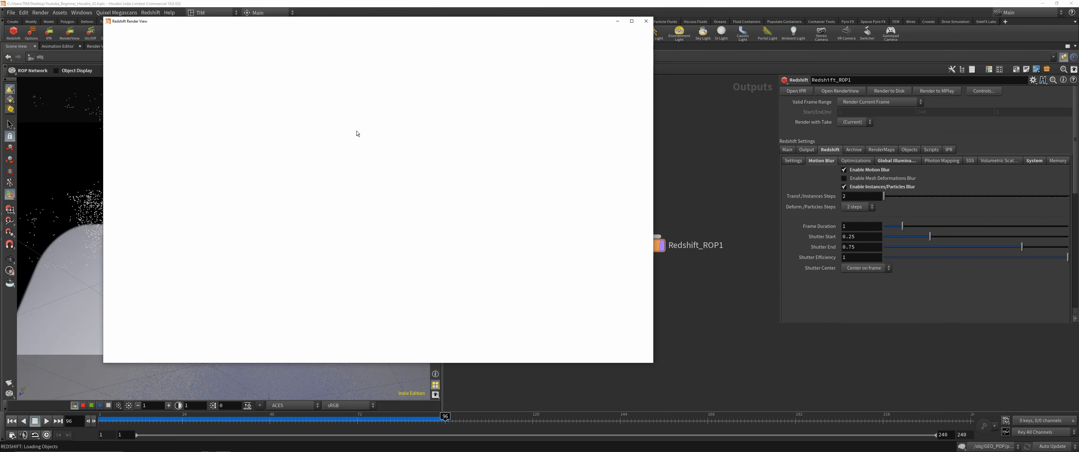
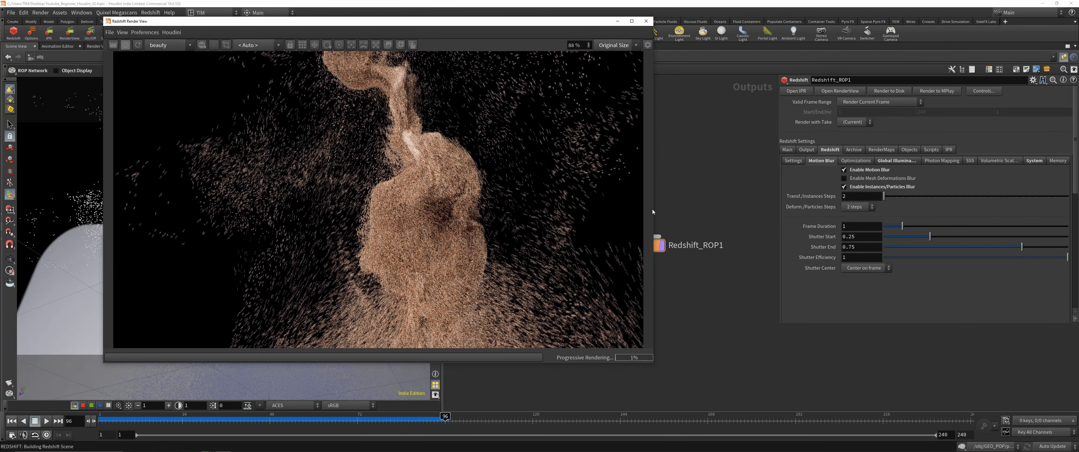
# Set the motion blur Frame Duration of Redshift_ROP1 to 0.25 and inspect the particle blur up close in the render.
pyautogui.click(860, 226)
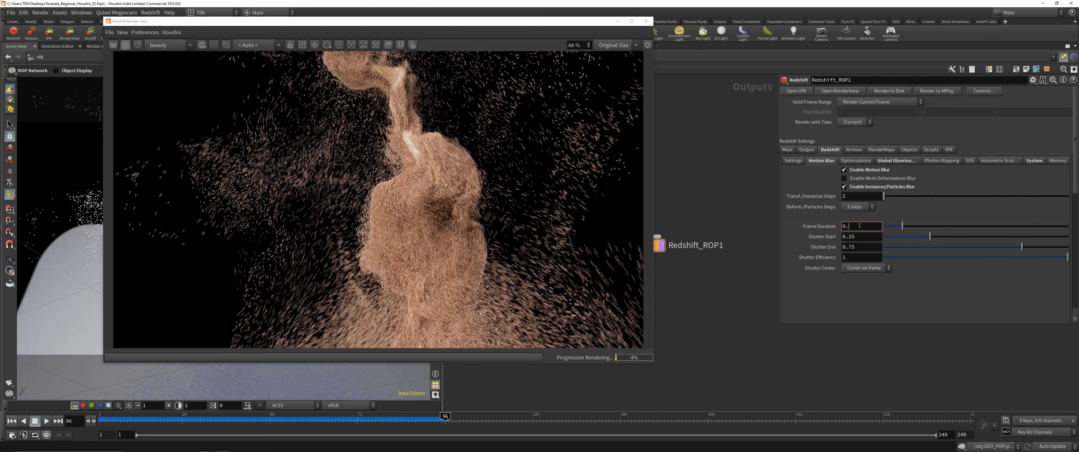
pyautogui.write('0.25')
pyautogui.press('Return')
pyautogui.click(476, 208)
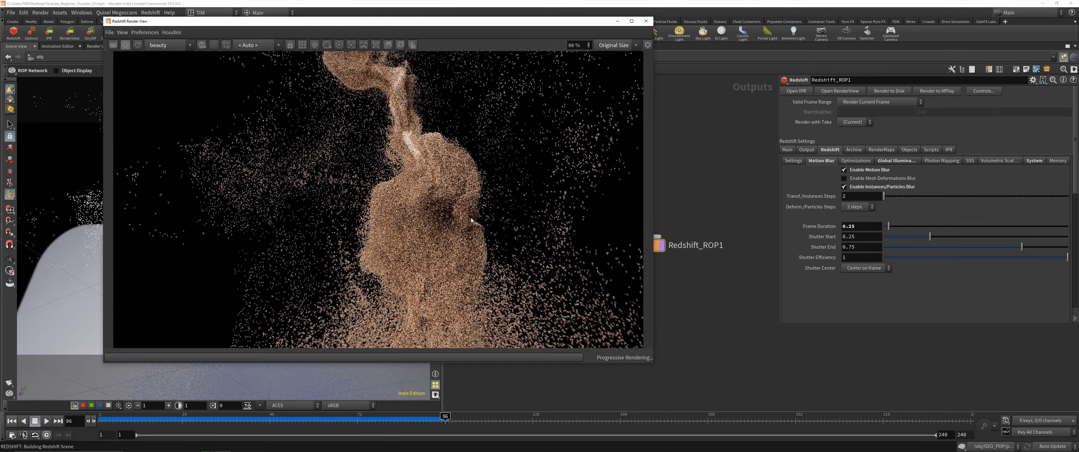
pyautogui.scroll(5, 319, 227)
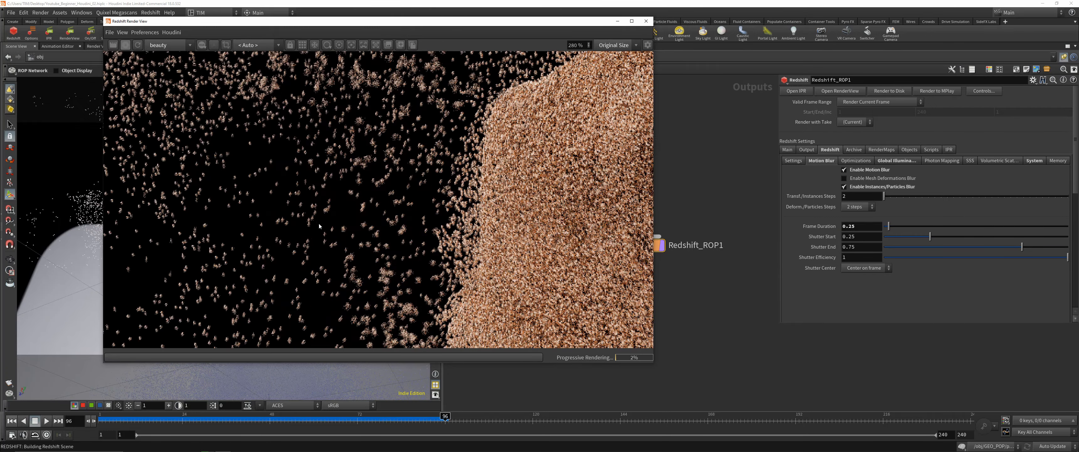
pyautogui.scroll(-5, 319, 220)
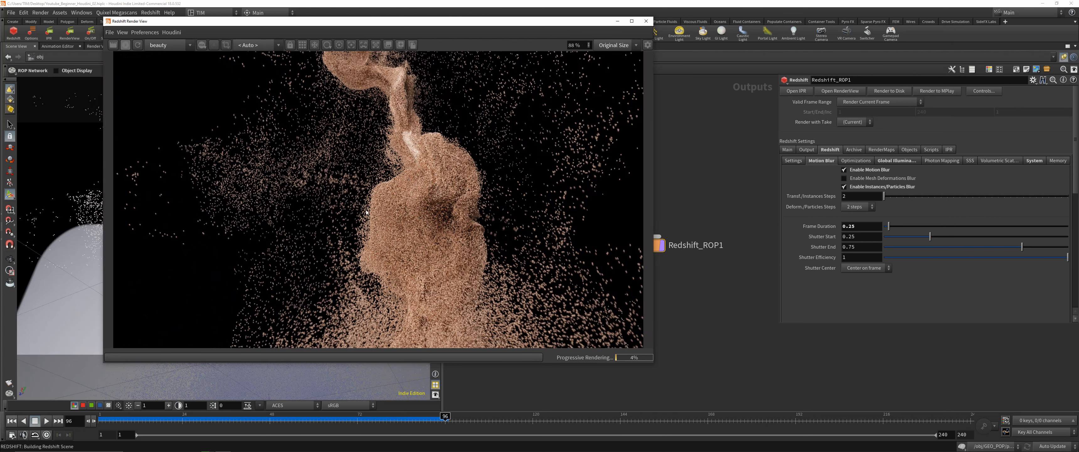
# Reframe the camera so the whole particle column fits in the frame and check the updated render.
pyautogui.moveTo(454, 26); pyautogui.dragTo(786, 58)
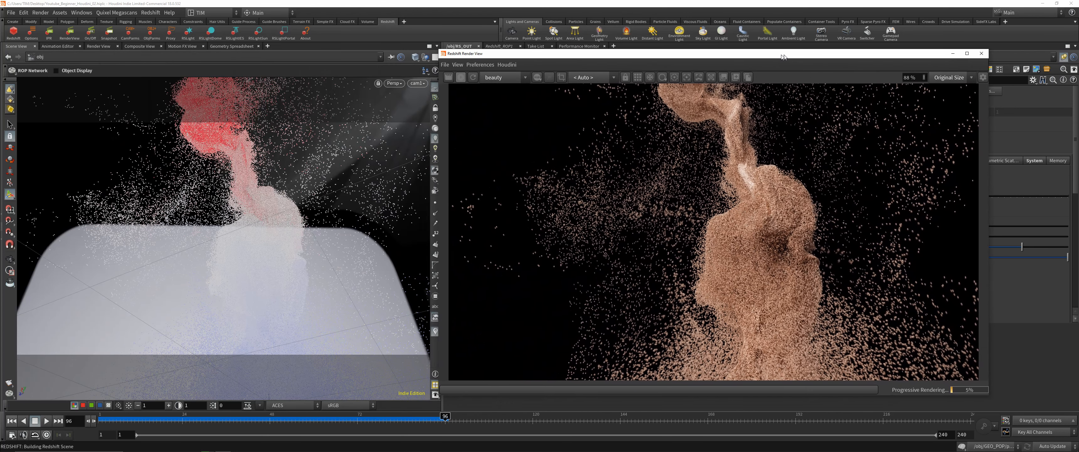
pyautogui.moveTo(458, 53); pyautogui.dragTo(517, 55)
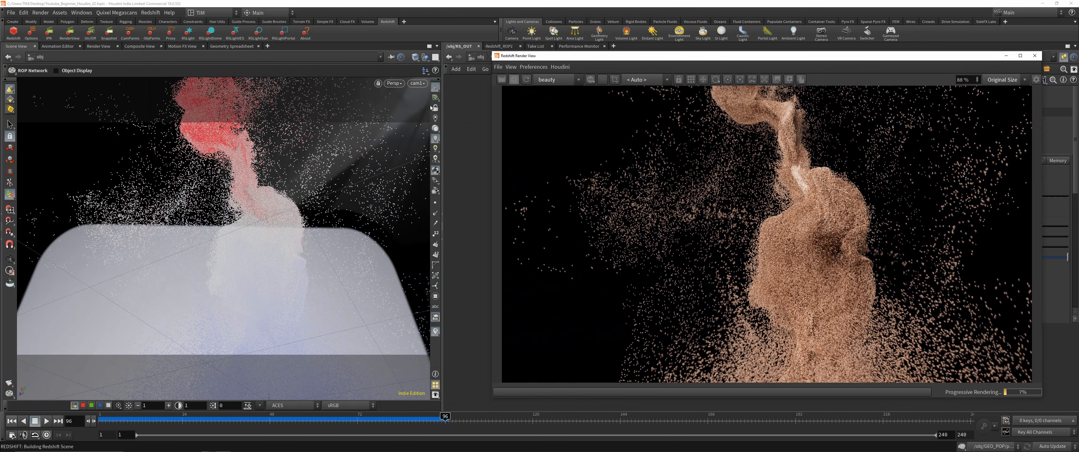
pyautogui.press('Escape')
pyautogui.moveTo(267, 243); pyautogui.dragTo(240, 269)
pyautogui.moveTo(709, 59); pyautogui.dragTo(307, 46)
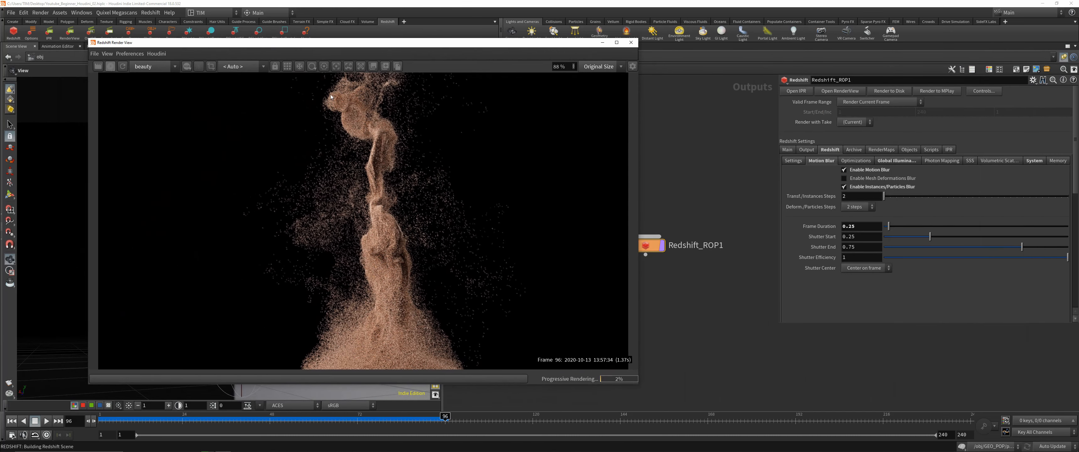
pyautogui.click(336, 67)
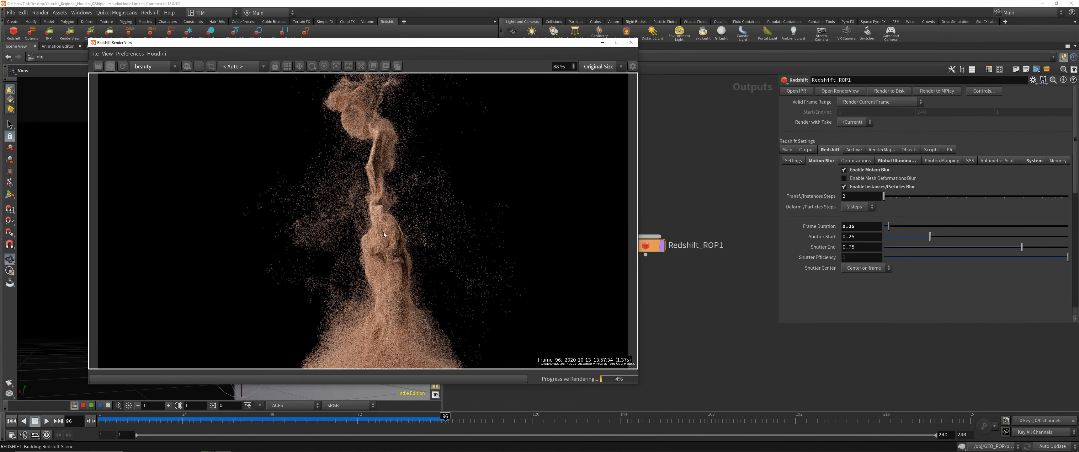
pyautogui.click(335, 69)
# Set the focal length of cam1 to 90 at object level and reframe the camera closely on the column's curled upper part.
pyautogui.moveTo(702, 282); pyautogui.dragTo(740, 271, button='middle')
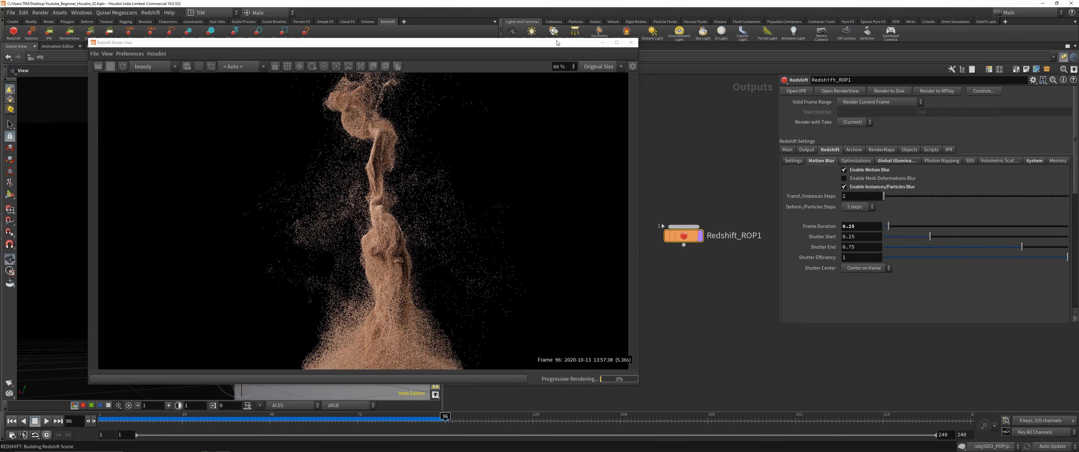
pyautogui.moveTo(557, 44); pyautogui.dragTo(582, 34)
pyautogui.click(471, 56)
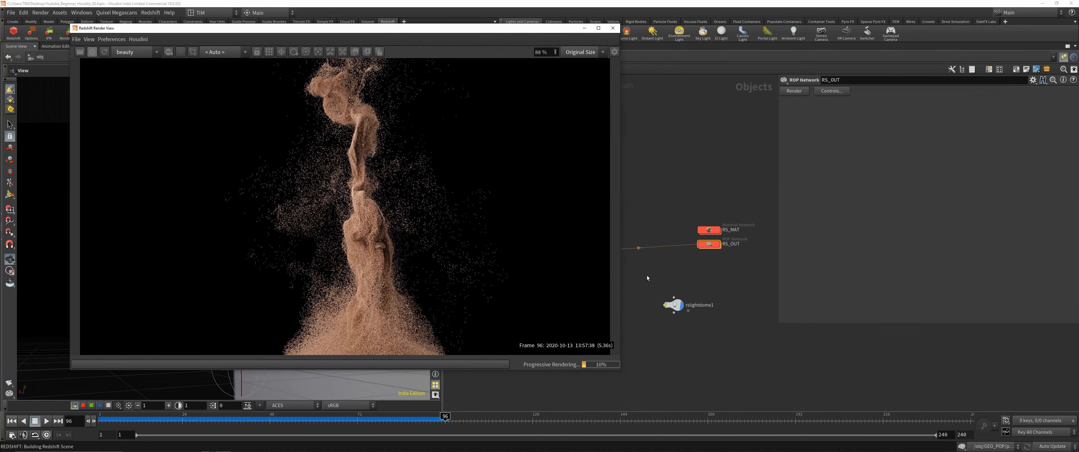
pyautogui.moveTo(647, 277); pyautogui.dragTo(710, 279, button='middle')
pyautogui.click(633, 254)
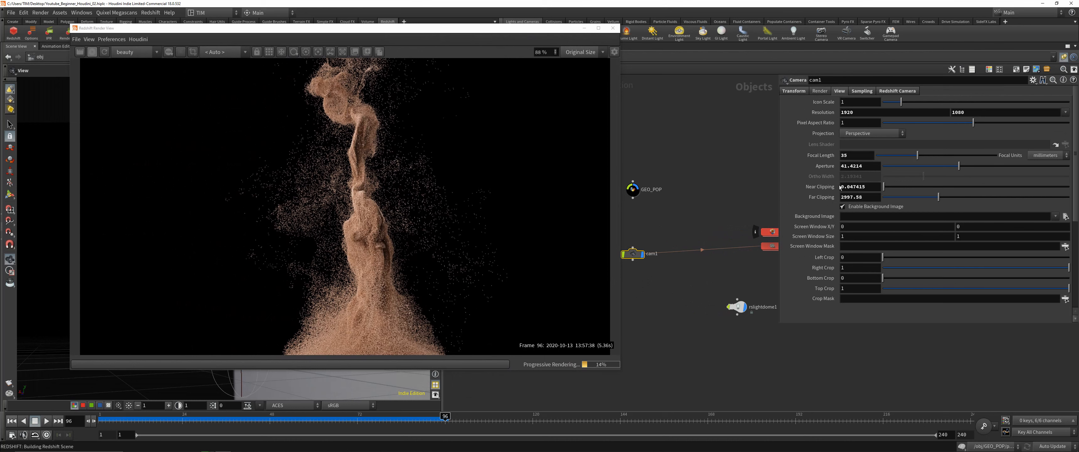
pyautogui.click(854, 157)
pyautogui.write('90')
pyautogui.press('Return')
pyautogui.moveTo(340, 32); pyautogui.dragTo(773, 65)
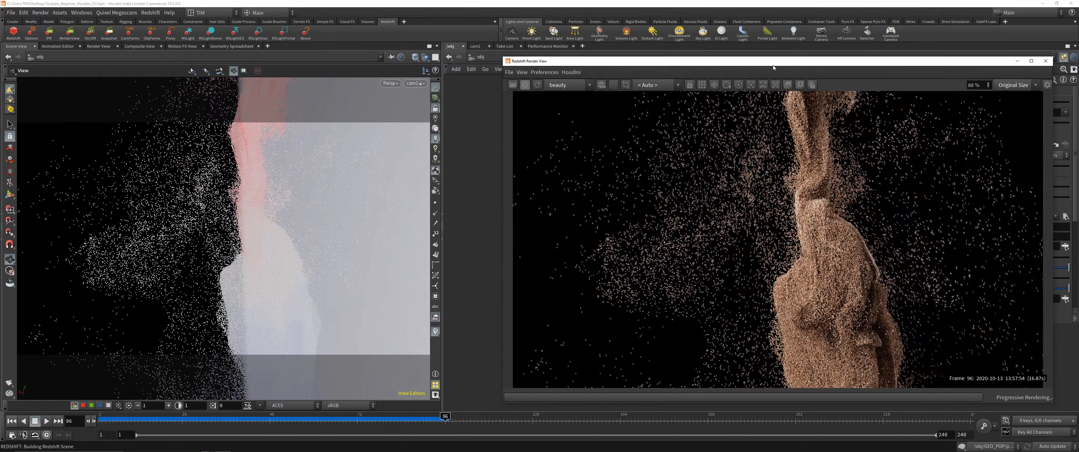
pyautogui.moveTo(260, 235); pyautogui.dragTo(285, 213)
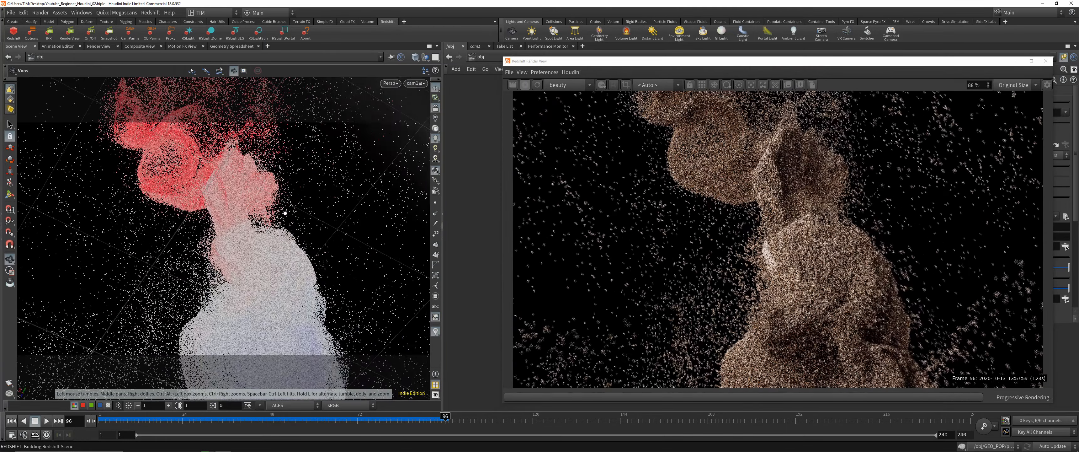
pyautogui.moveTo(607, 71); pyautogui.dragTo(207, 51)
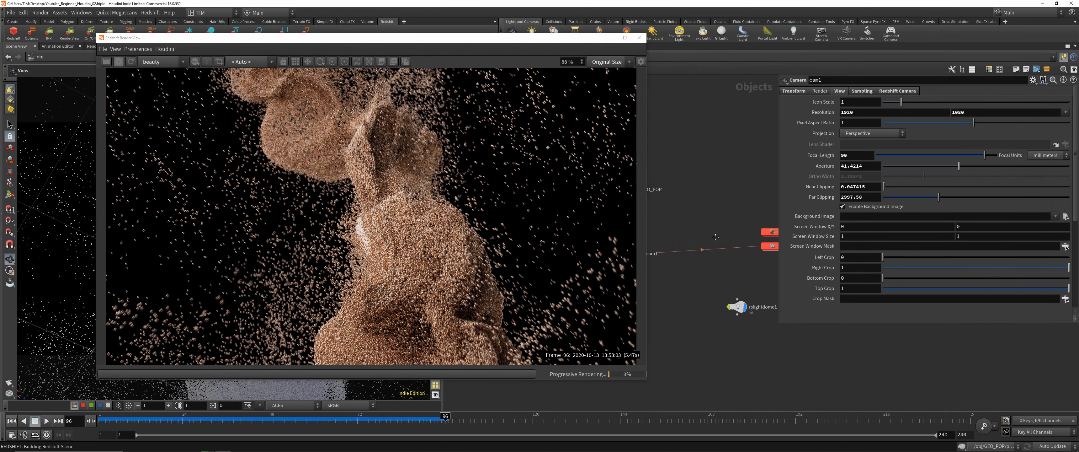
# Open RS_MAT_PTS inside RS_MAT and connect the RSRamp1 output to the refl_reflectivity input of Material1.
pyautogui.moveTo(727, 262); pyautogui.dragTo(748, 278, button='middle')
pyautogui.doubleClick(756, 231)
pyautogui.doubleClick(685, 246)
pyautogui.scroll(-3, 699, 272)
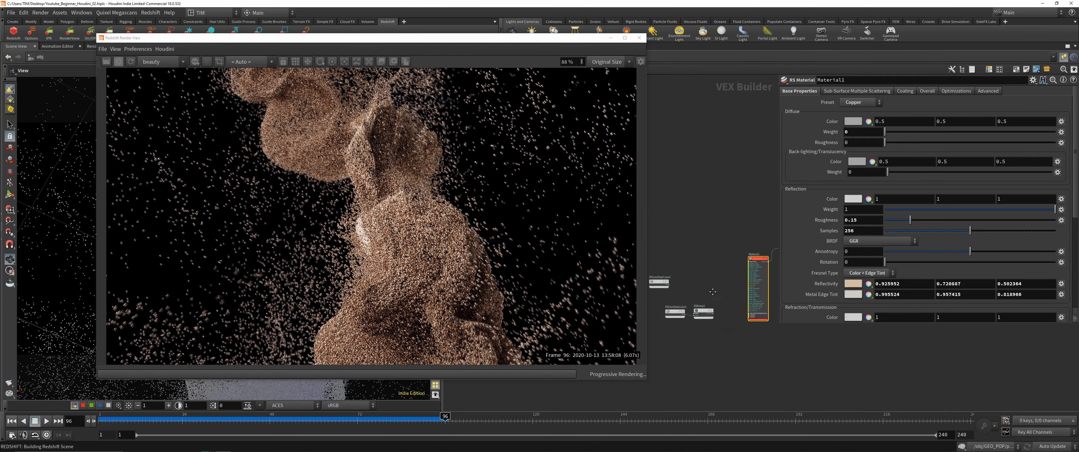
pyautogui.scroll(3, 712, 312)
pyautogui.click(717, 304)
pyautogui.scroll(4, 723, 277)
pyautogui.moveTo(683, 268); pyautogui.dragTo(558, 261, button='middle')
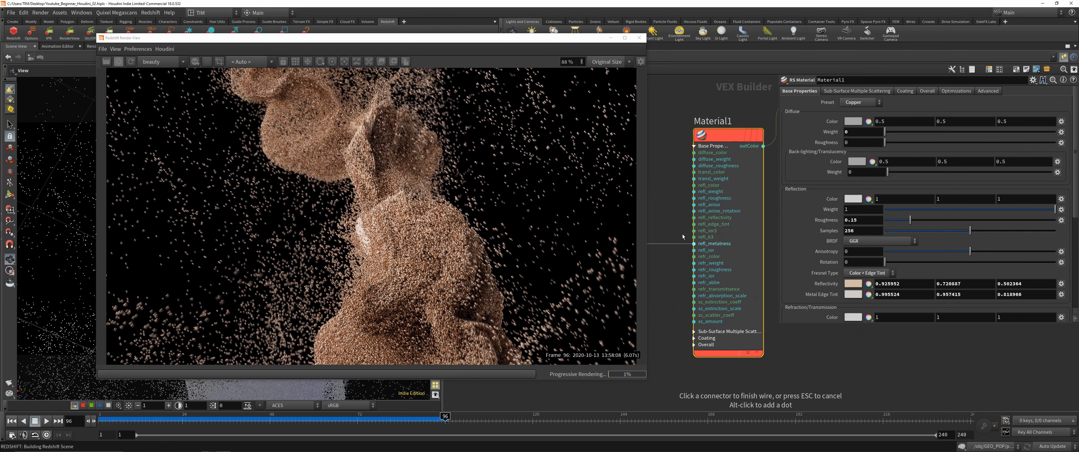
pyautogui.click(694, 217)
pyautogui.scroll(-4, 689, 263)
pyautogui.moveTo(688, 263); pyautogui.dragTo(741, 272, button='middle')
# Try the black-to-white preset on RSRamp1's ramp, and replace it with the white-to-red preset.
pyautogui.click(667, 300)
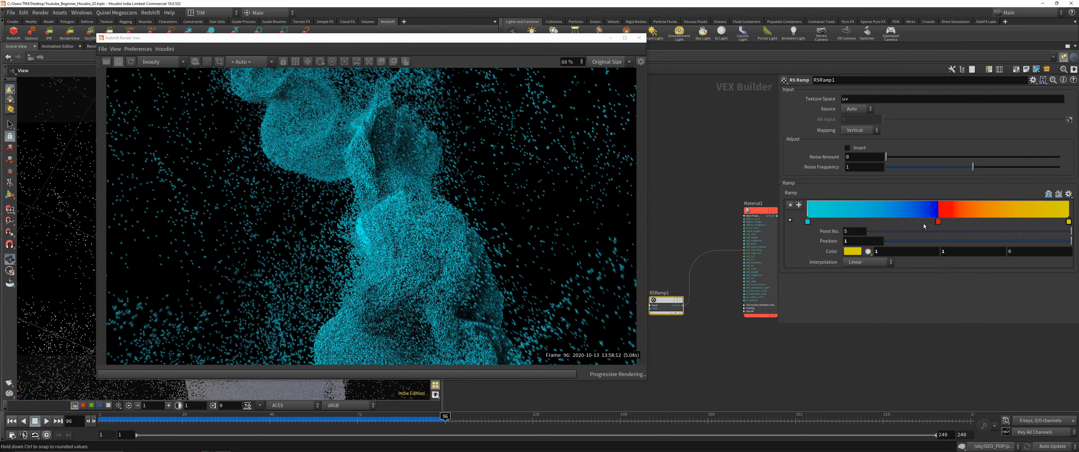
pyautogui.click(1069, 196)
pyautogui.click(1067, 212)
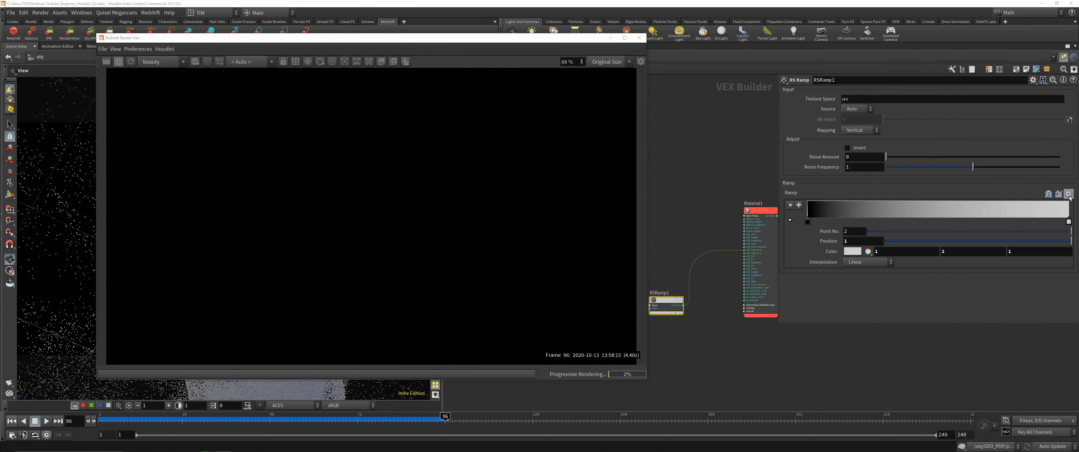
pyautogui.click(1070, 195)
pyautogui.click(1056, 231)
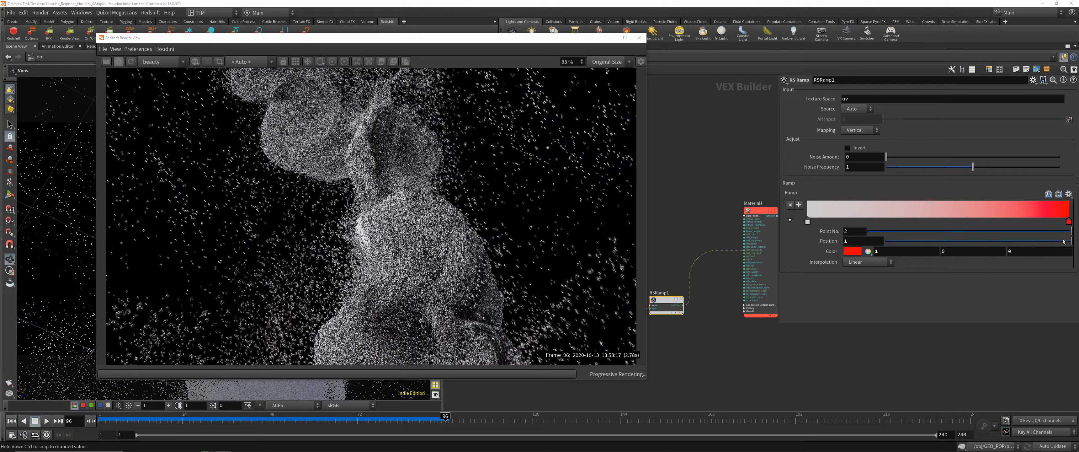
# Reframe the camera closely on the red swirl at the column's upper end and inspect its colours in the render.
pyautogui.moveTo(422, 48); pyautogui.dragTo(779, 56)
pyautogui.scroll(-3, 240, 195)
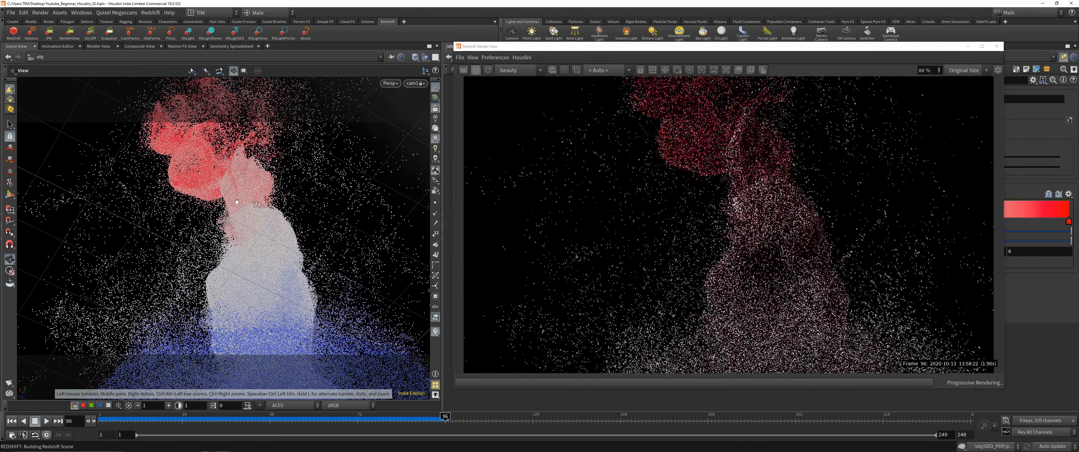
pyautogui.moveTo(242, 195); pyautogui.dragTo(252, 202, button='middle')
pyautogui.moveTo(252, 203); pyautogui.dragTo(180, 205)
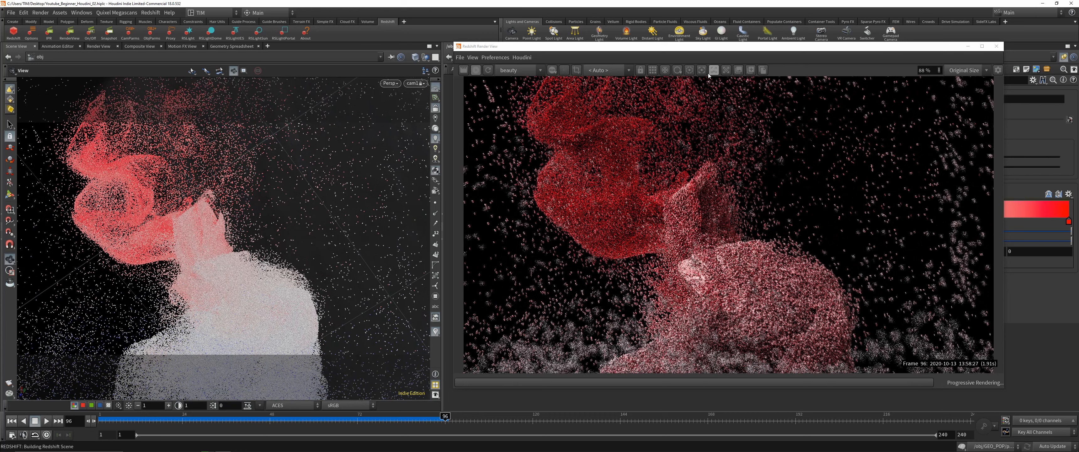
pyautogui.moveTo(704, 46); pyautogui.dragTo(482, 40)
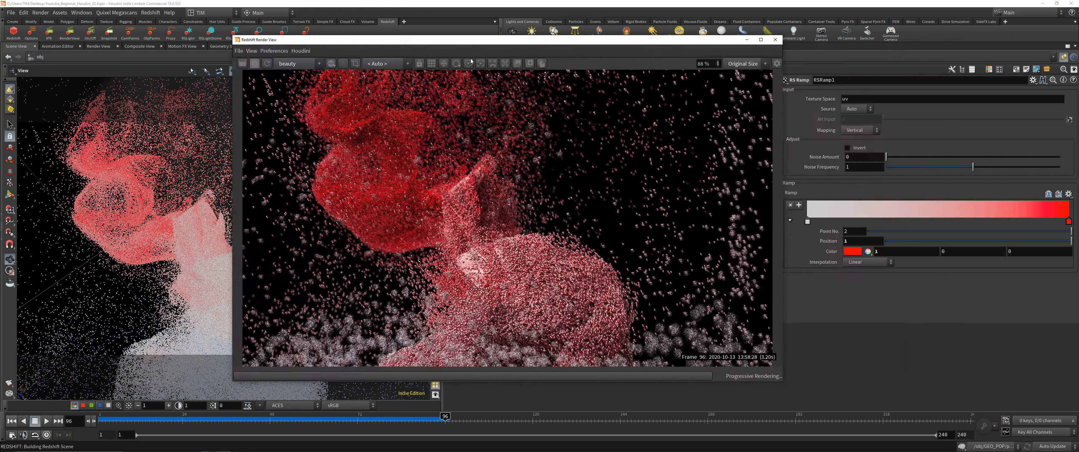
pyautogui.scroll(-1, 489, 209)
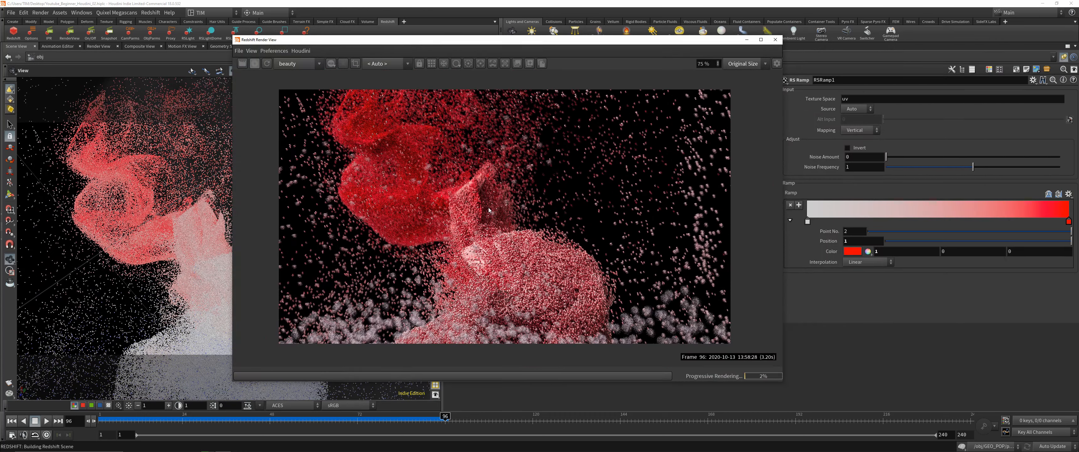
pyautogui.scroll(-1, 489, 210)
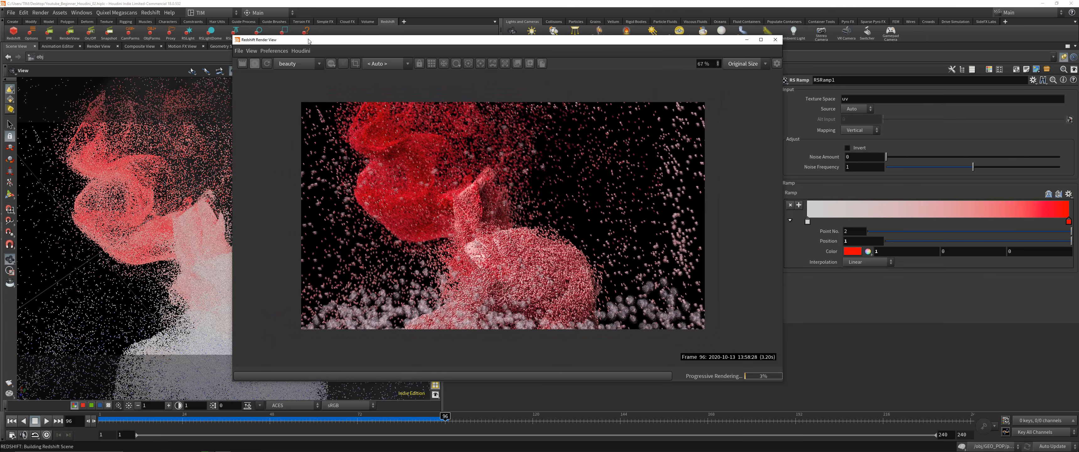
# Pull the camera back to frame most of the column, inspect the white-to-red render and close the Render View.
pyautogui.moveTo(310, 41); pyautogui.dragTo(516, 44)
pyautogui.moveTo(306, 235); pyautogui.dragTo(209, 272)
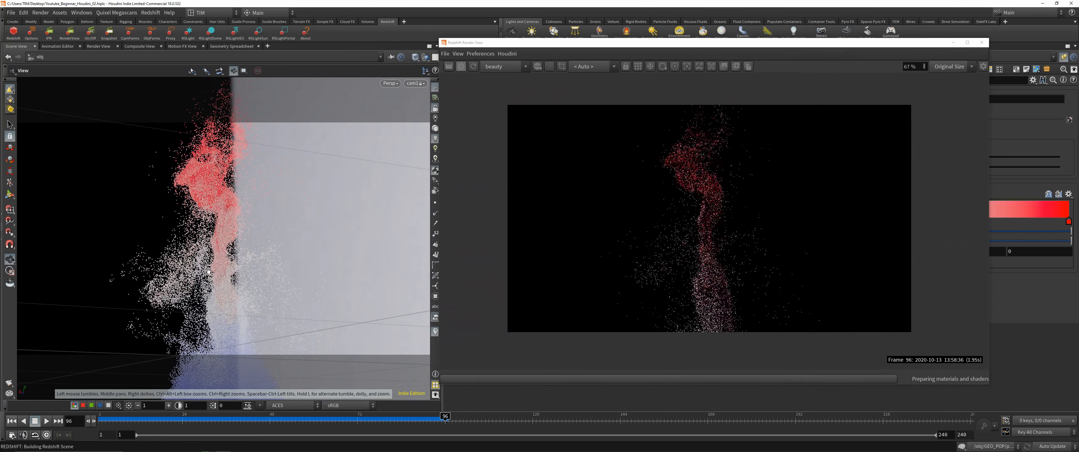
pyautogui.moveTo(209, 272); pyautogui.dragTo(215, 265, button='middle')
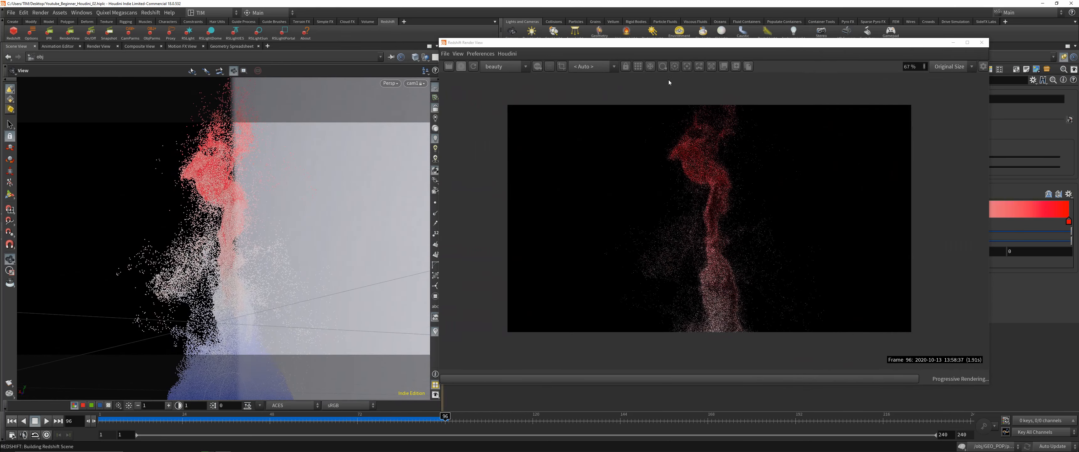
pyautogui.click(687, 67)
pyautogui.click(717, 223)
pyautogui.click(687, 68)
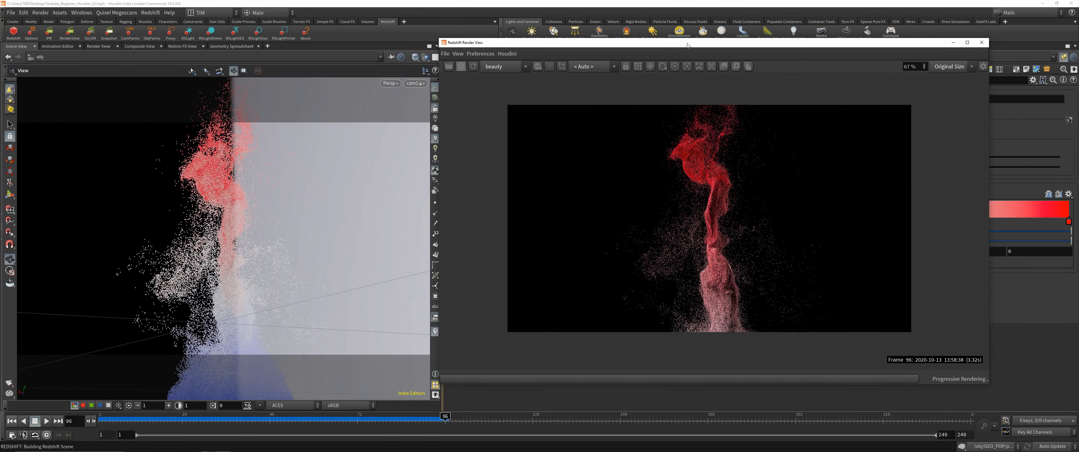
pyautogui.moveTo(687, 45); pyautogui.dragTo(447, 65)
pyautogui.scroll(2, 475, 285)
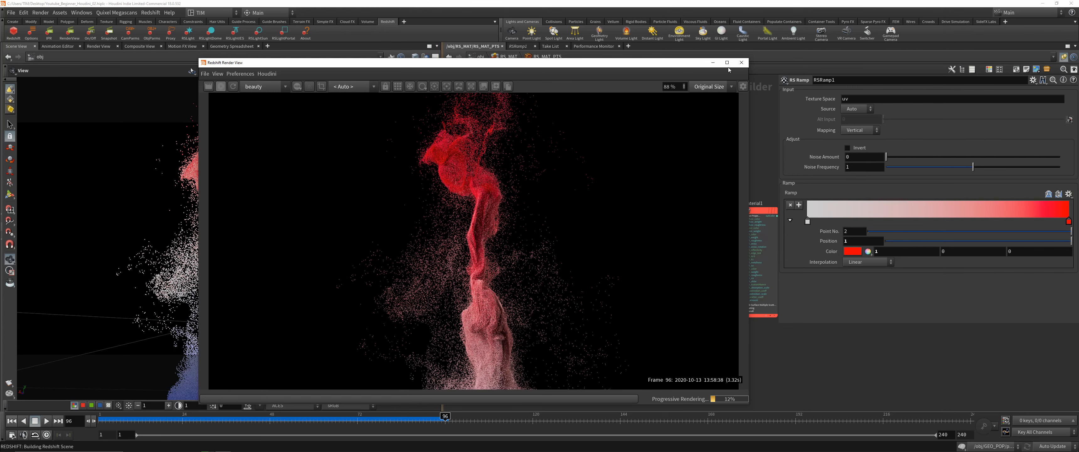
pyautogui.click(743, 63)
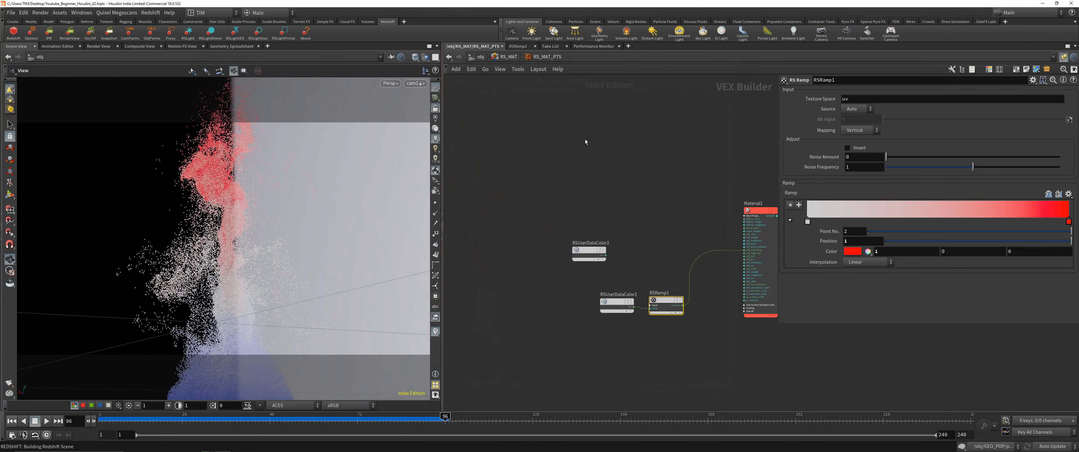